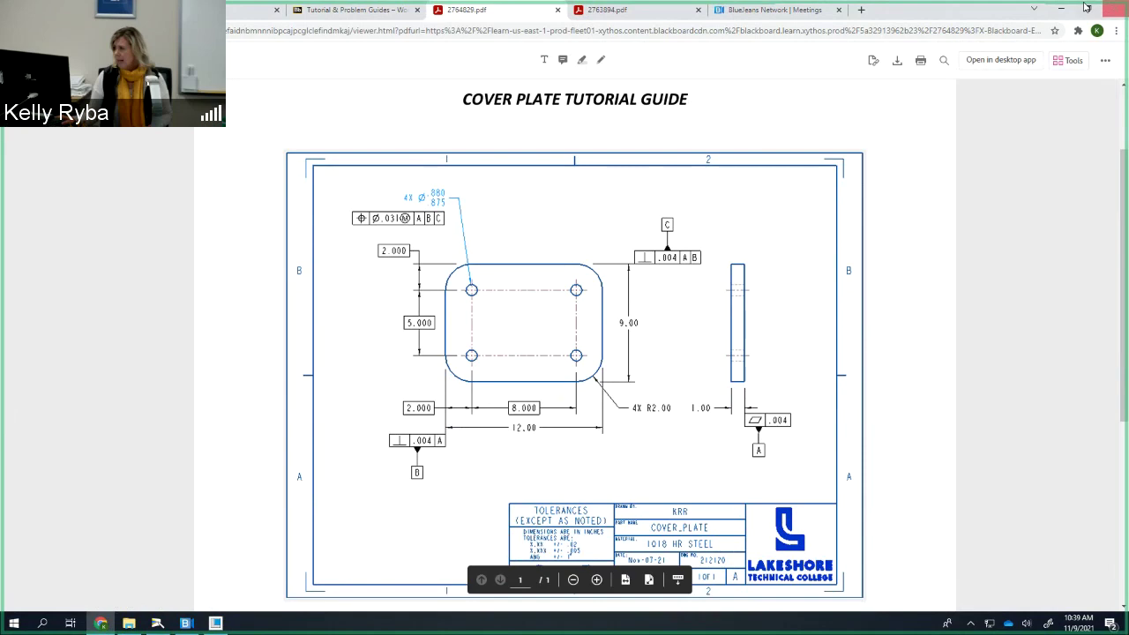
Step: Switch to Creo Parametric and set the working directory to the Creo1 folder inside Creo on the H: drive
click(1061, 8)
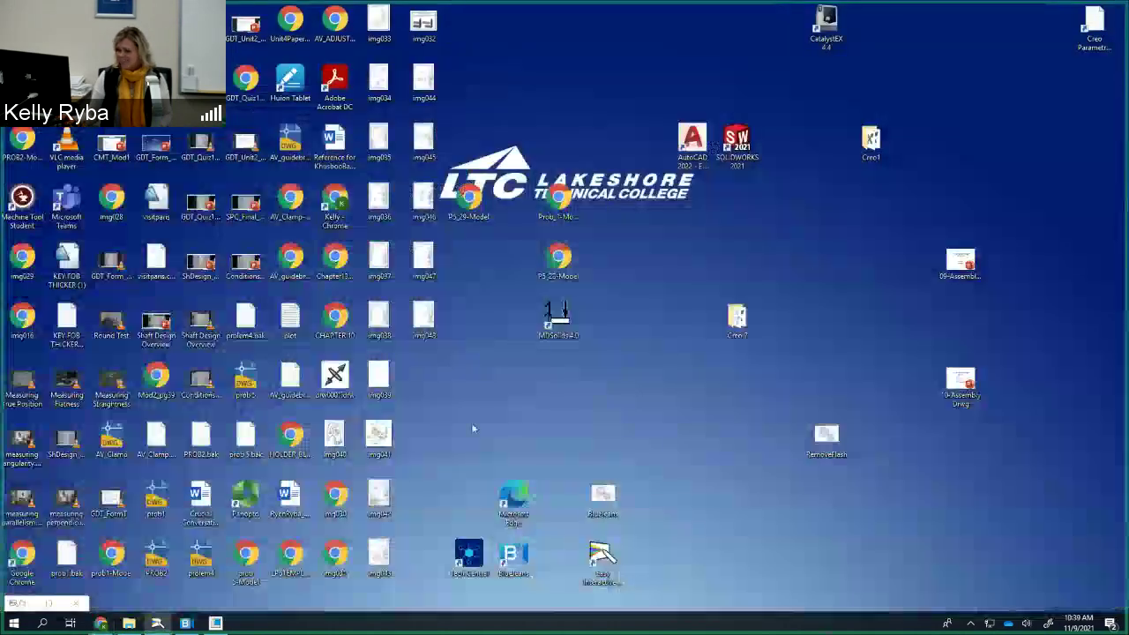
click(215, 622)
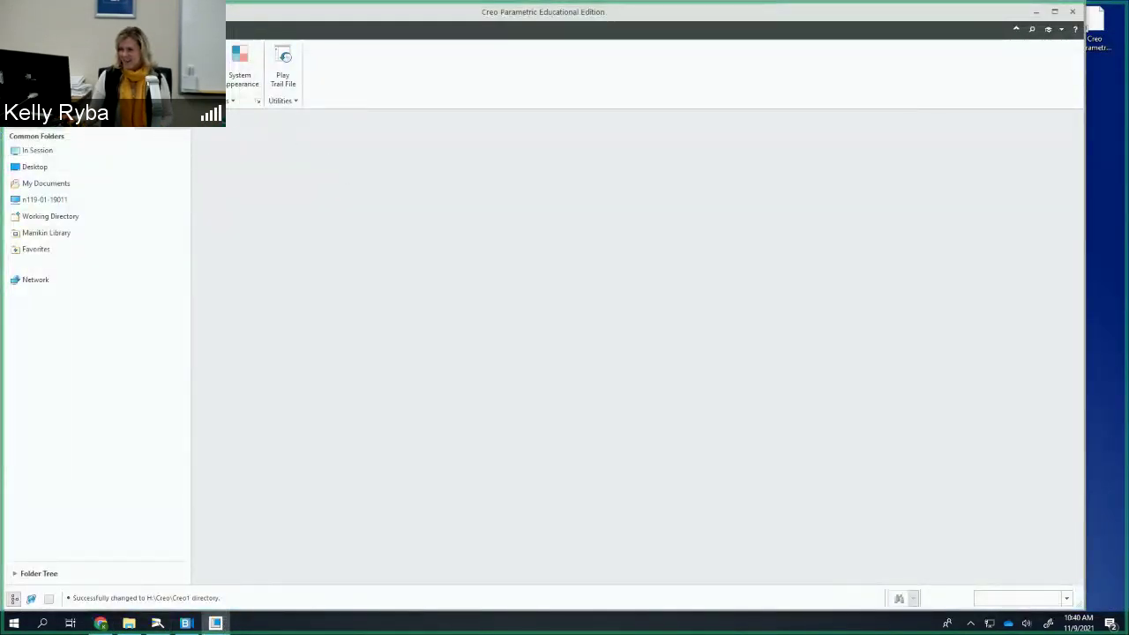
click(403, 261)
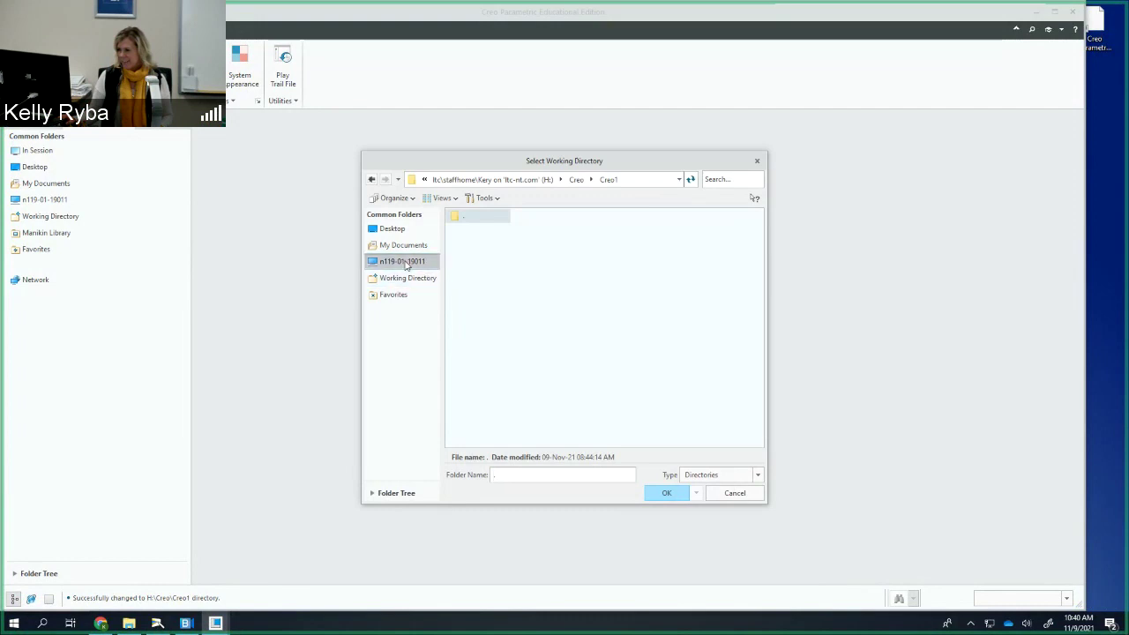
double_click(474, 257)
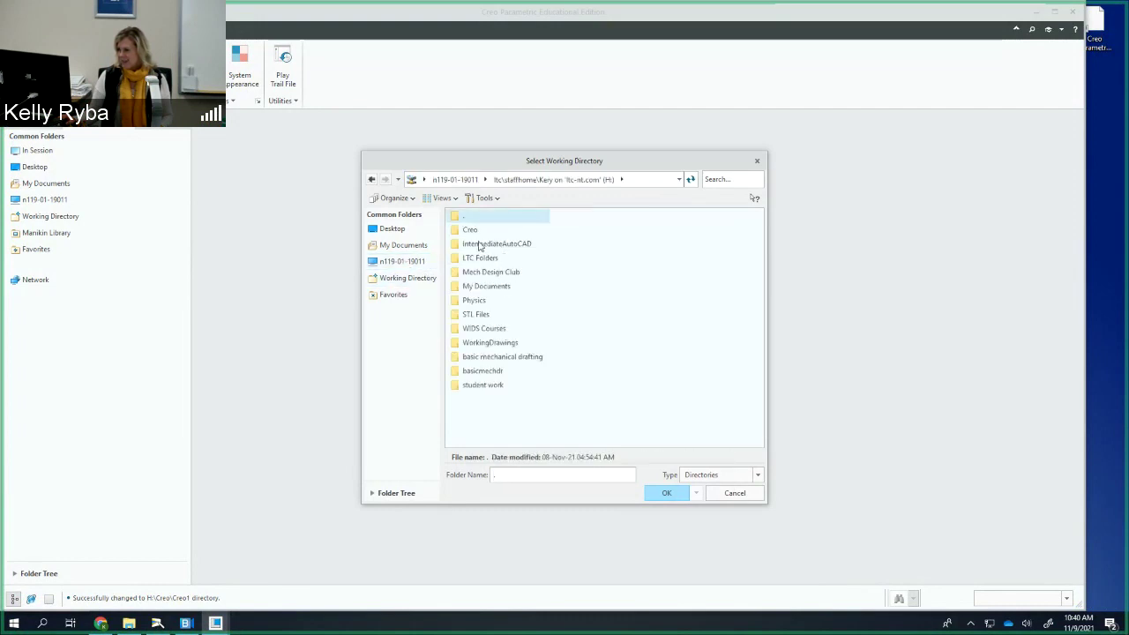
double_click(481, 231)
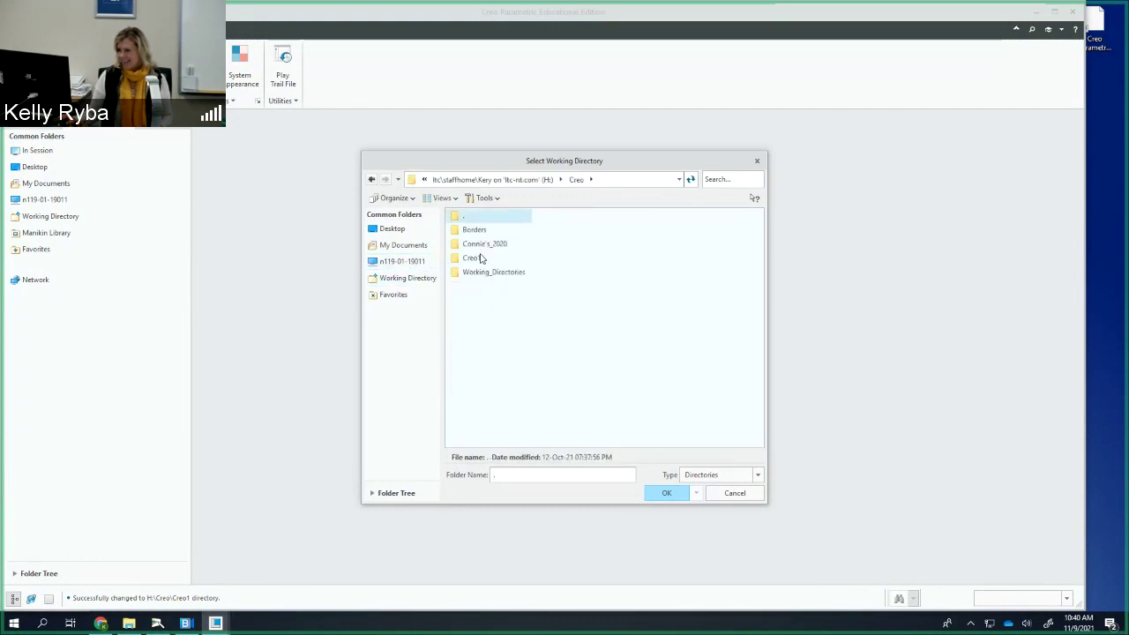
click(481, 258)
click(663, 497)
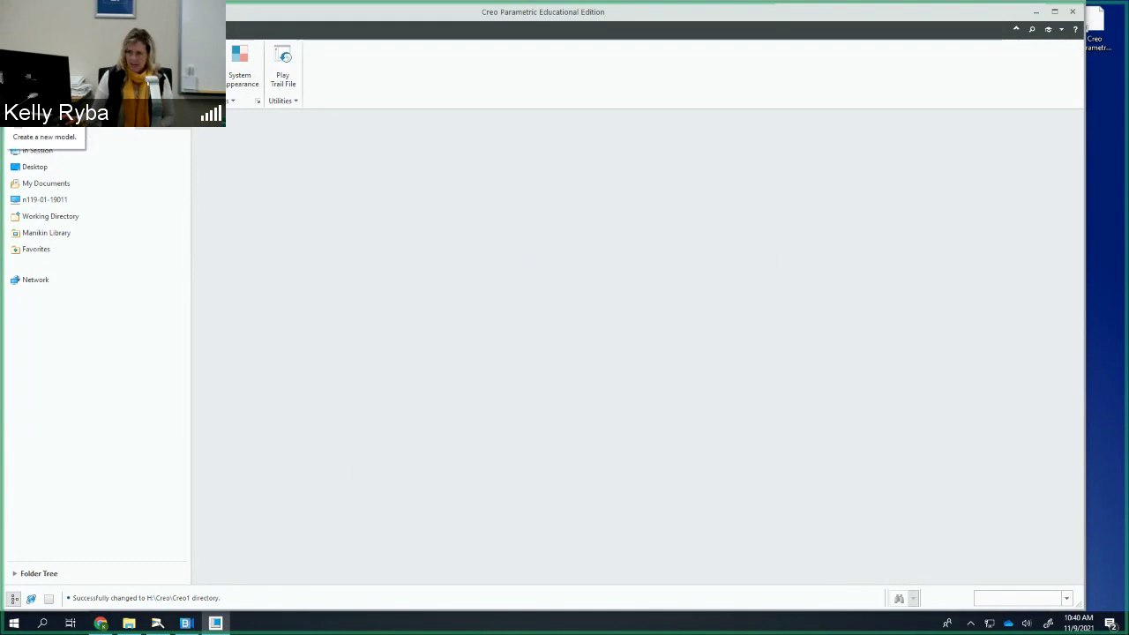
Step: Start a new drawing file named COVER_PLATE with the common name 212120
key(ctrl+n)
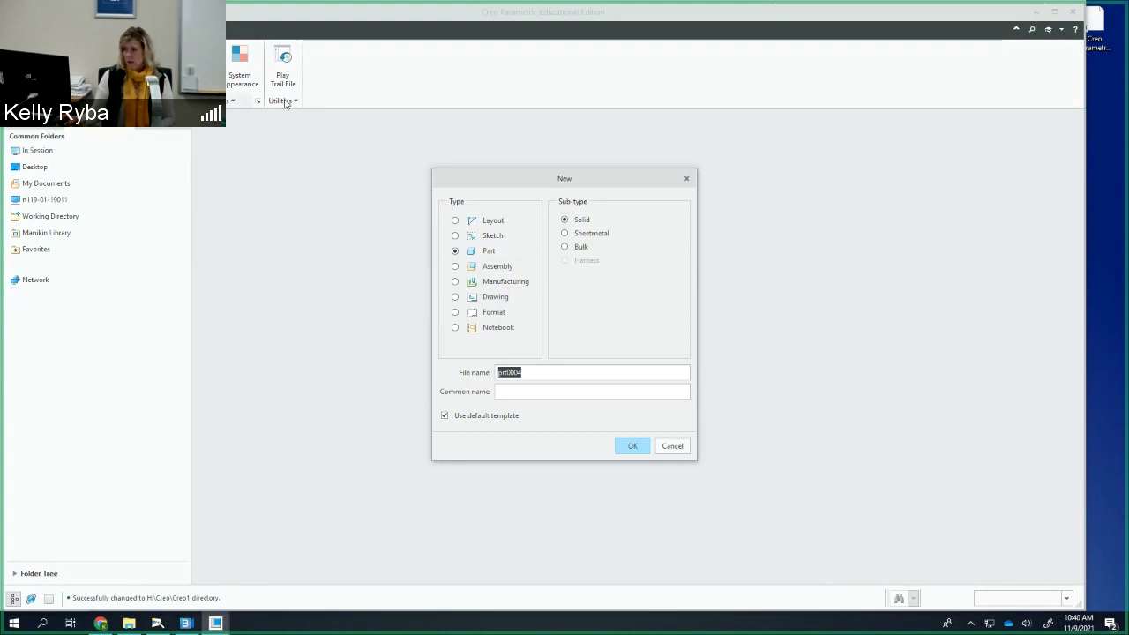
click(497, 301)
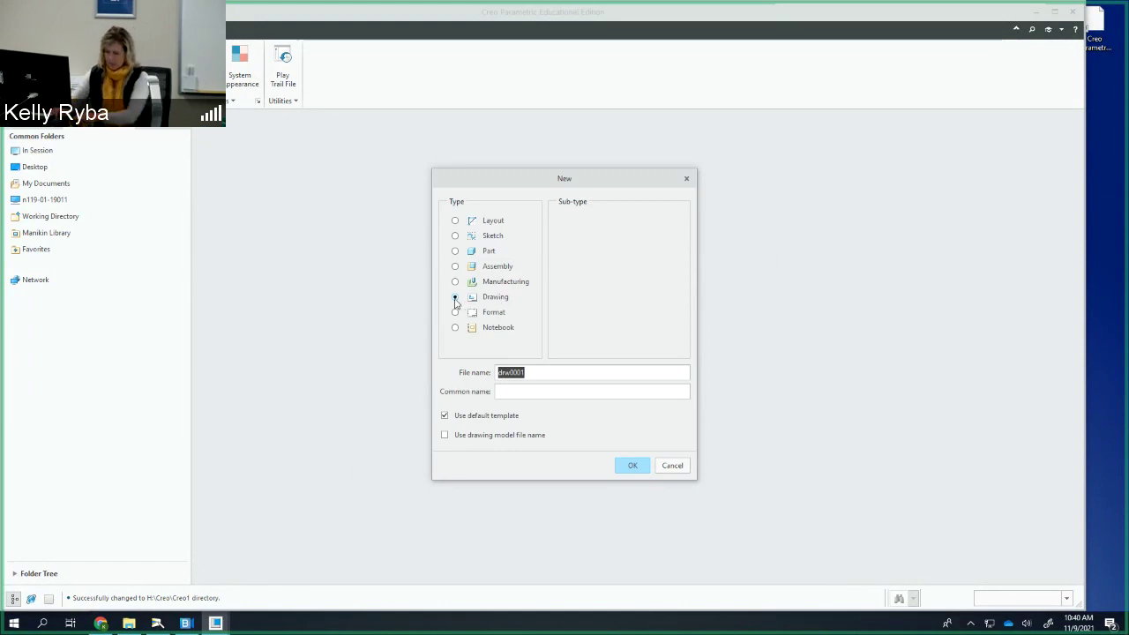
text(COVER_PLATE)
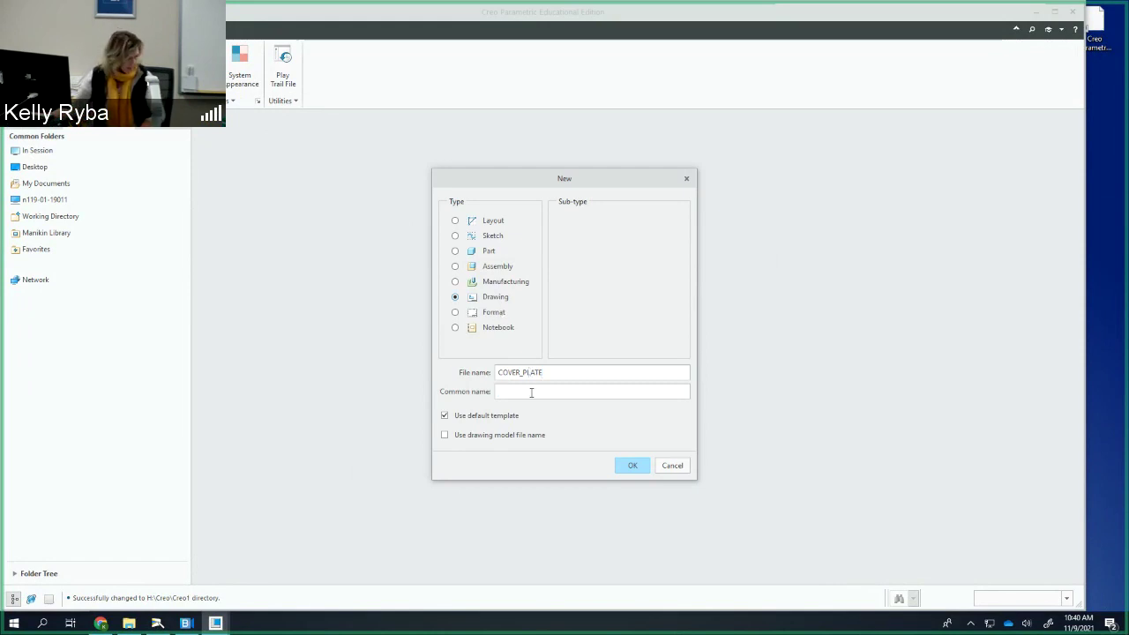
text(21)
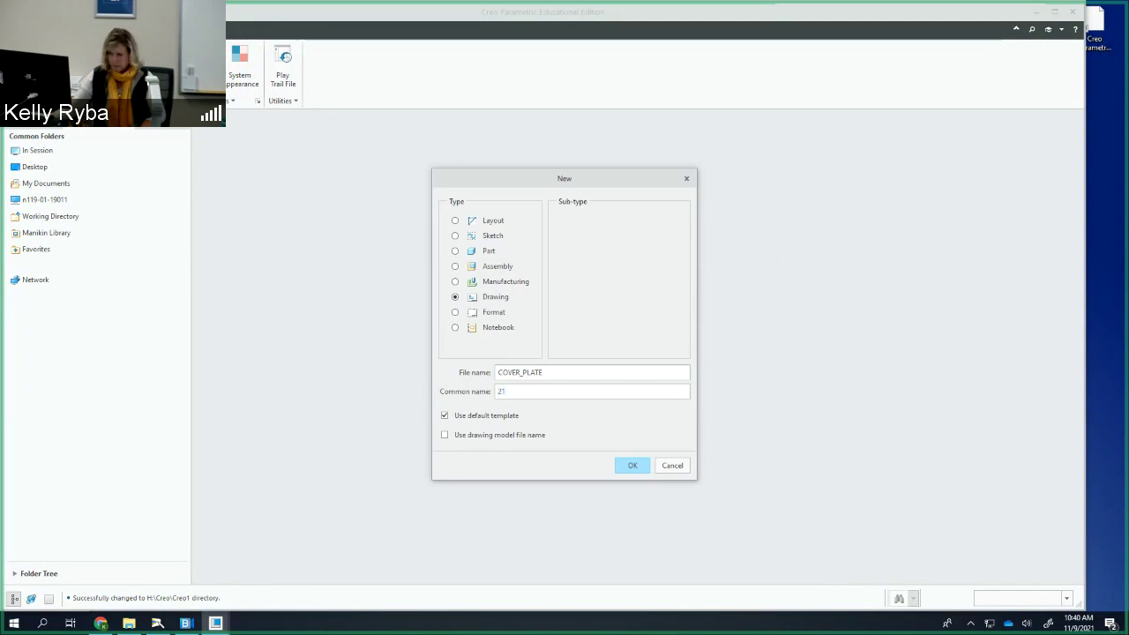
text(21)
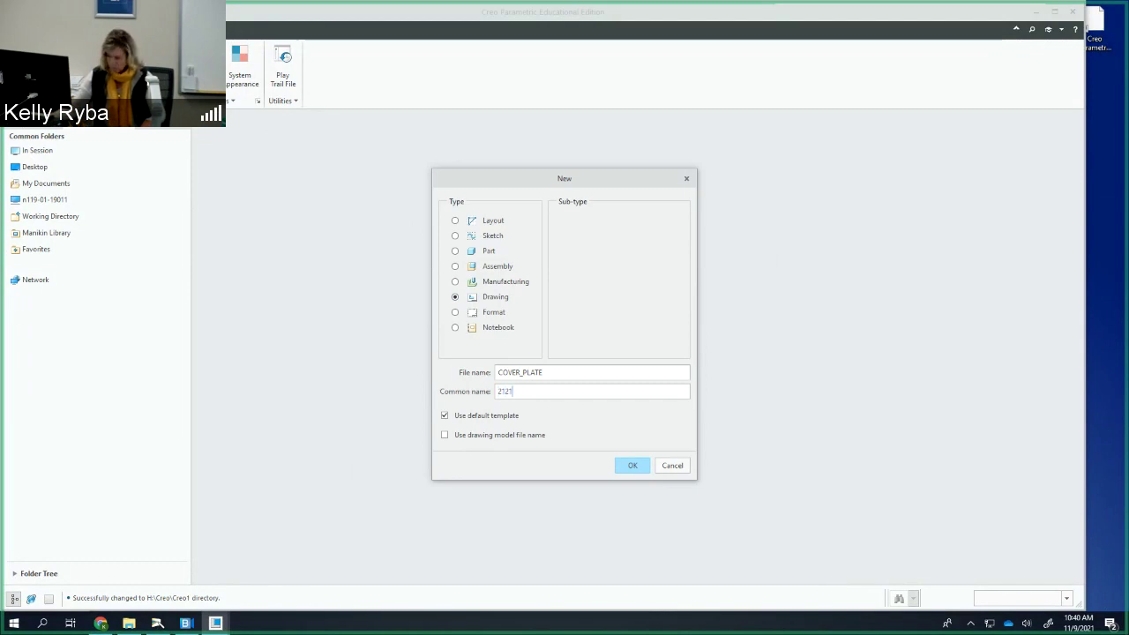
text(20)
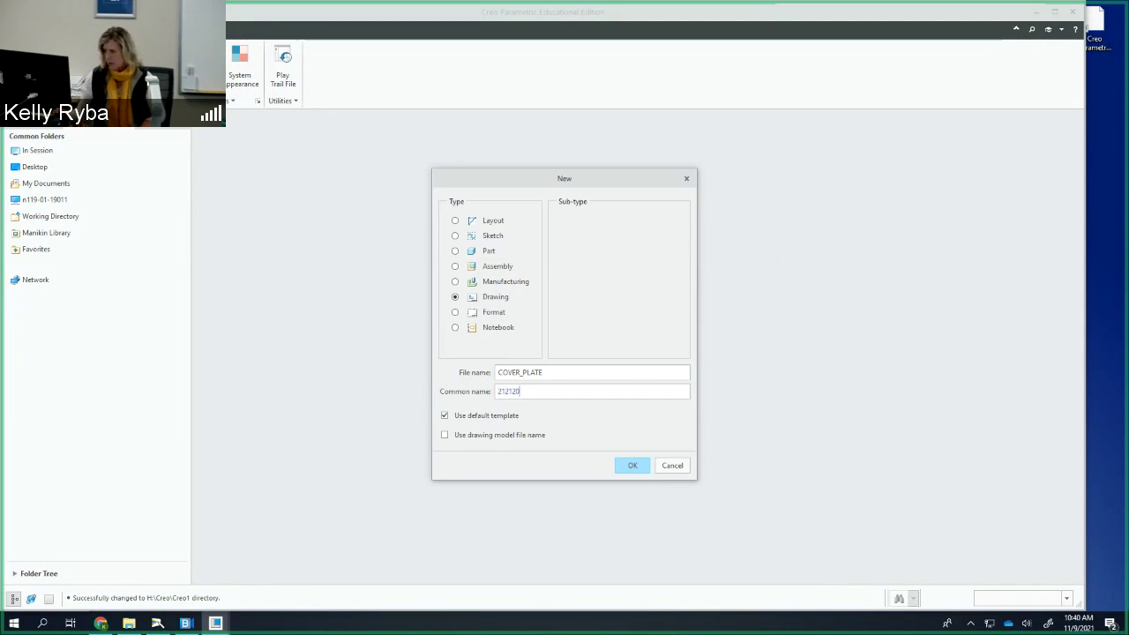
click(629, 466)
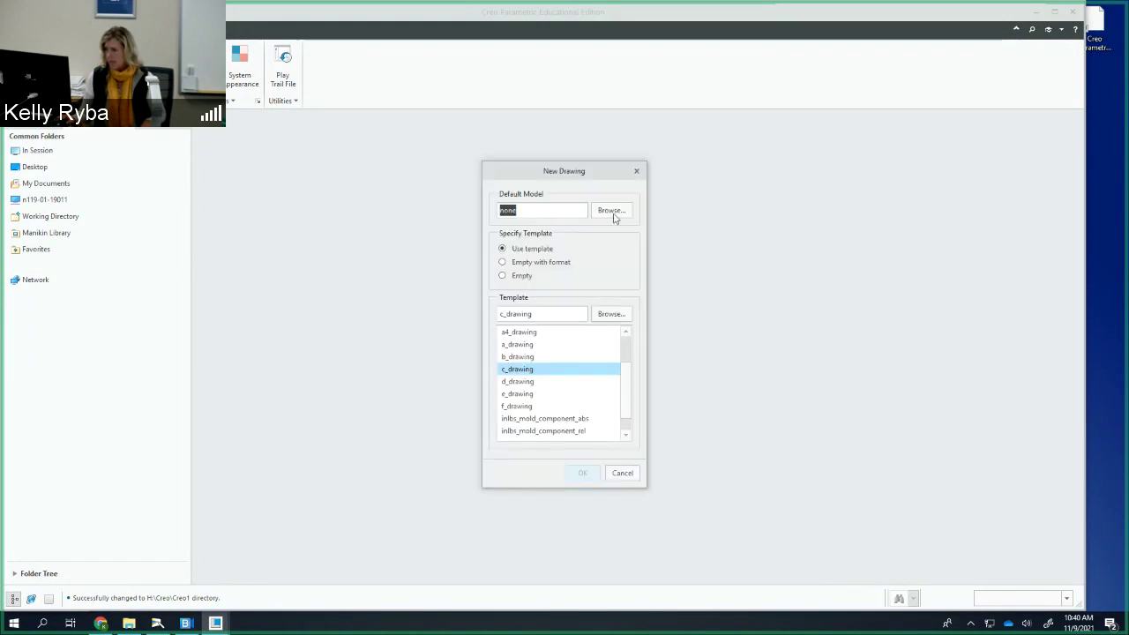
Step: Create the drawing with cover_plate.prt as the default model and ltca_temp_2view.drw as the template
click(612, 211)
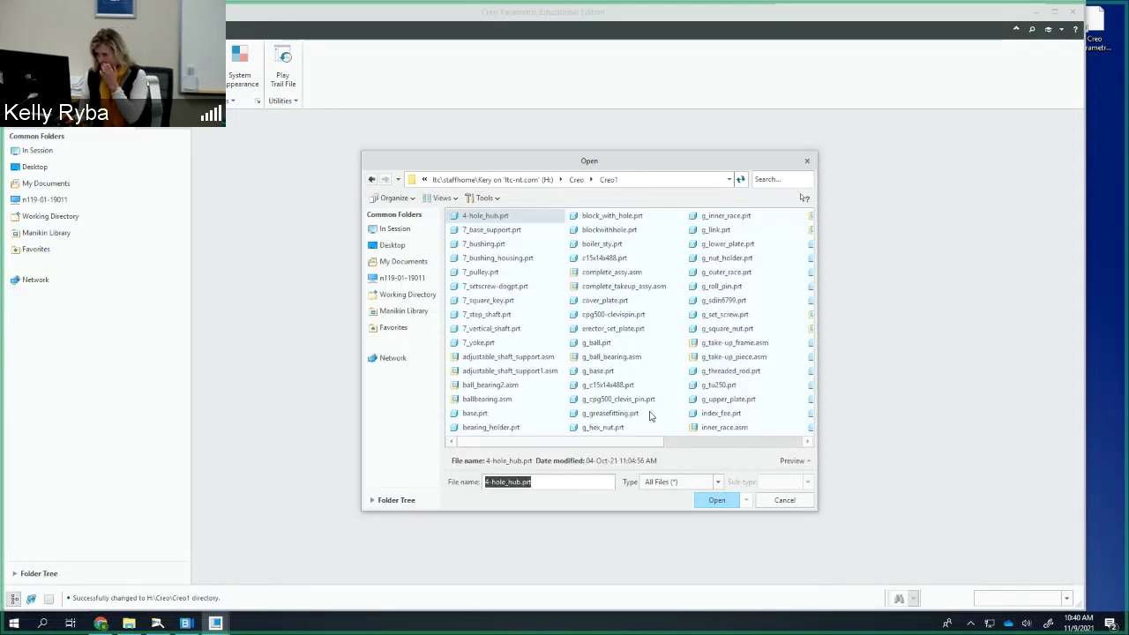
click(608, 301)
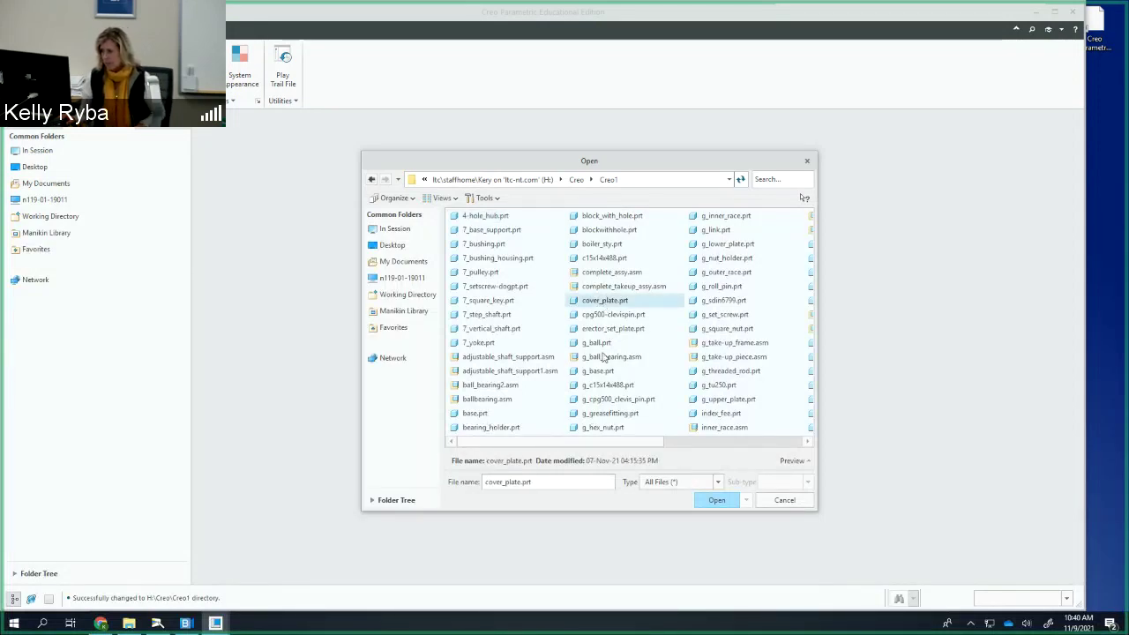
click(716, 500)
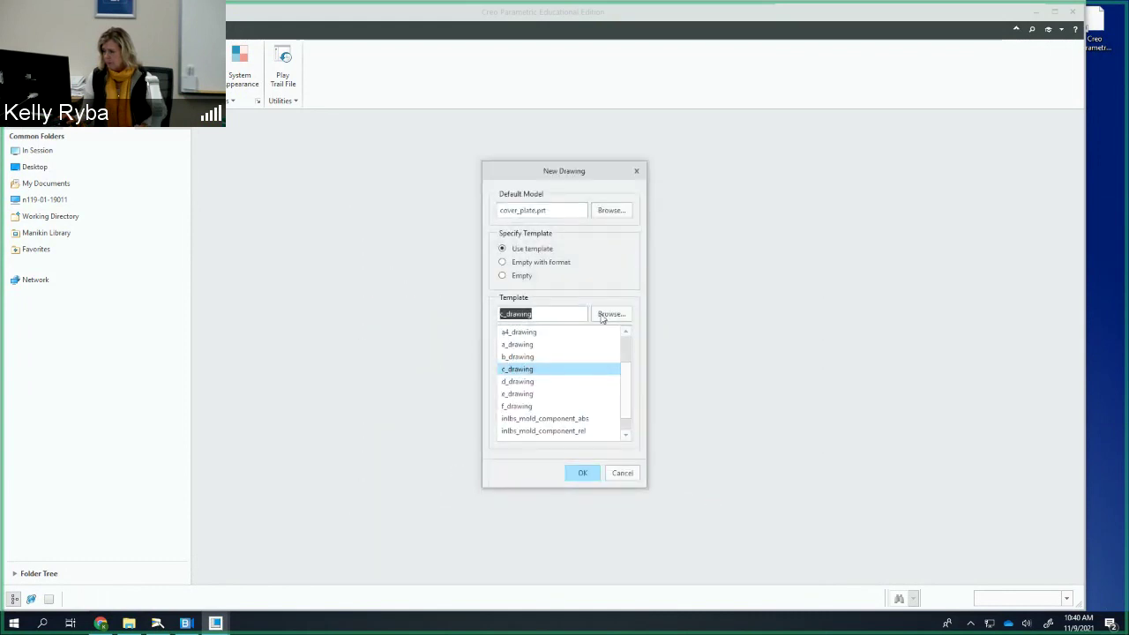
click(608, 315)
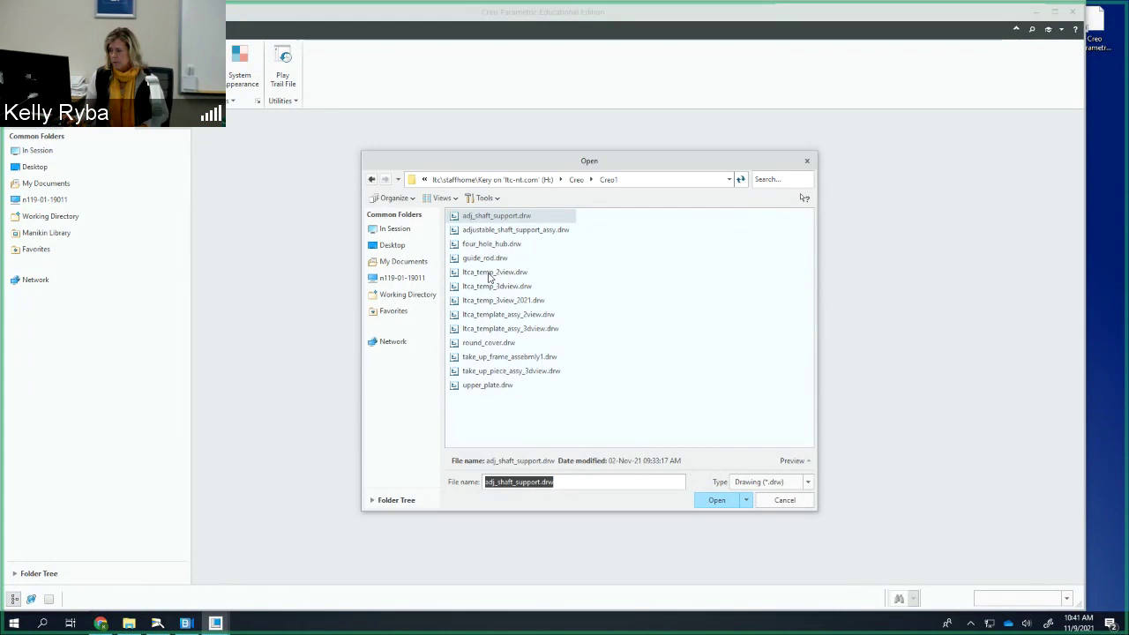
click(490, 275)
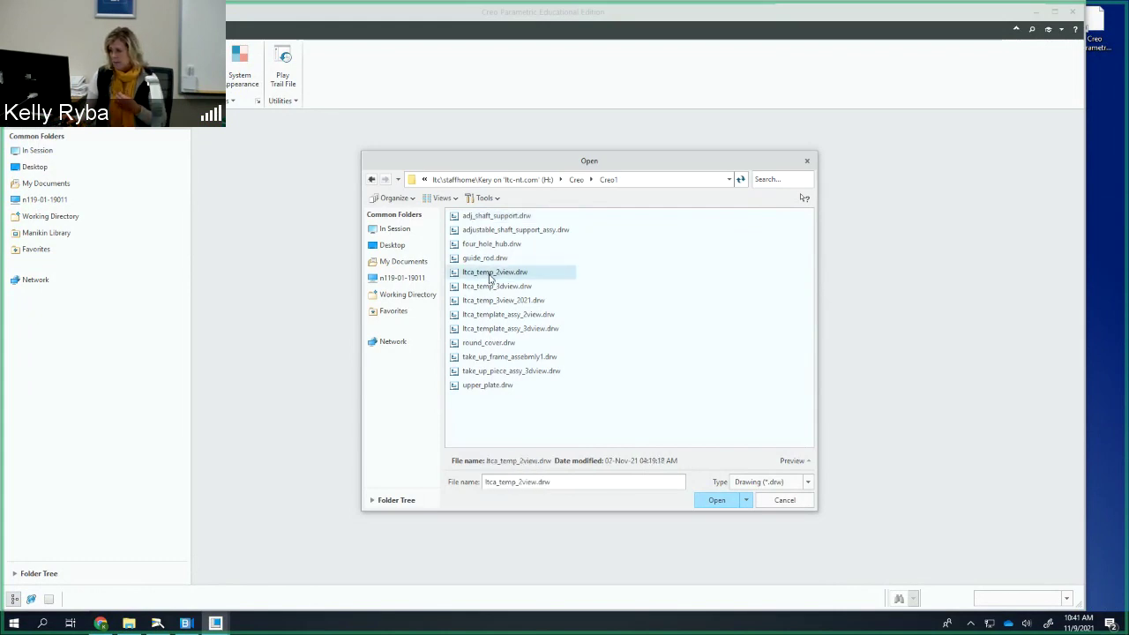
click(710, 500)
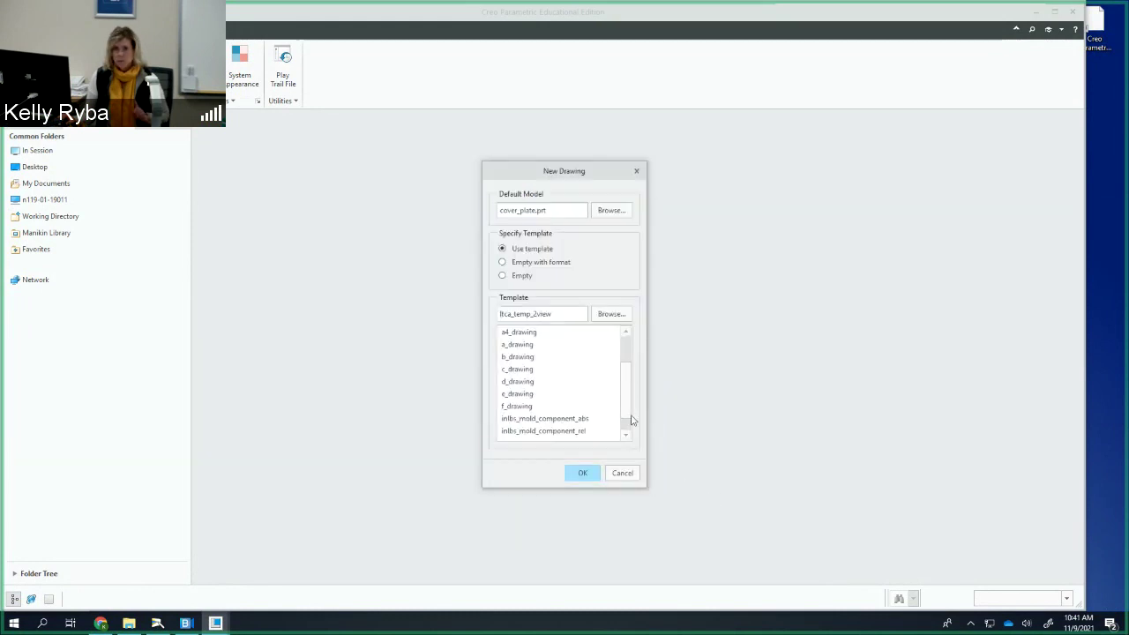
click(583, 475)
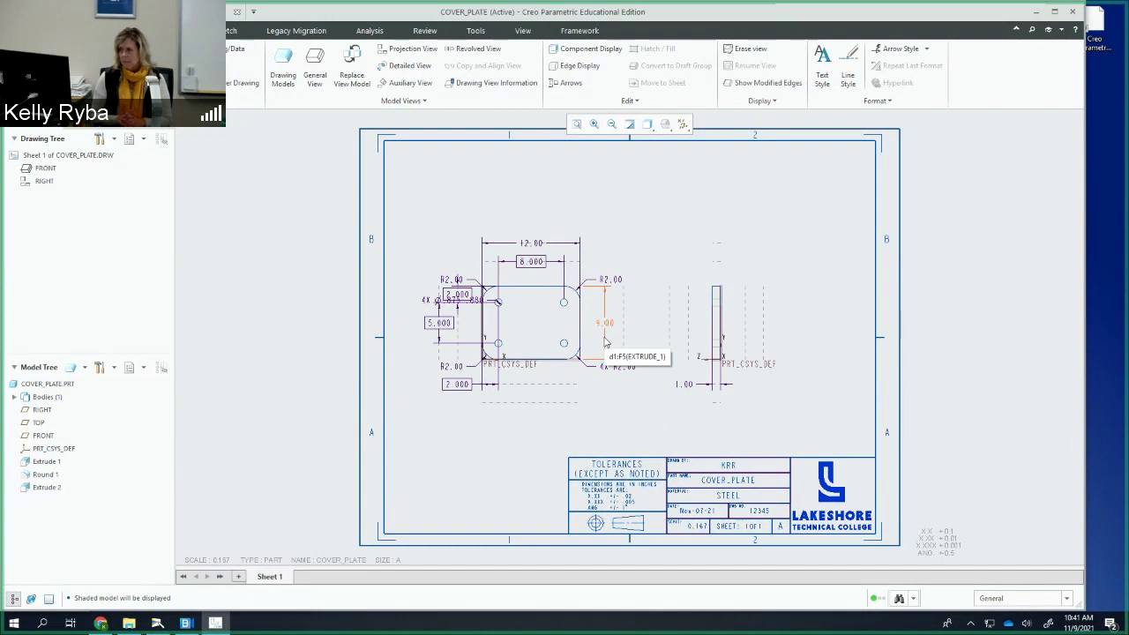
Step: Turn off the display of all datum features in the drawing
click(681, 125)
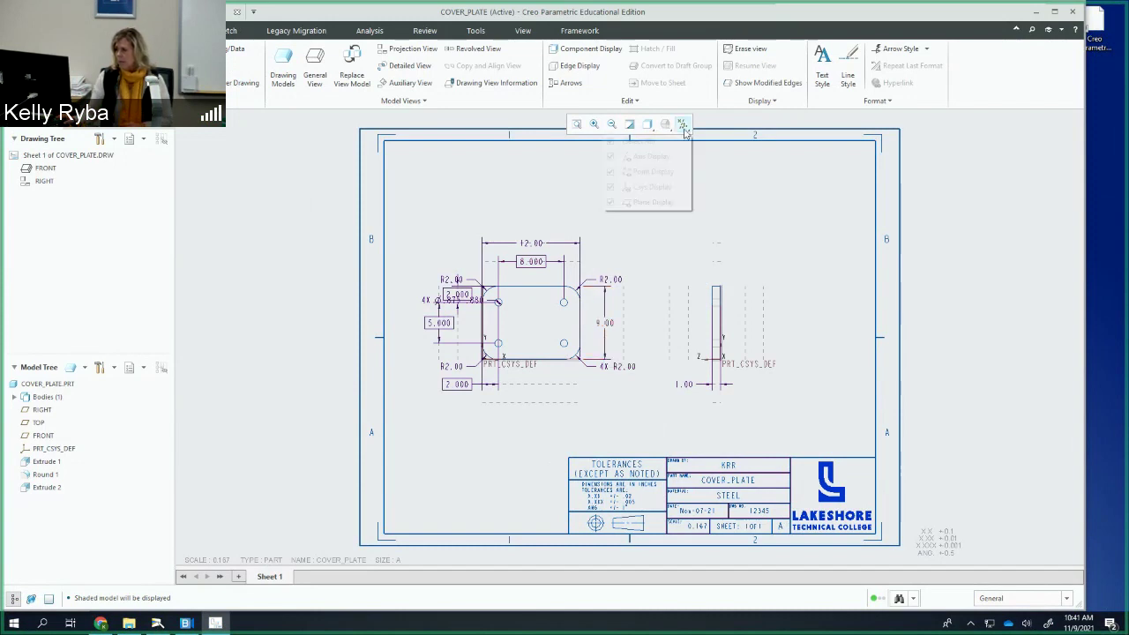
click(664, 142)
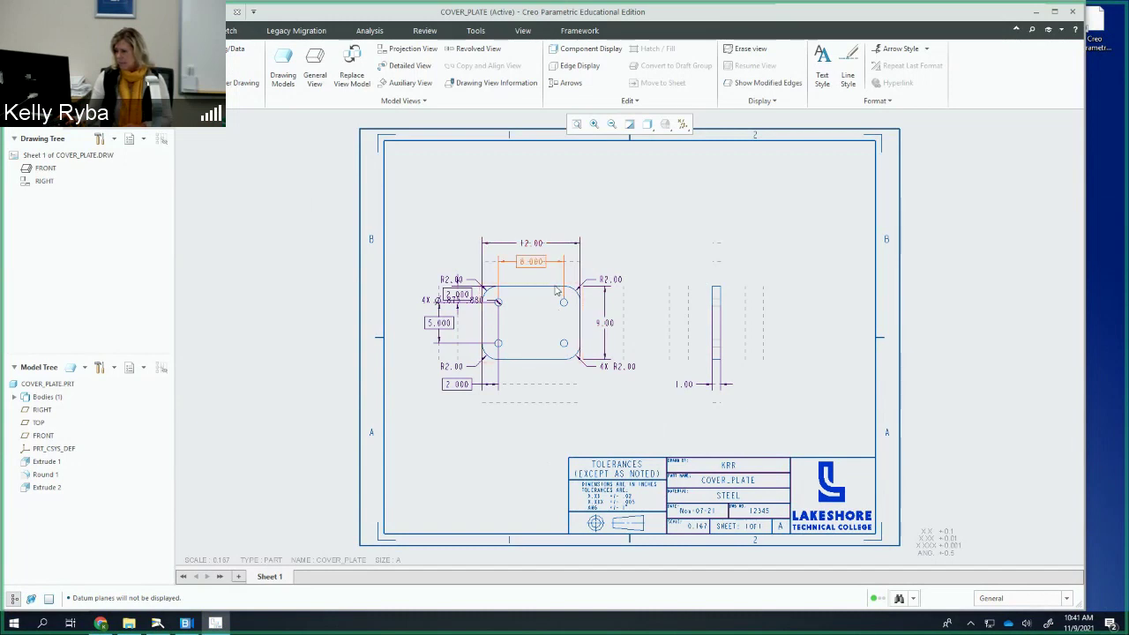
Step: Delete all automatically placed dimensions from both views using the Annotation selection filter, and reset the filter to General
click(1066, 598)
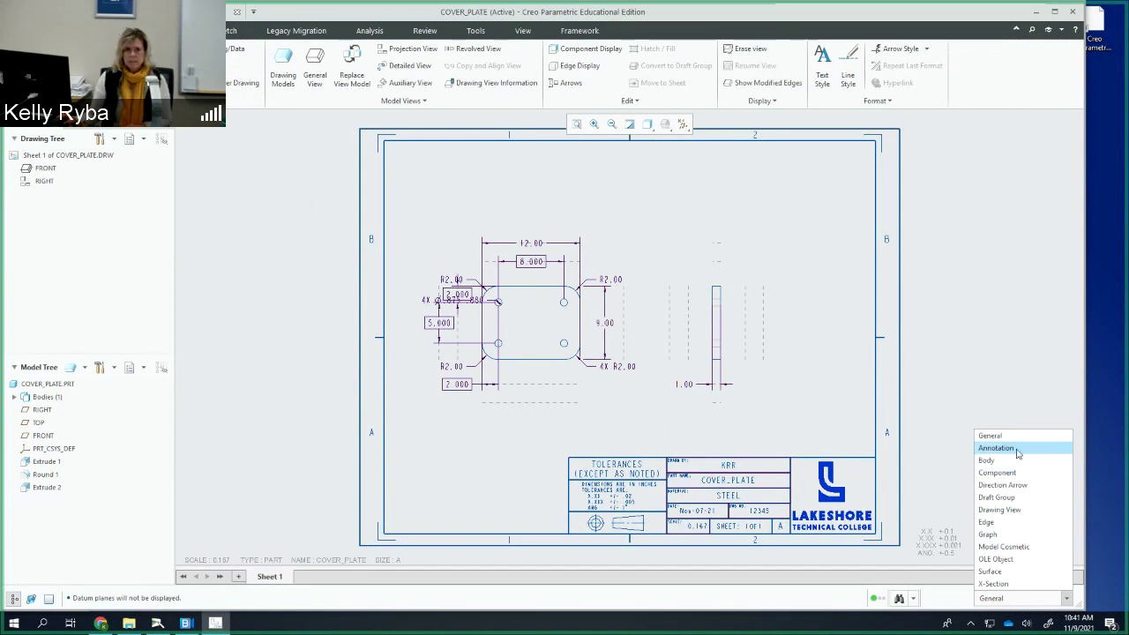
click(996, 448)
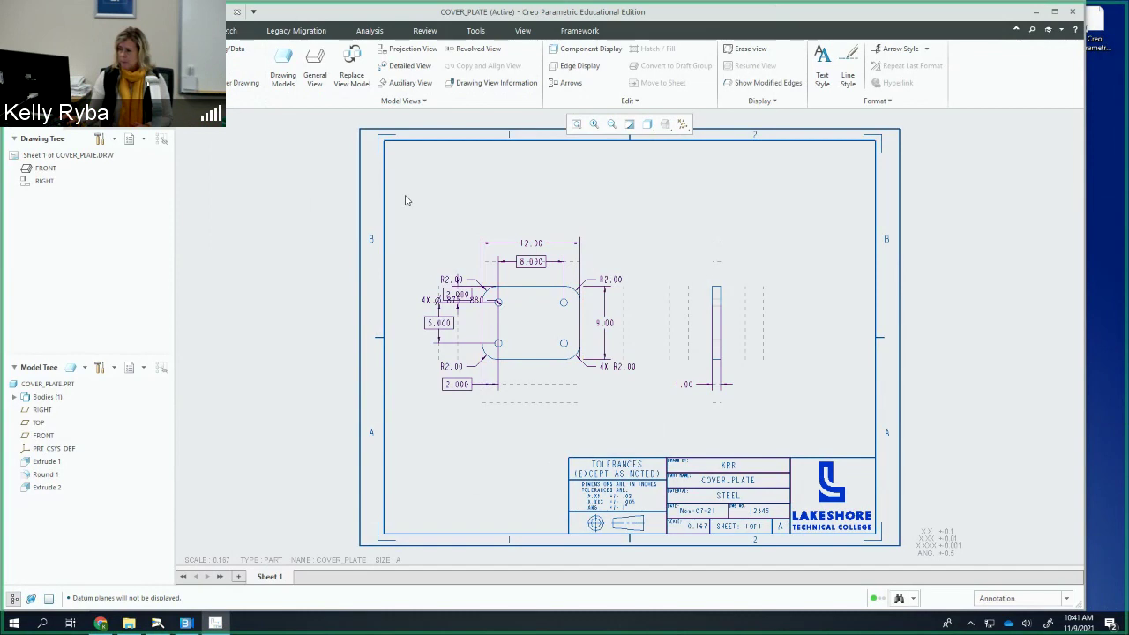
drag(403, 196, 780, 425)
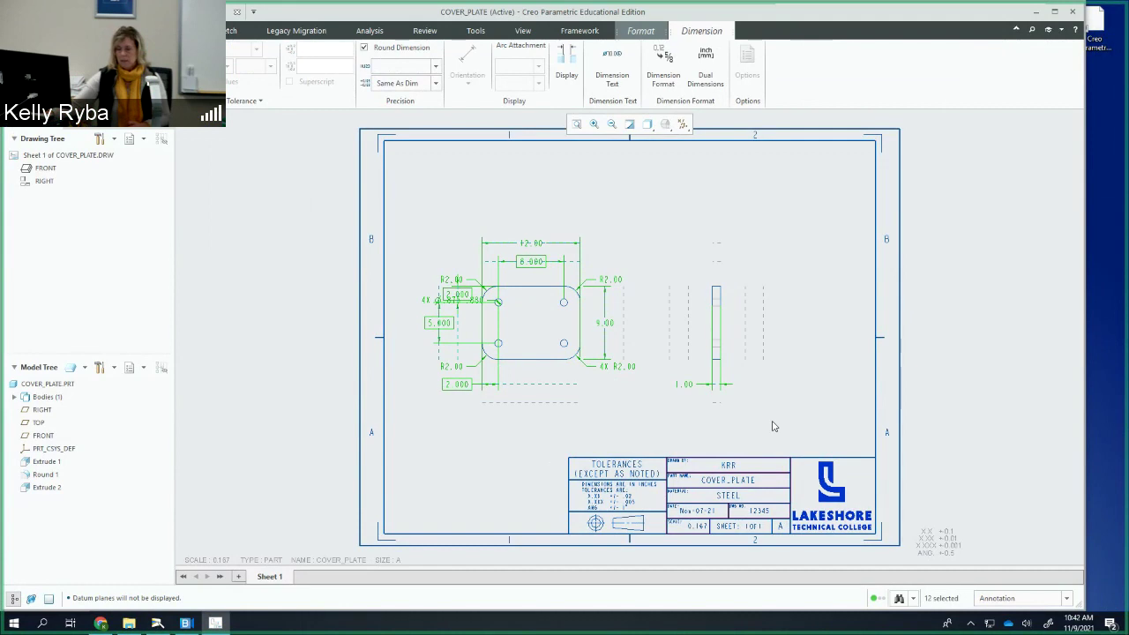
key(Delete)
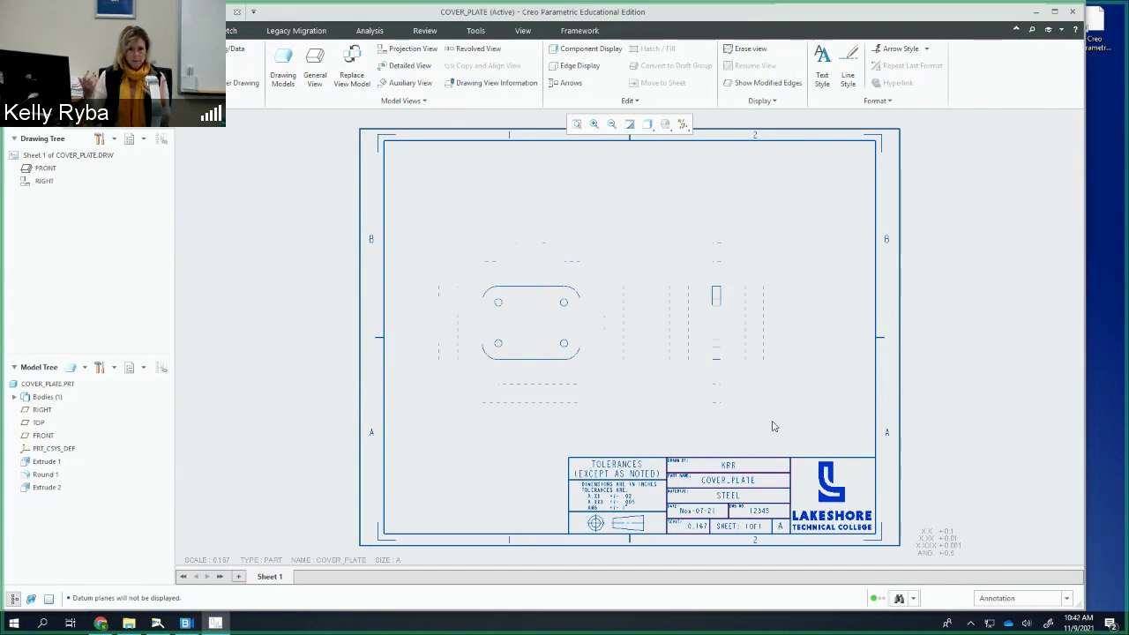
click(1067, 599)
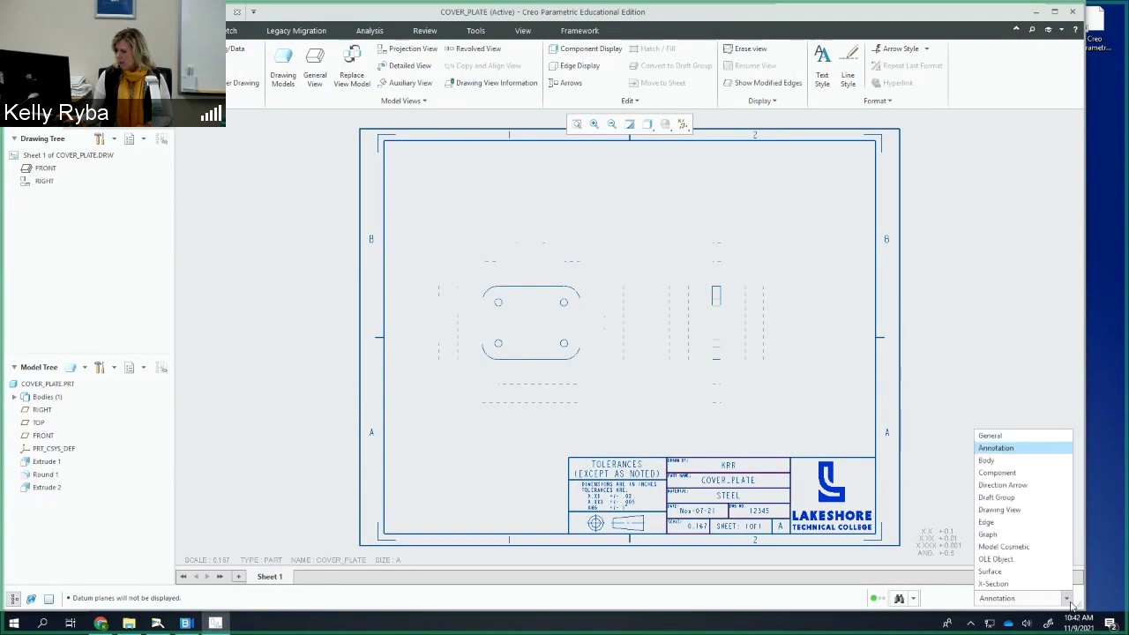
click(1029, 435)
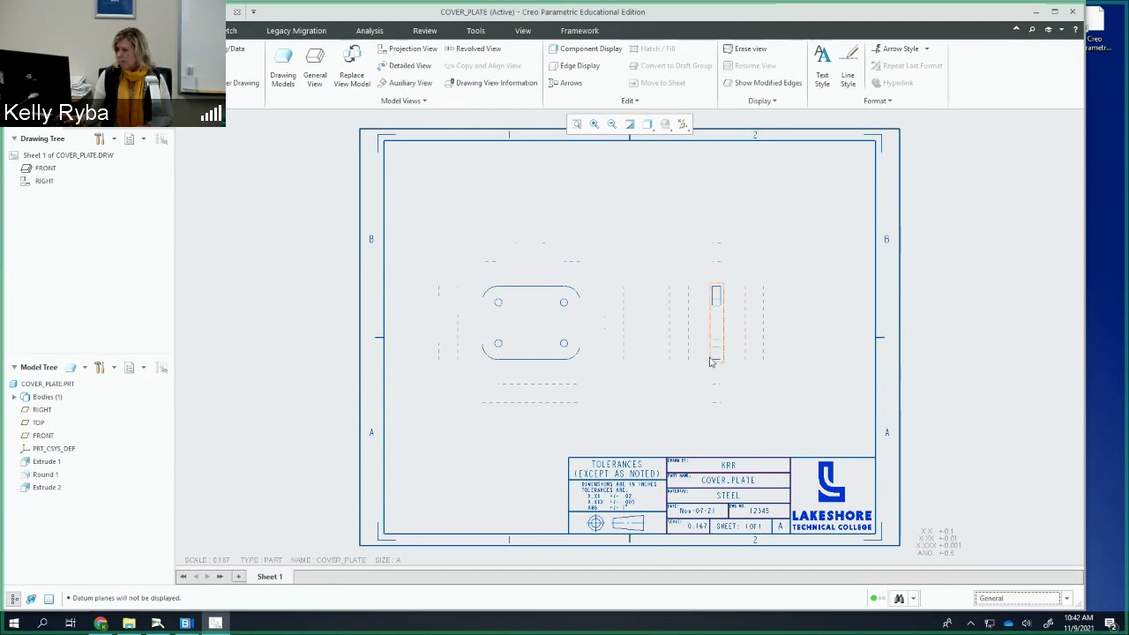
Step: Move the front view and the right view slightly to the right on the sheet
middle_drag(710, 361, 686, 339)
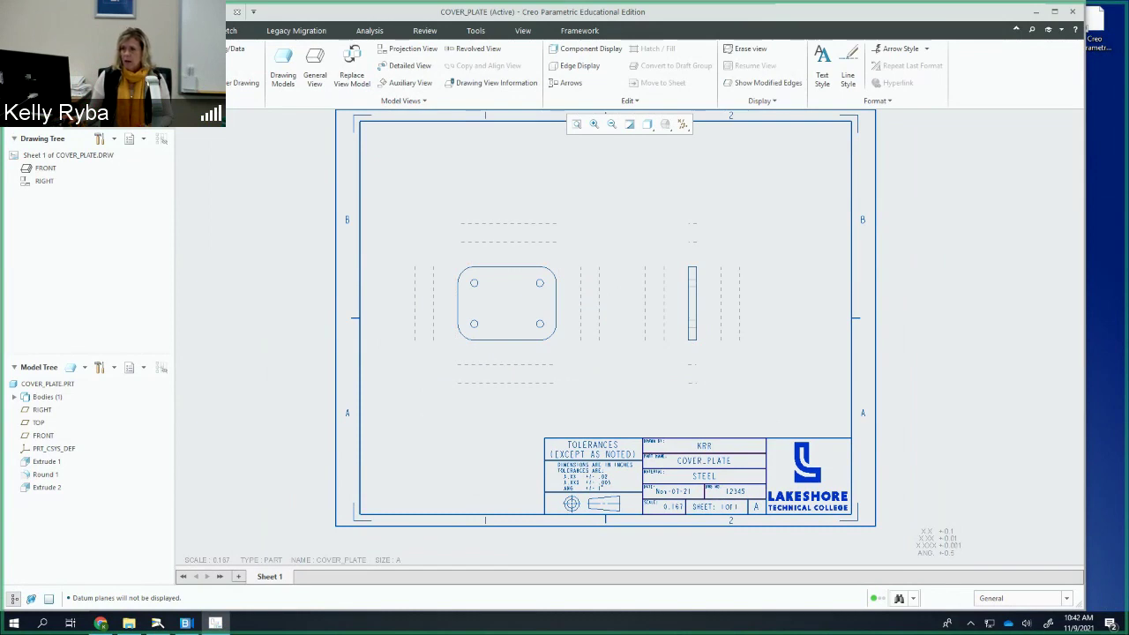
click(495, 296)
drag(495, 294, 527, 287)
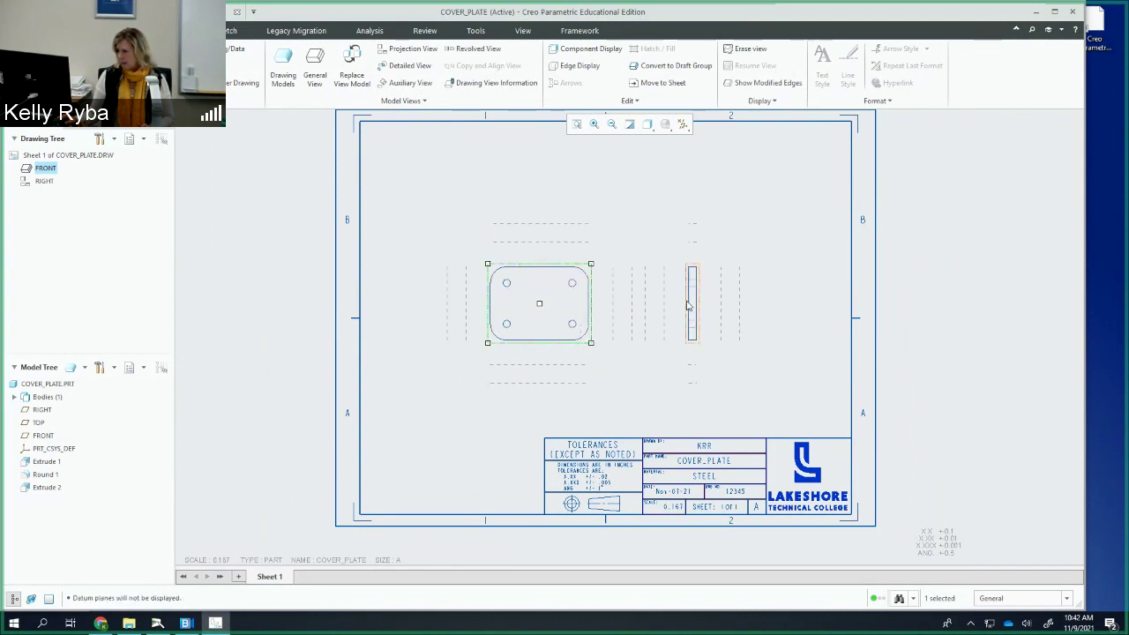
click(693, 305)
drag(703, 301, 737, 291)
click(769, 241)
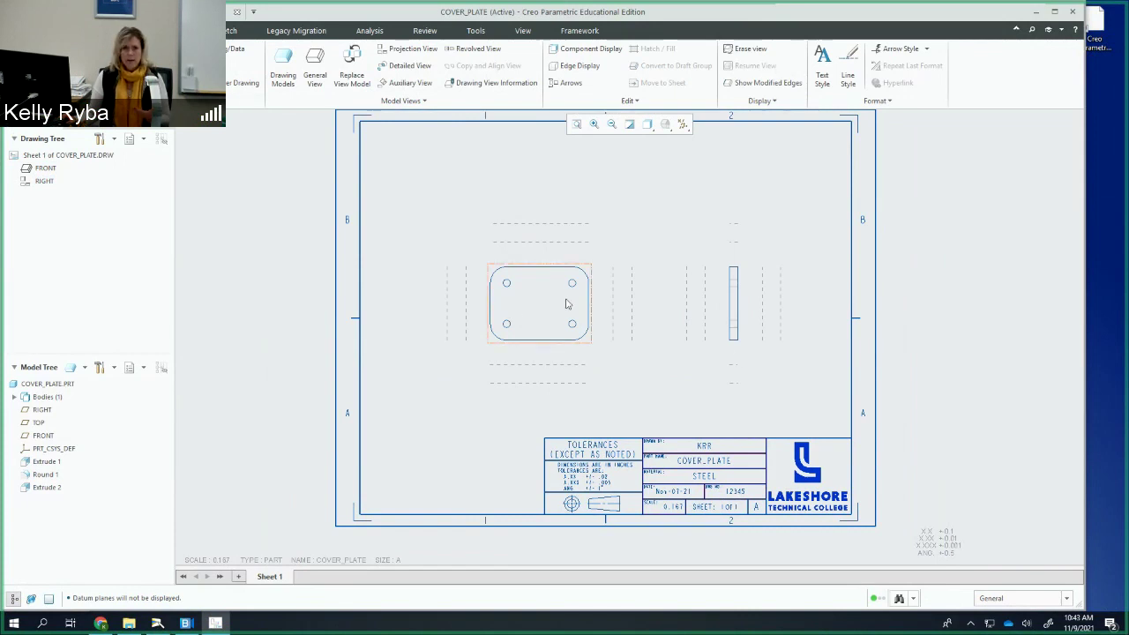
Step: Show the datum axes A_1, A_2, A_3 and A_4 of the four holes in the front view using Show Model Annotations
mouse_move(625, 297)
middle_down()
mouse_move(542, 300)
mouse_move(521, 335)
middle_up()
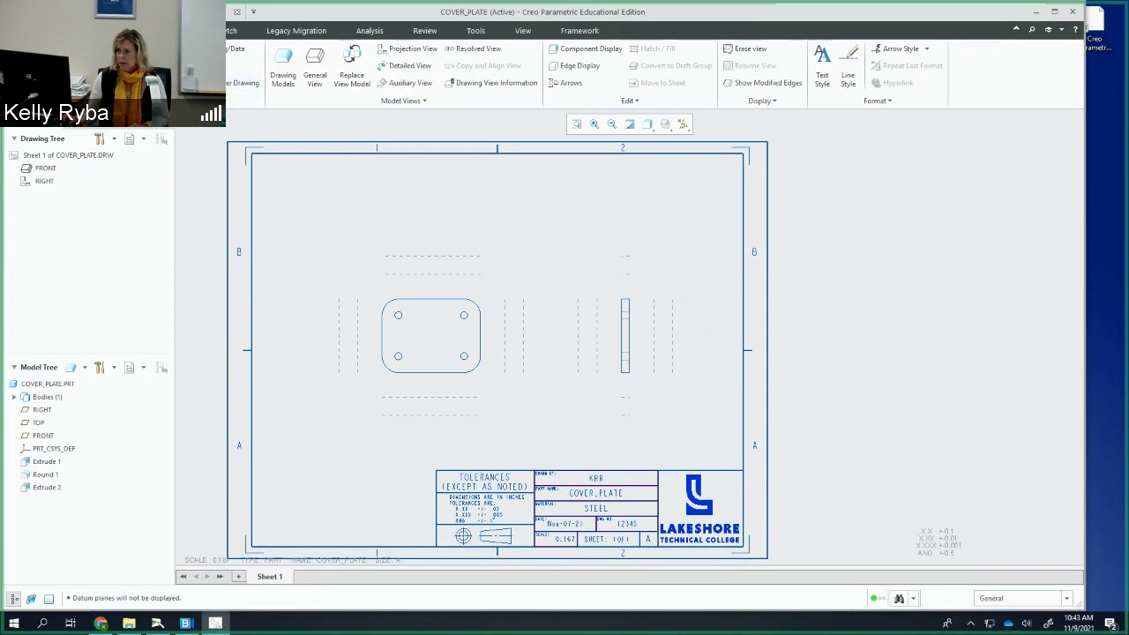
click(189, 30)
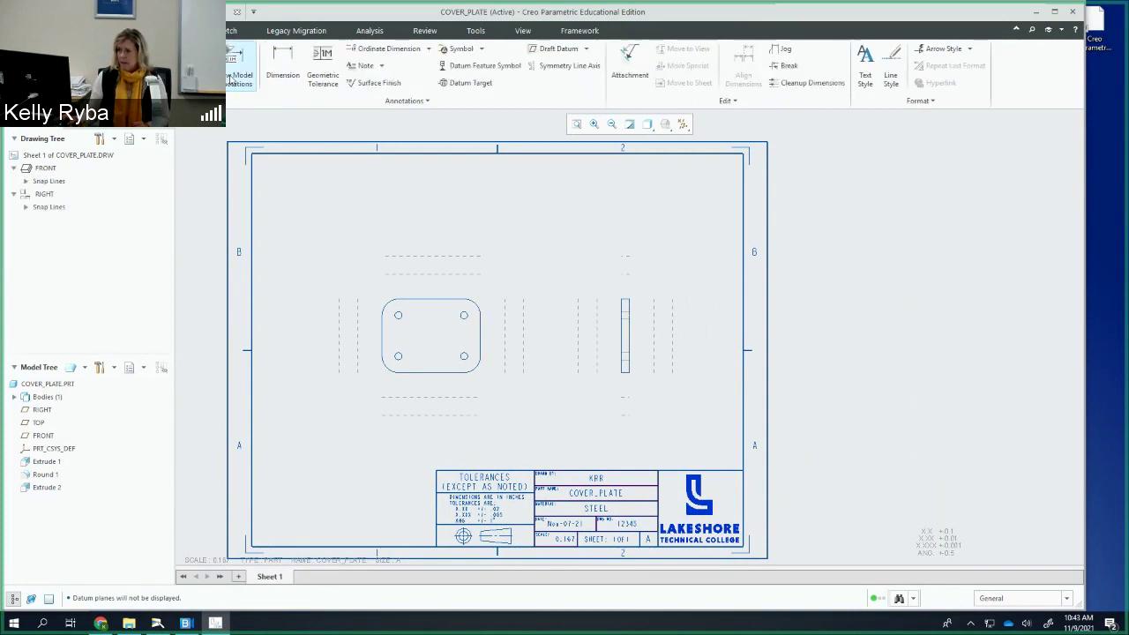
click(445, 327)
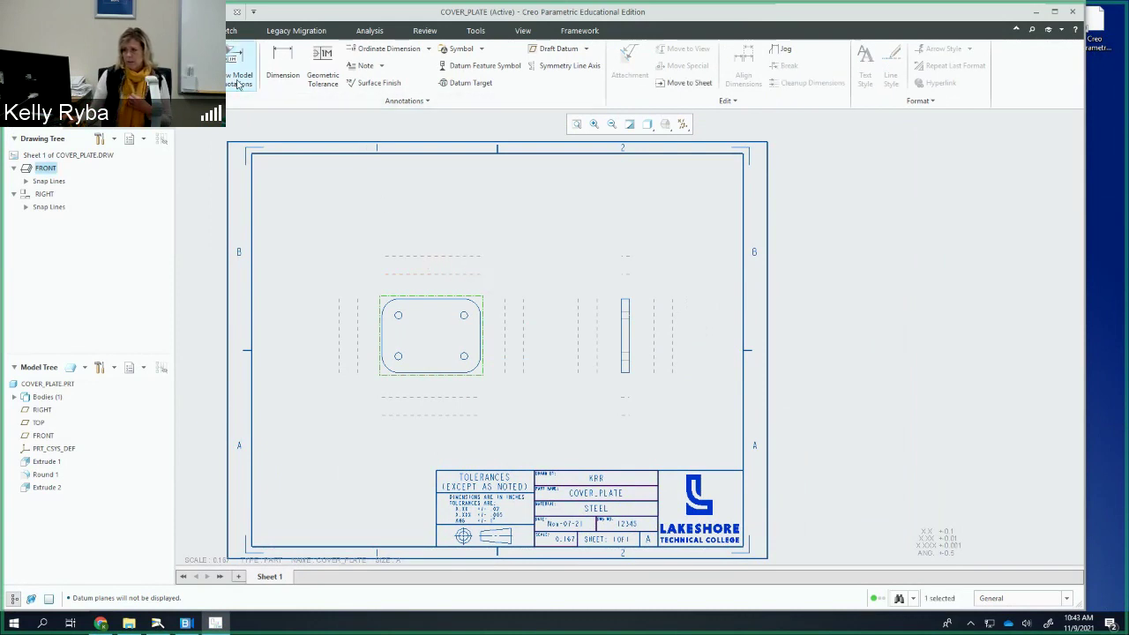
click(436, 327)
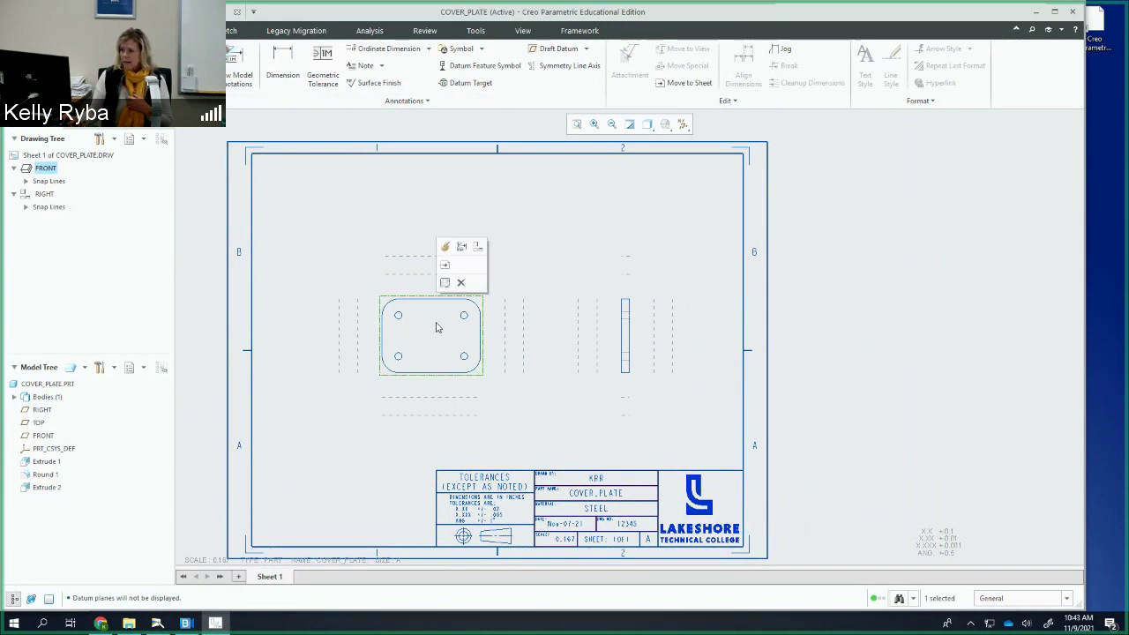
click(459, 249)
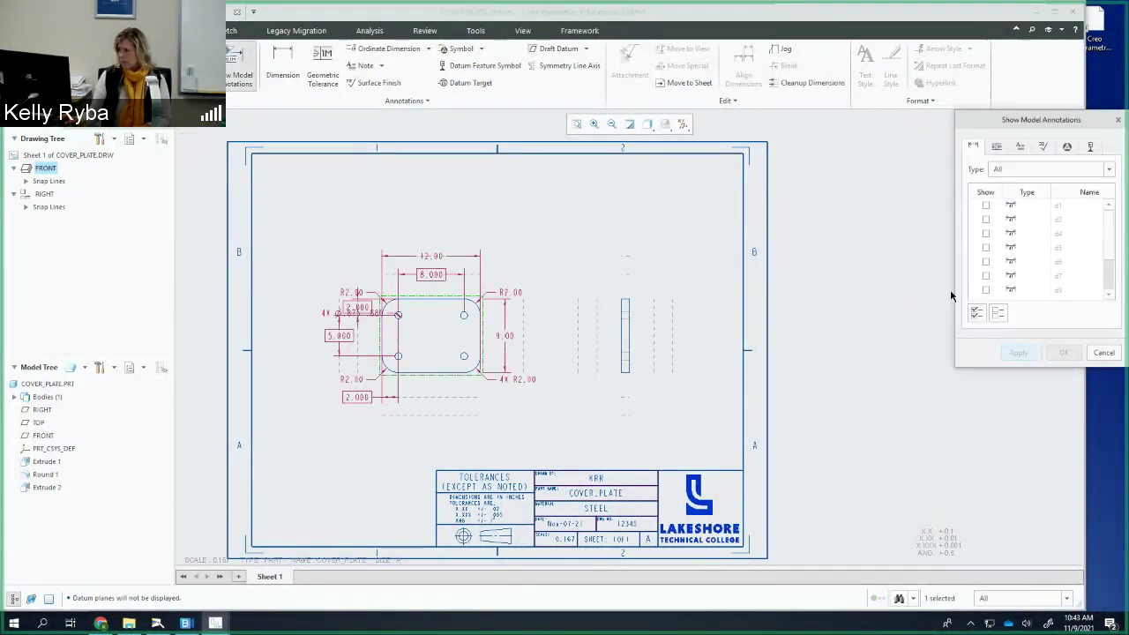
mouse_move(995, 127)
mouse_down()
mouse_move(890, 89)
mouse_move(670, 159)
mouse_move(607, 159)
mouse_up()
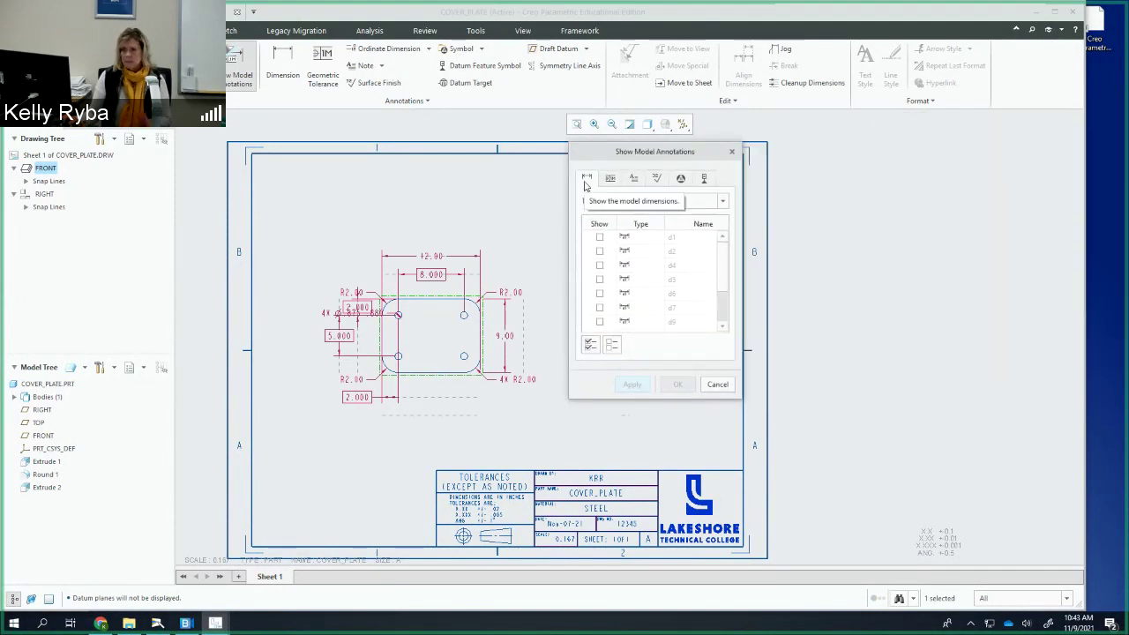
click(709, 181)
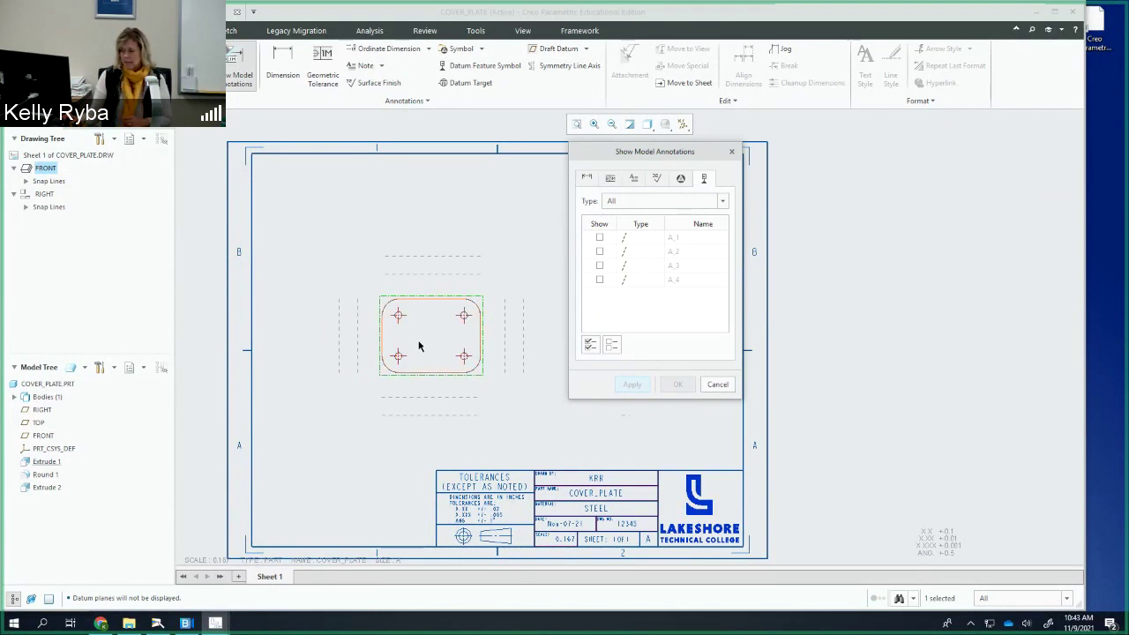
click(600, 238)
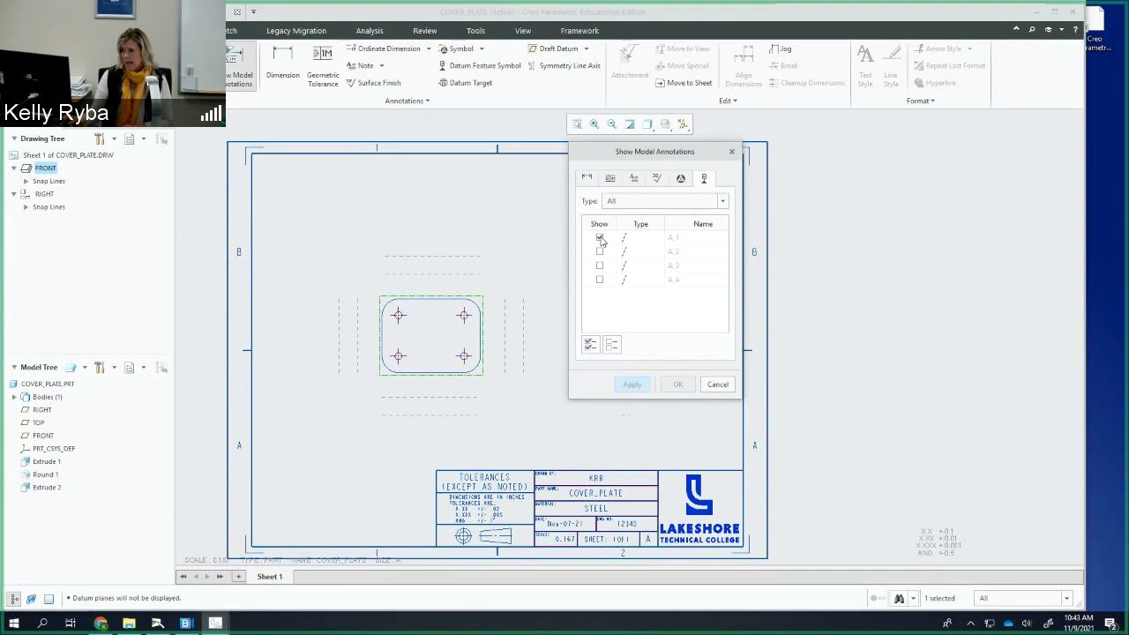
click(600, 251)
click(600, 265)
click(600, 280)
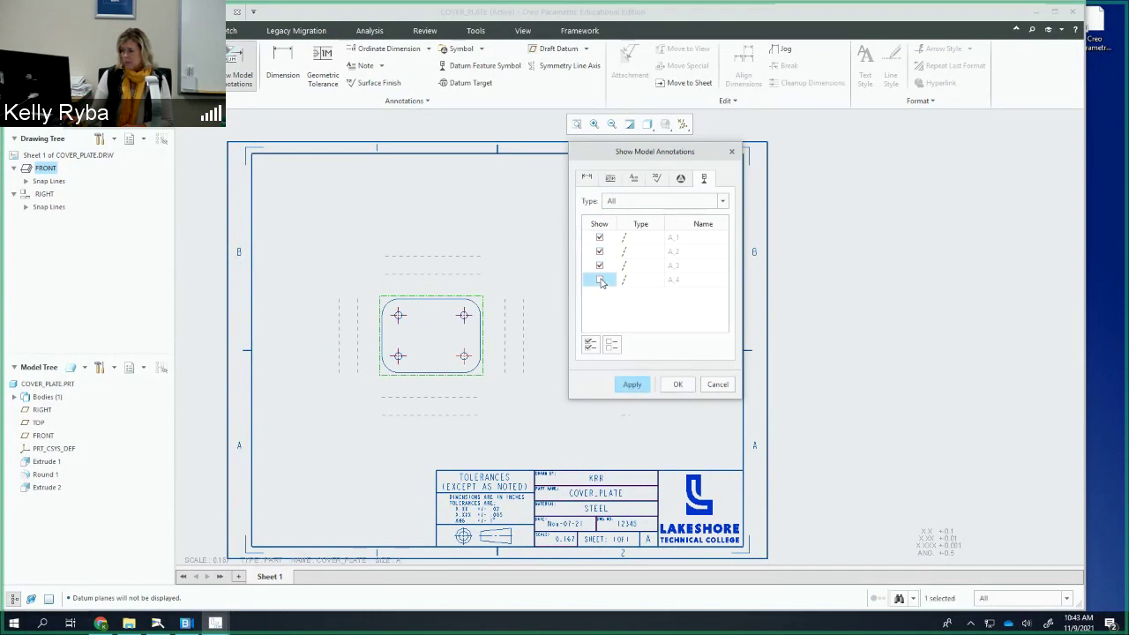
click(632, 386)
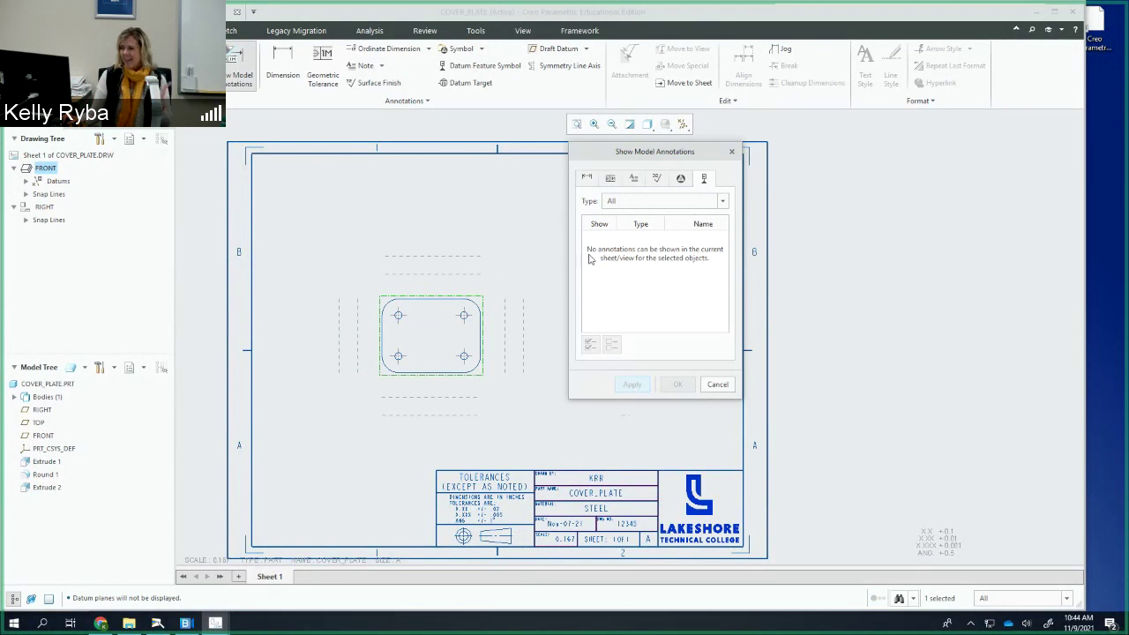
click(716, 386)
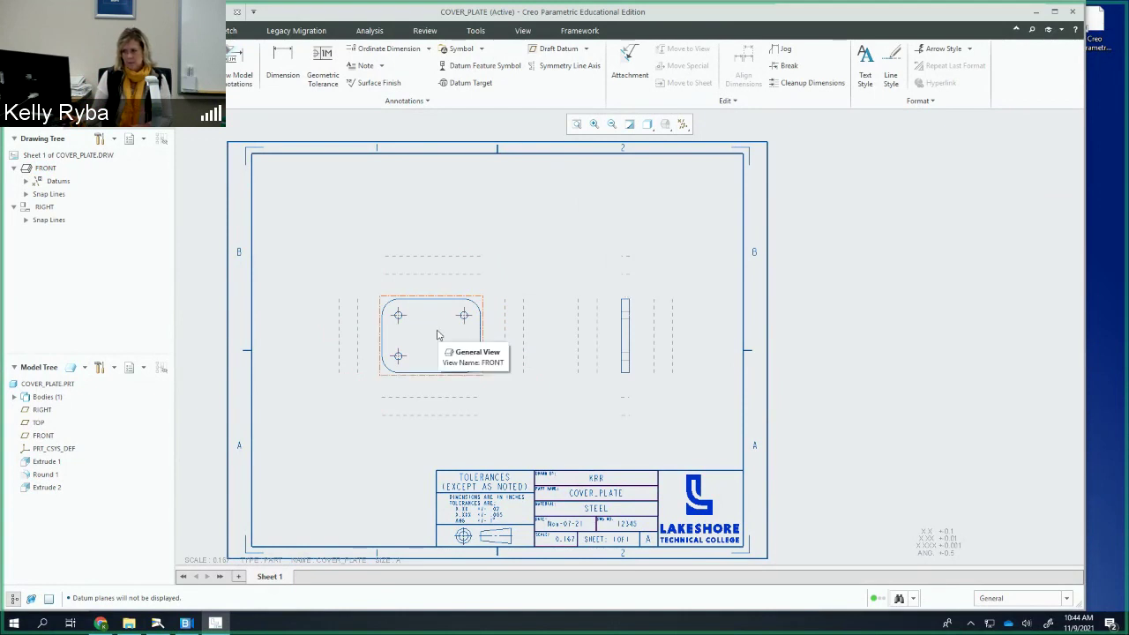
Step: Extend the hole centerlines in the front view to connect the four holes in a rectangle, leaving small gaps where the centerlines meet
scroll(437, 335, up, 5)
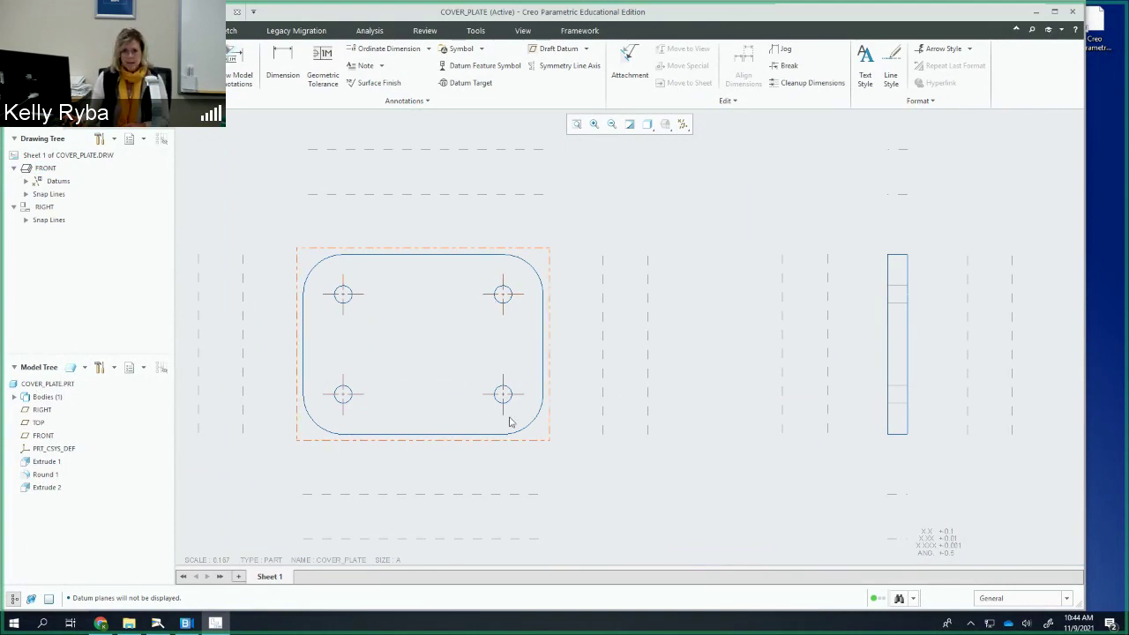
click(485, 300)
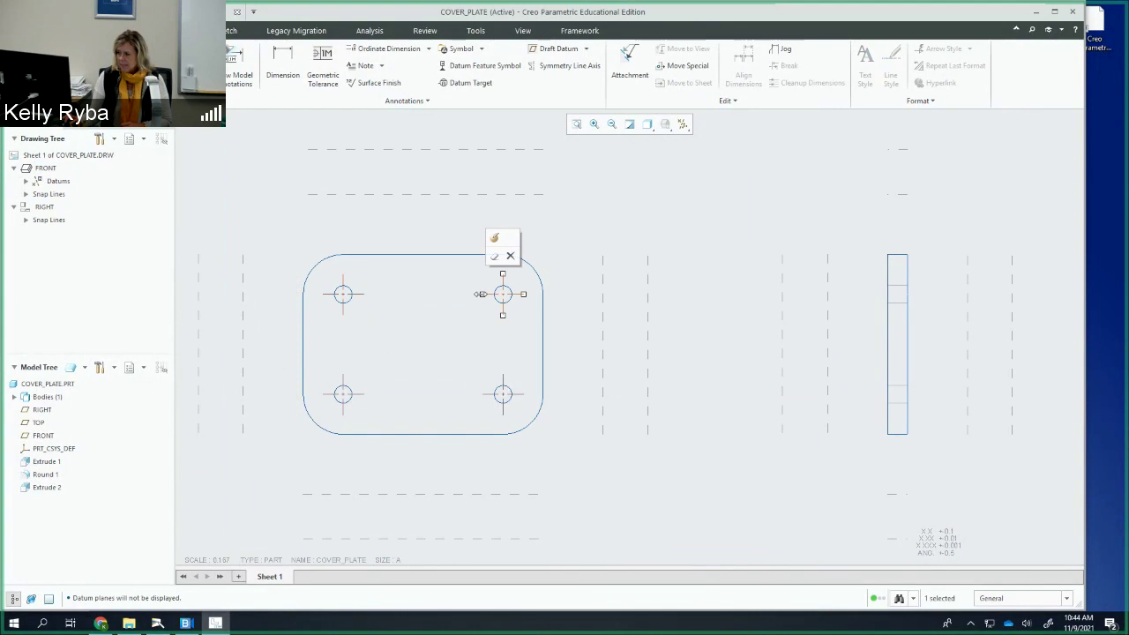
drag(483, 294, 355, 296)
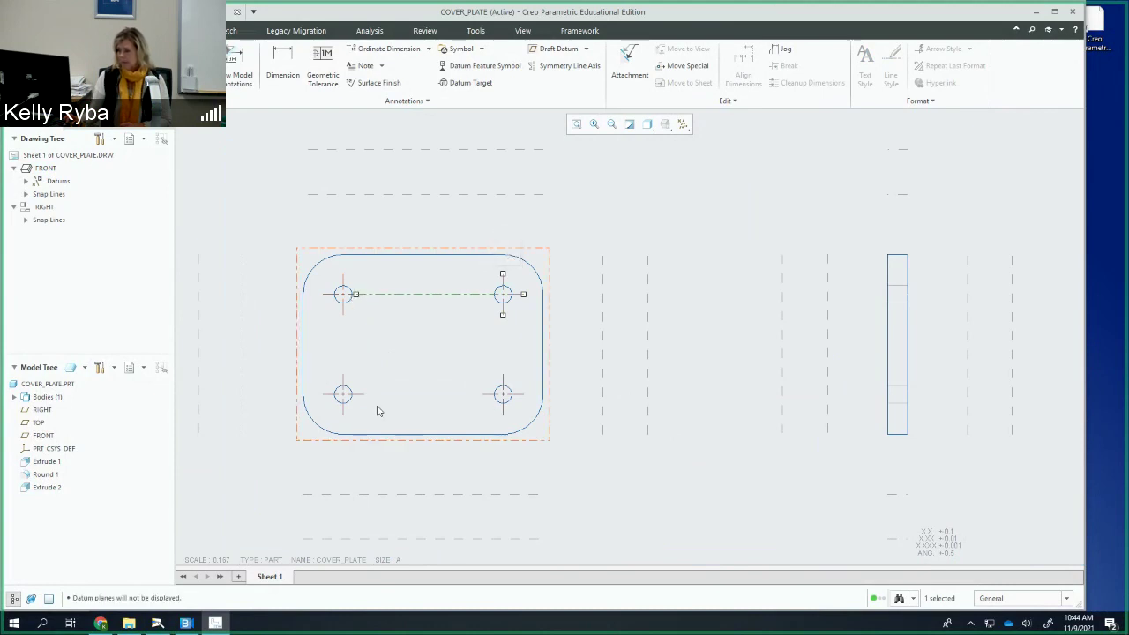
click(344, 386)
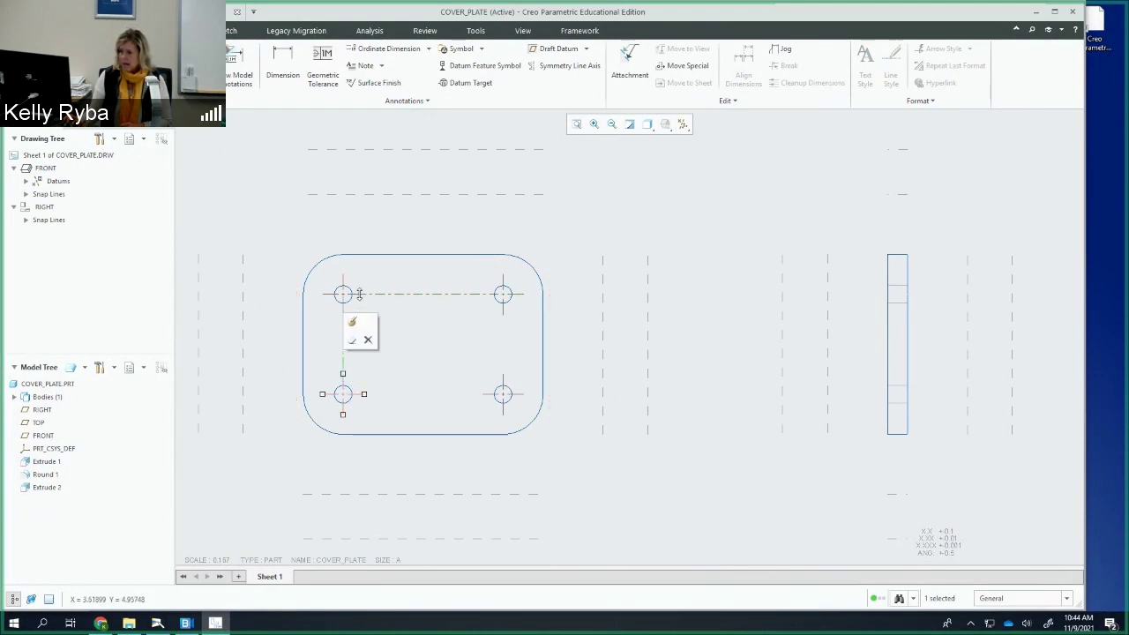
drag(365, 307, 365, 307)
drag(369, 394, 488, 399)
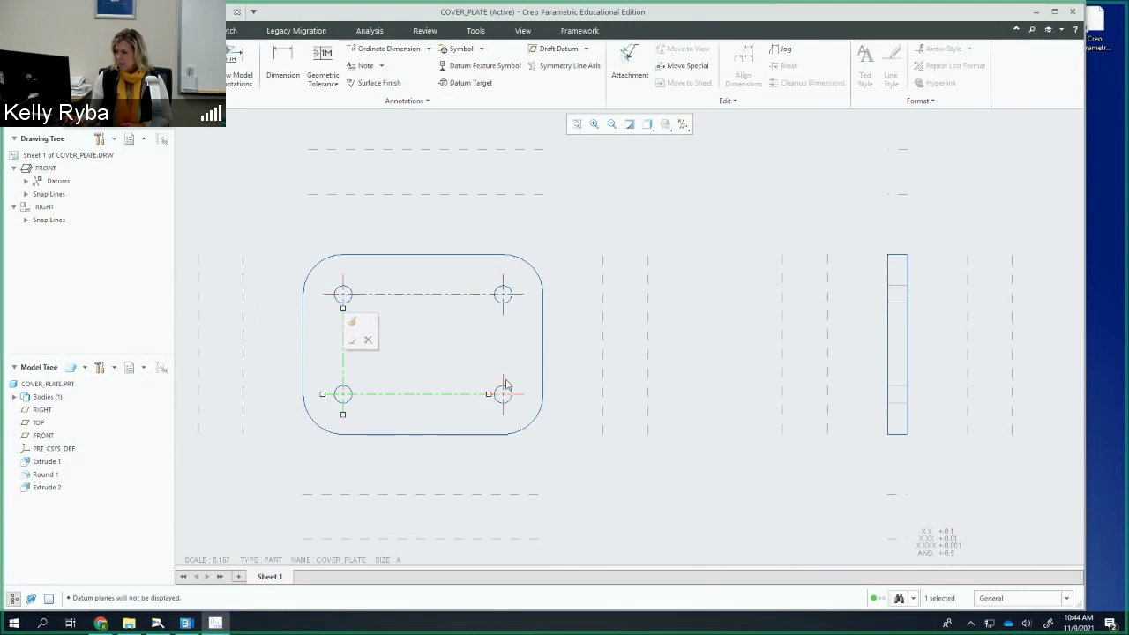
click(506, 381)
mouse_move(502, 373)
mouse_down()
mouse_move(520, 293)
mouse_move(521, 304)
mouse_up()
click(434, 342)
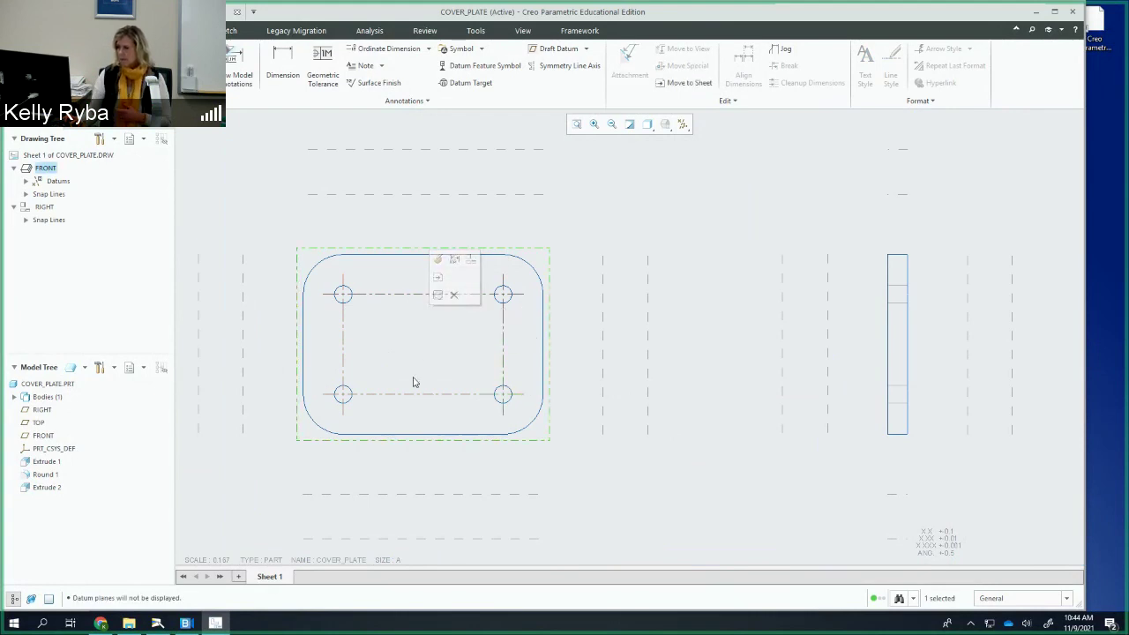
click(459, 208)
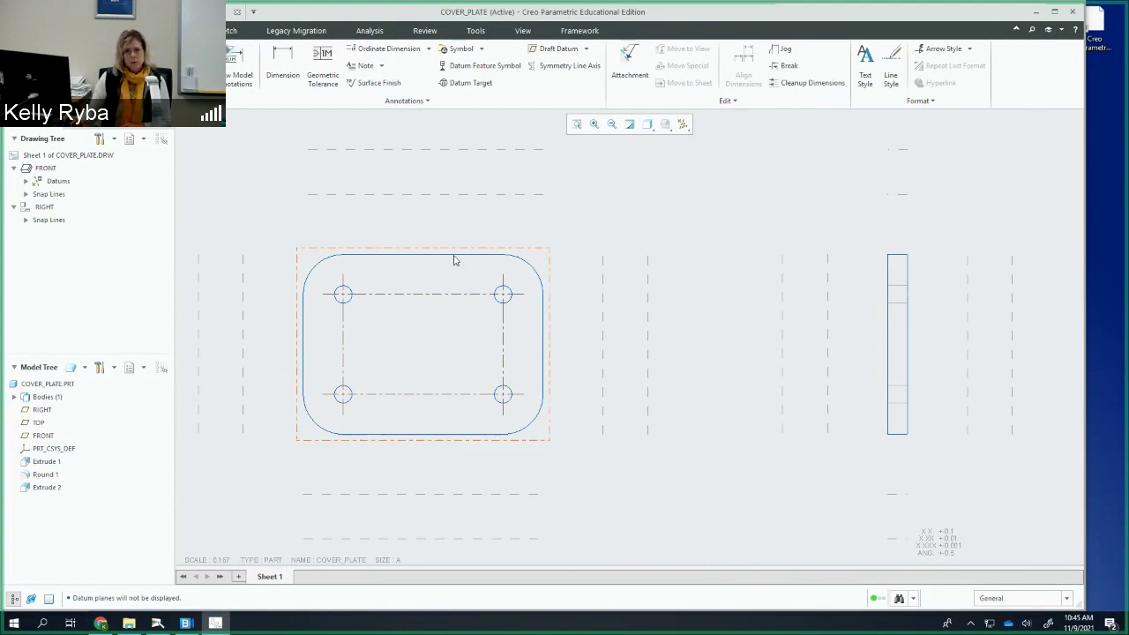
Step: Show only the datum axes A_1 and A_2 as hole centerlines in the right view using Show Model Annotations
scroll(451, 241, up, 1)
scroll(598, 265, down, 2)
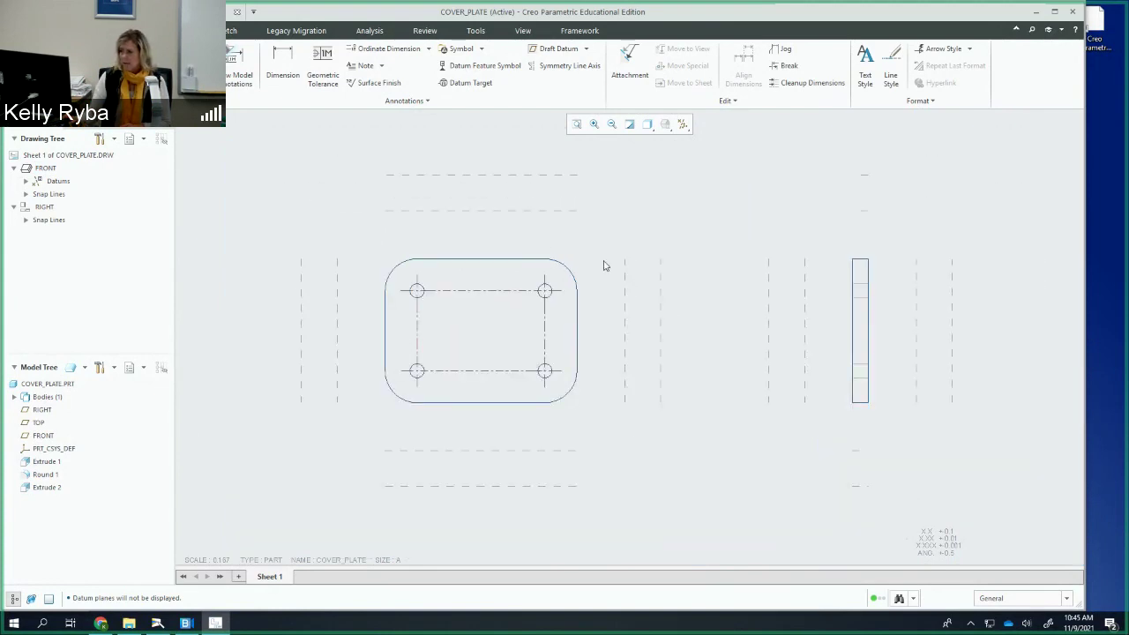
middle_drag(606, 266, 559, 235)
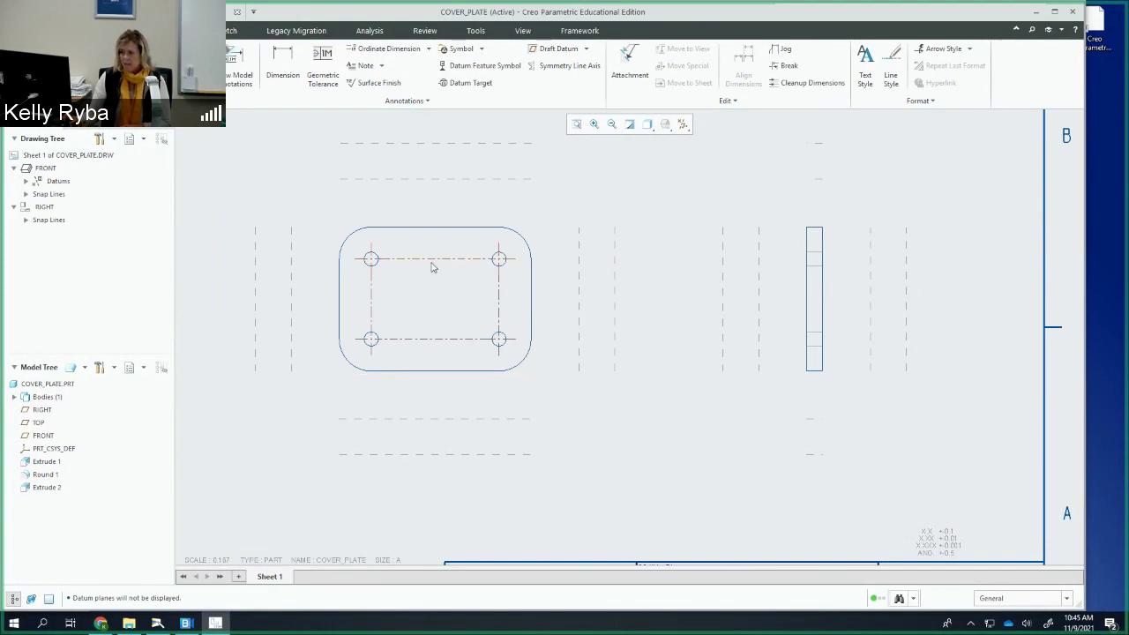
scroll(452, 297, up, 1)
scroll(459, 292, down, 2)
middle_drag(461, 292, 441, 273)
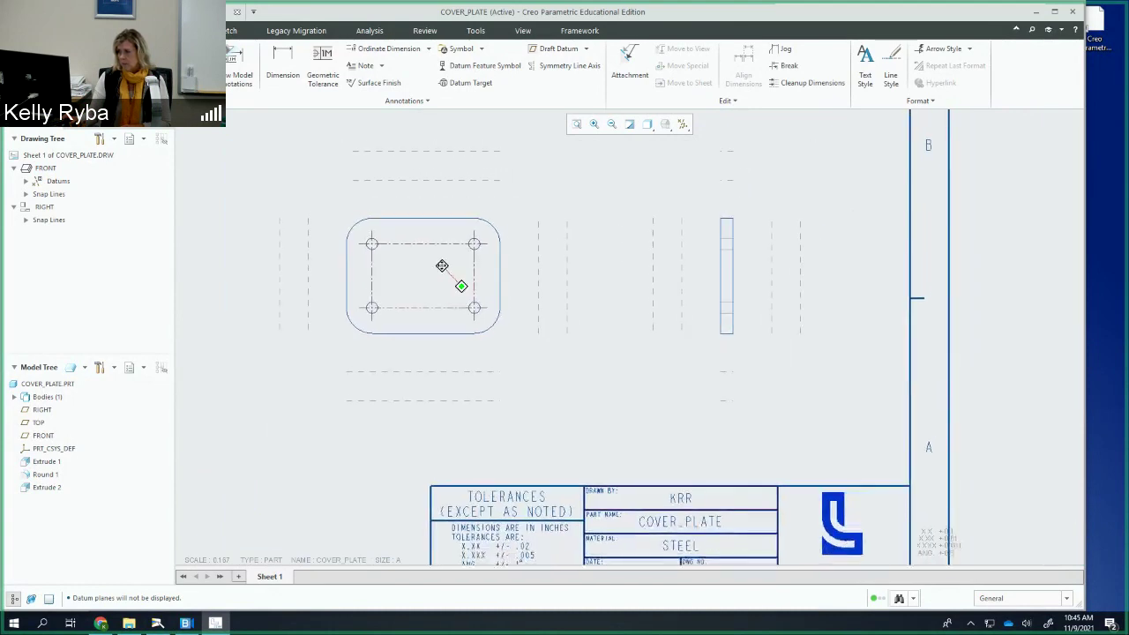
click(731, 277)
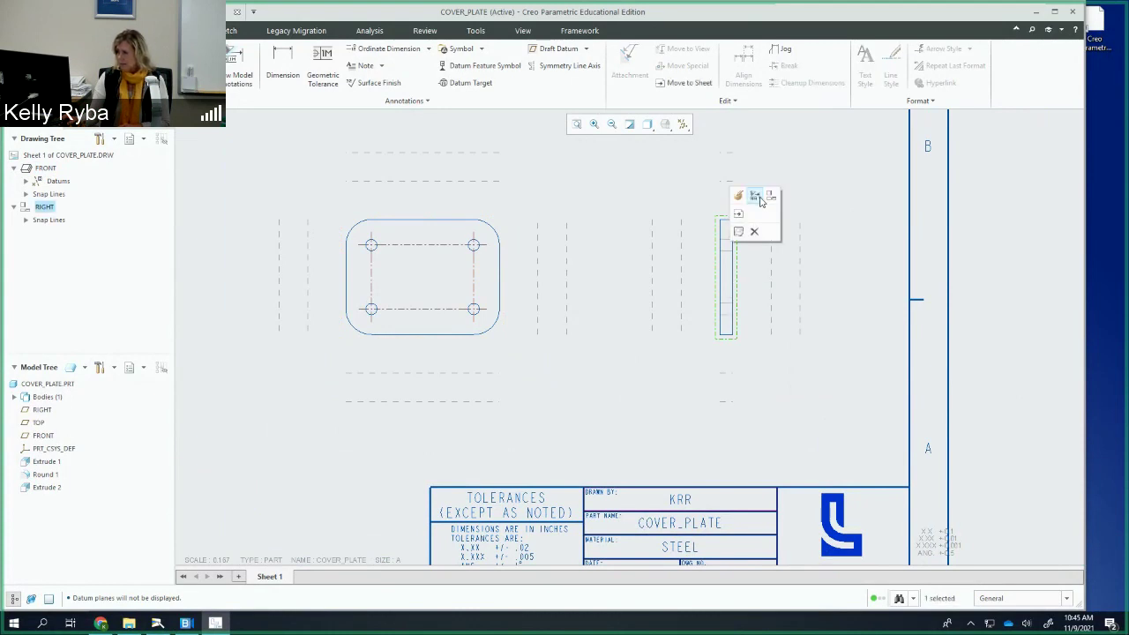
click(756, 197)
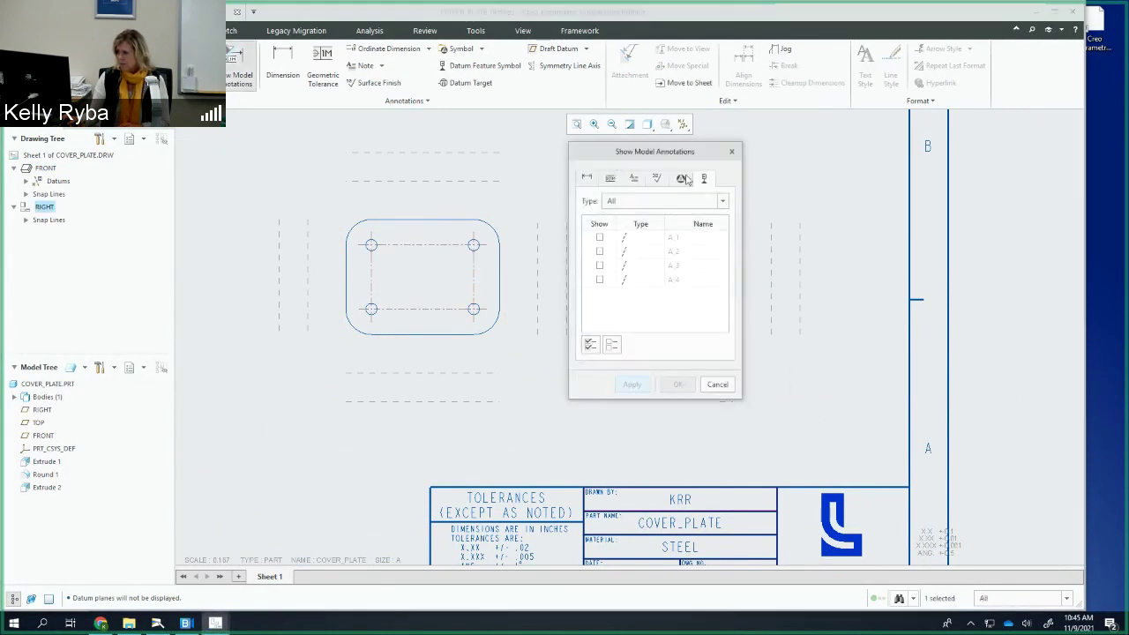
drag(661, 158, 545, 170)
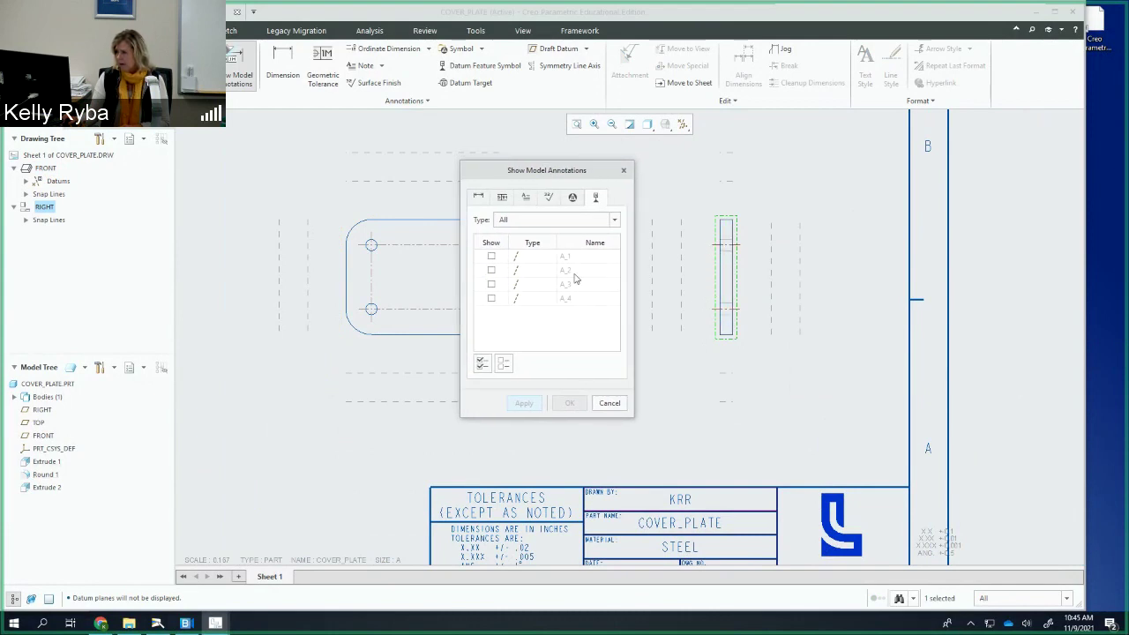
click(492, 257)
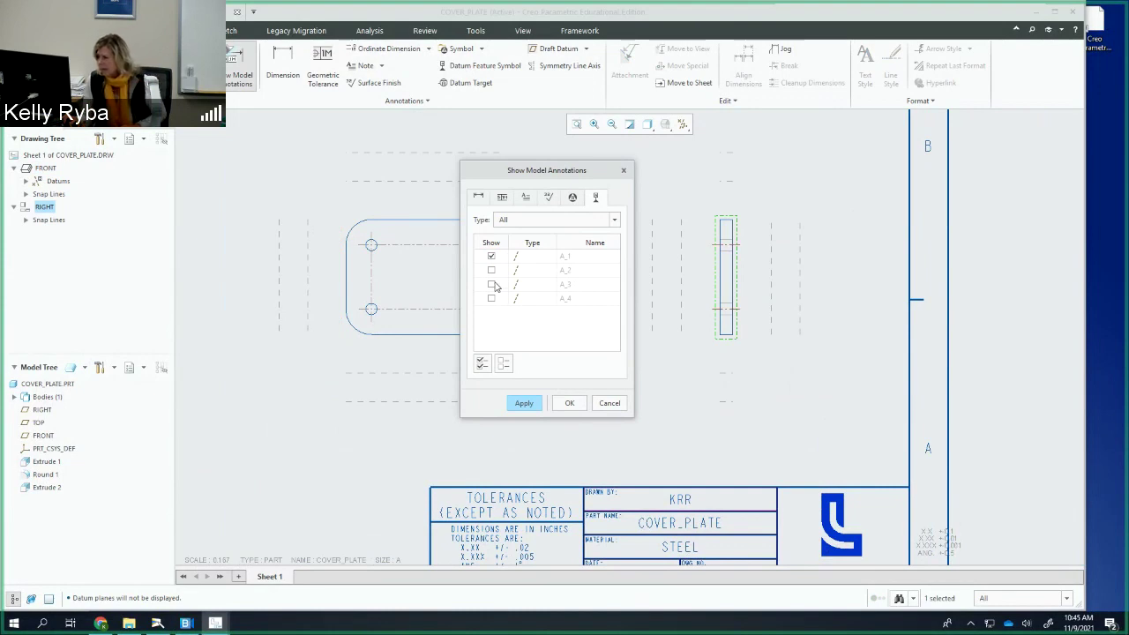
click(492, 286)
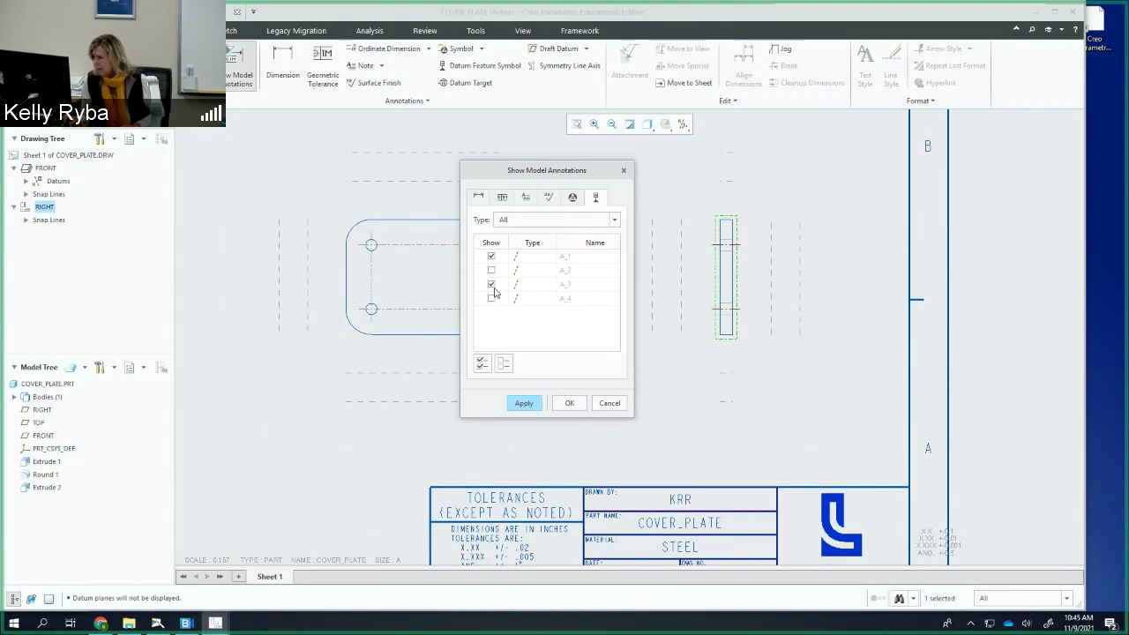
click(492, 285)
click(491, 270)
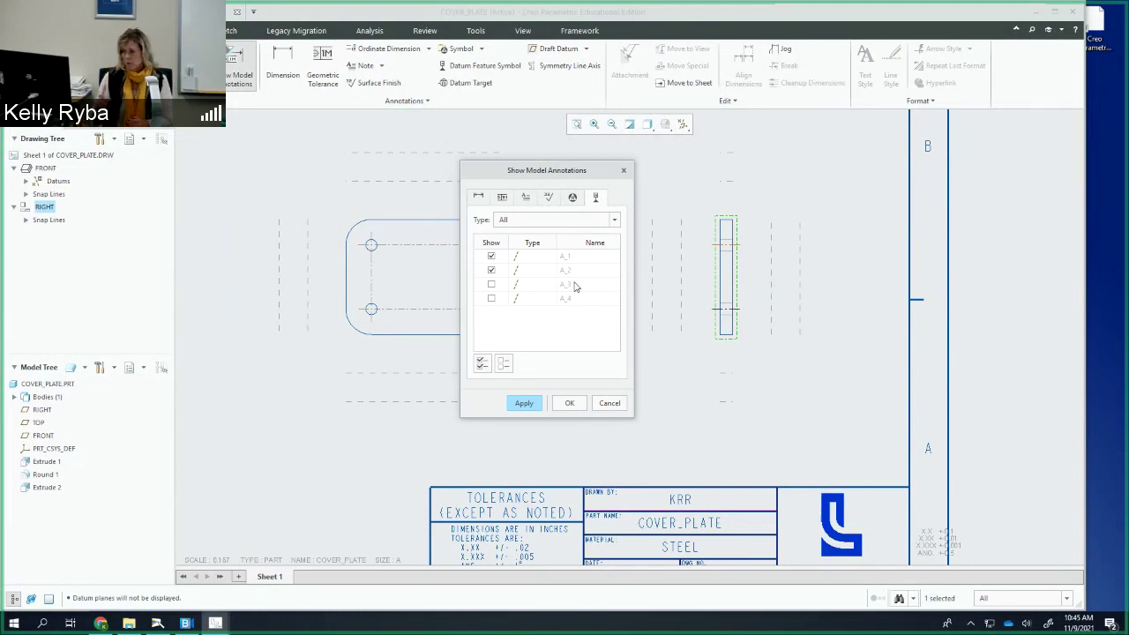
click(523, 405)
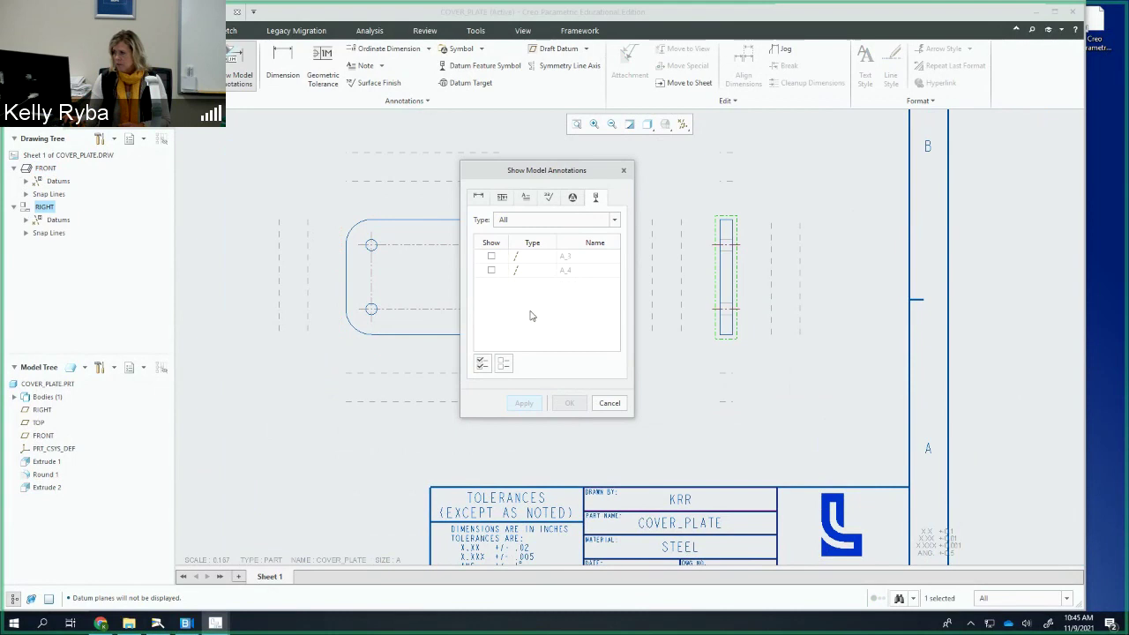
click(612, 405)
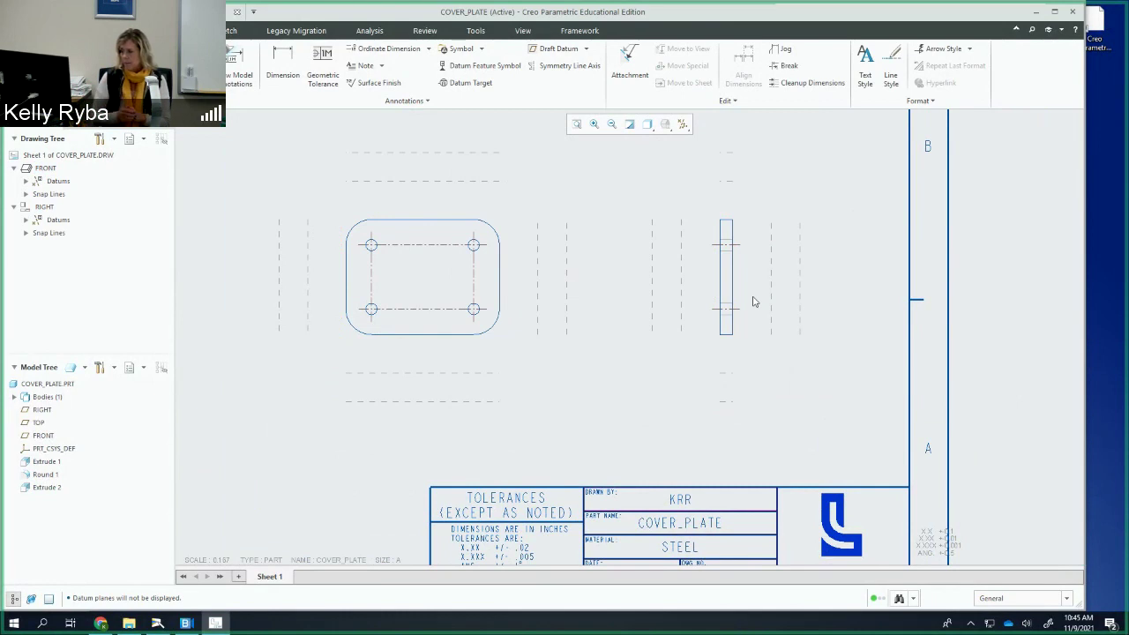
Step: Save the drawing as COVER_PLATE.DRW in the Creo1 folder
scroll(597, 367, down, 3)
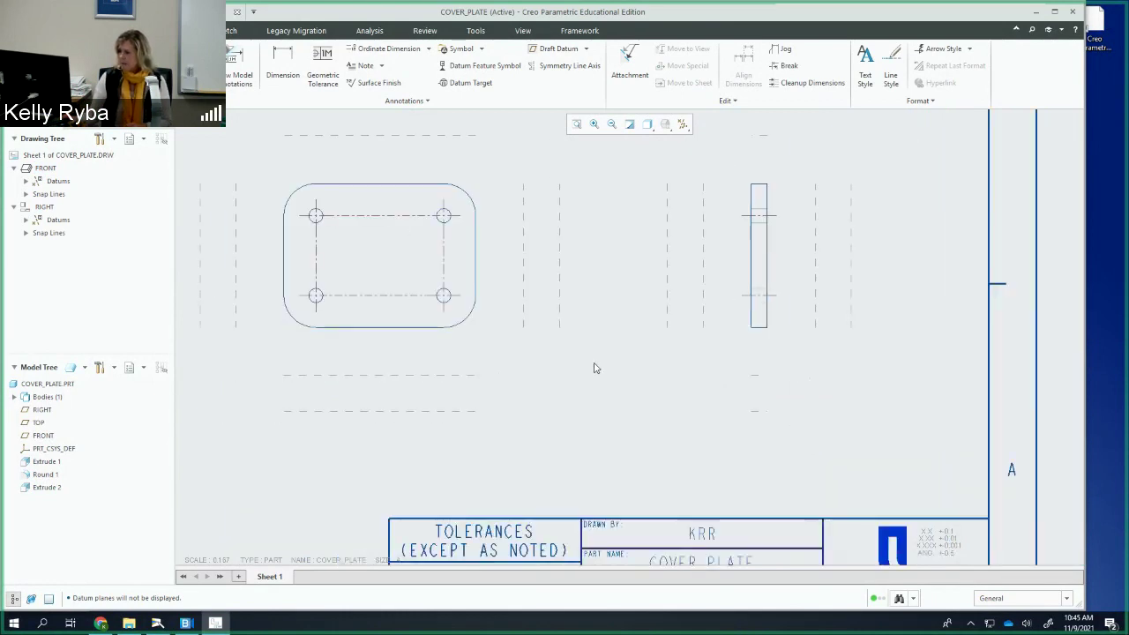
shift+middle_drag(594, 360, 560, 350)
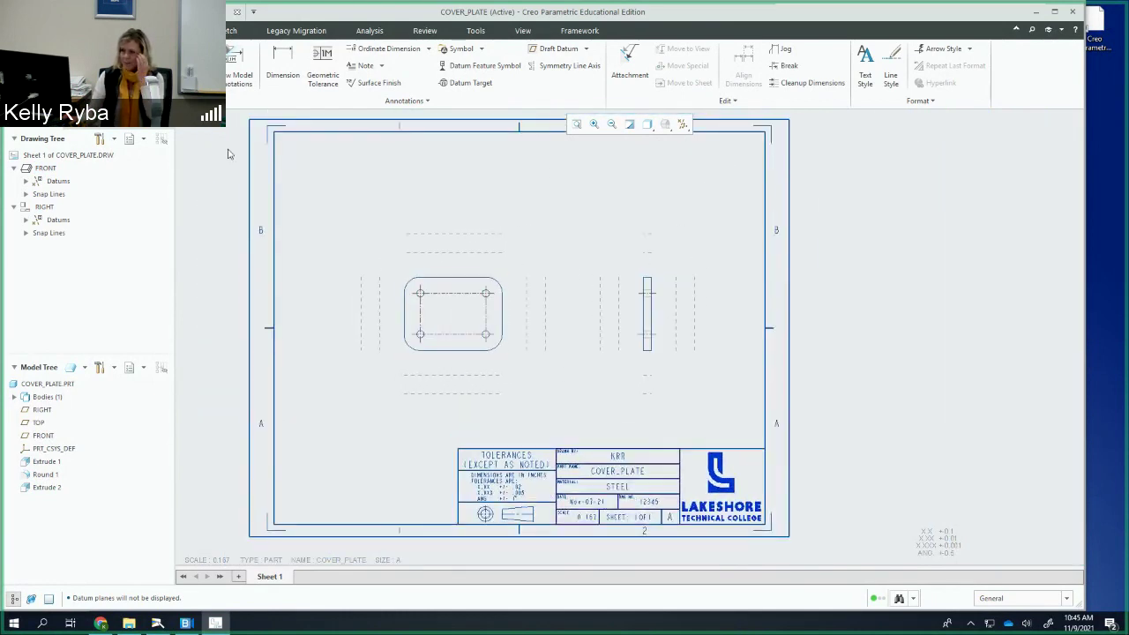
click(19, 30)
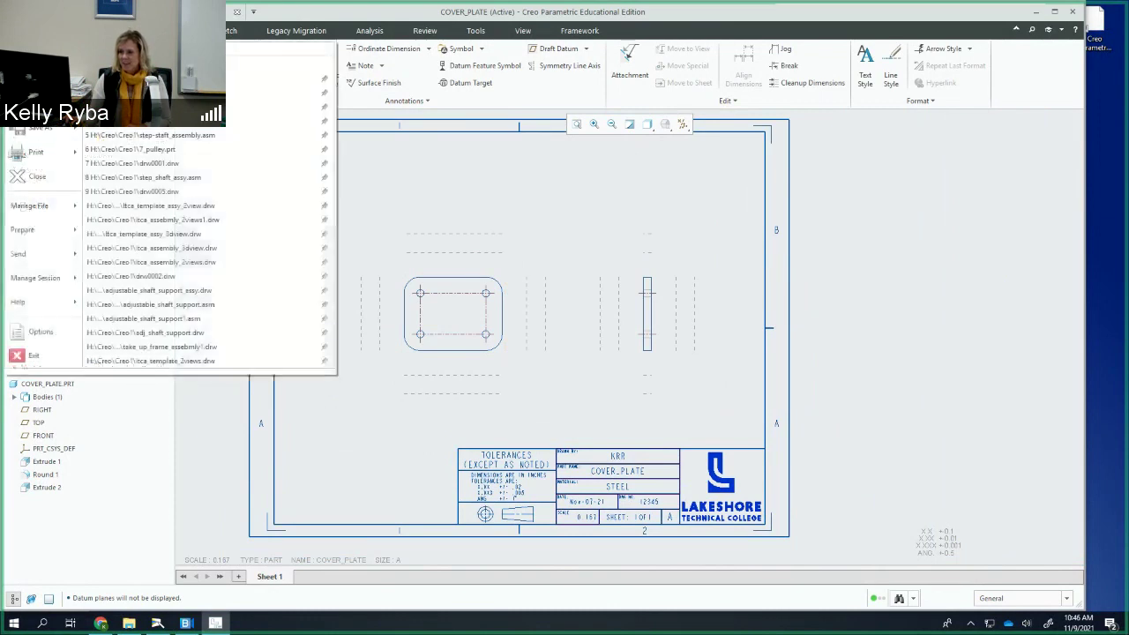
click(36, 103)
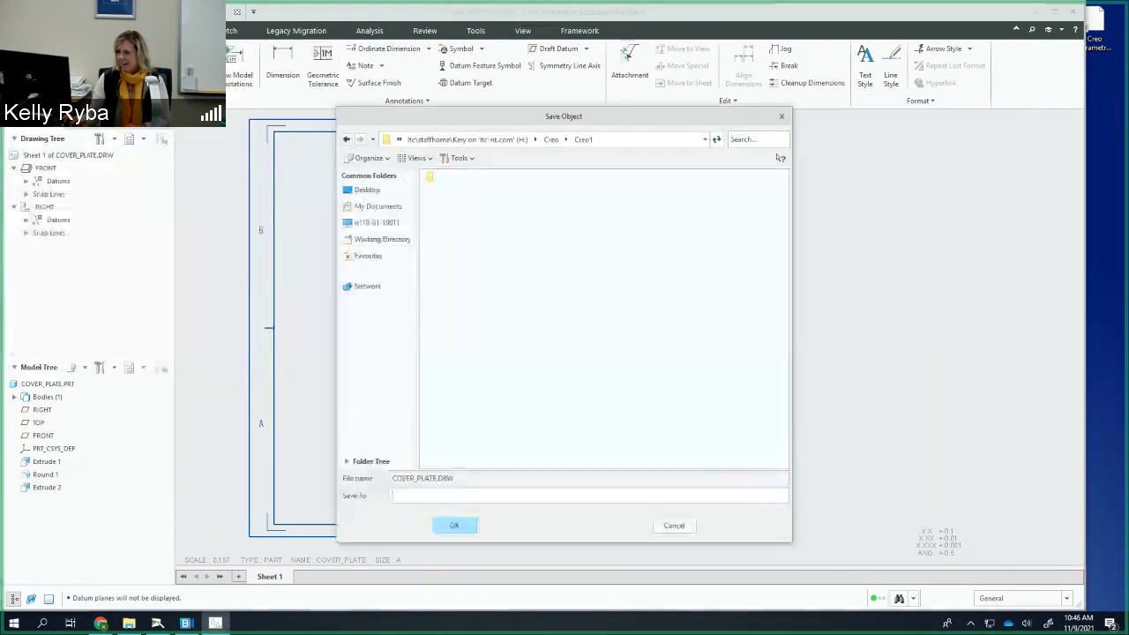
click(470, 532)
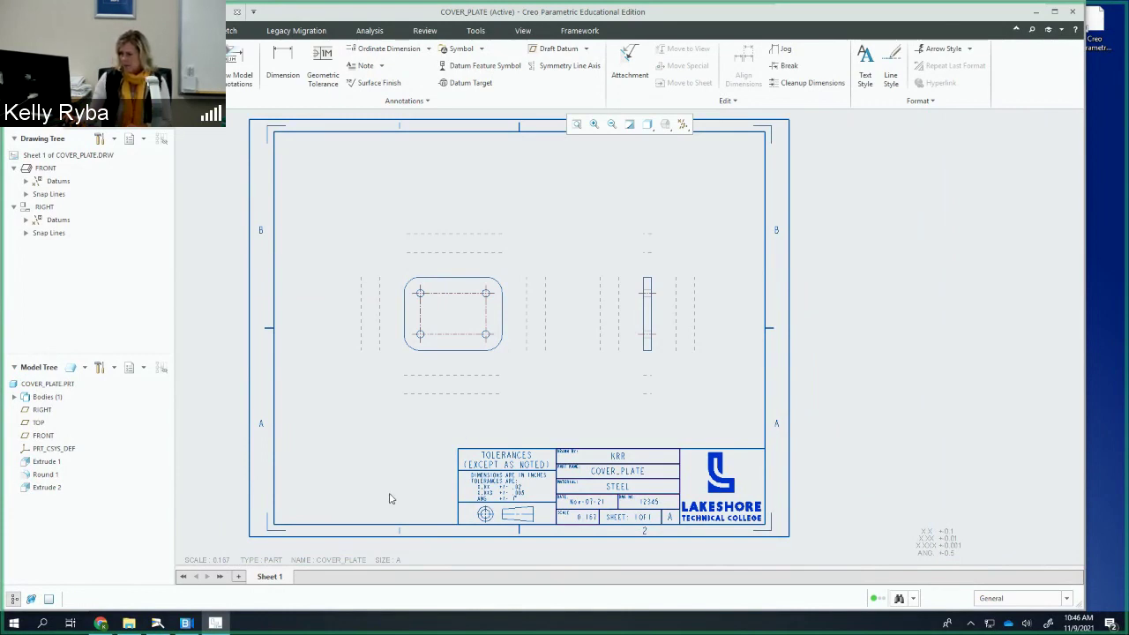
Step: Set the drawing scale to 0.250 and re-extend the front view's centerlines to connect the four holes in a rectangle
double_click(217, 562)
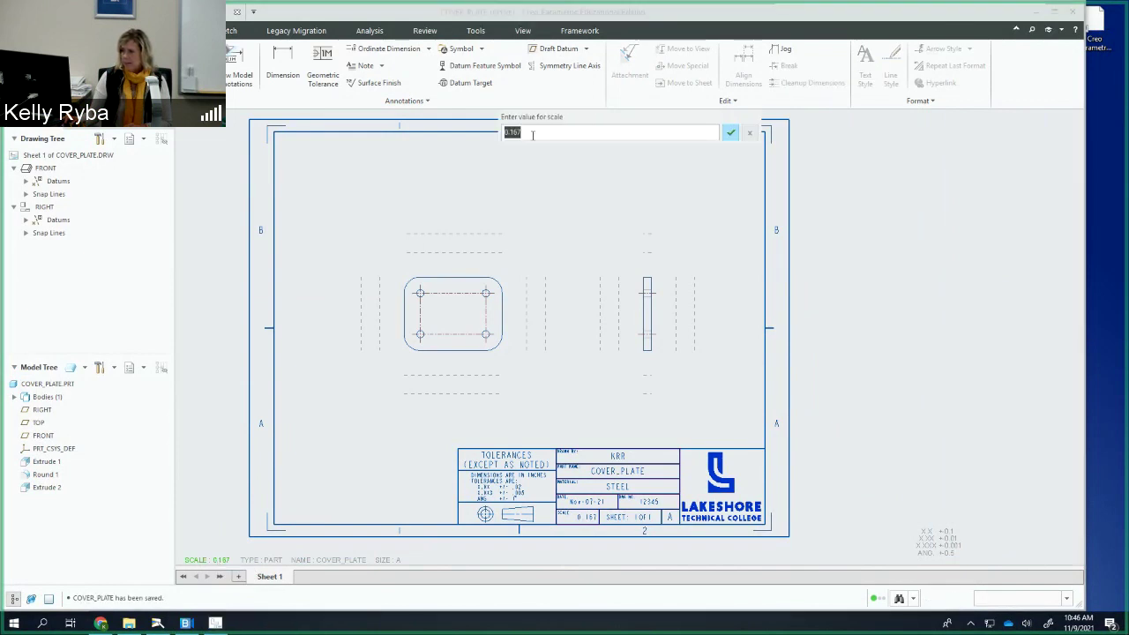
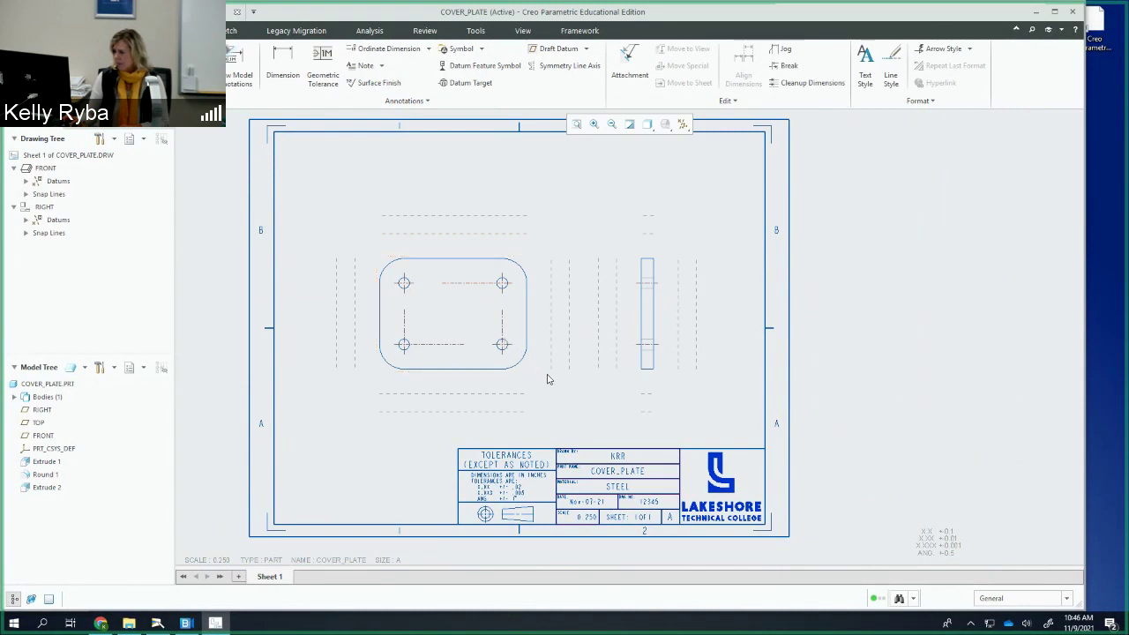
scroll(515, 359, down, 2)
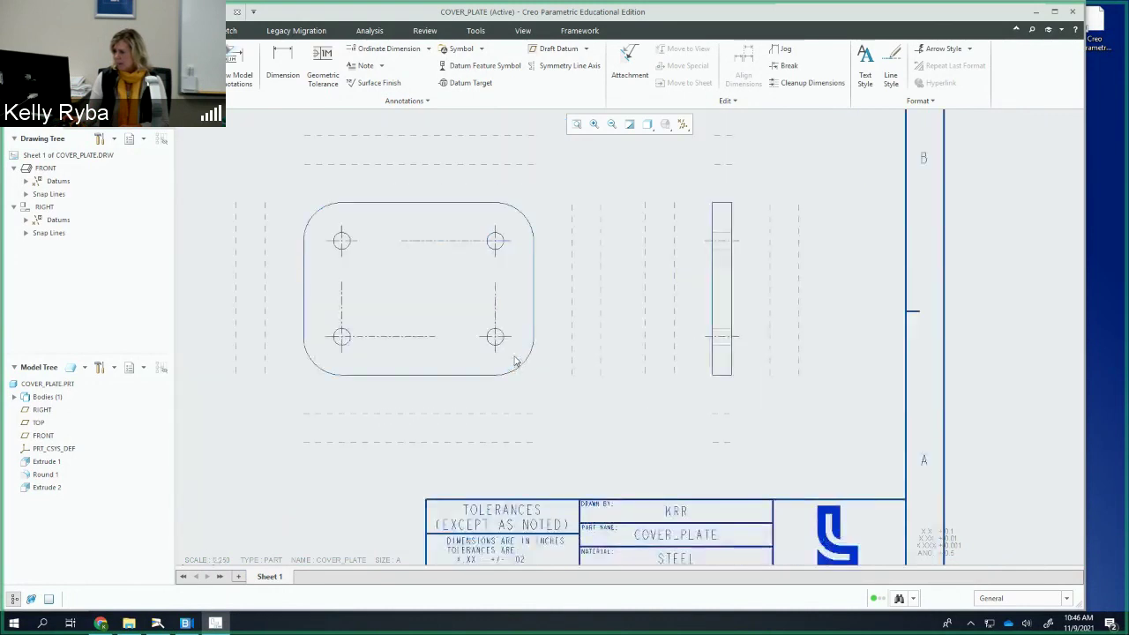
click(459, 244)
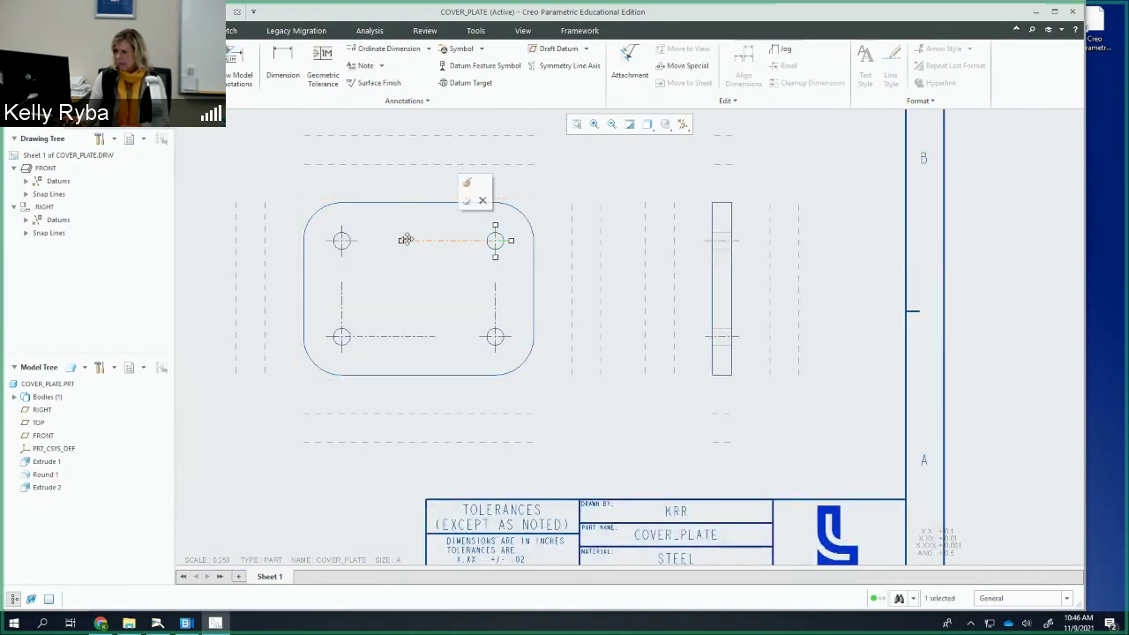
drag(402, 240, 350, 254)
click(346, 316)
drag(437, 336, 484, 336)
click(497, 296)
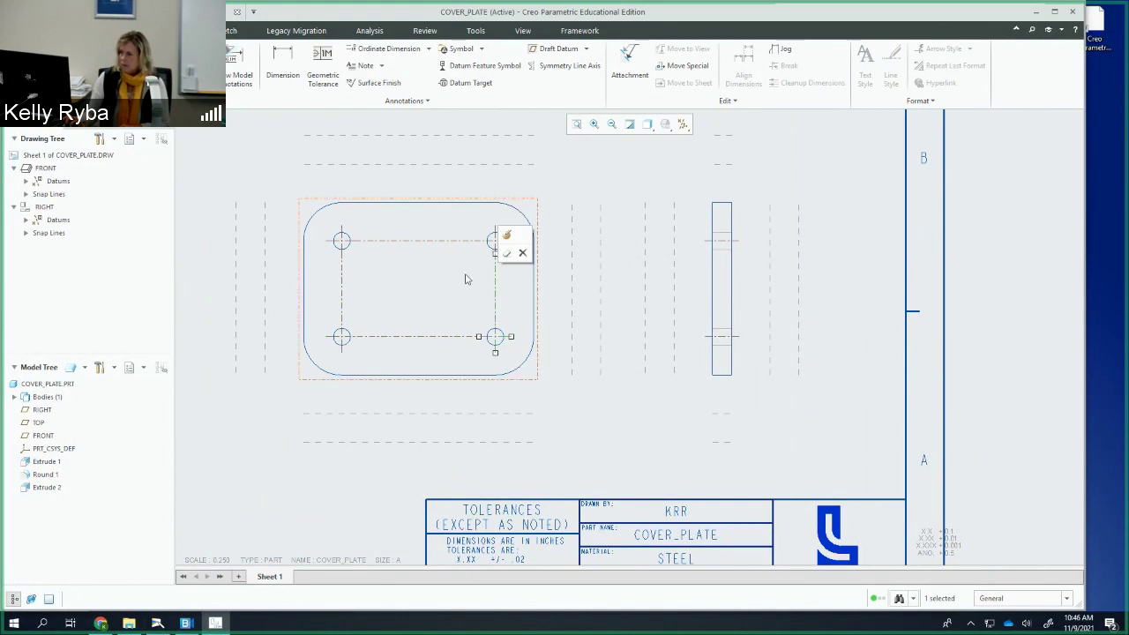
click(440, 306)
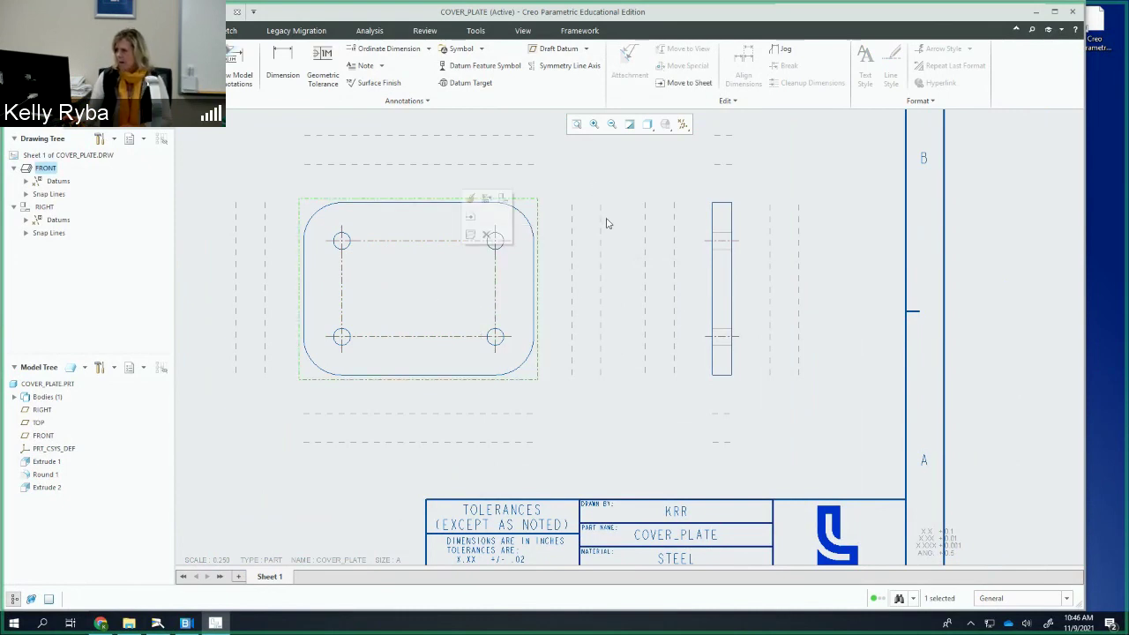
Step: List the front view's model dimensions in Show Model Annotations and move the dialog clear of the view
scroll(606, 223, down, 4)
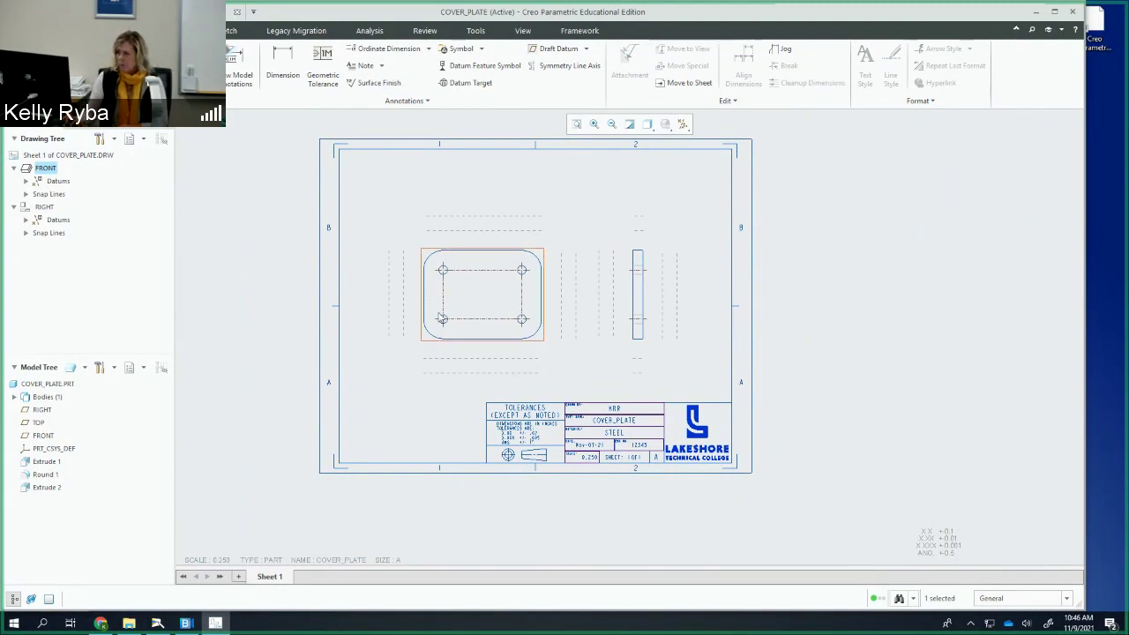
click(478, 296)
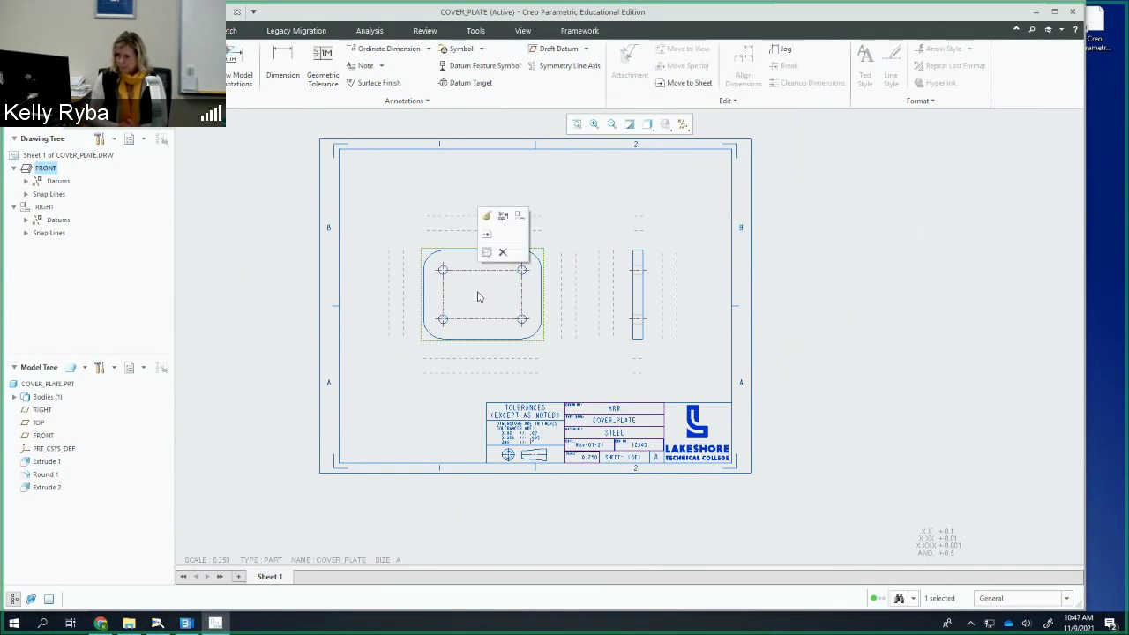
click(503, 222)
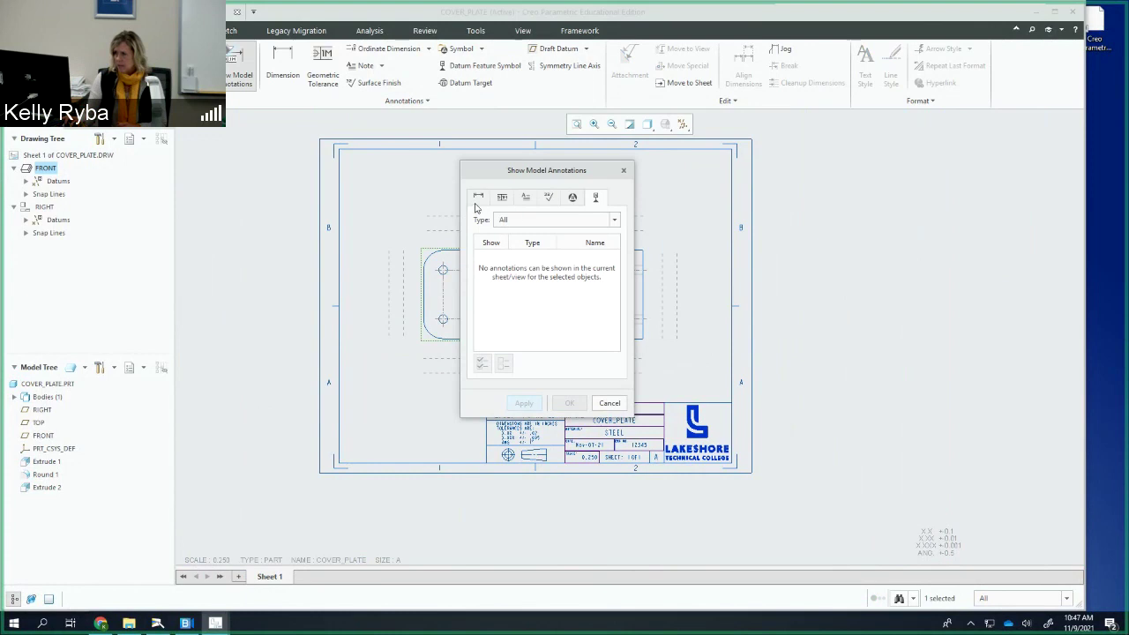
click(477, 199)
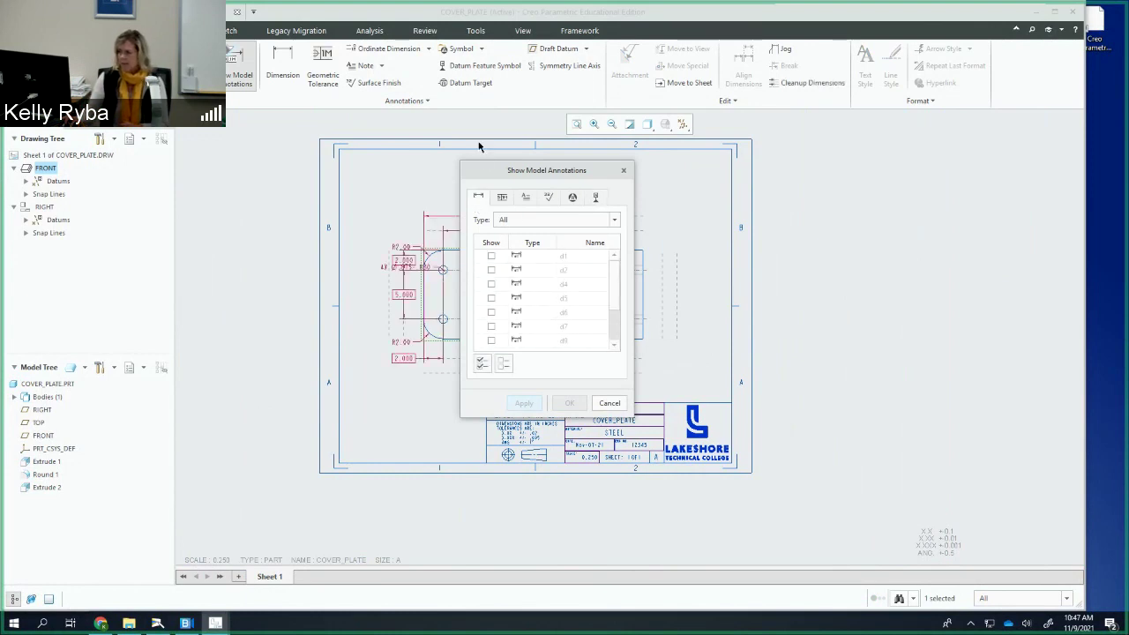
drag(480, 171, 649, 174)
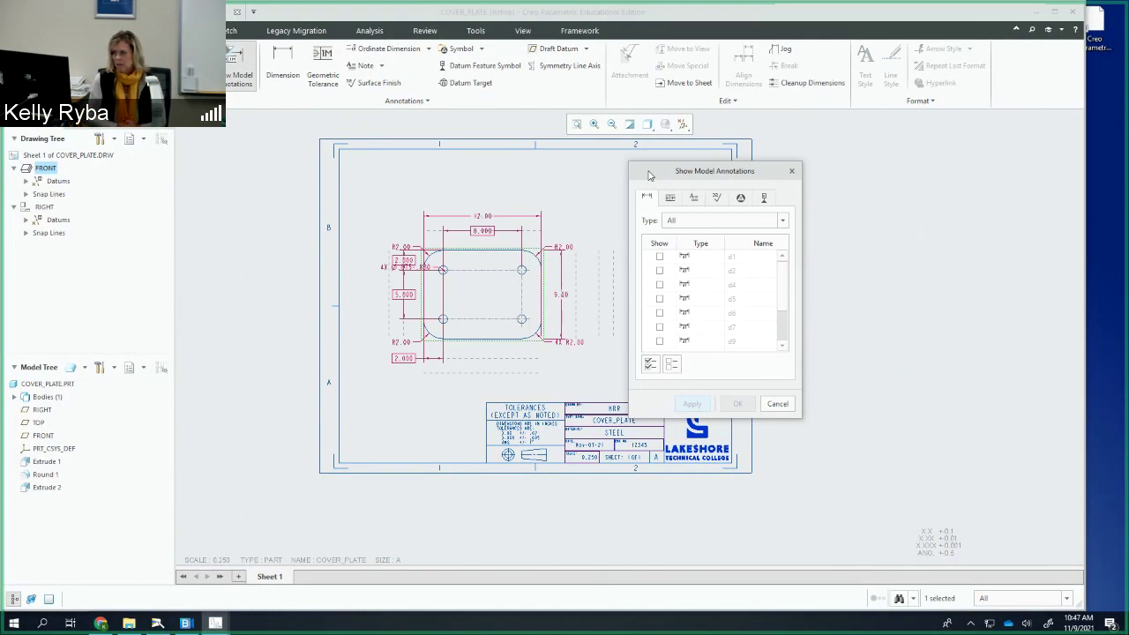
Step: Show the front view's overall size, hole spacing, hole offset and hole diameter dimensions plus one 4X R2.00 corner radius dimension
click(483, 220)
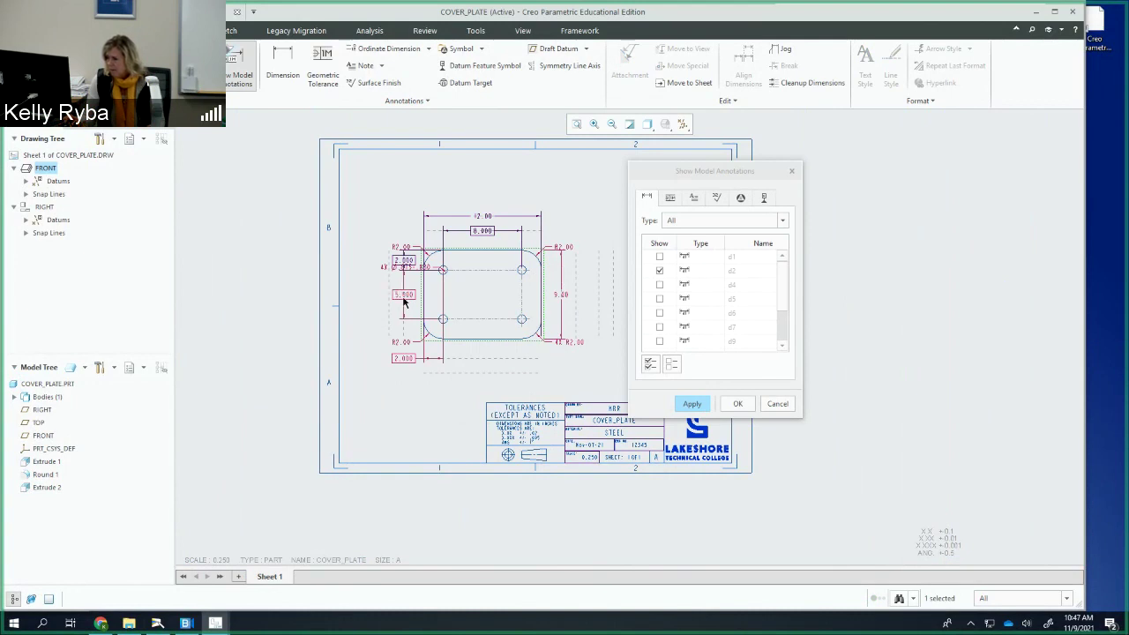
scroll(401, 298, up, 2)
scroll(403, 301, down, 3)
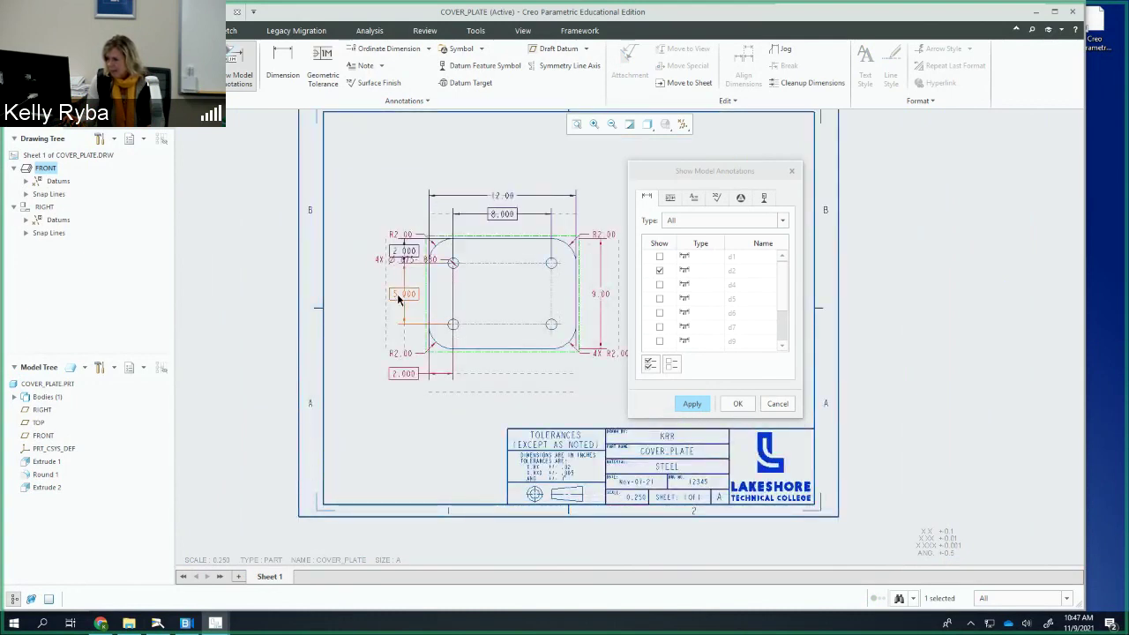
middle_drag(607, 353, 544, 358)
click(544, 357)
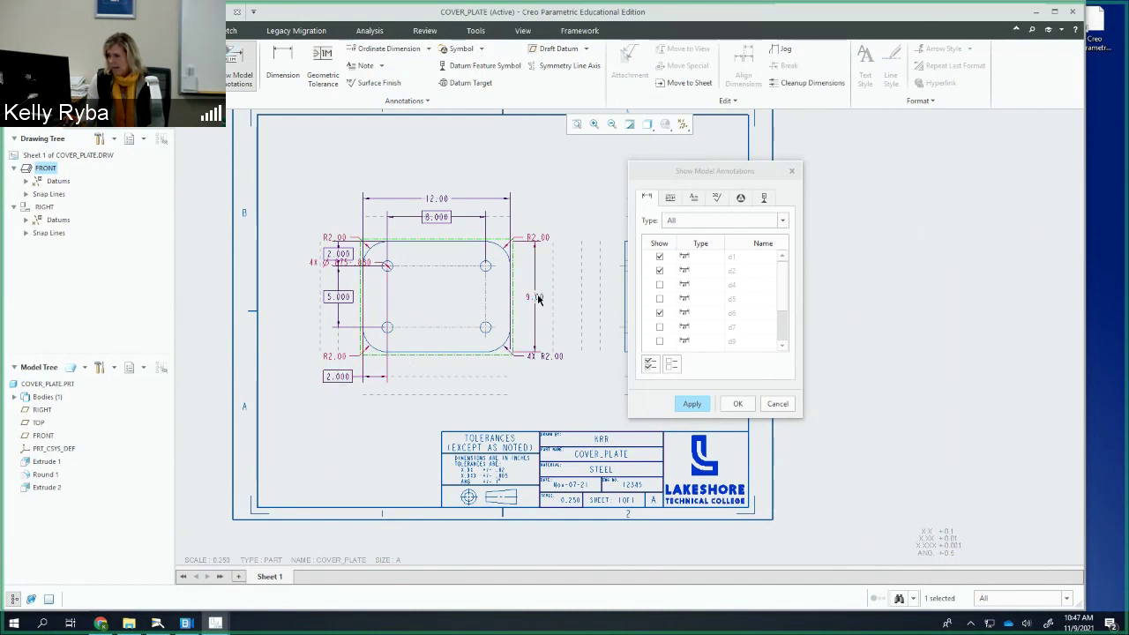
click(355, 273)
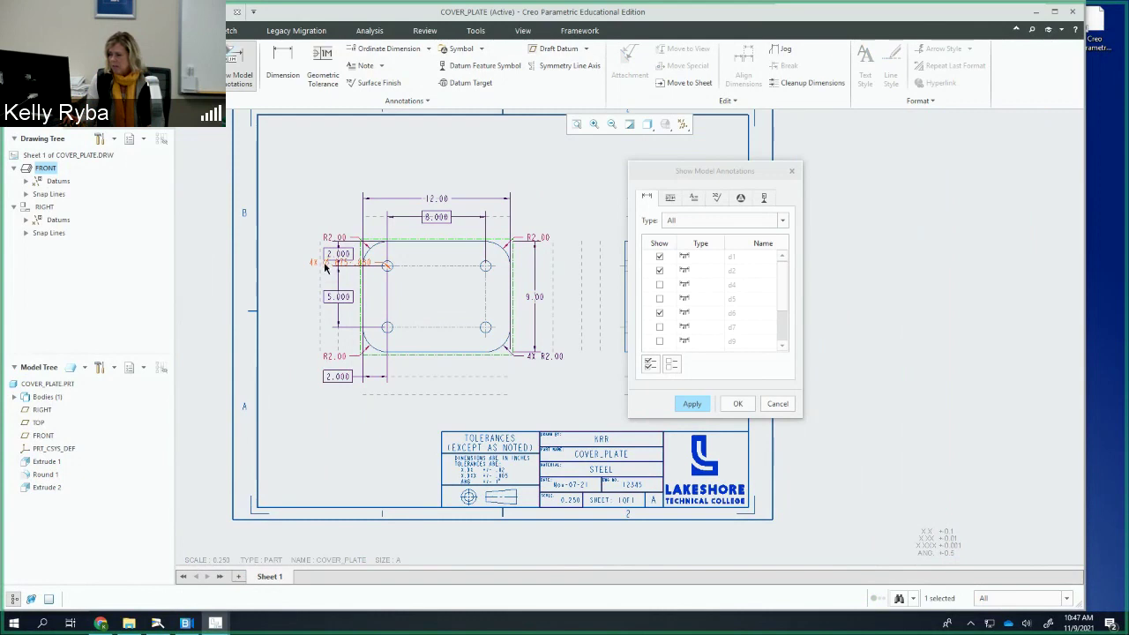
click(326, 267)
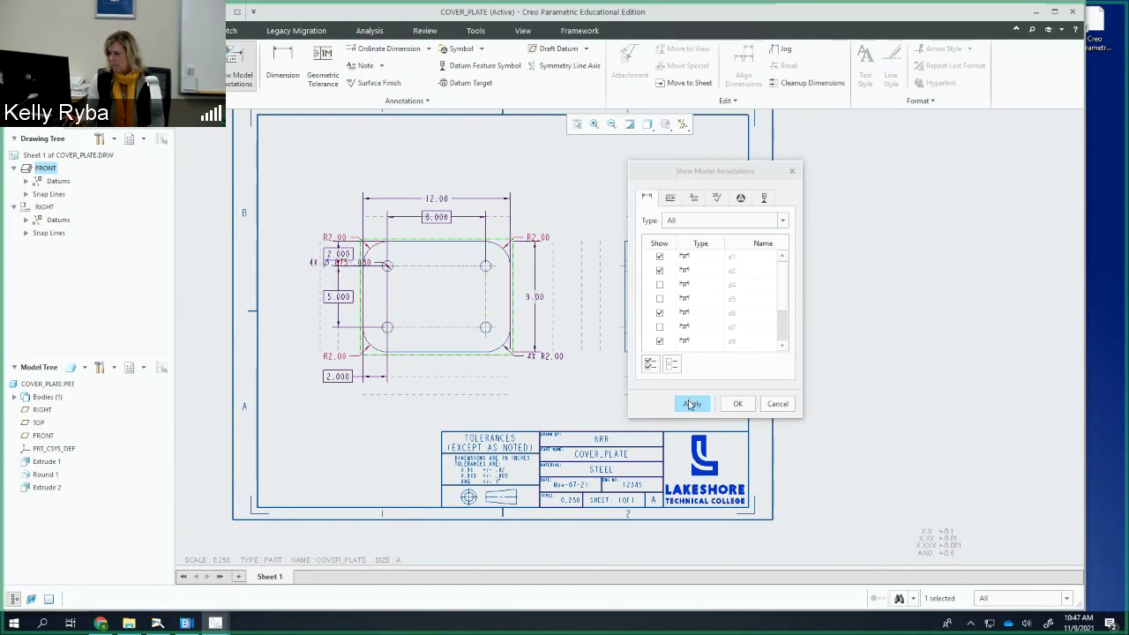
click(690, 404)
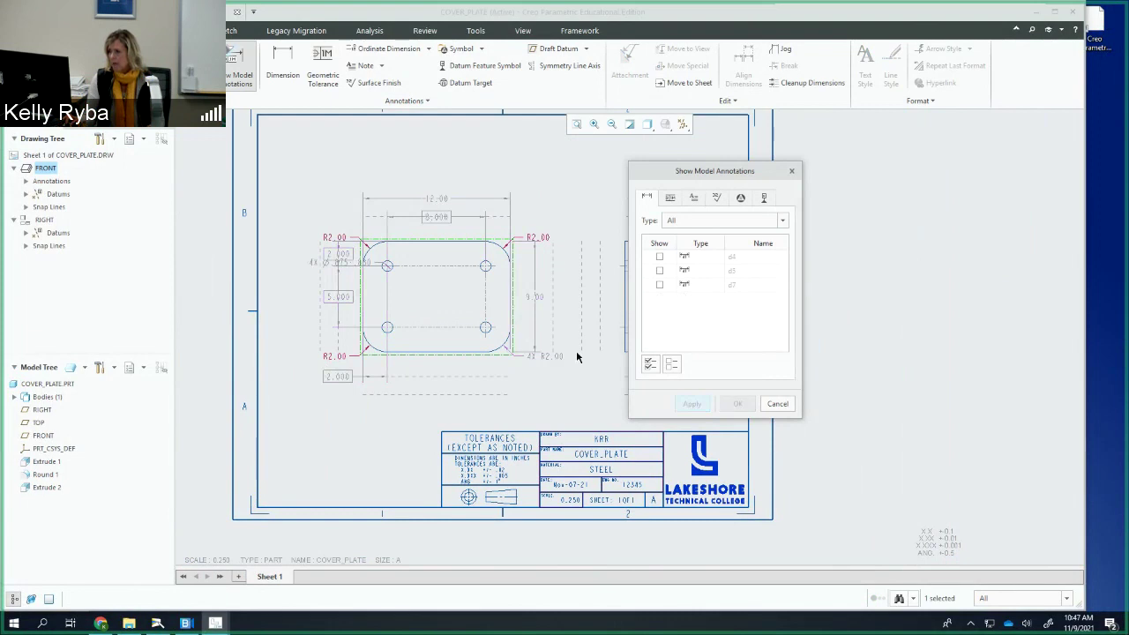
click(779, 405)
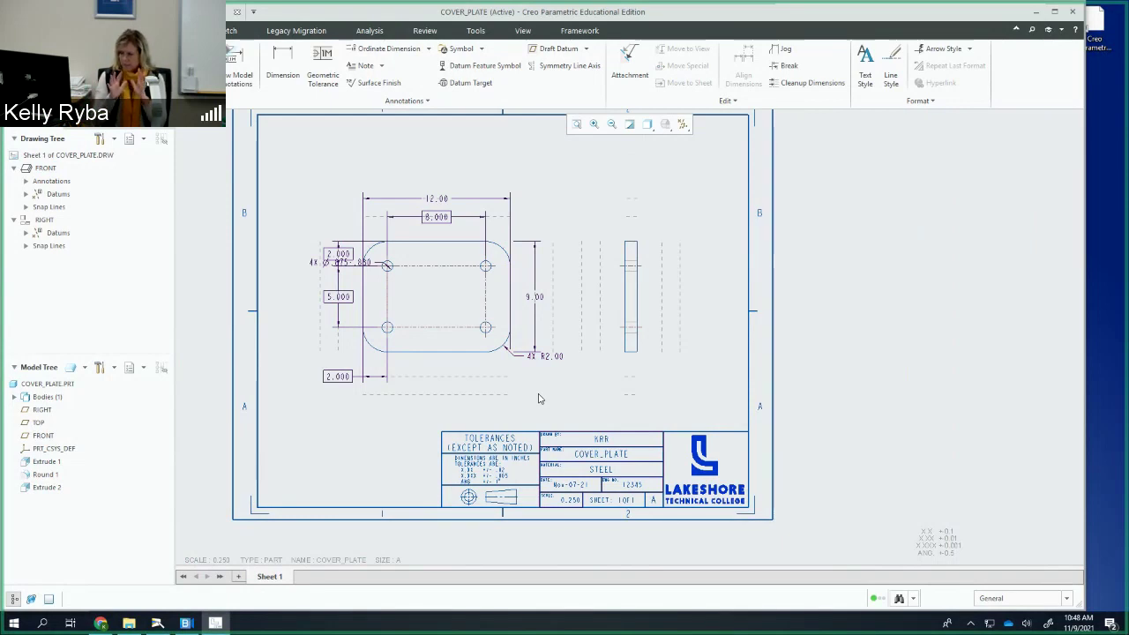
Step: Remove the basic tolerance boxes from the 8.000, vertical 2.000 and 5.000 hole location dimensions in the front view
click(429, 224)
right_click(431, 219)
click(430, 219)
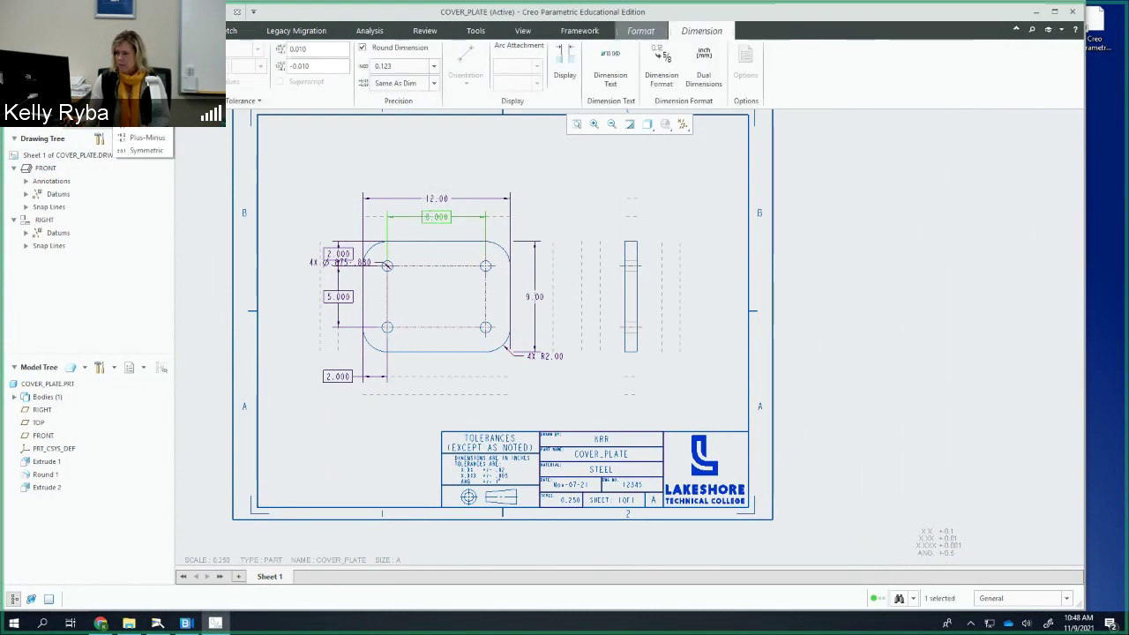
click(338, 254)
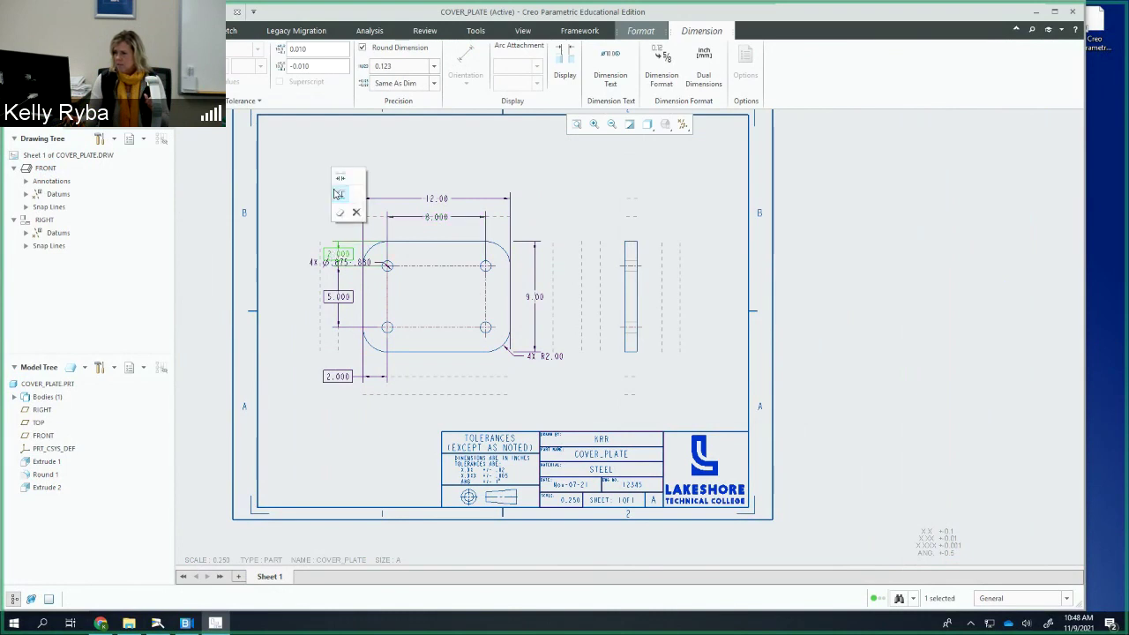
click(146, 66)
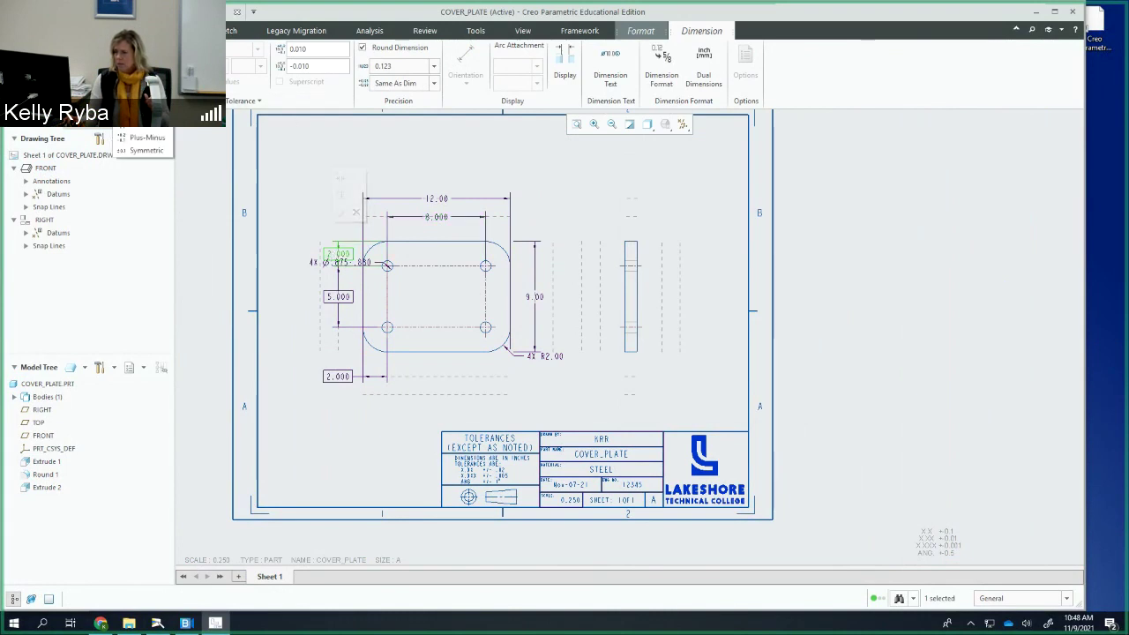
key(Escape)
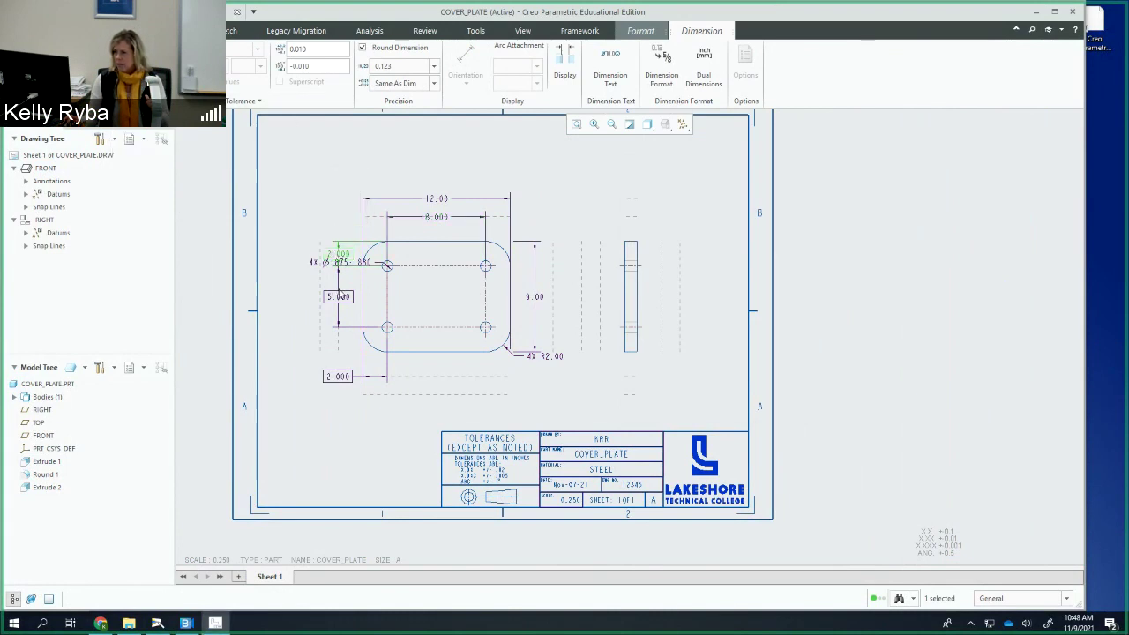
click(338, 297)
click(146, 66)
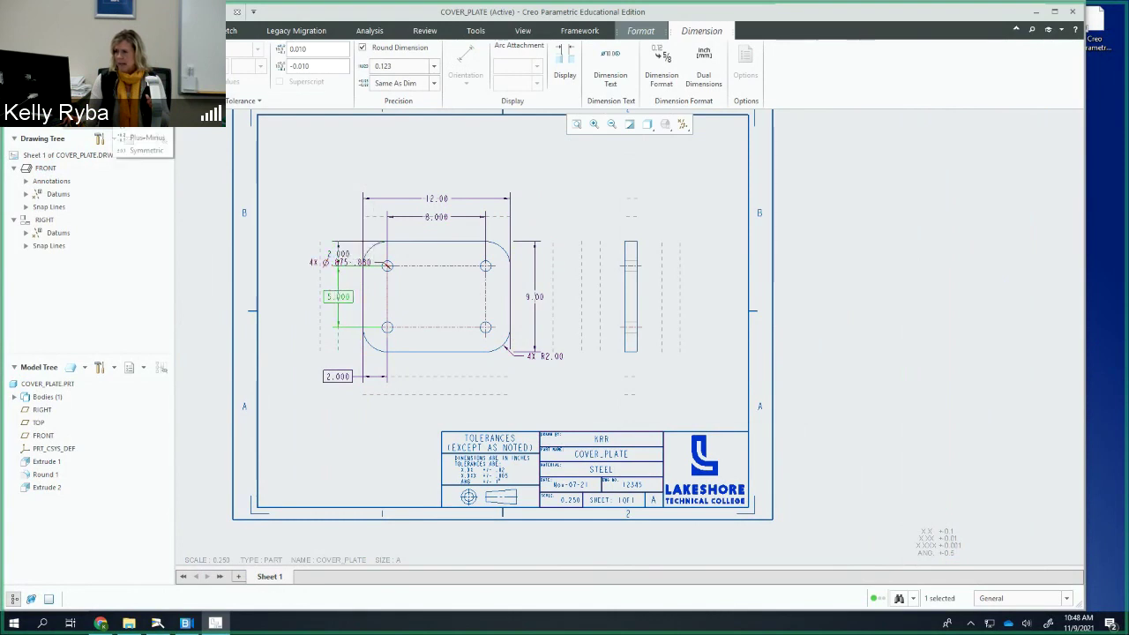
Step: Remove the limits tolerance from the hole diameter dimension and delete its 4X prefix, keeping the diameter symbol
click(327, 262)
click(145, 66)
click(141, 140)
click(614, 72)
click(611, 71)
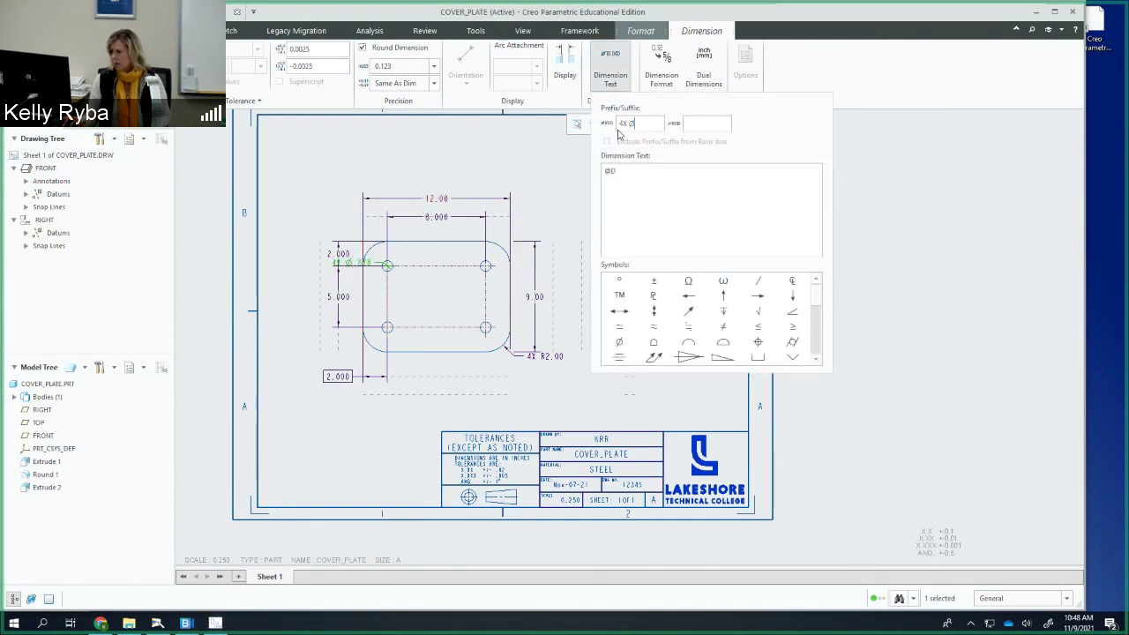
click(628, 124)
key(BackSpace)
key(BackSpace)
key(BackSpace)
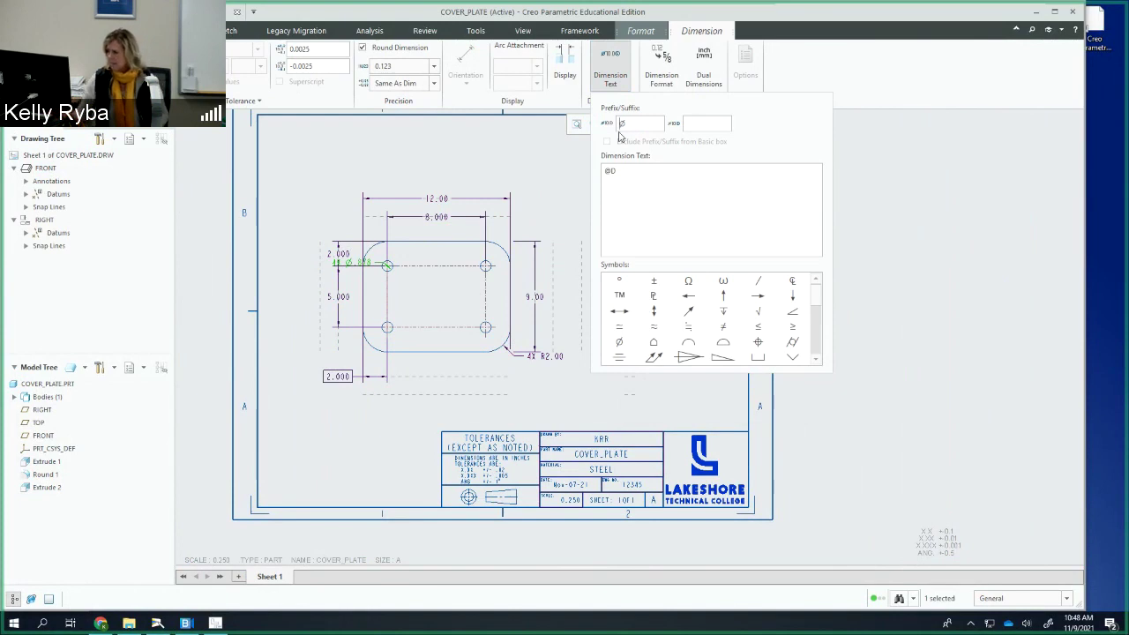
click(889, 209)
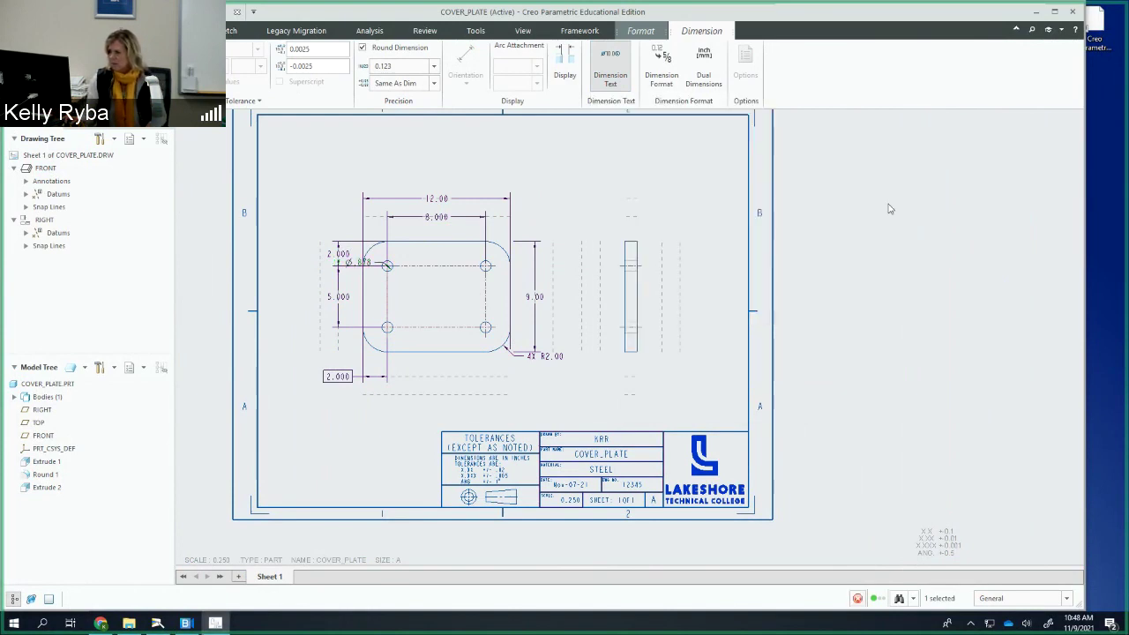
Step: Delete the 4X prefix from the corner radius dimension and remove the basic box from the horizontal 2.000 dimension
click(537, 357)
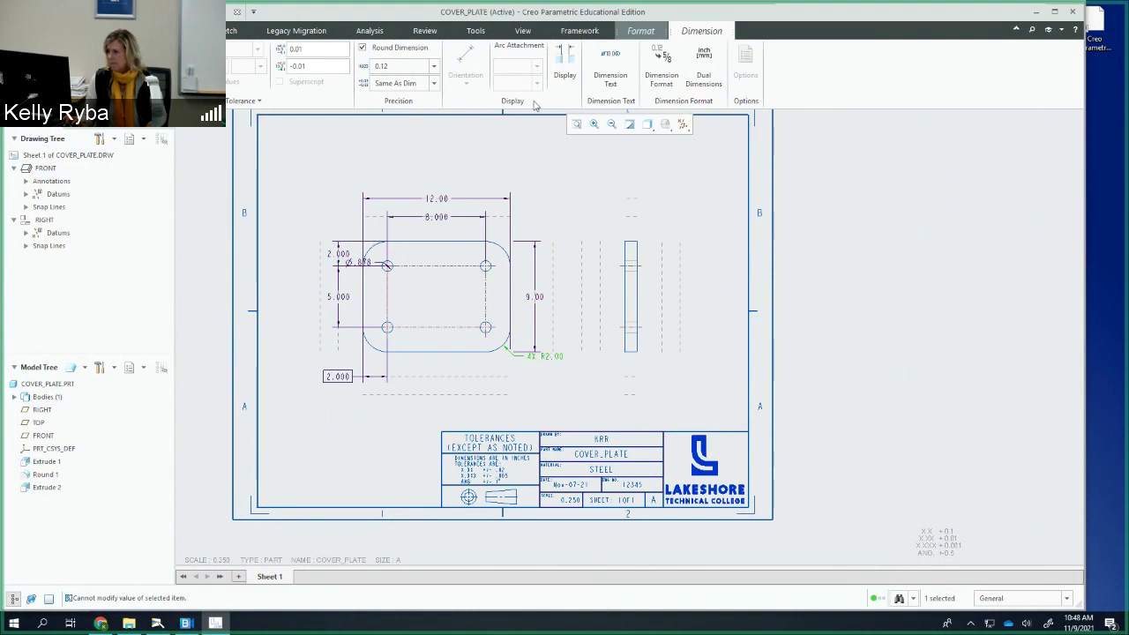
click(607, 78)
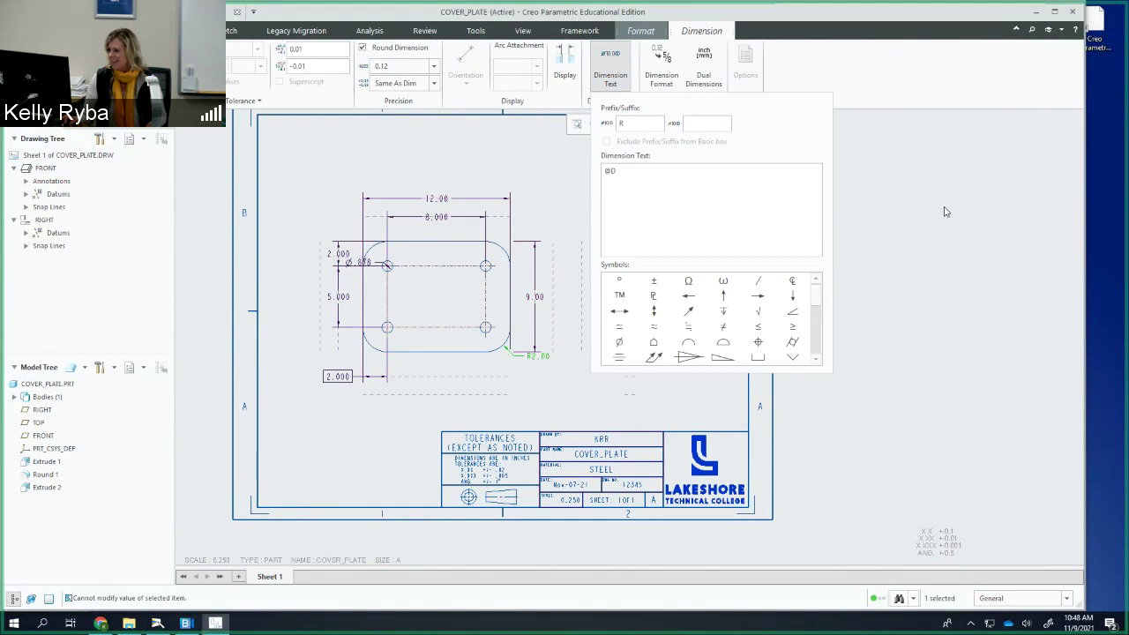
click(527, 403)
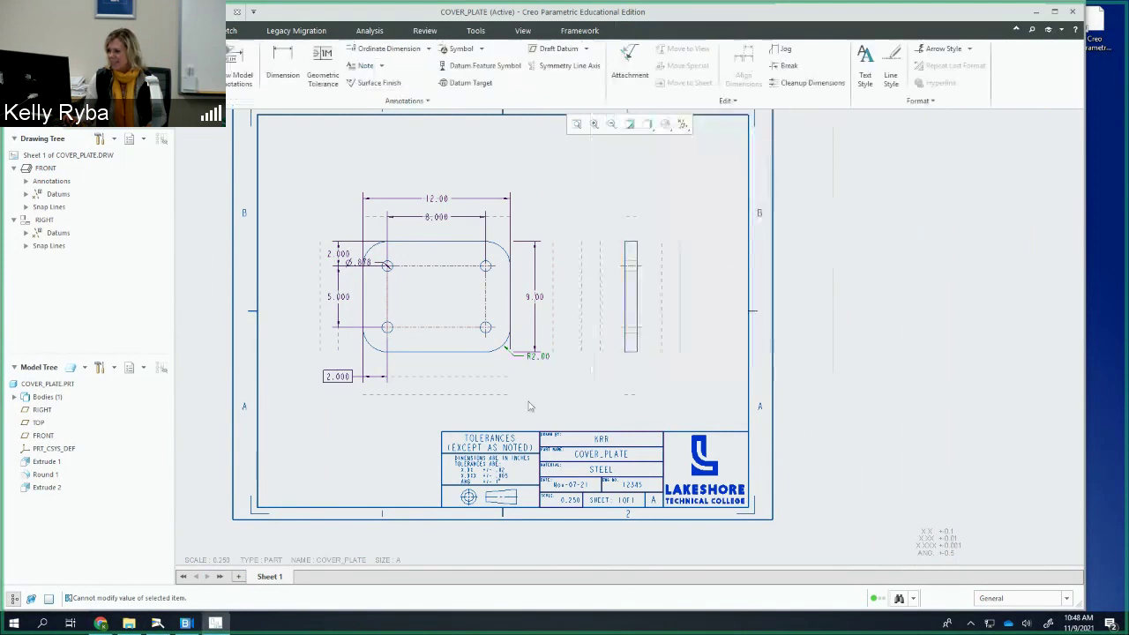
click(336, 377)
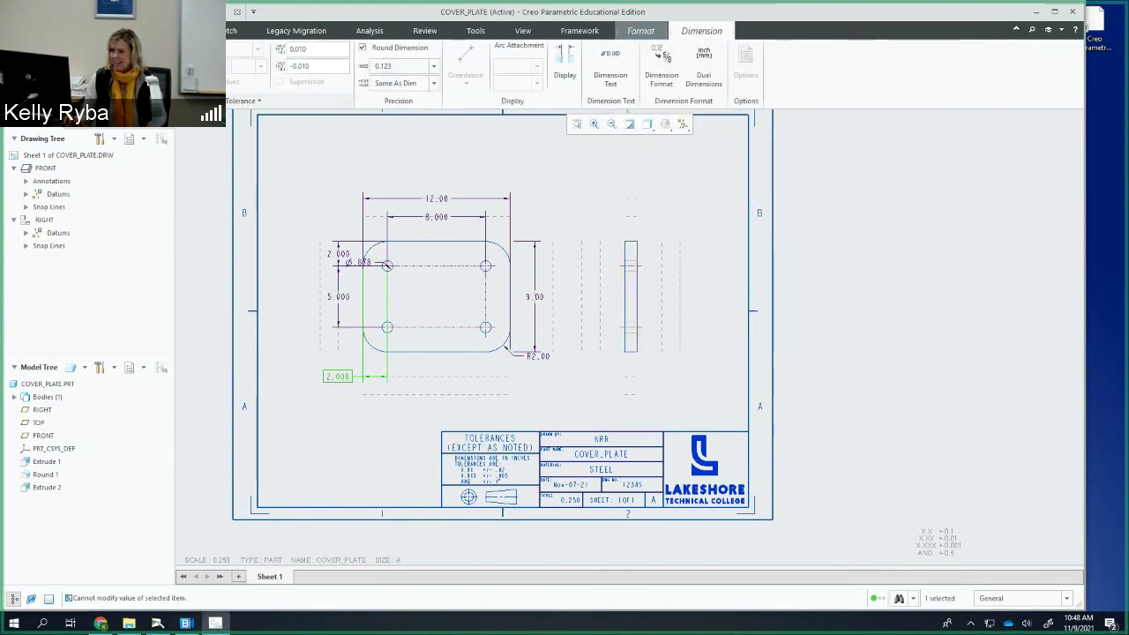
click(296, 222)
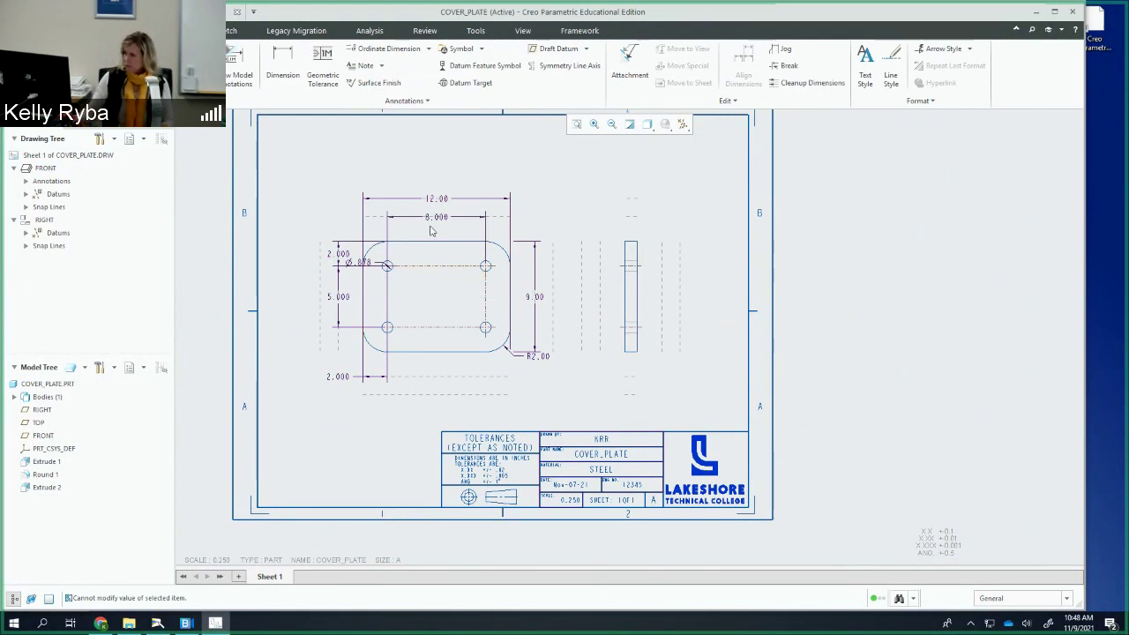
Step: Check the dimension layout on the Cover Plate tutorial guide and move the overall 12.00 width dimension below the front view
click(50, 602)
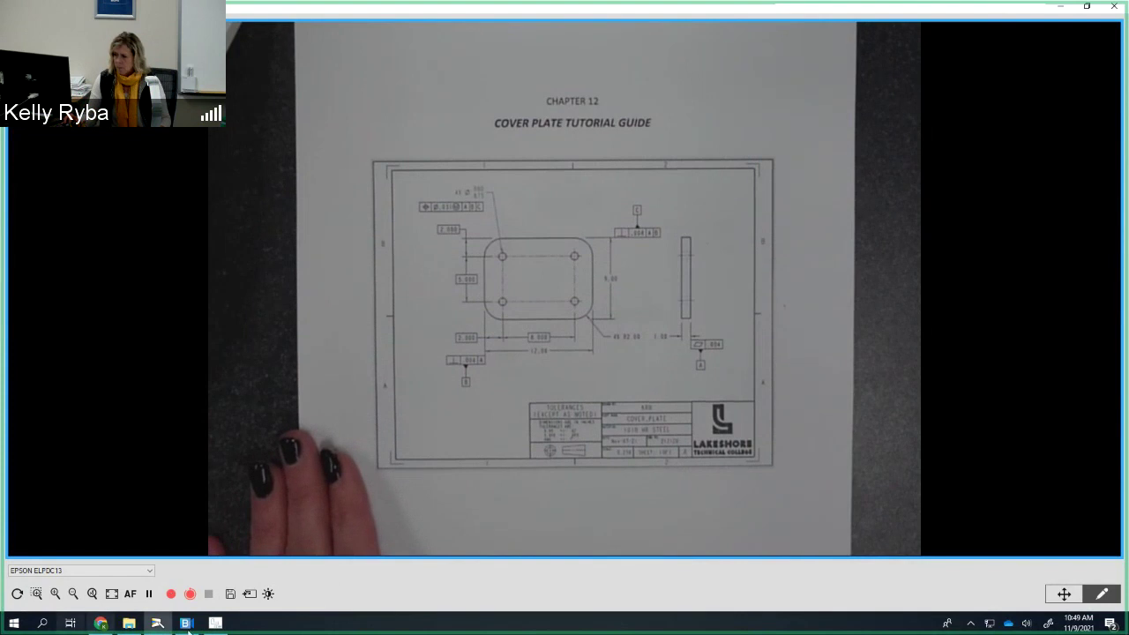
click(213, 624)
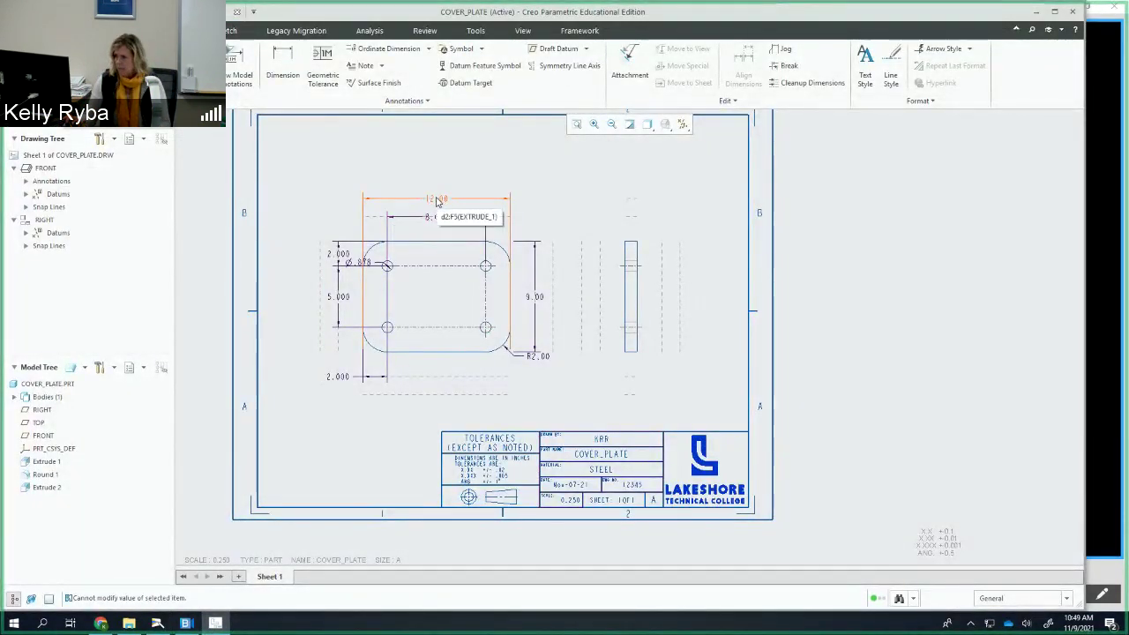
drag(435, 204, 432, 369)
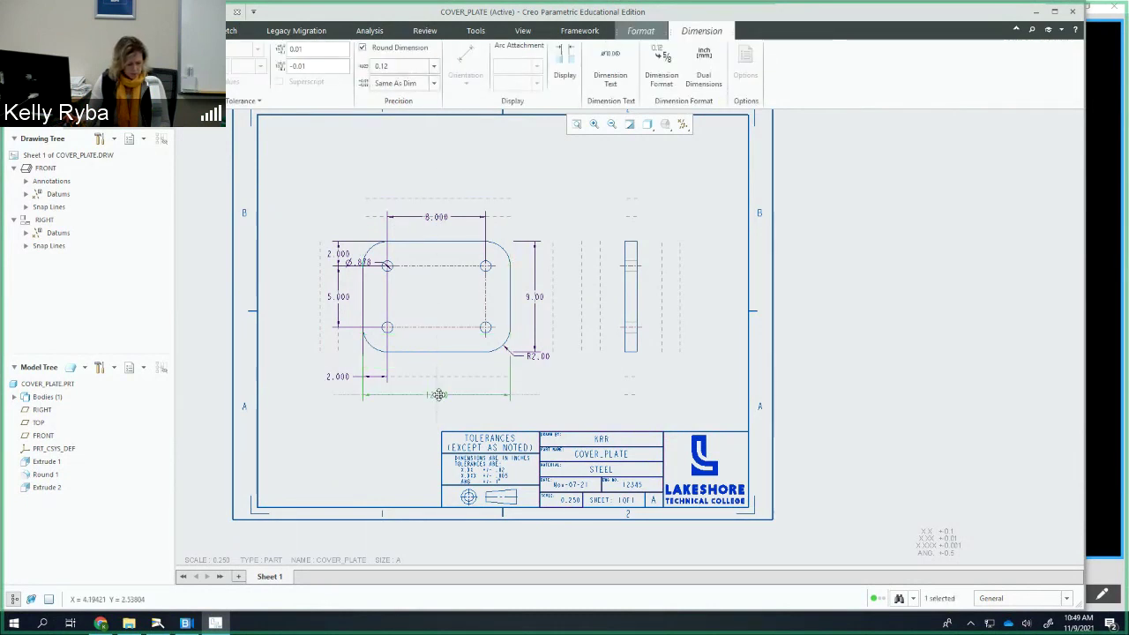
Step: Move the 8.000 hole spacing dimension below the front view, in line with the horizontal 2.000 dimension and above the 12.00 width
click(438, 217)
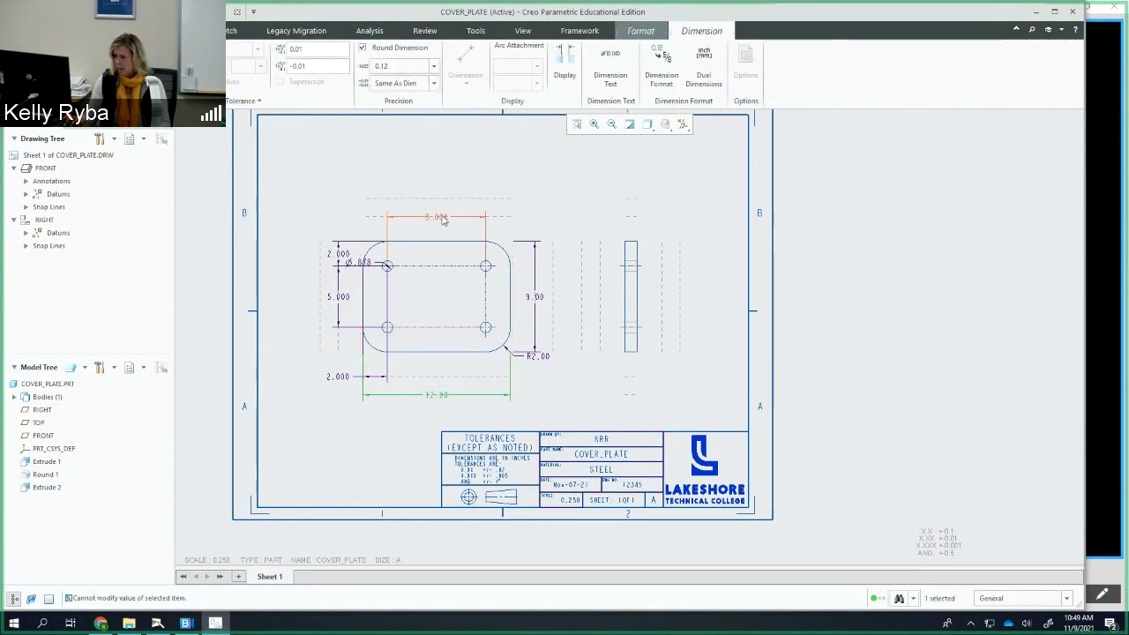
drag(440, 217, 441, 377)
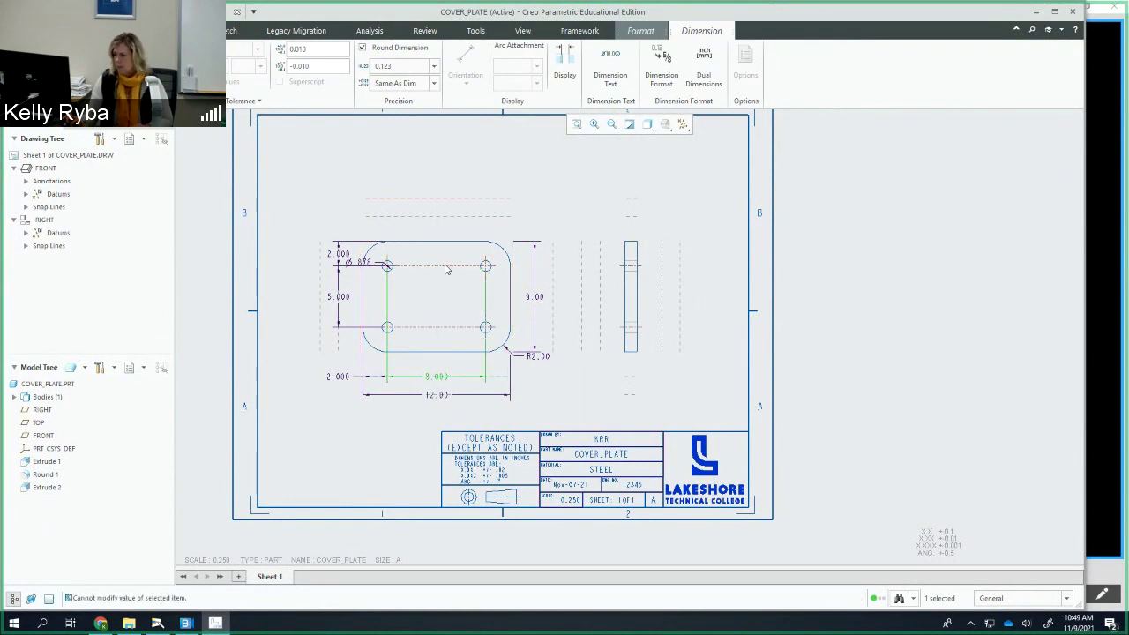
scroll(481, 353, up, 4)
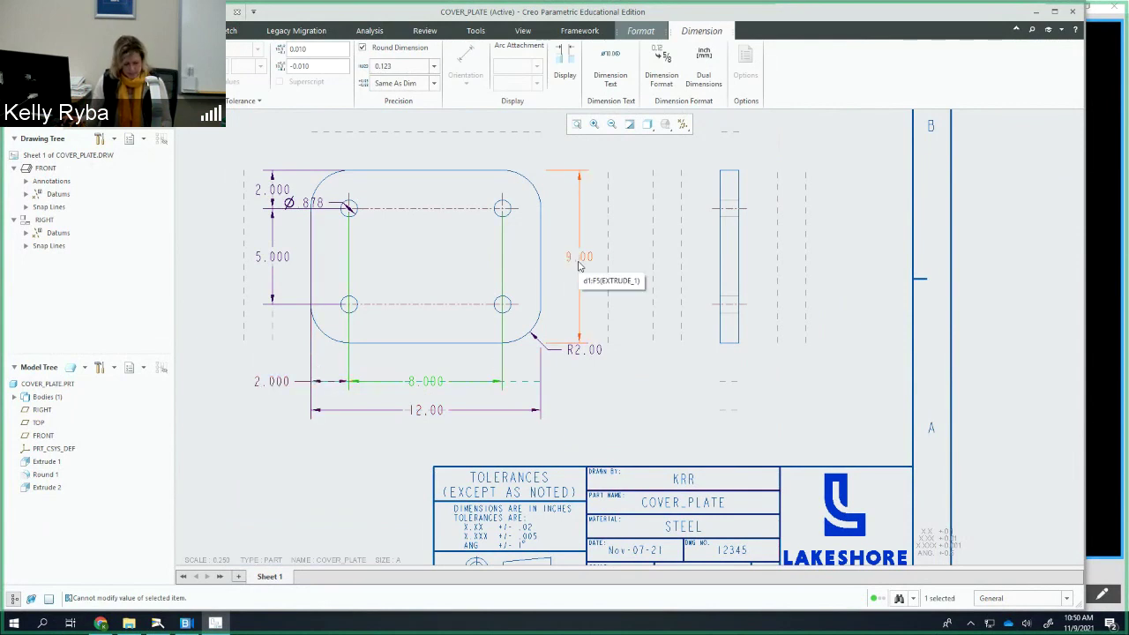
Step: Move the vertical 2.000 dimension text above the front view and outside its left edge, and flip its arrows to the inside
click(274, 191)
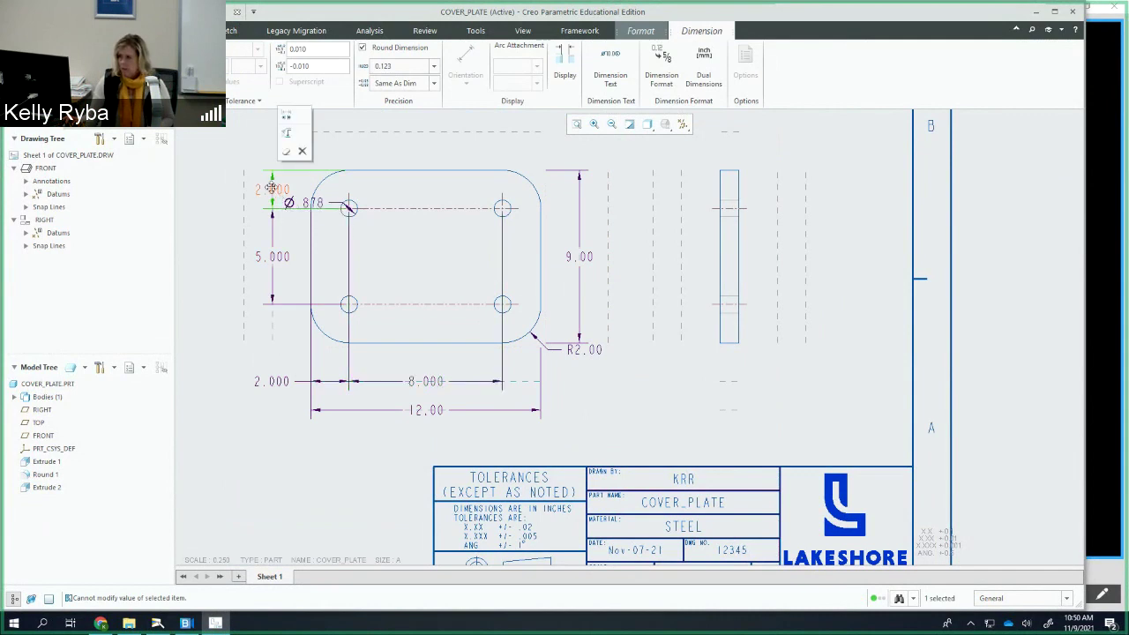
drag(273, 190, 269, 143)
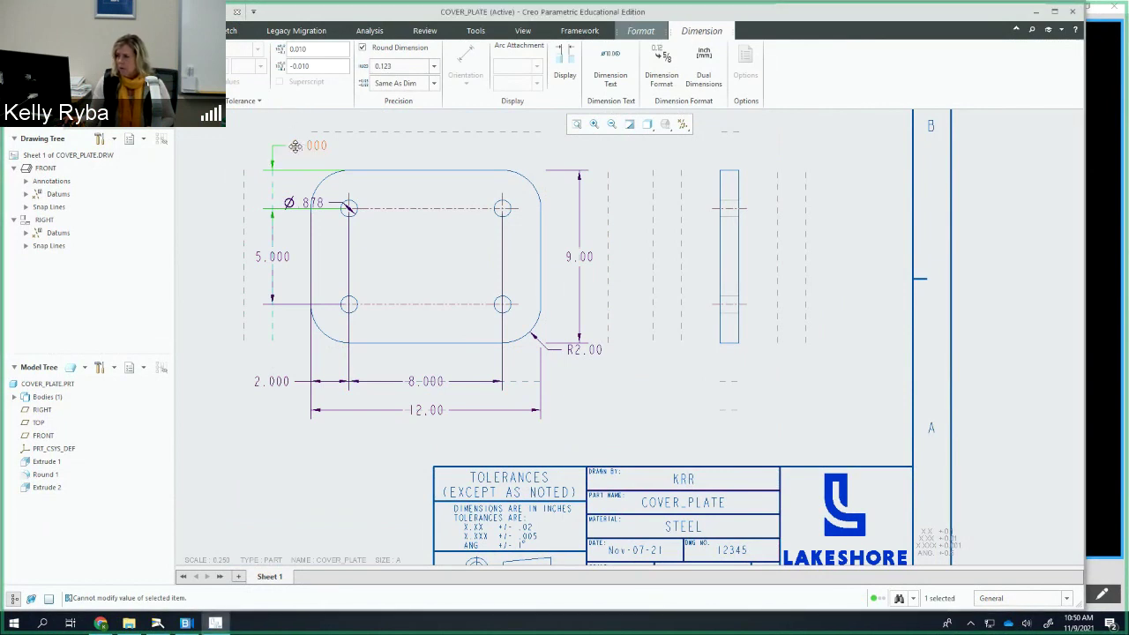
click(297, 147)
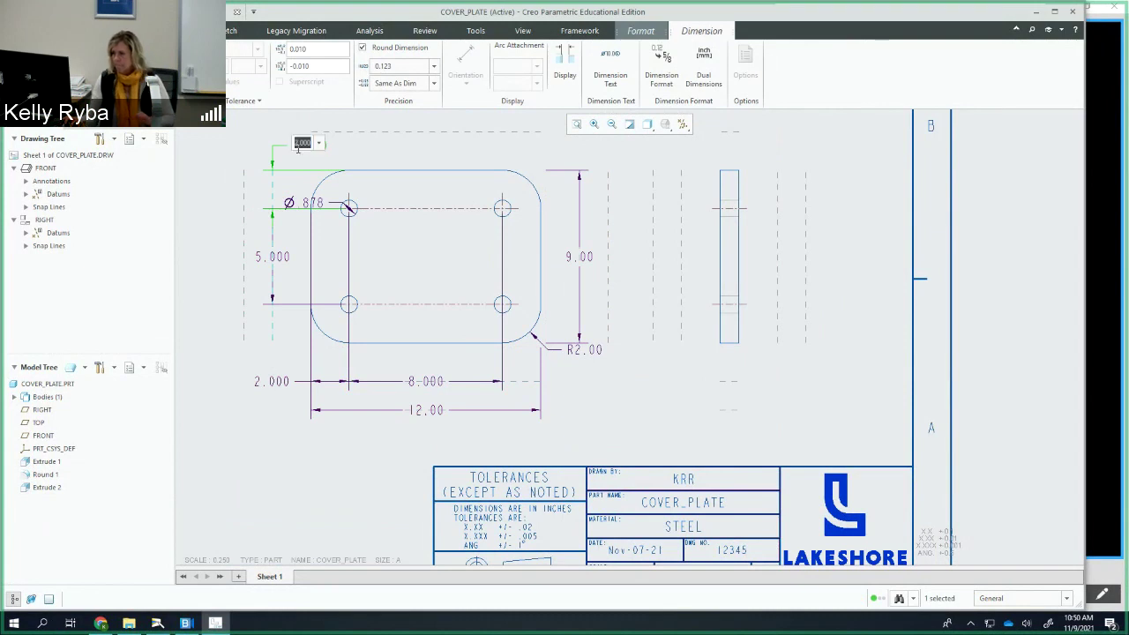
click(369, 159)
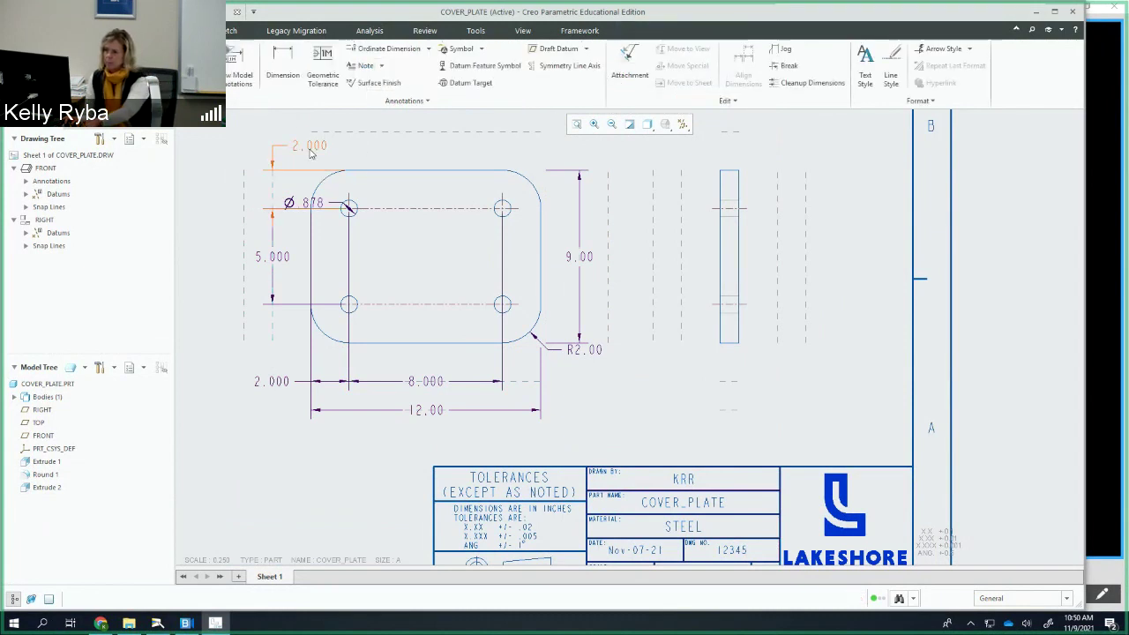
drag(310, 153, 235, 153)
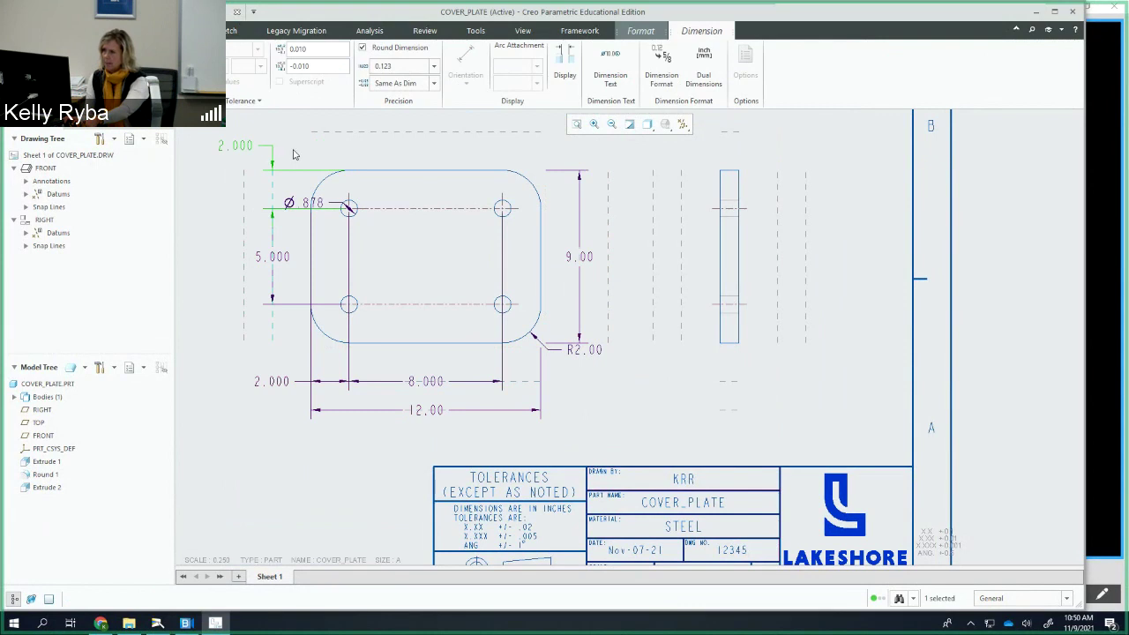
click(254, 69)
click(254, 67)
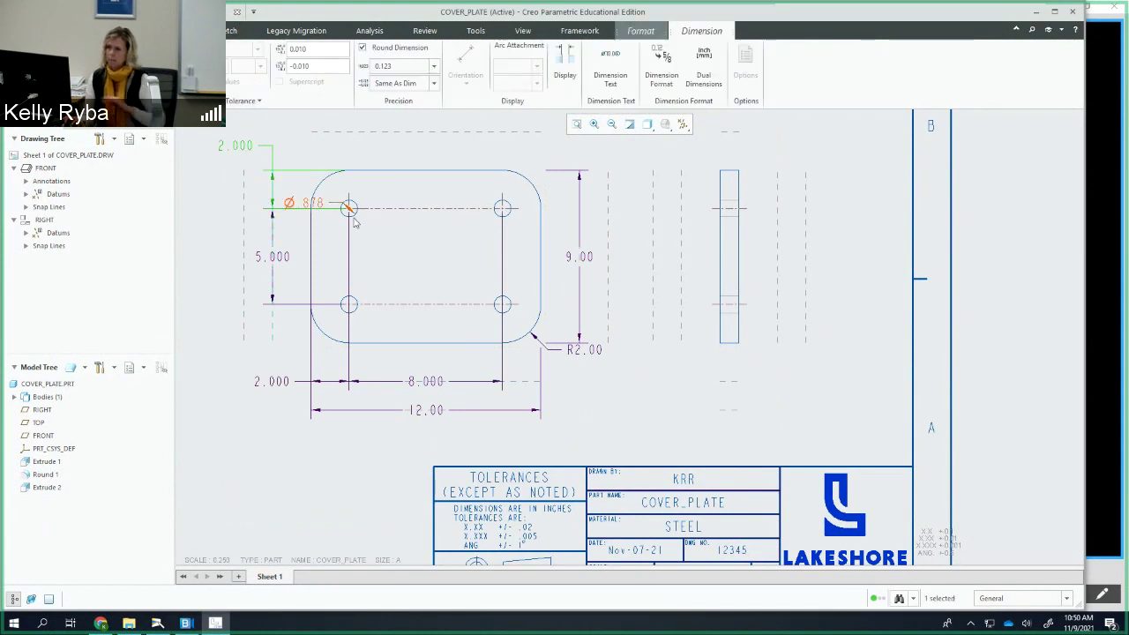
Step: Move the hole diameter dimension text above the front view onto the outer snap line, with its leader rising from the upper-left hole
click(298, 208)
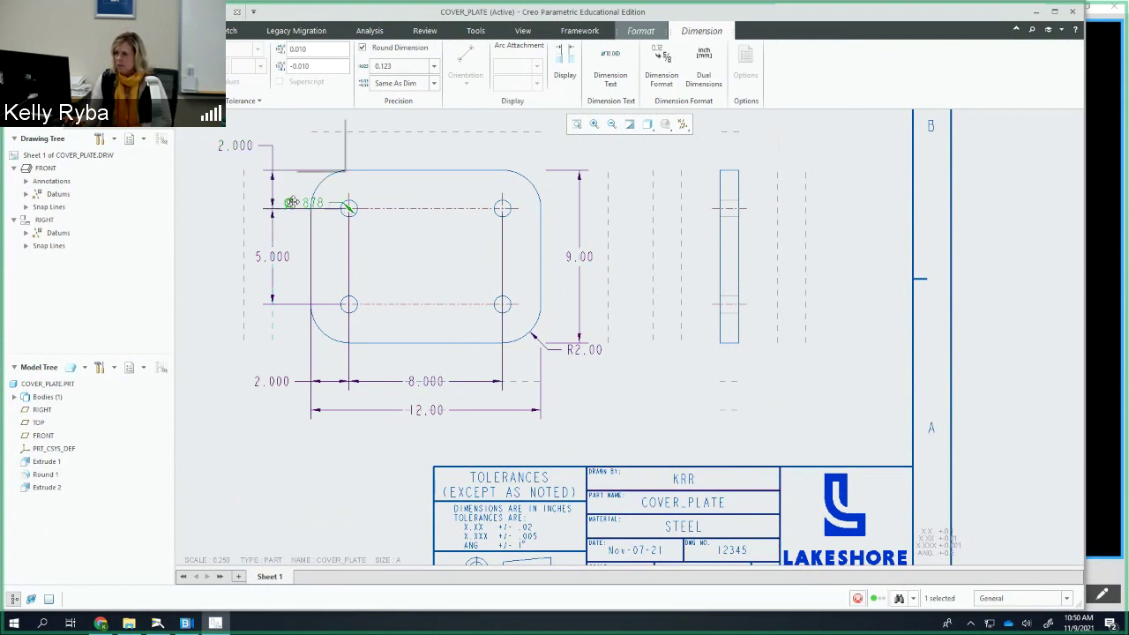
drag(290, 189, 351, 128)
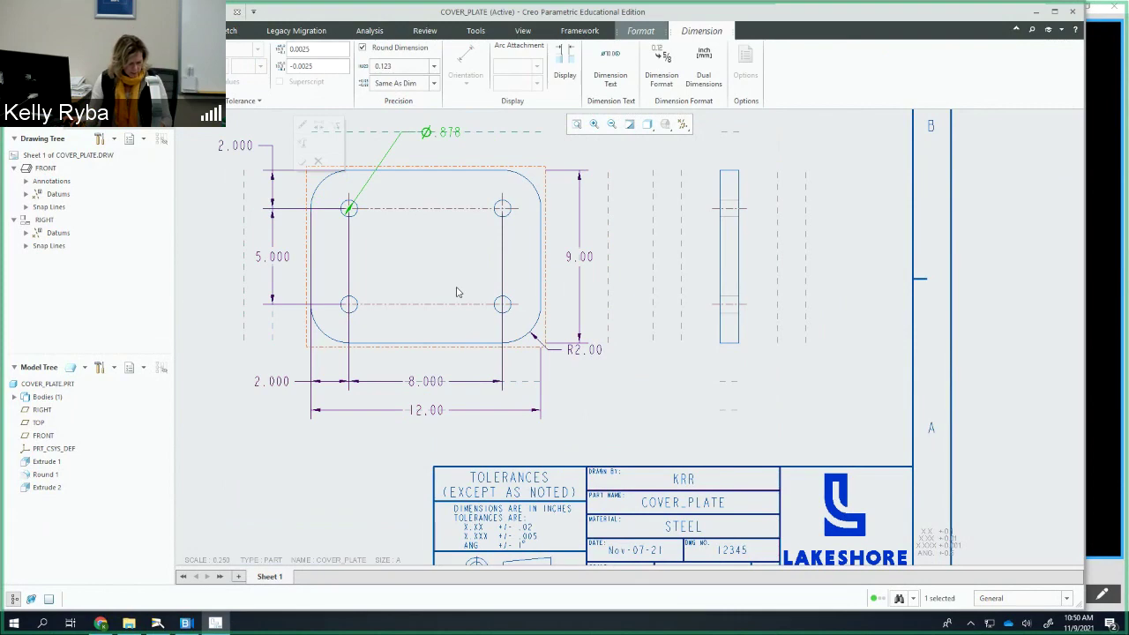
scroll(564, 319, down, 1)
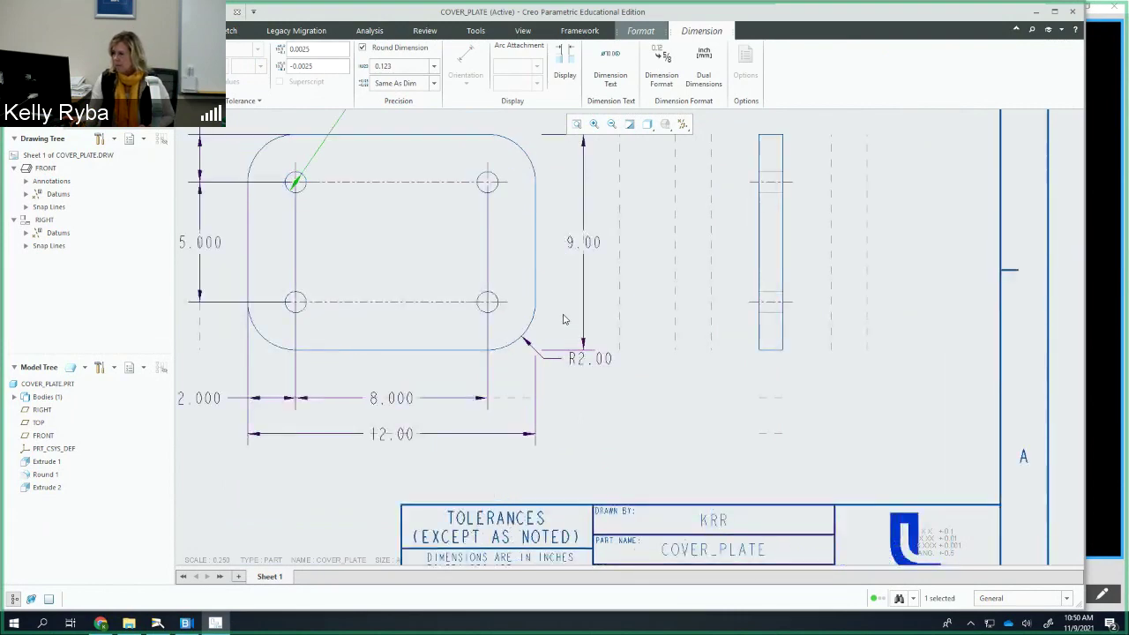
scroll(565, 319, up, 3)
scroll(543, 365, up, 1)
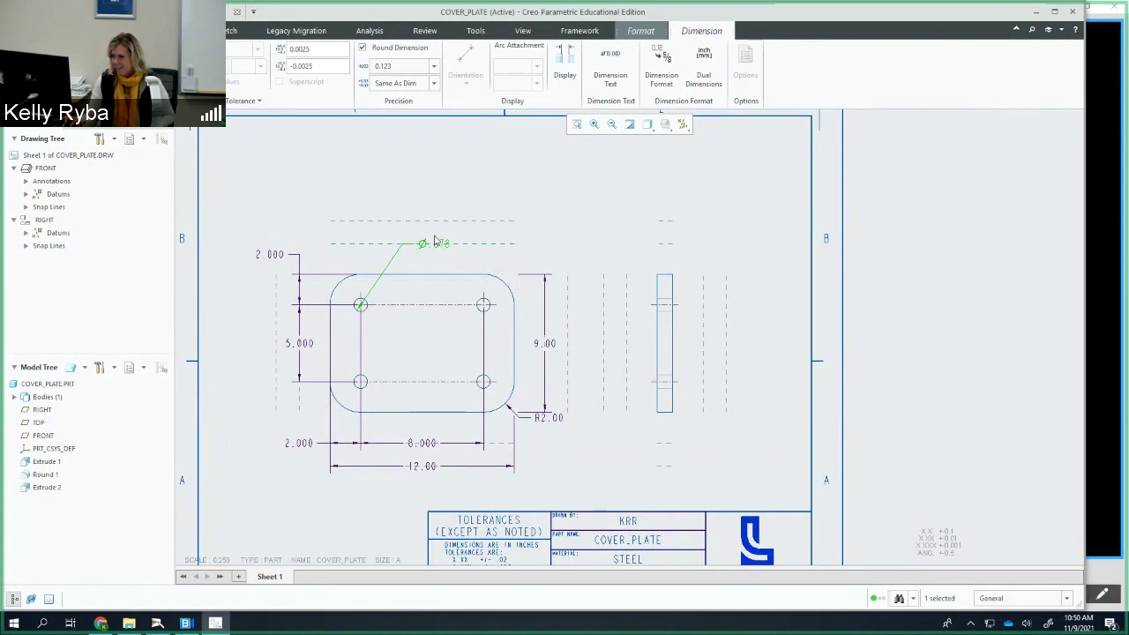
drag(427, 243, 426, 220)
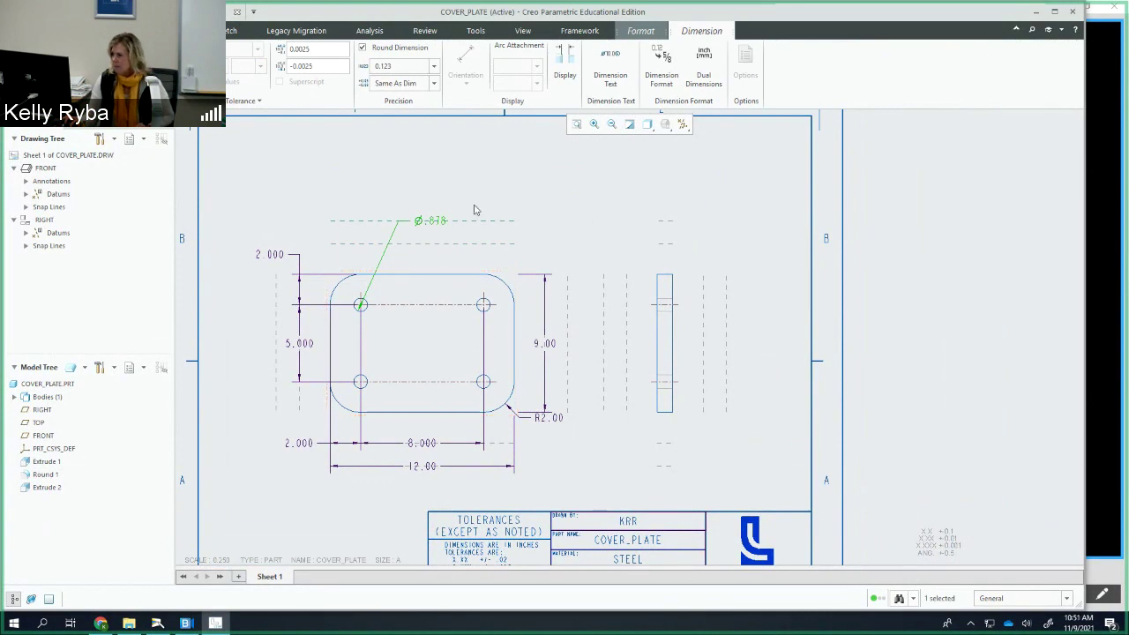
Step: Move the corner radius dimension text down and outward from the plate's lower-right corner, level with the 8.000 dimension
scroll(480, 396, up, 2)
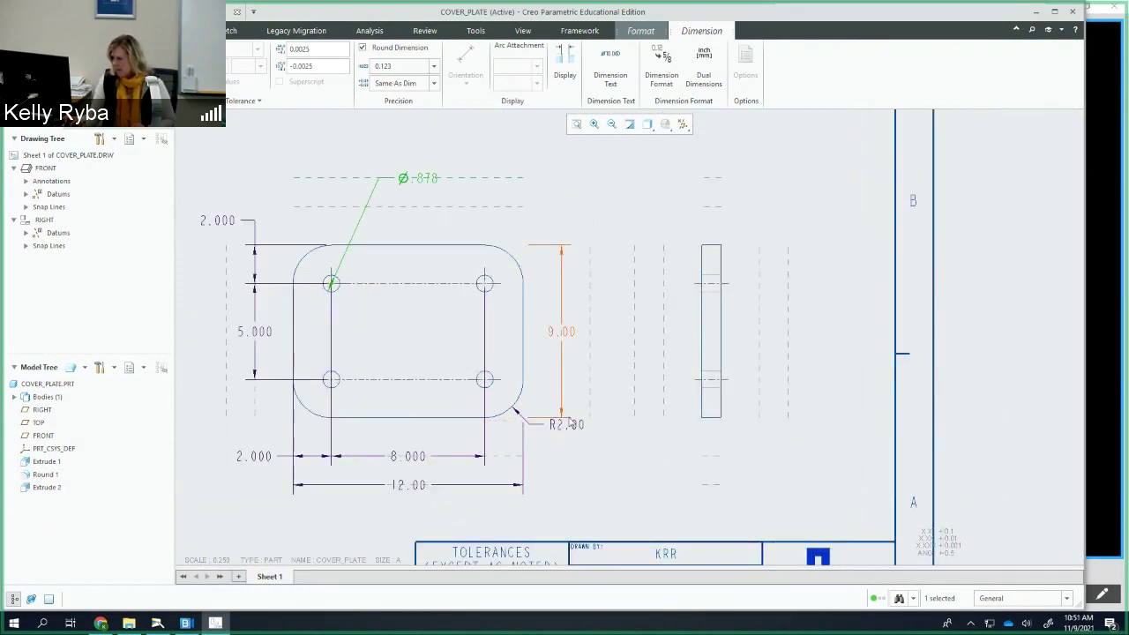
click(561, 424)
drag(561, 424, 592, 456)
click(620, 426)
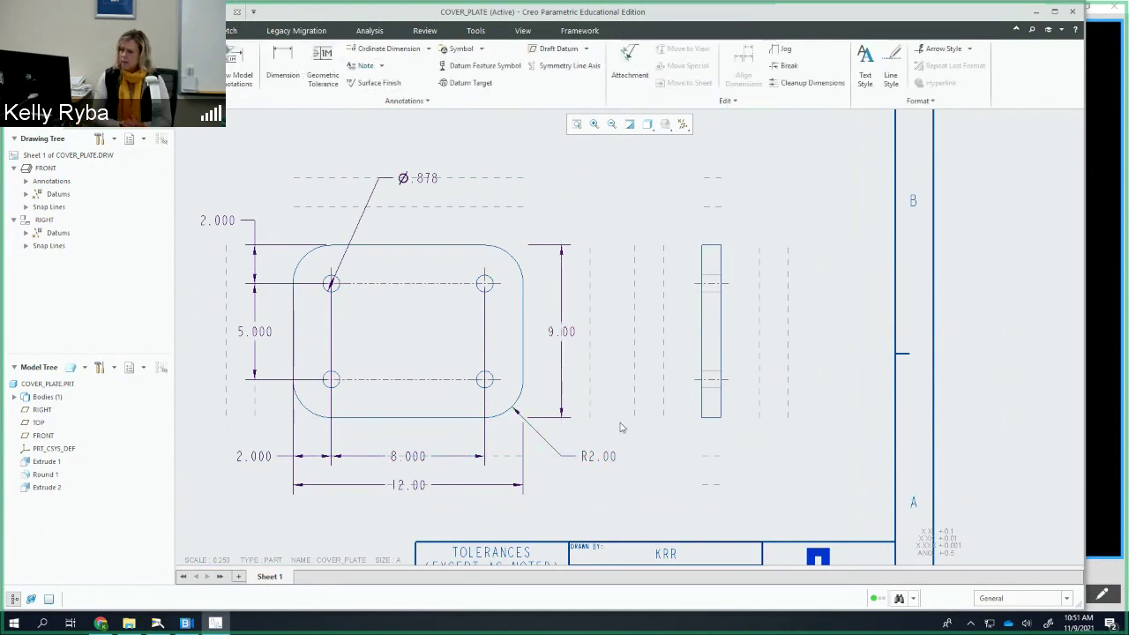
Step: Extend the upper extension line of the 9.00 height dimension inward to just beside the start of the plate's rounded corner
click(529, 250)
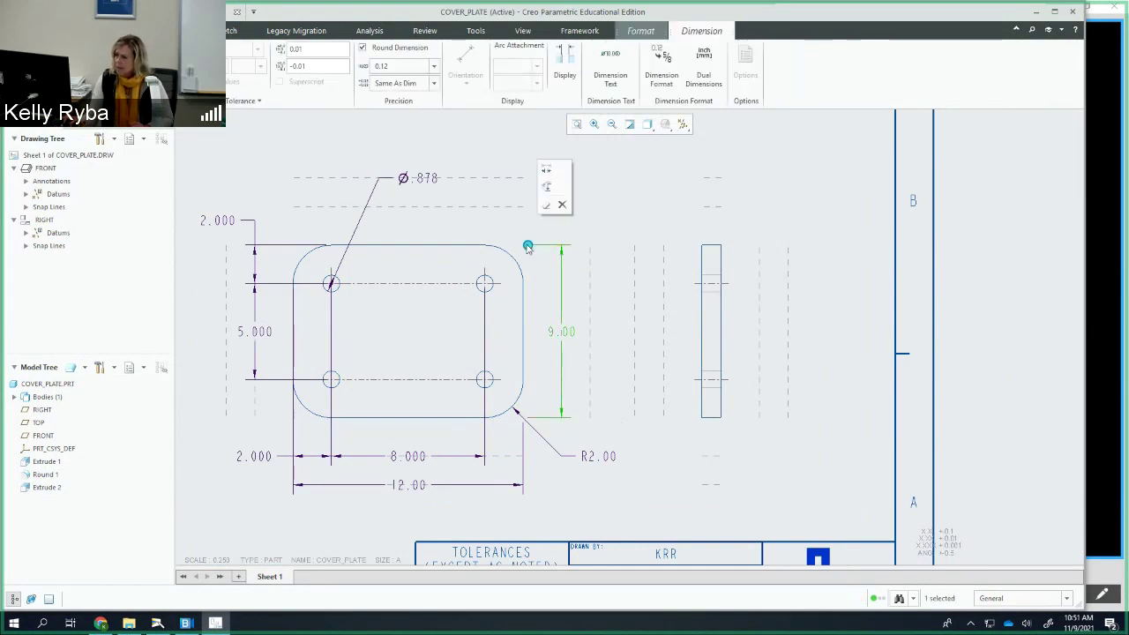
drag(527, 248, 504, 244)
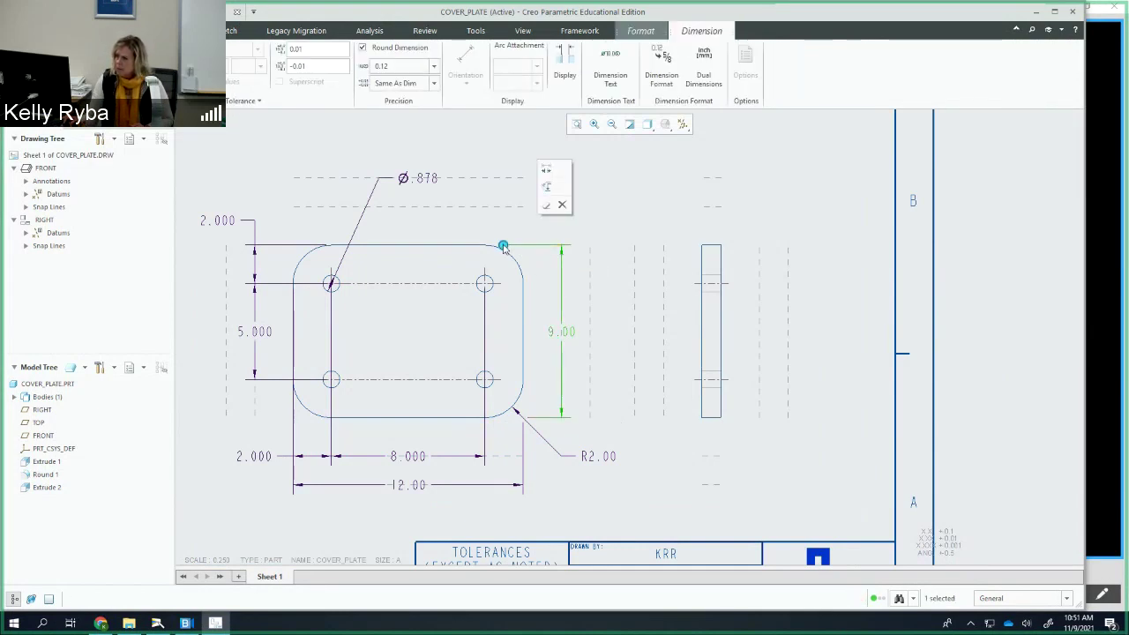
scroll(537, 403, down, 2)
scroll(541, 405, up, 3)
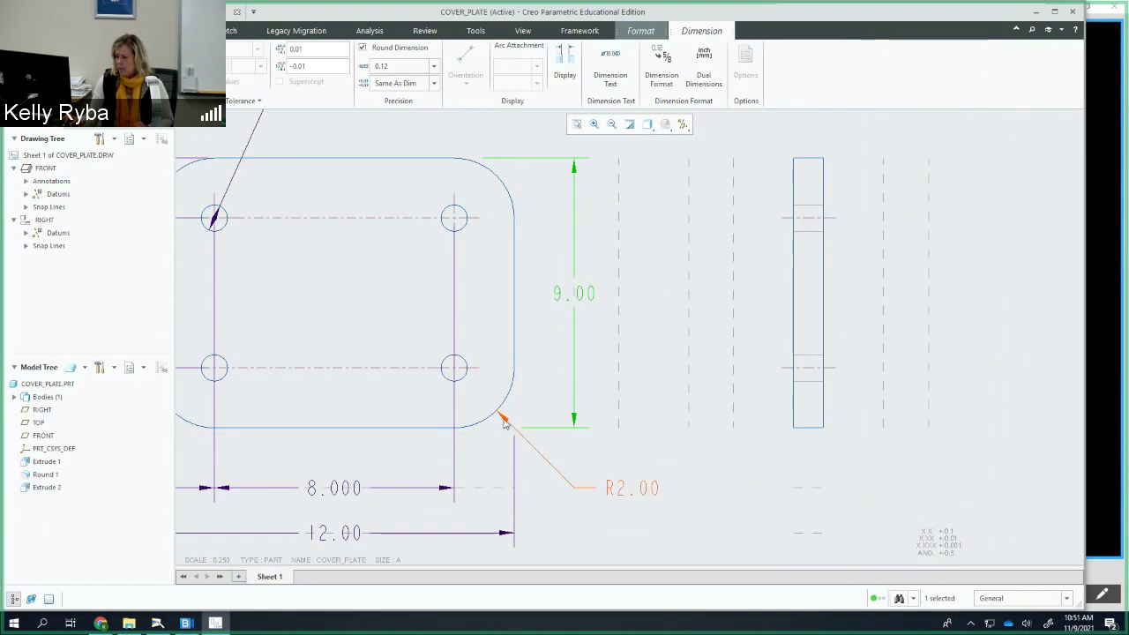
scroll(519, 451, down, 2)
scroll(519, 451, up, 3)
middle_drag(519, 451, 551, 418)
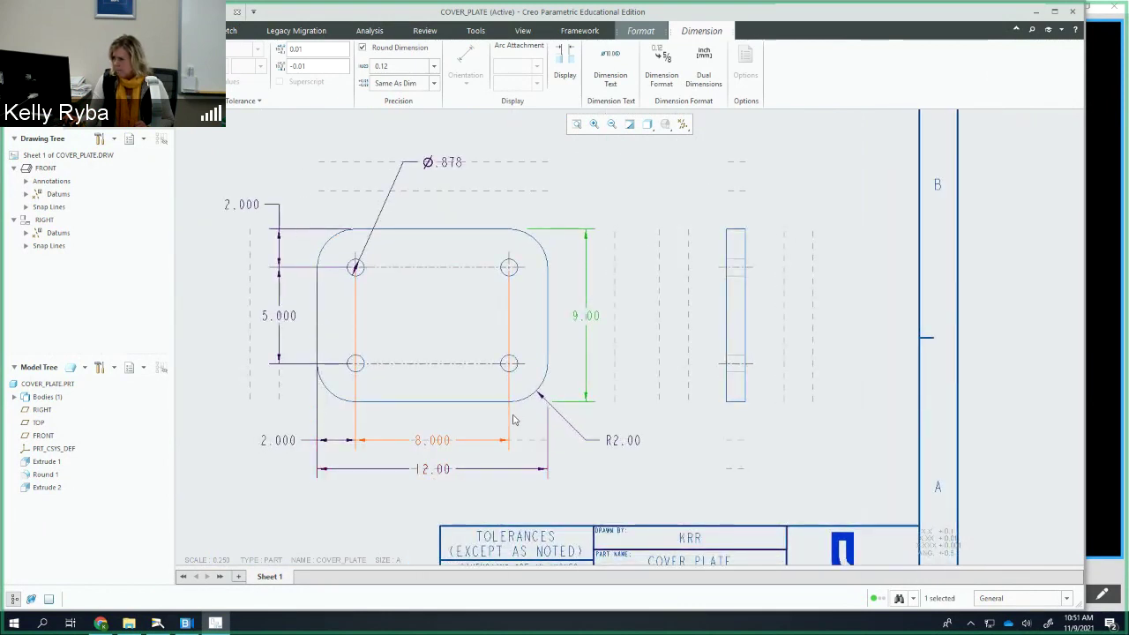
Step: Shorten both extension lines of the 8.000 dimension so they start just below the lower holes
click(443, 448)
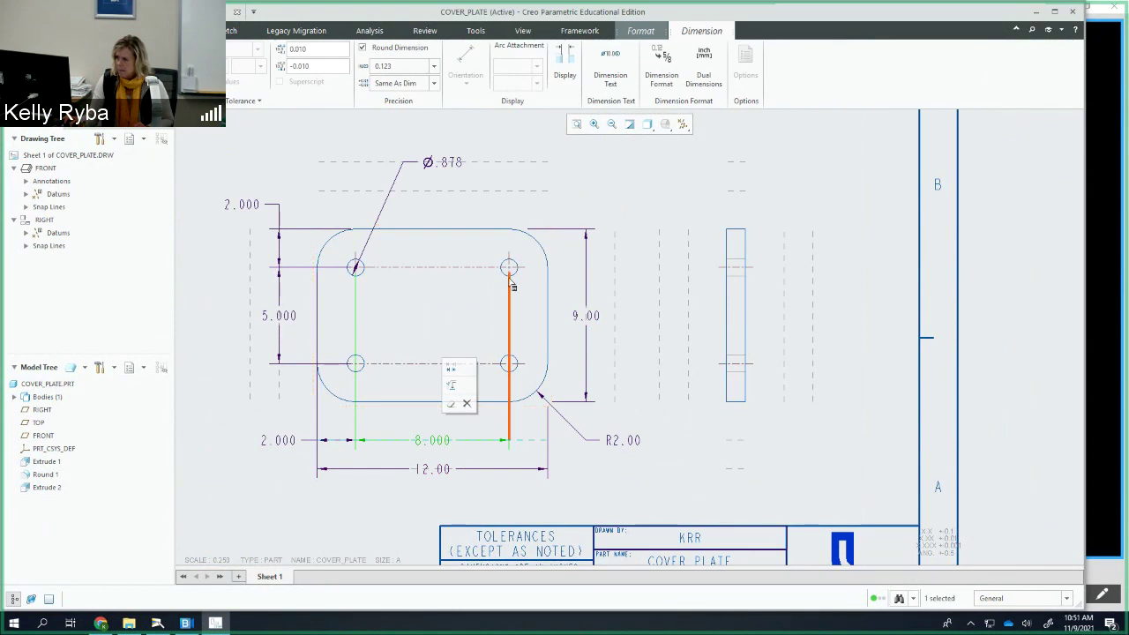
drag(510, 280, 520, 394)
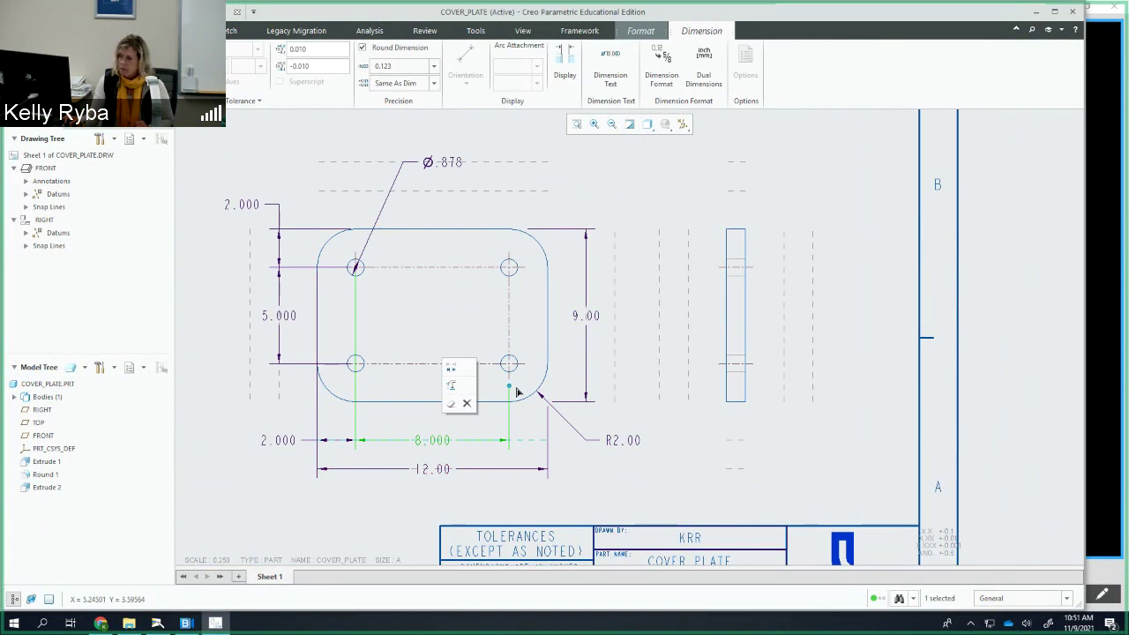
drag(517, 386, 523, 337)
drag(523, 379, 524, 391)
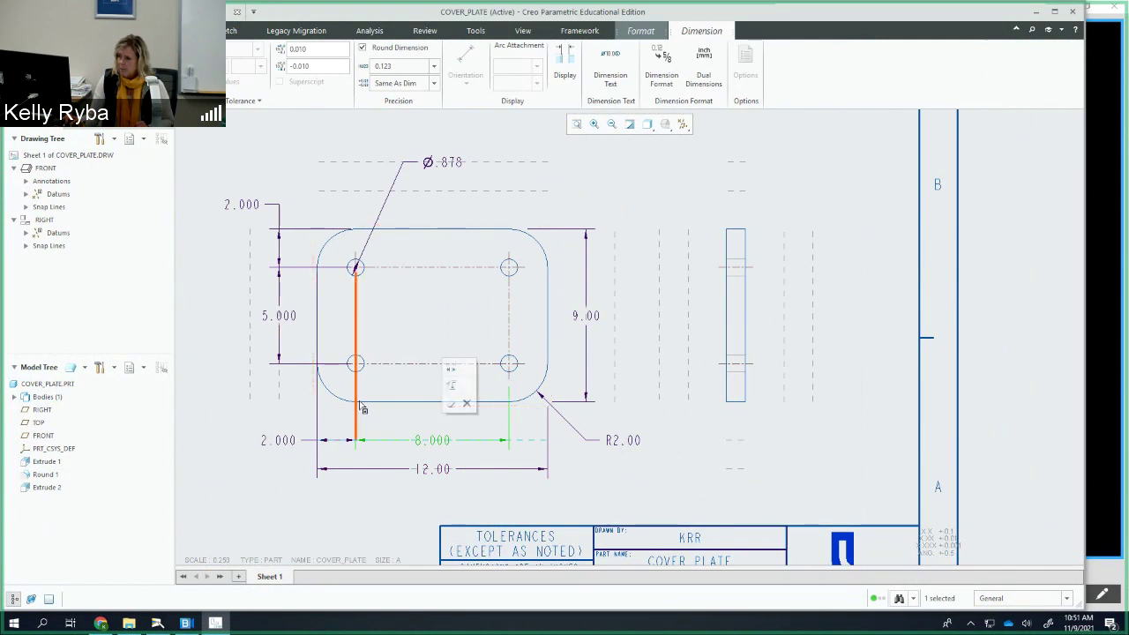
drag(356, 265, 381, 392)
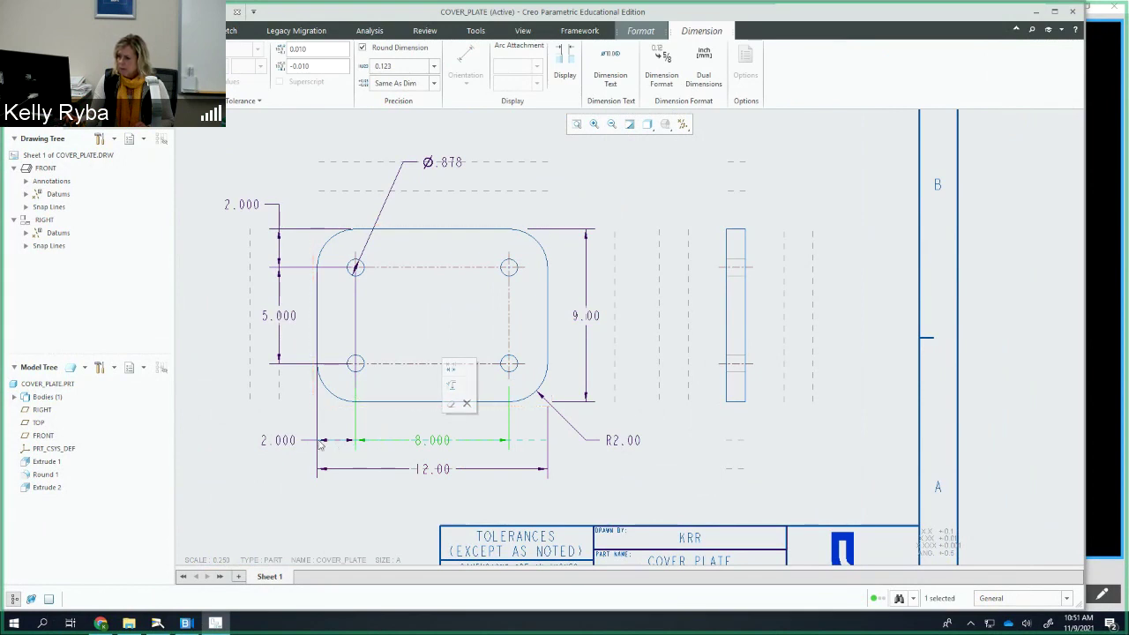
Step: Shorten the horizontal 2.000 dimension's extension lines at the hole and the plate's left edge so they start beneath the lower-left hole
click(291, 441)
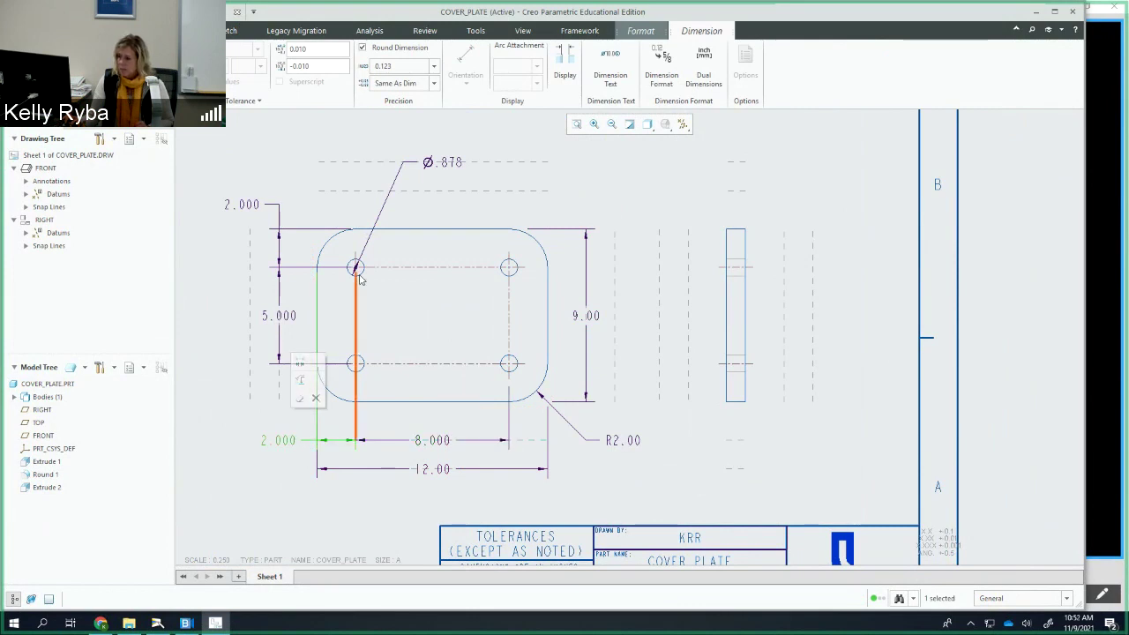
drag(357, 264, 368, 395)
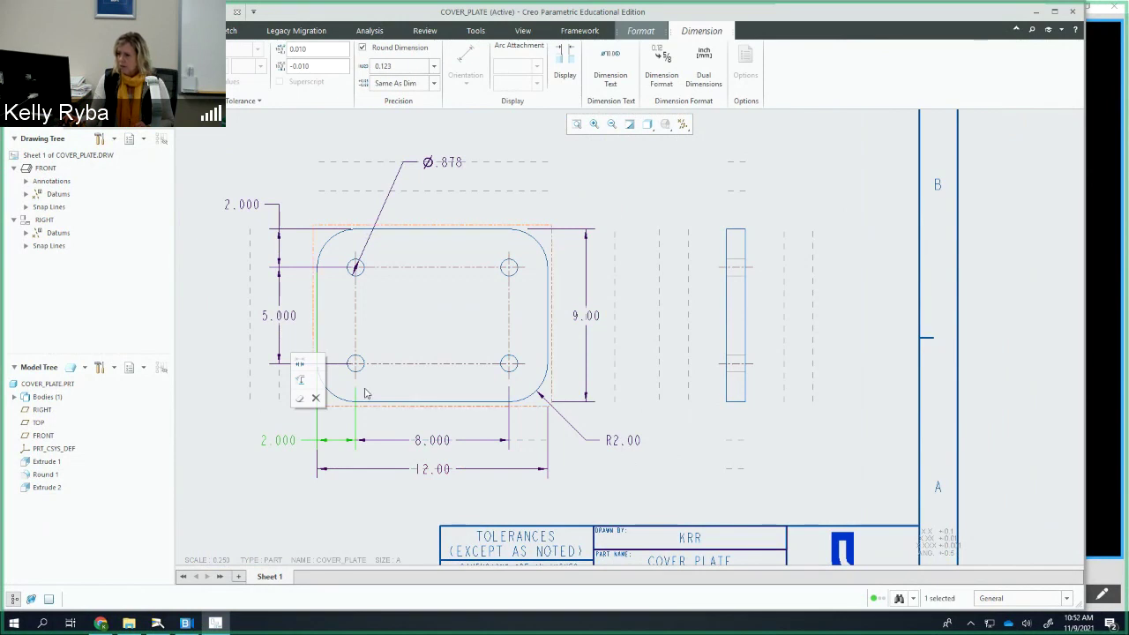
drag(319, 278, 314, 432)
click(279, 471)
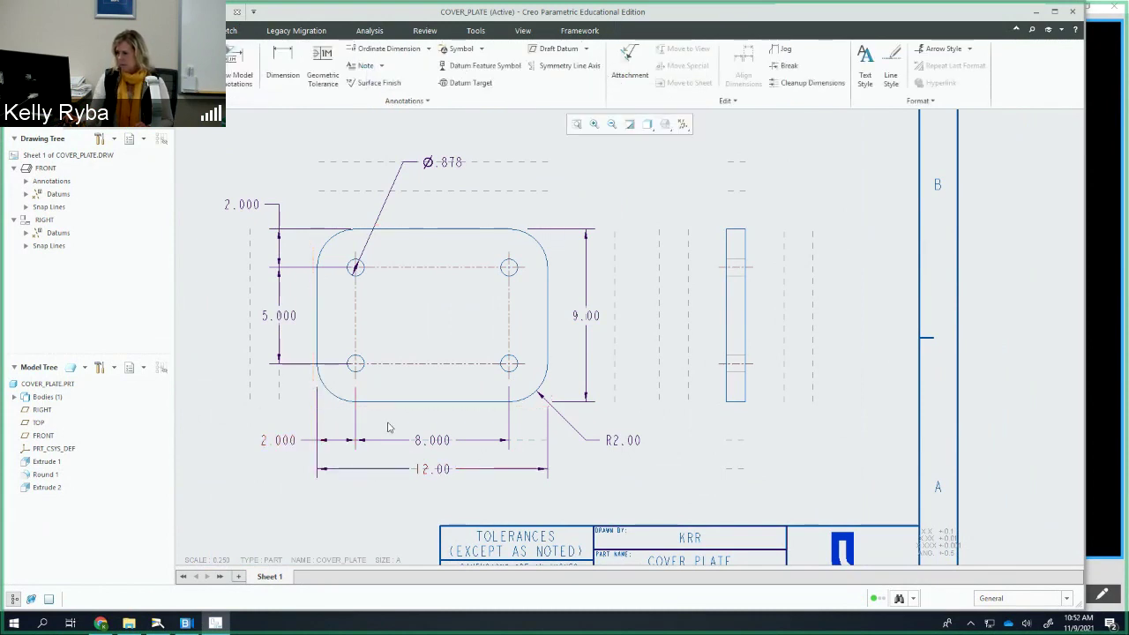
Step: Shorten the hole-side extension lines of the vertical 2.000 and 5.000 dimensions so they stop just left of the holes
click(280, 233)
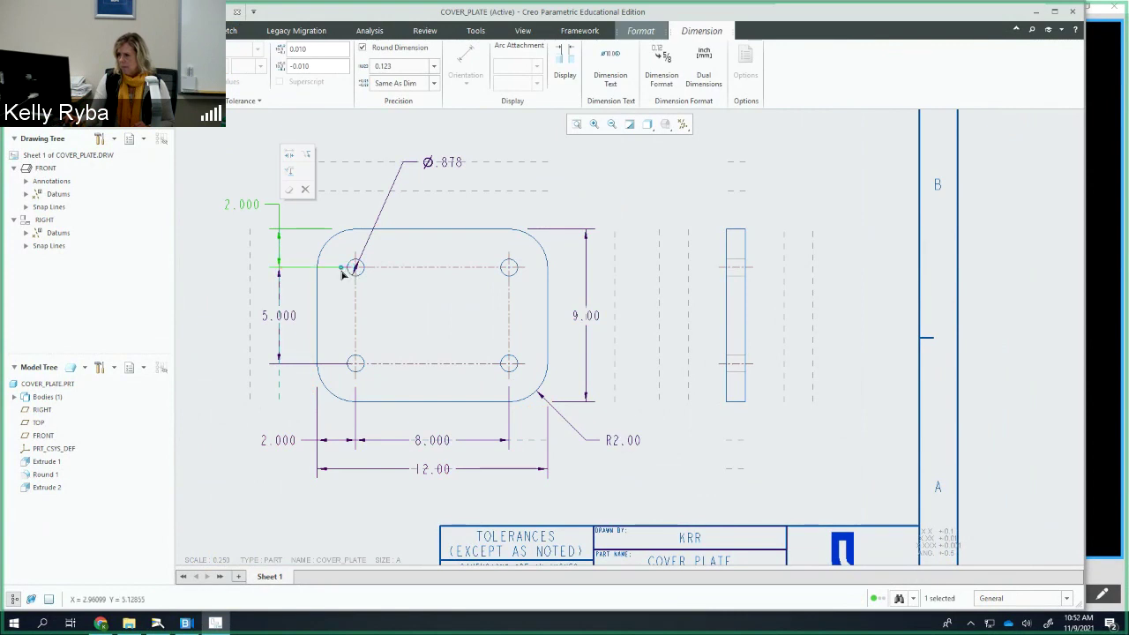
drag(326, 273, 355, 259)
click(282, 315)
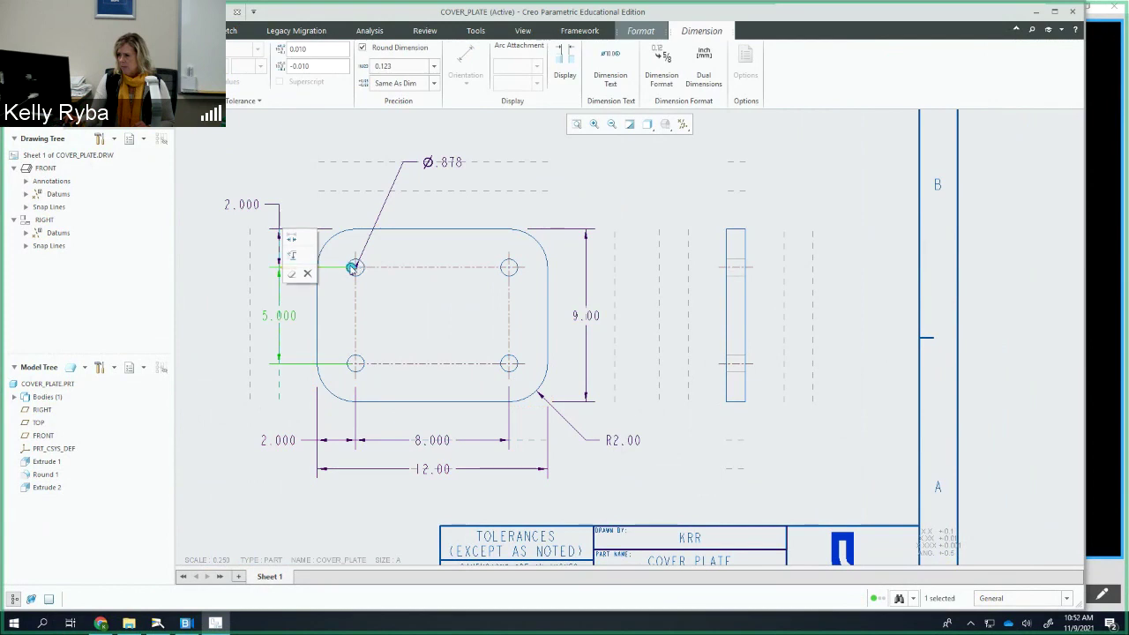
drag(351, 269, 333, 279)
mouse_move(317, 363)
mouse_down()
mouse_move(345, 371)
mouse_move(330, 370)
mouse_up()
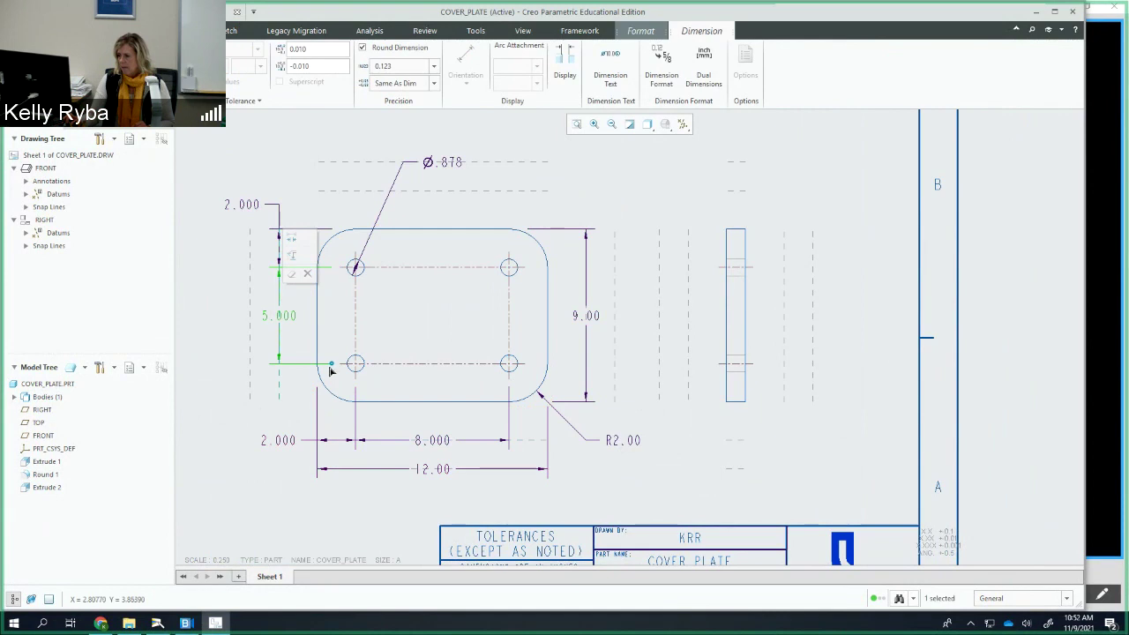
scroll(521, 362, up, 2)
scroll(521, 361, down, 2)
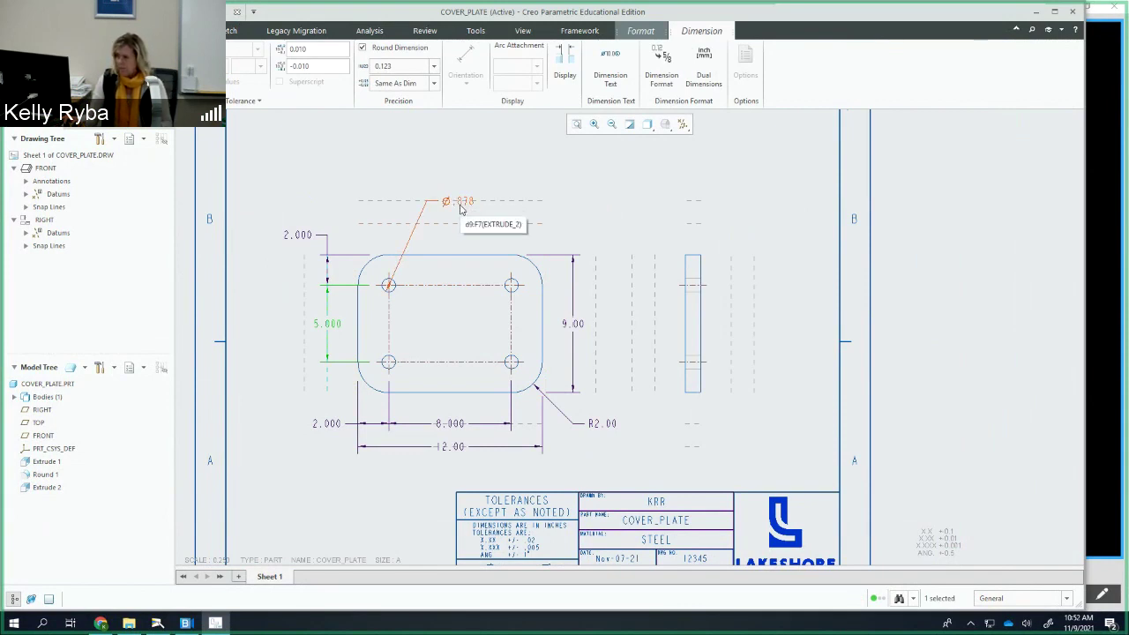
Step: Consult the guide's hole callout and give the hole diameter dimension a Limits tolerance of .875 to .880
click(157, 623)
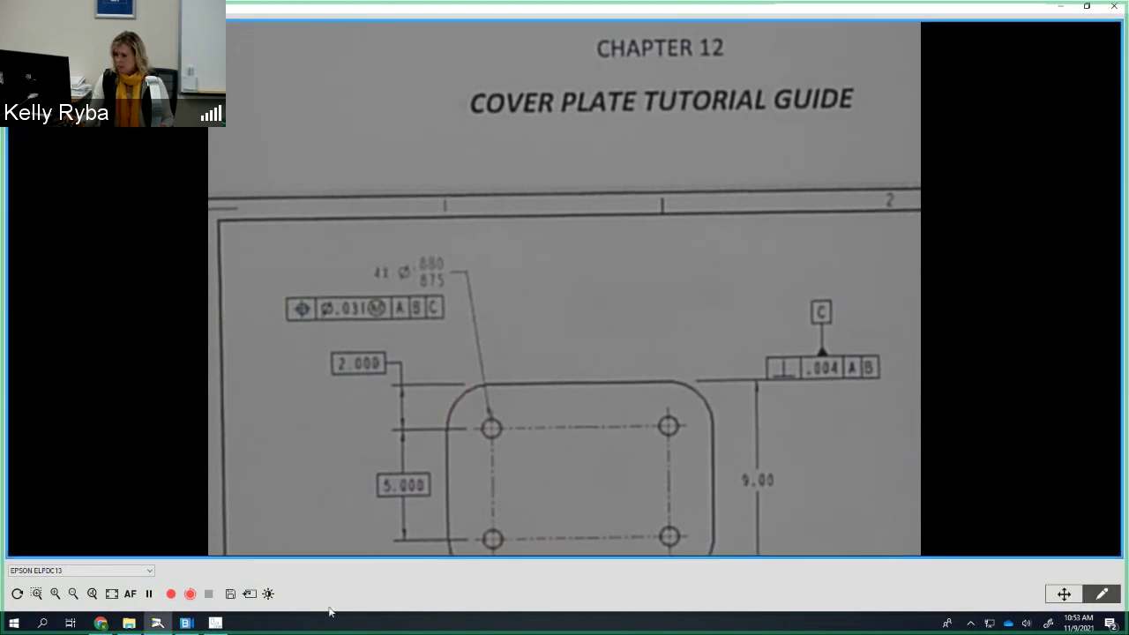
click(215, 623)
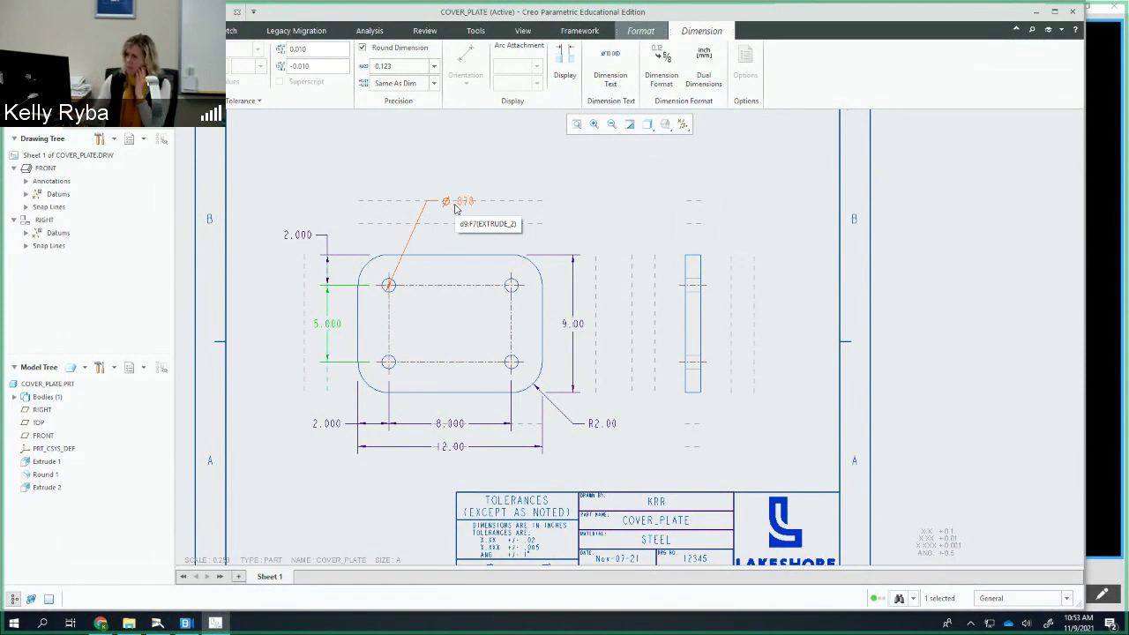
click(459, 200)
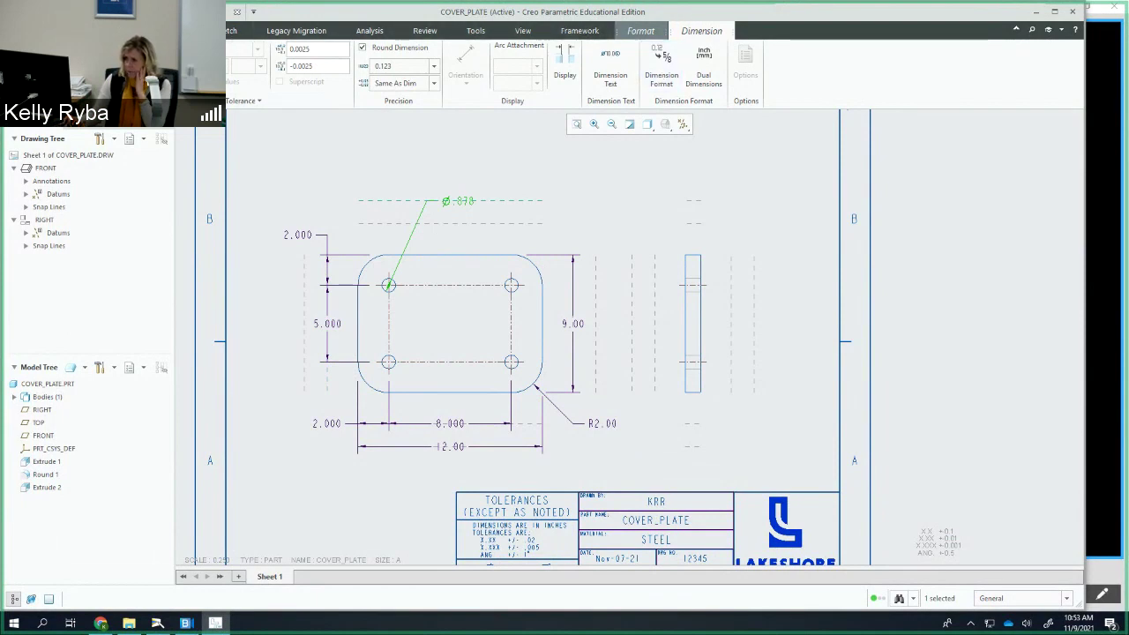
click(148, 123)
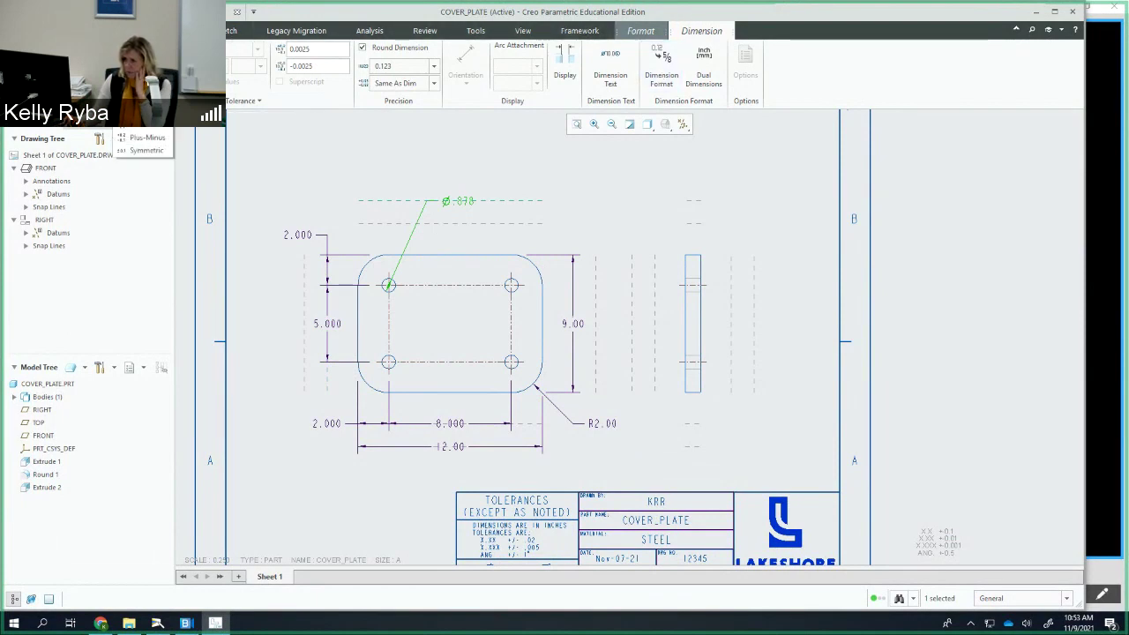
click(145, 130)
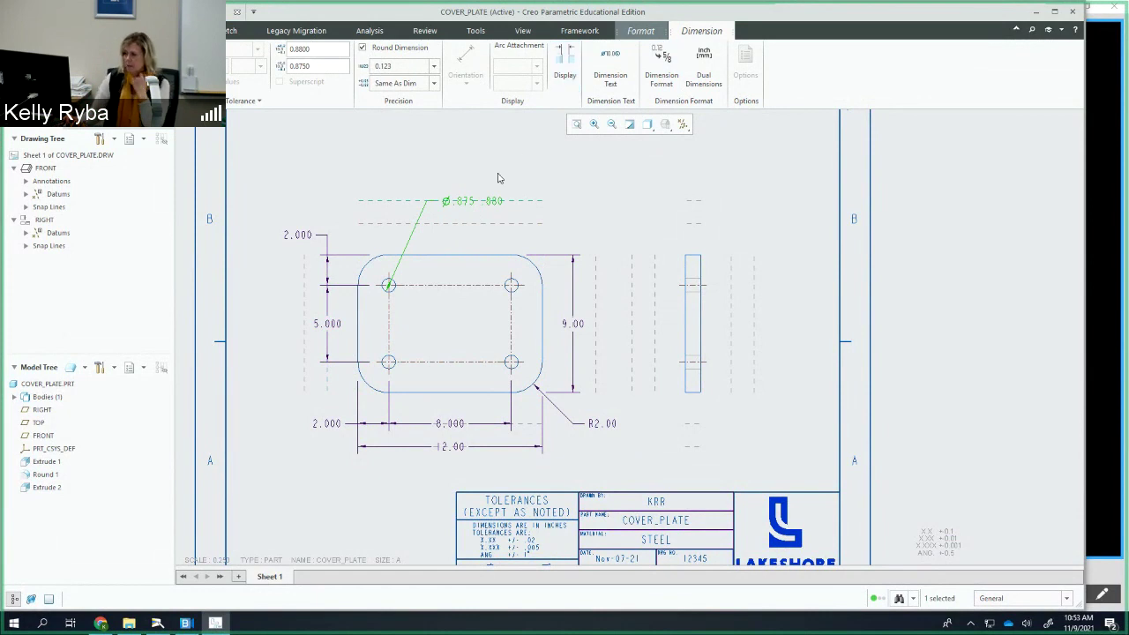
Step: Stack the hole diameter's limit values by turning on the ISO Tolerance Display Style
click(563, 75)
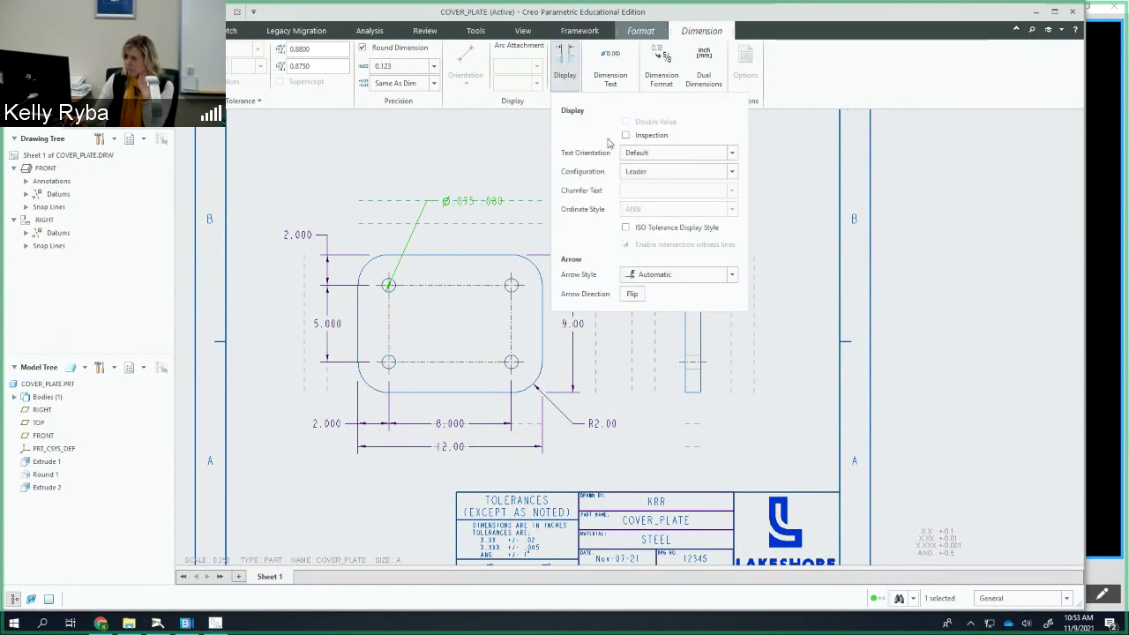
click(626, 228)
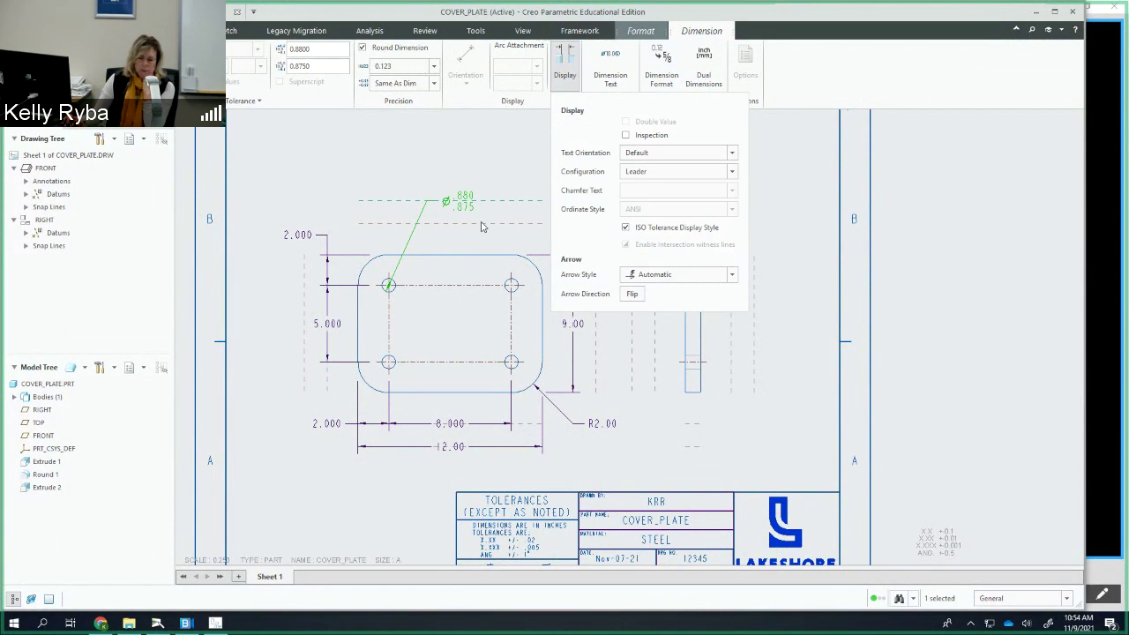
click(519, 150)
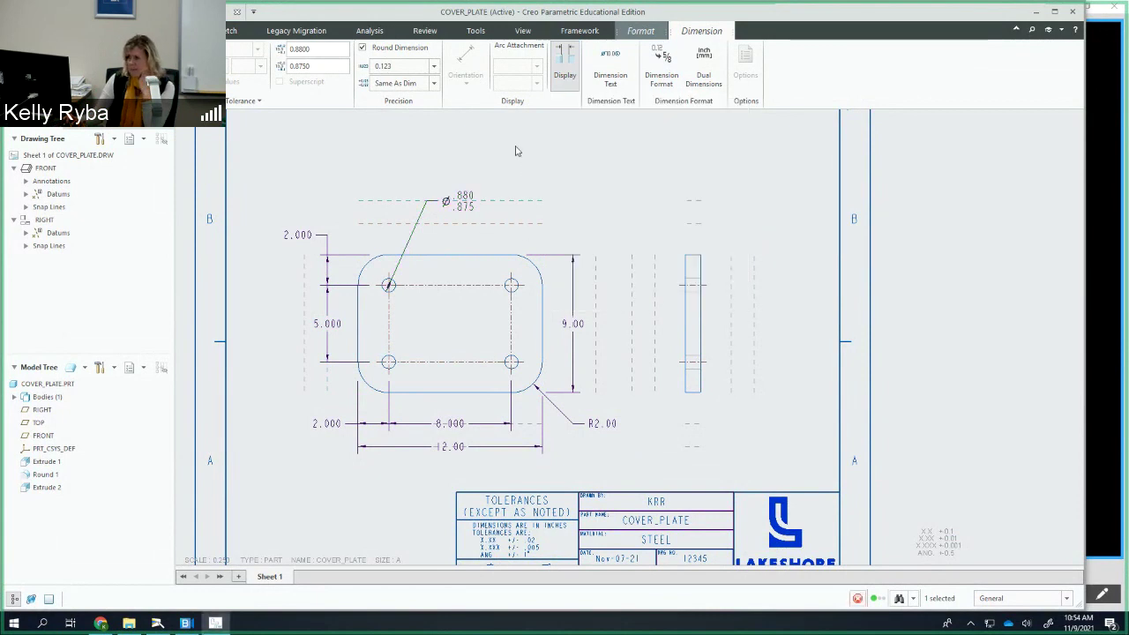
Step: Add the prefix 4X before the diameter symbol of the hole dimension
click(465, 202)
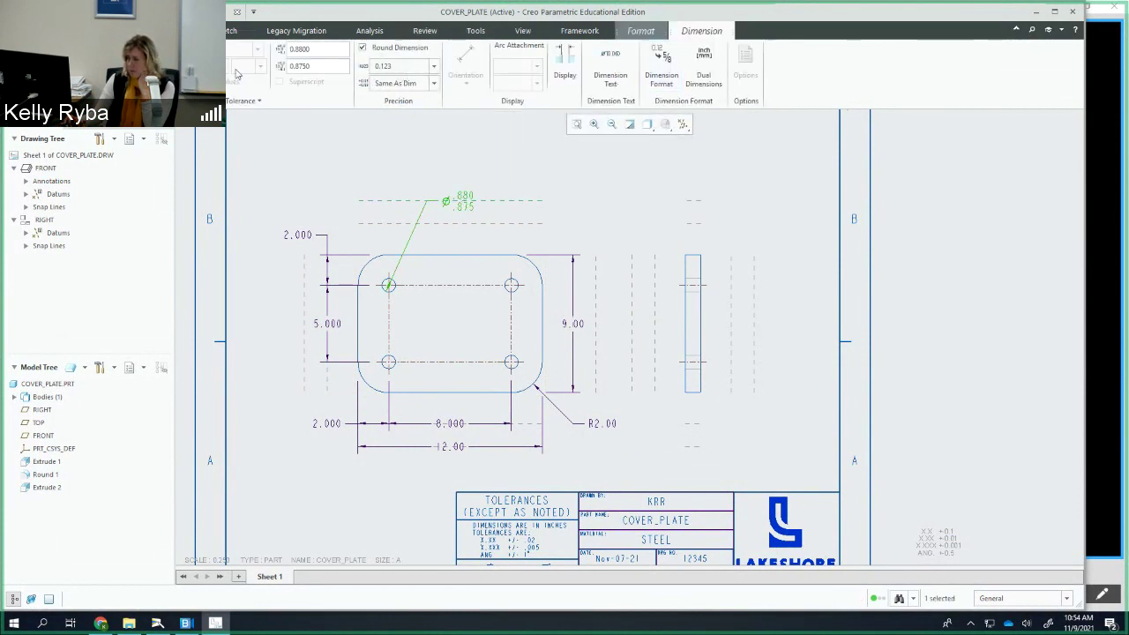
click(620, 85)
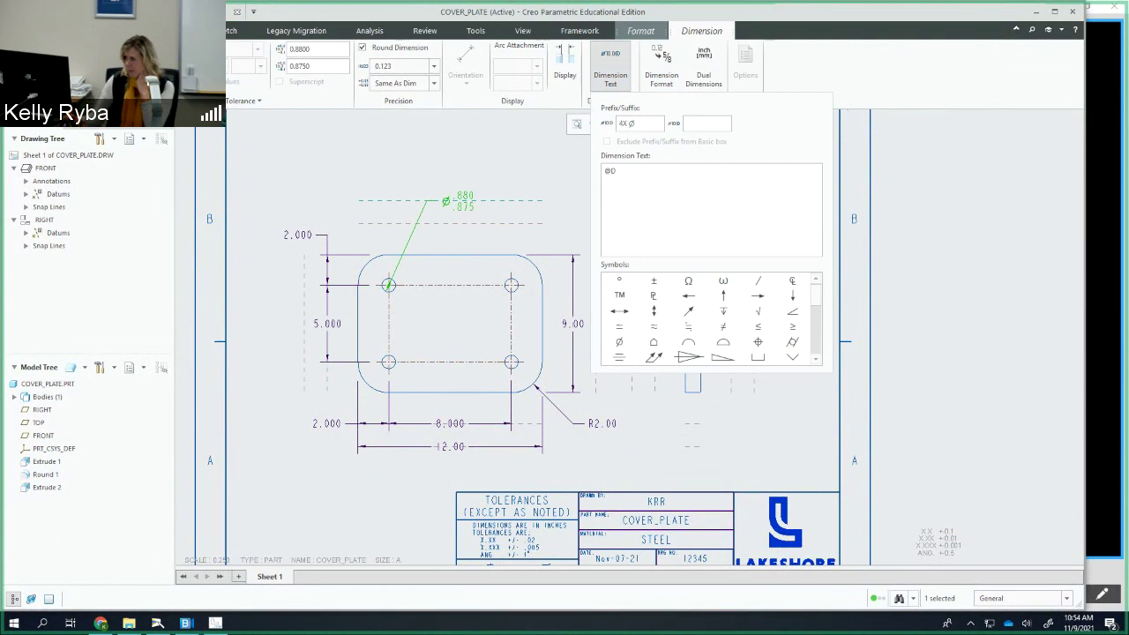
click(702, 127)
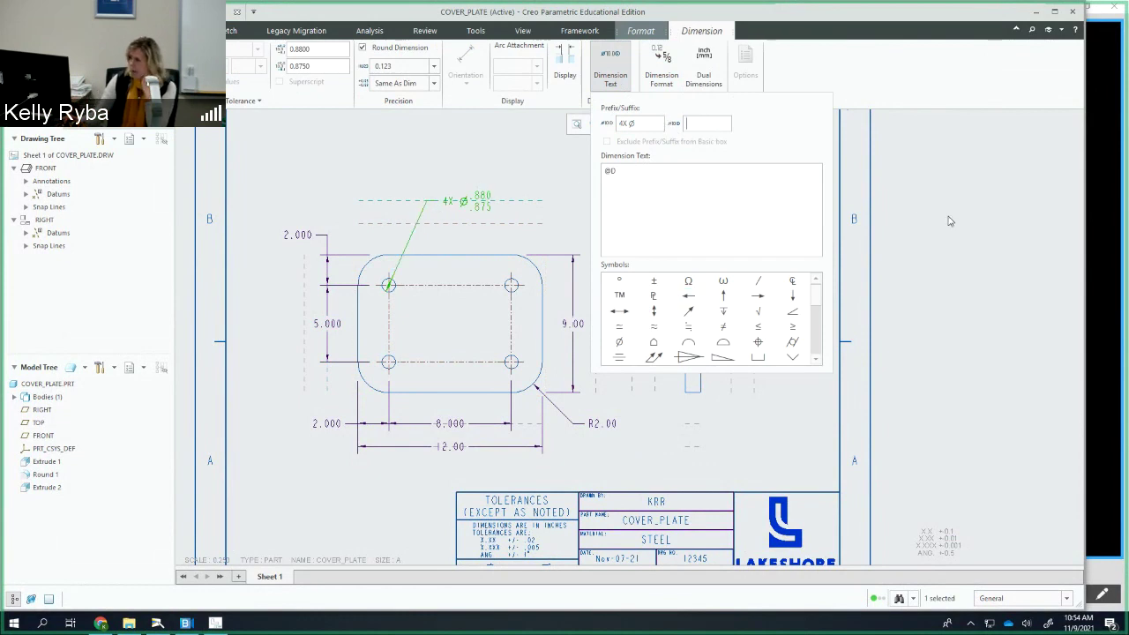
click(542, 159)
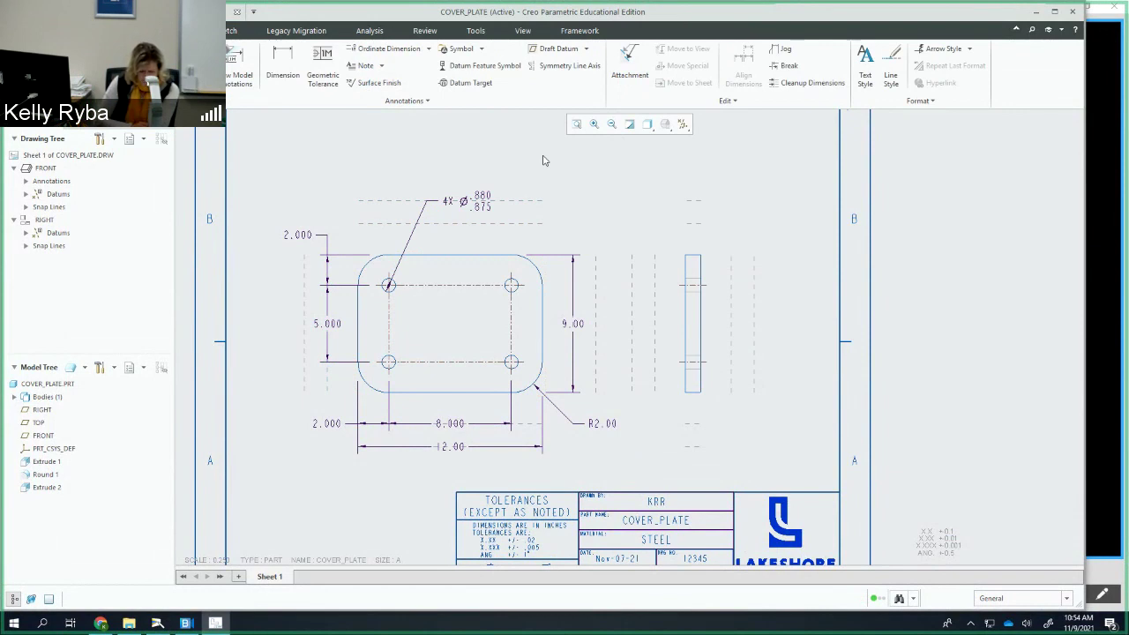
Step: Show the model's 1.00 thickness dimension in the RIGHT view
click(694, 342)
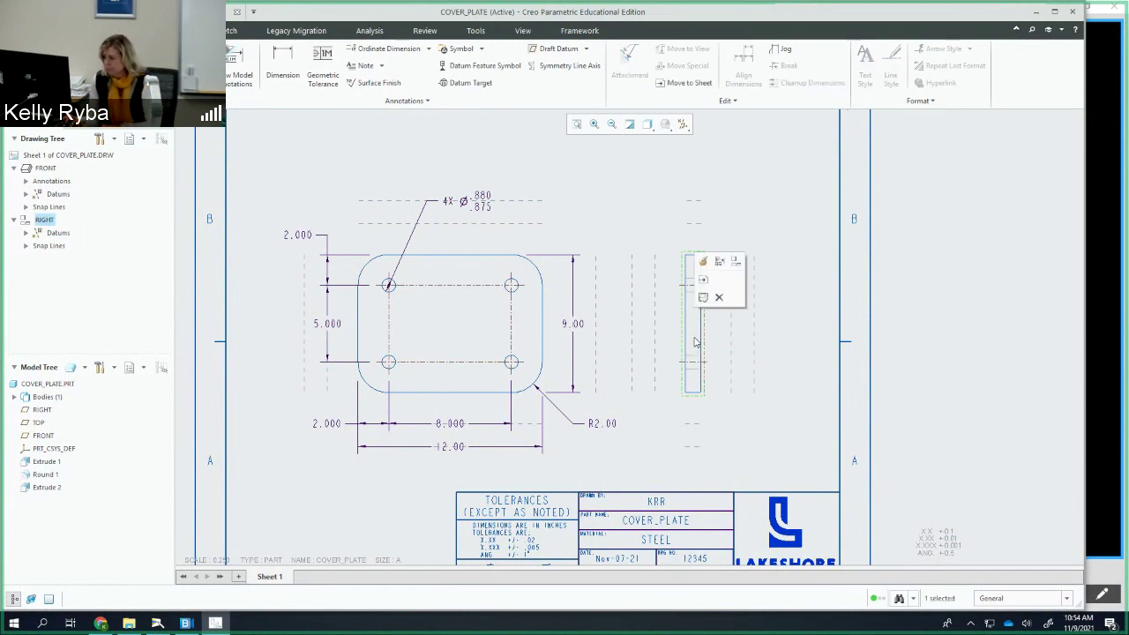
click(720, 265)
drag(714, 174, 505, 164)
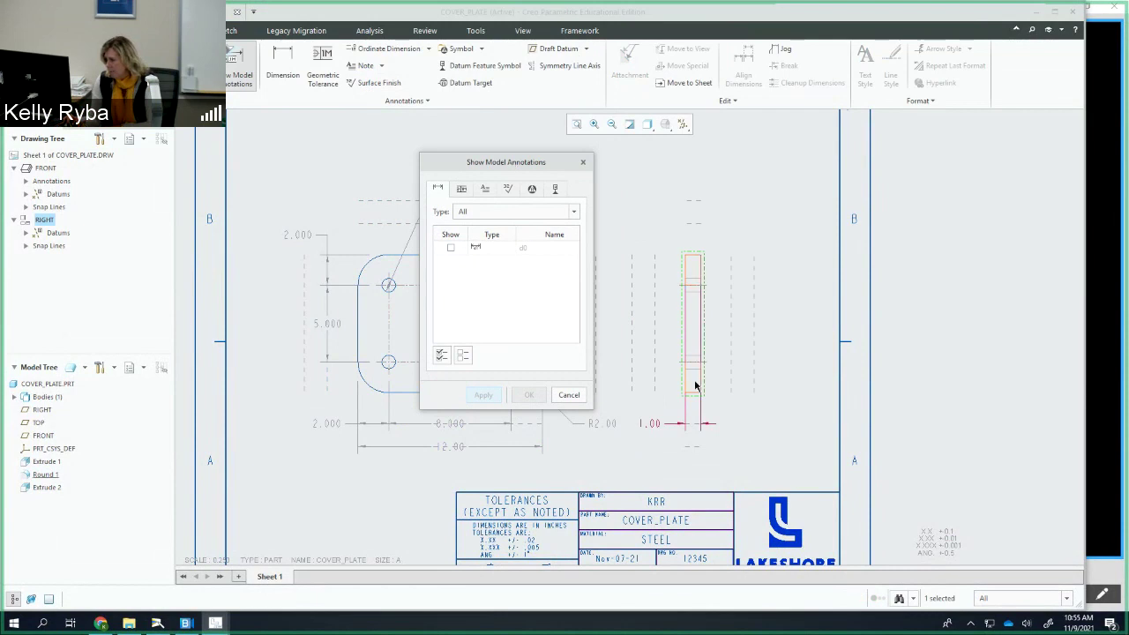
click(658, 425)
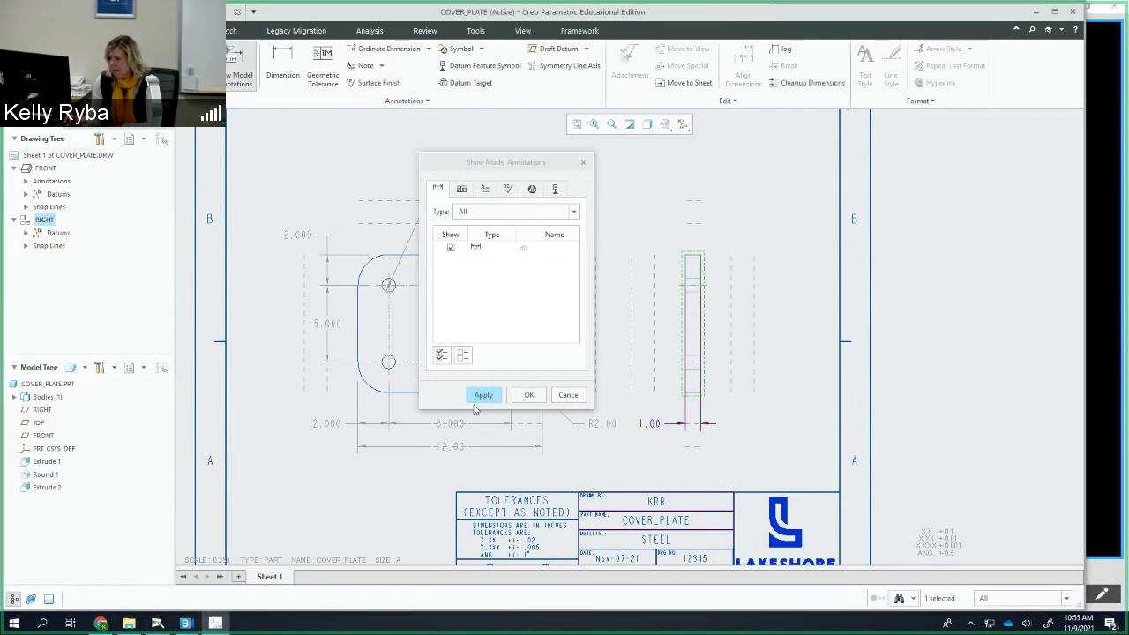
click(476, 400)
click(559, 396)
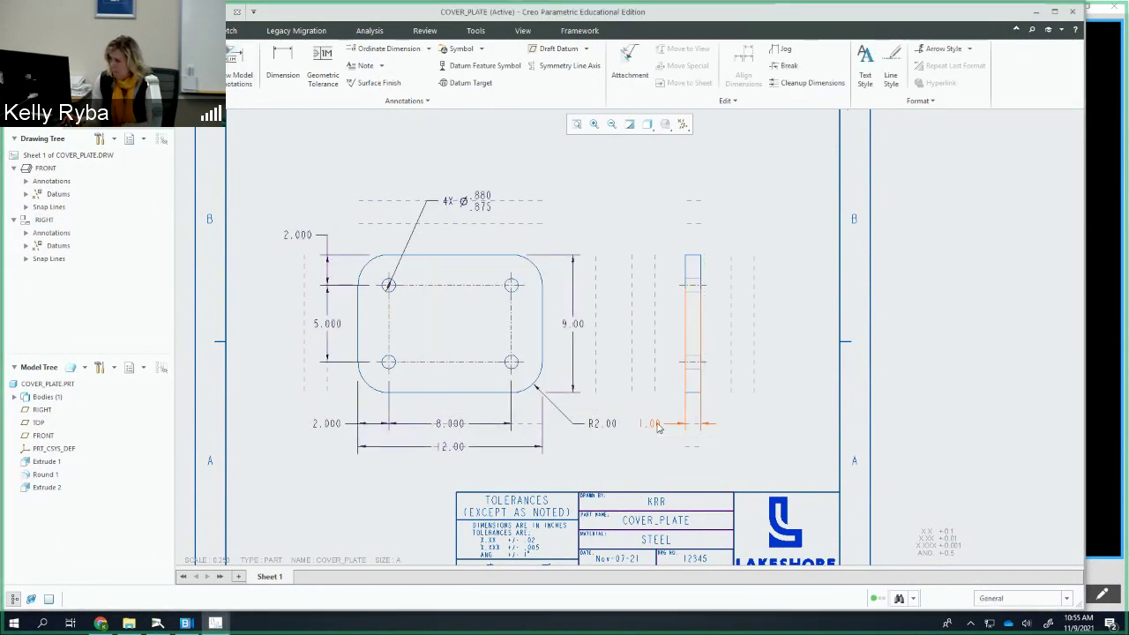
Step: Shorten both extension lines of the 1.00 thickness dimension so they start just below the RIGHT view
click(657, 425)
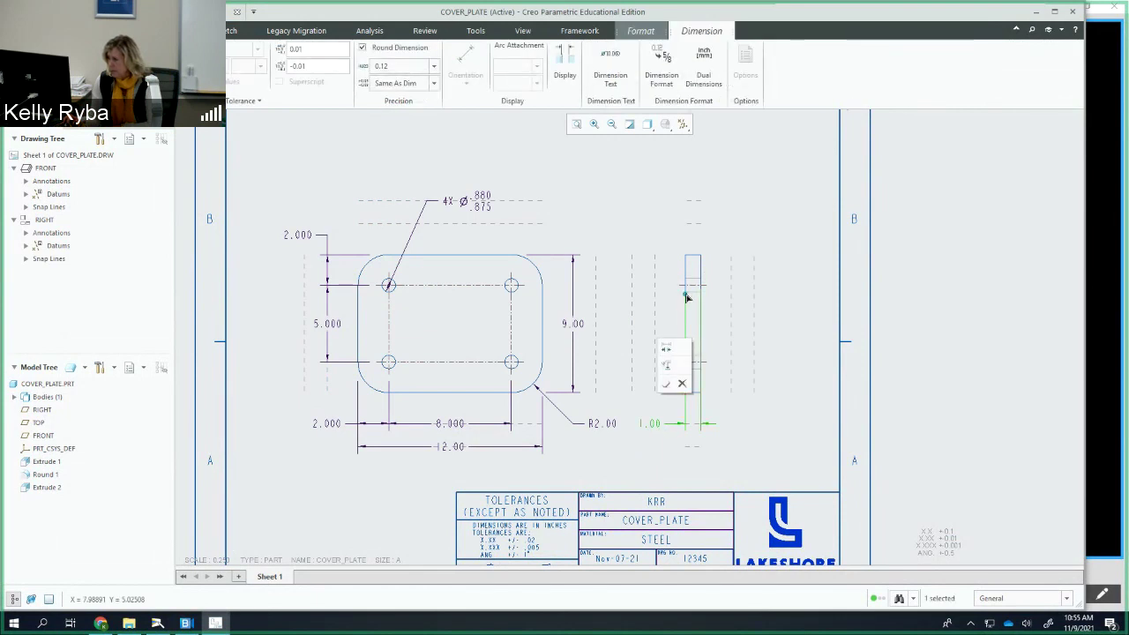
drag(687, 298, 701, 403)
click(682, 385)
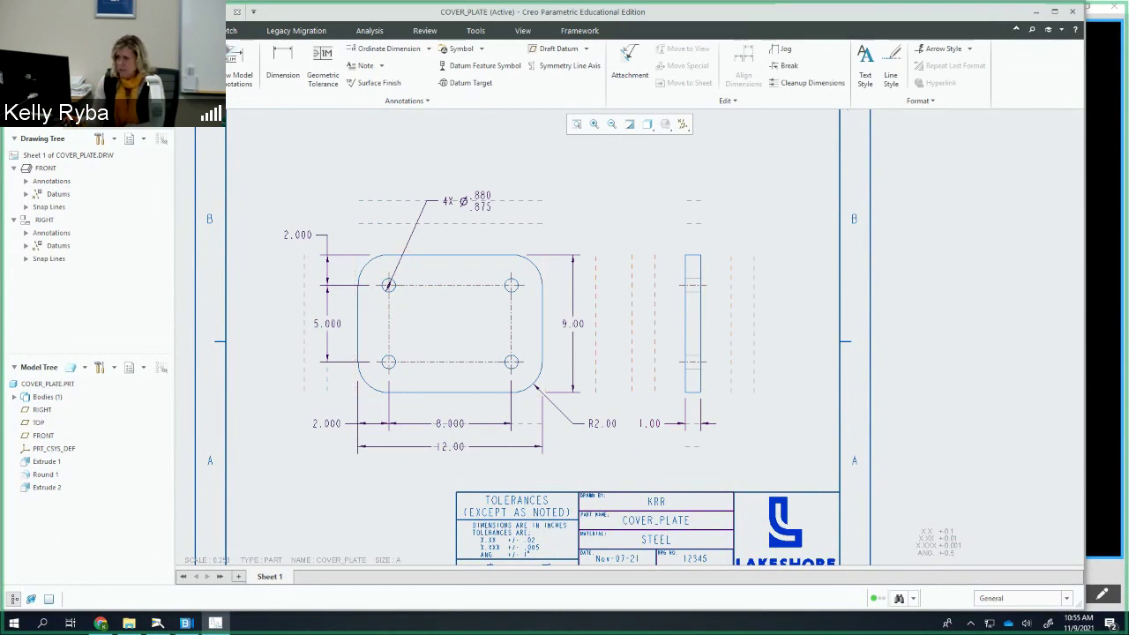
click(19, 30)
key(Escape)
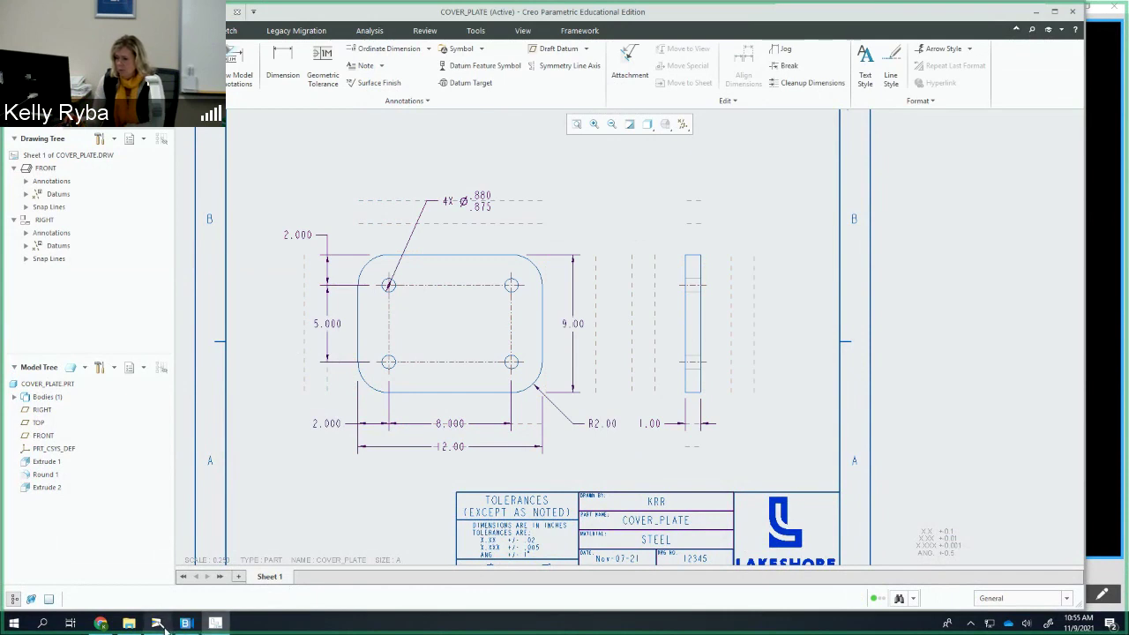
Step: Check the guide for boxed dimensions and make the vertical 2.000 and 5.000 hole-location dimensions Basic
mouse_move(162, 626)
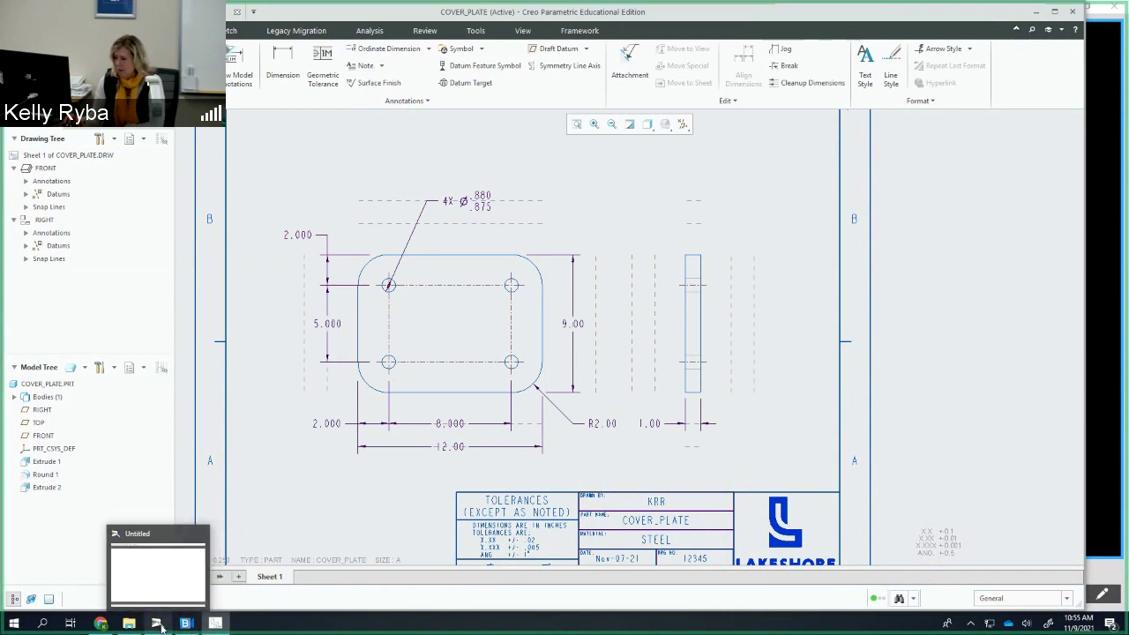
key(alt+Tab)
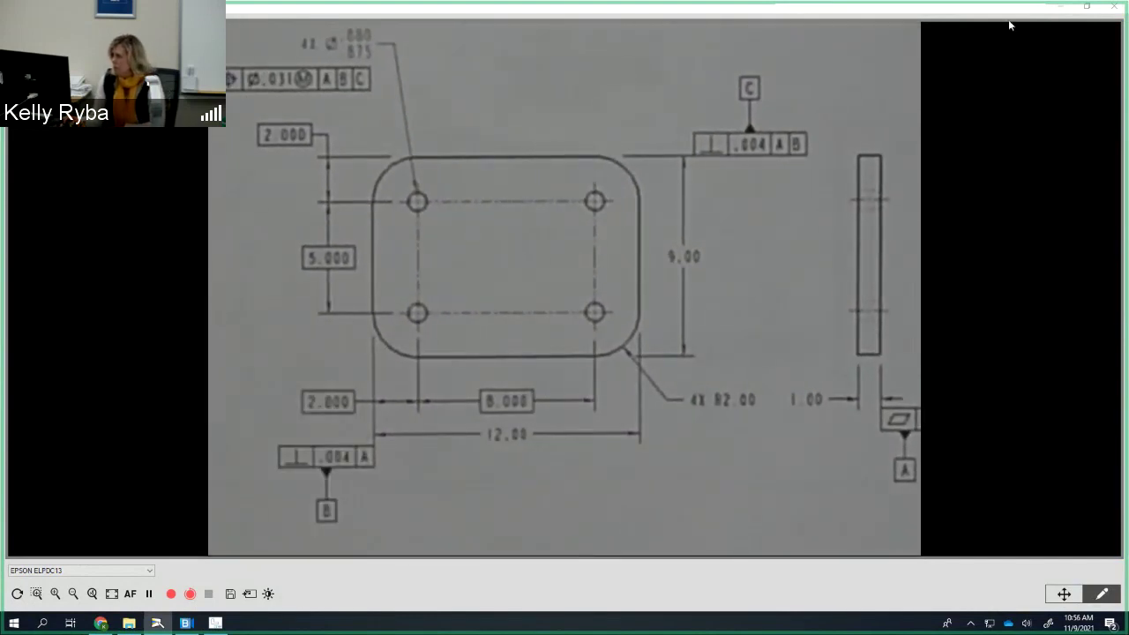
click(1059, 7)
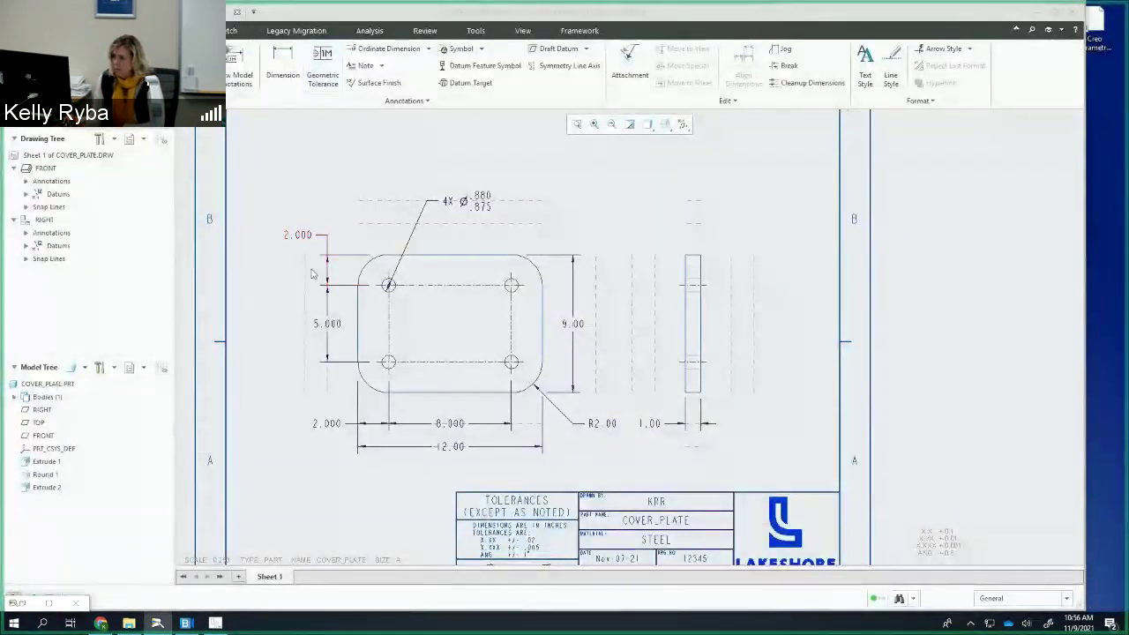
click(298, 234)
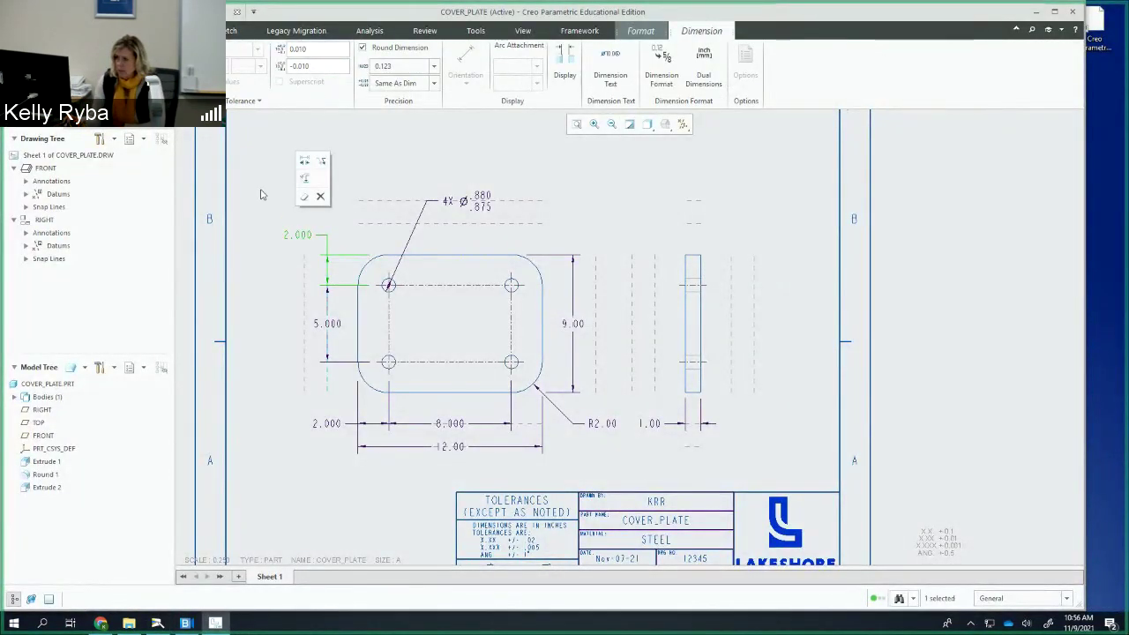
click(141, 63)
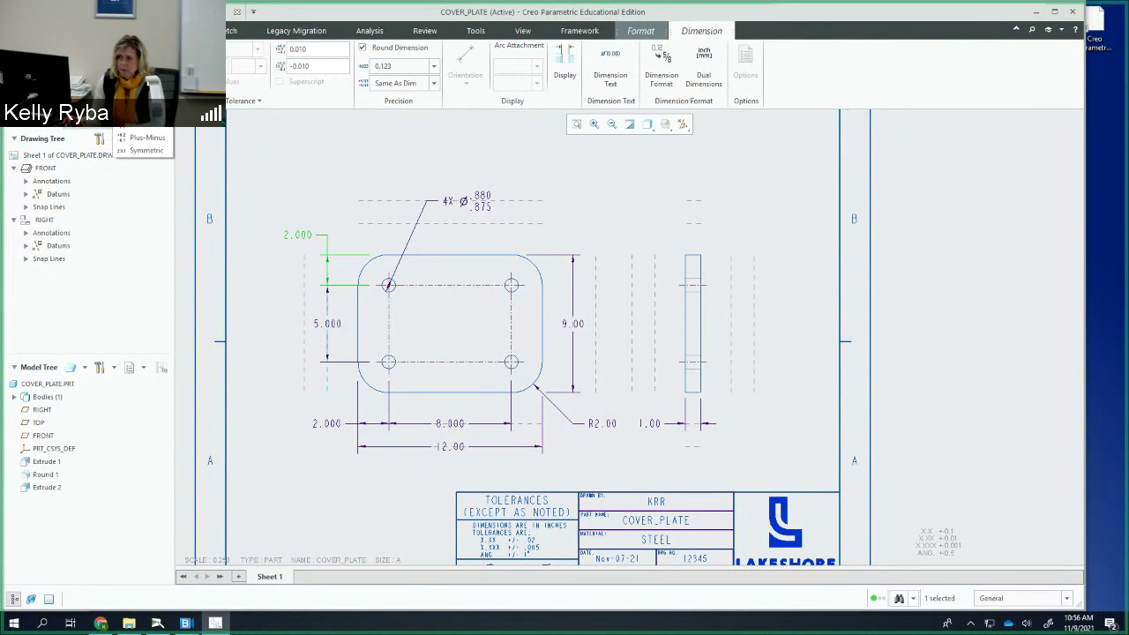
click(147, 113)
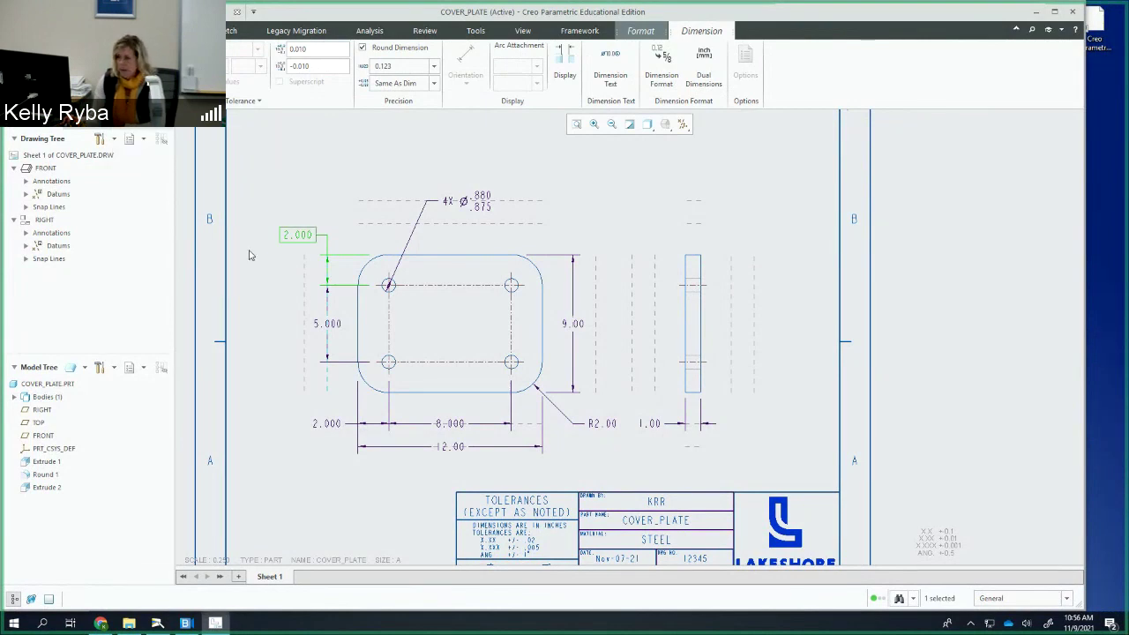
click(328, 325)
click(145, 66)
click(141, 110)
Step: Make the horizontal 2.000 and 8.000 hole-location dimensions Basic
click(332, 427)
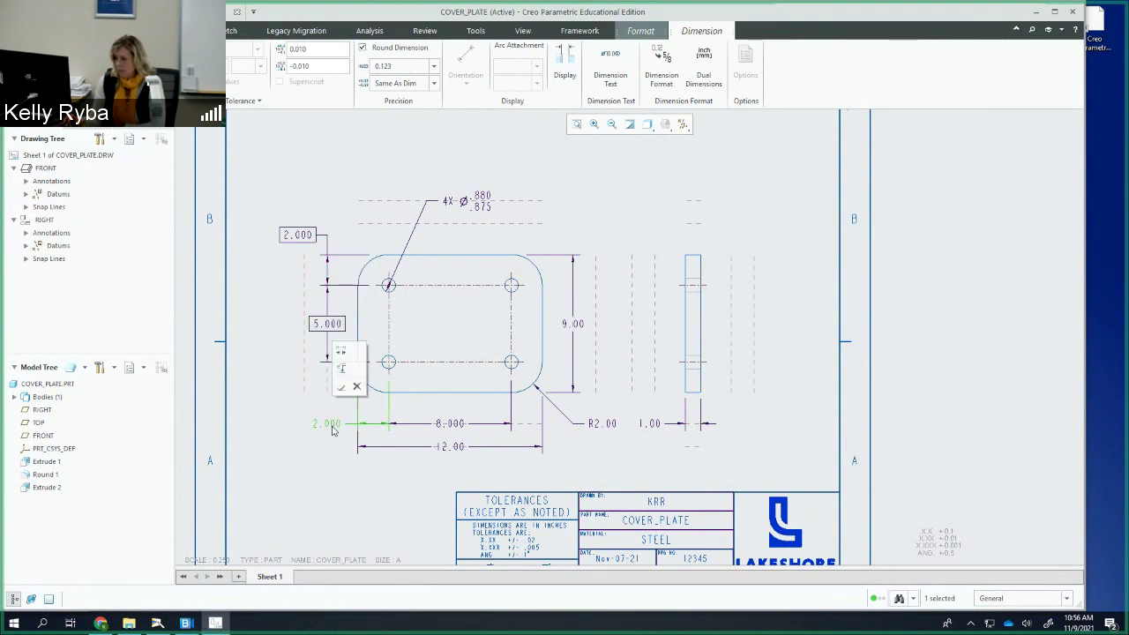
click(146, 66)
click(141, 110)
click(421, 426)
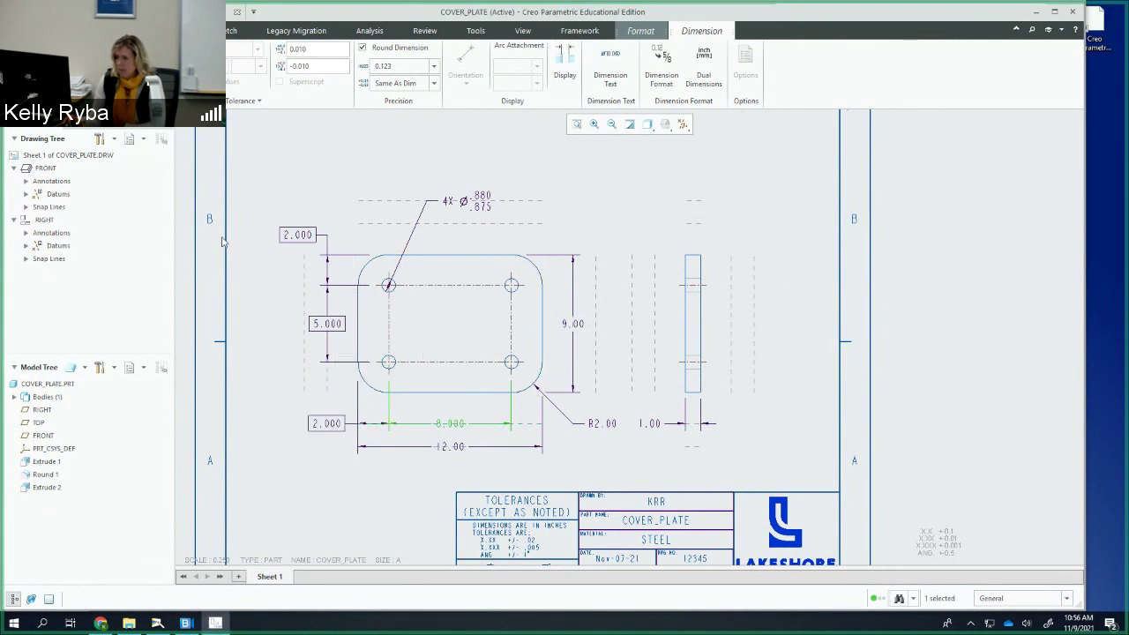
click(145, 66)
click(141, 111)
click(646, 187)
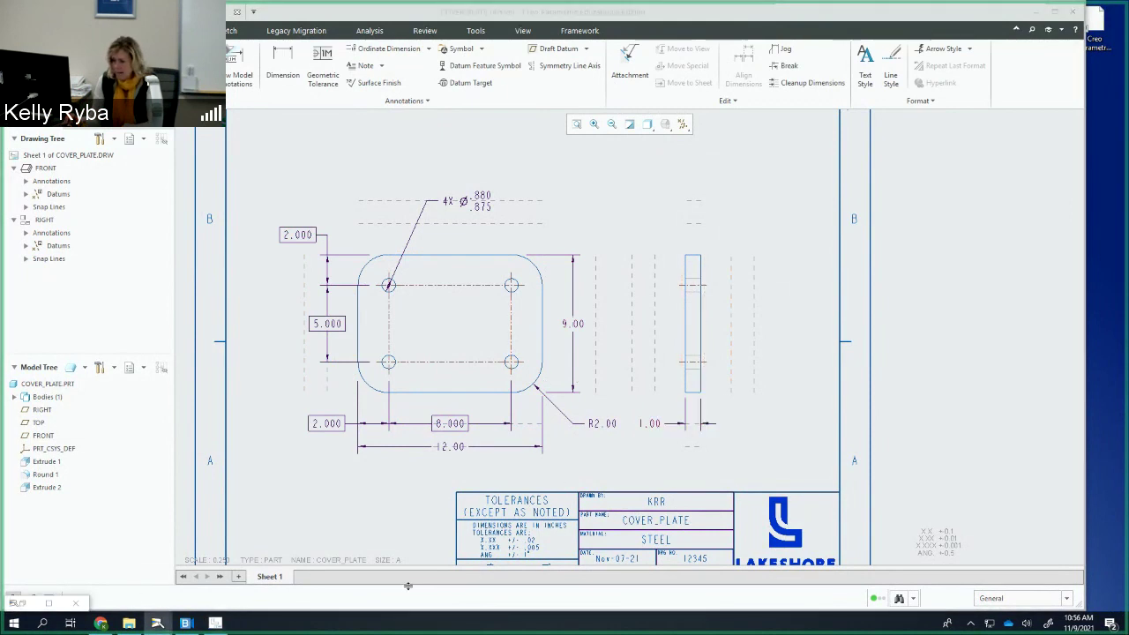
Step: Check the guide's datum A callout and try to attach a geometric tolerance to the right extension line of the 1.00 thickness dimension
click(66, 604)
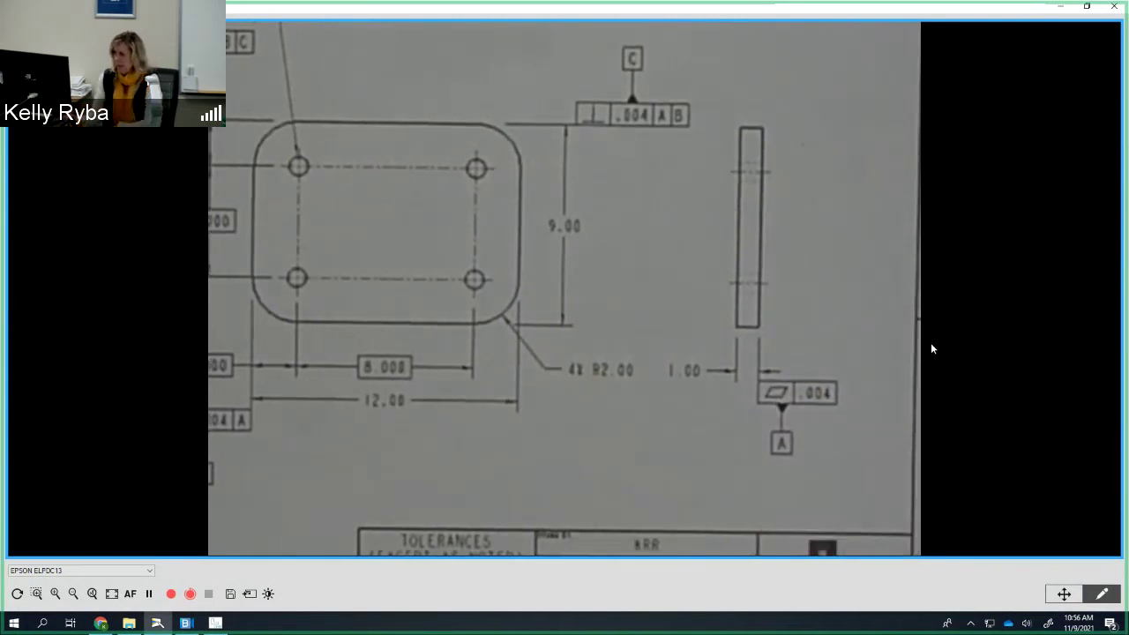
click(1062, 9)
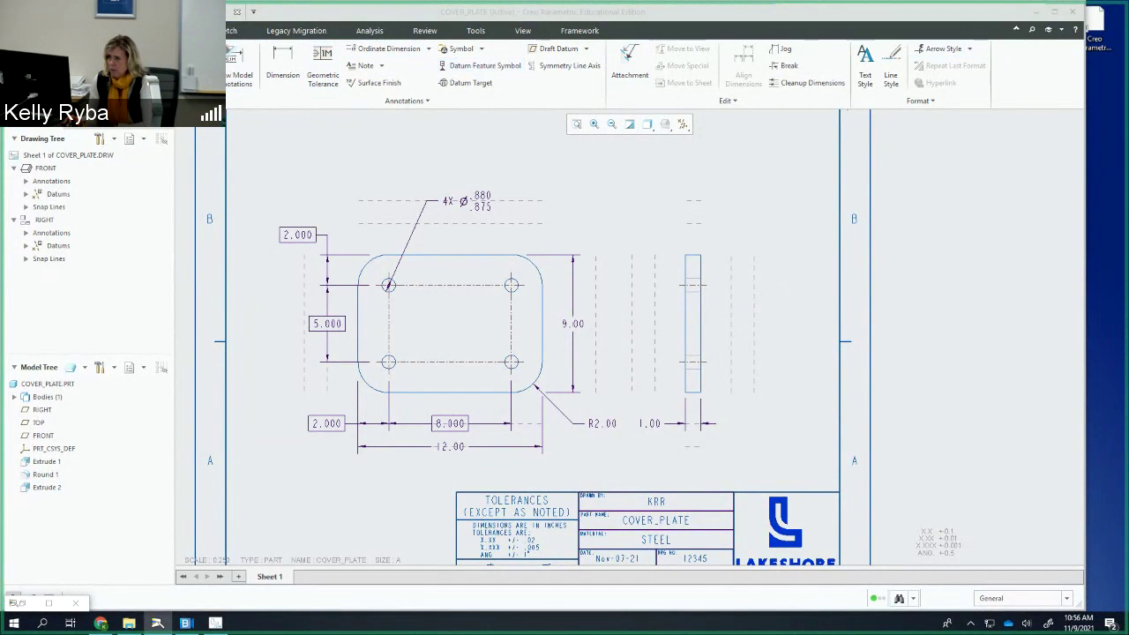
click(323, 79)
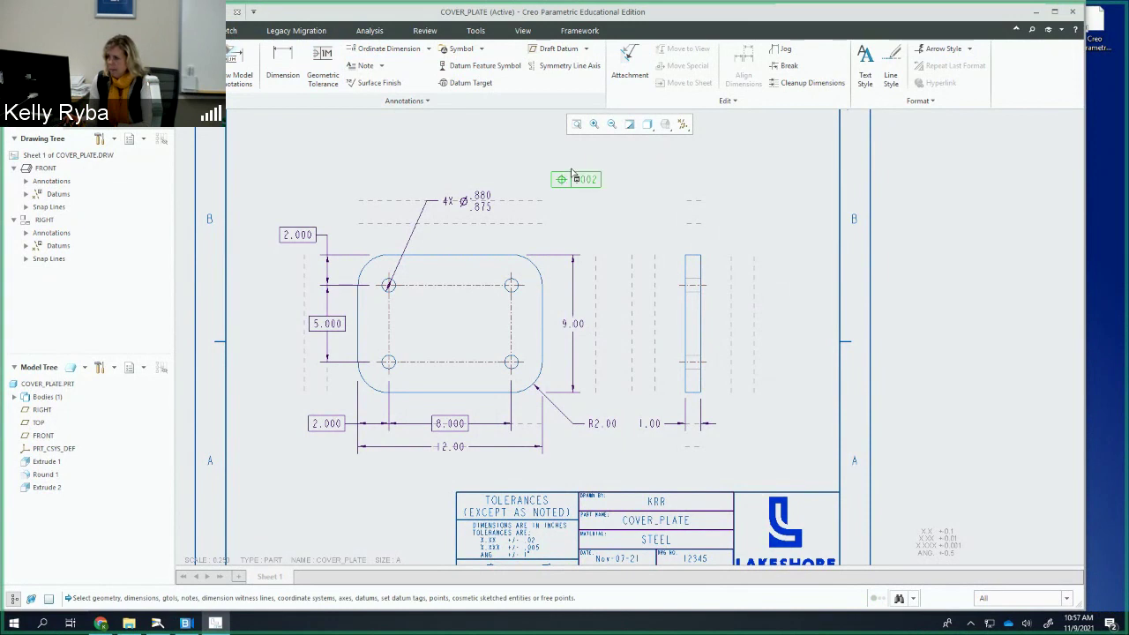
middle_click(621, 197)
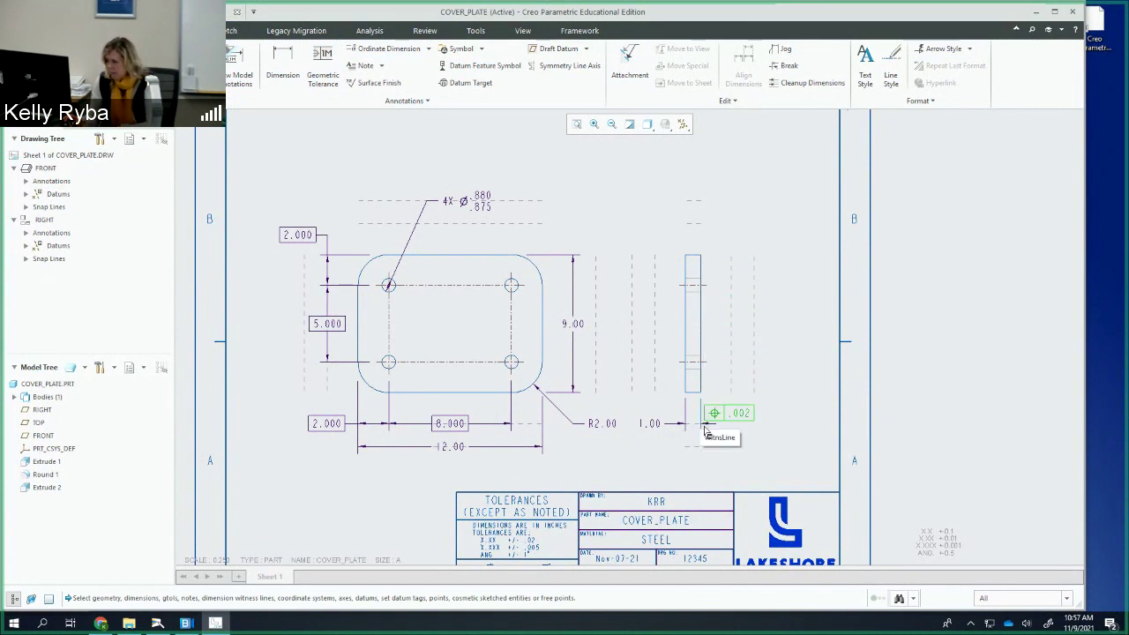
scroll(706, 430, down, 4)
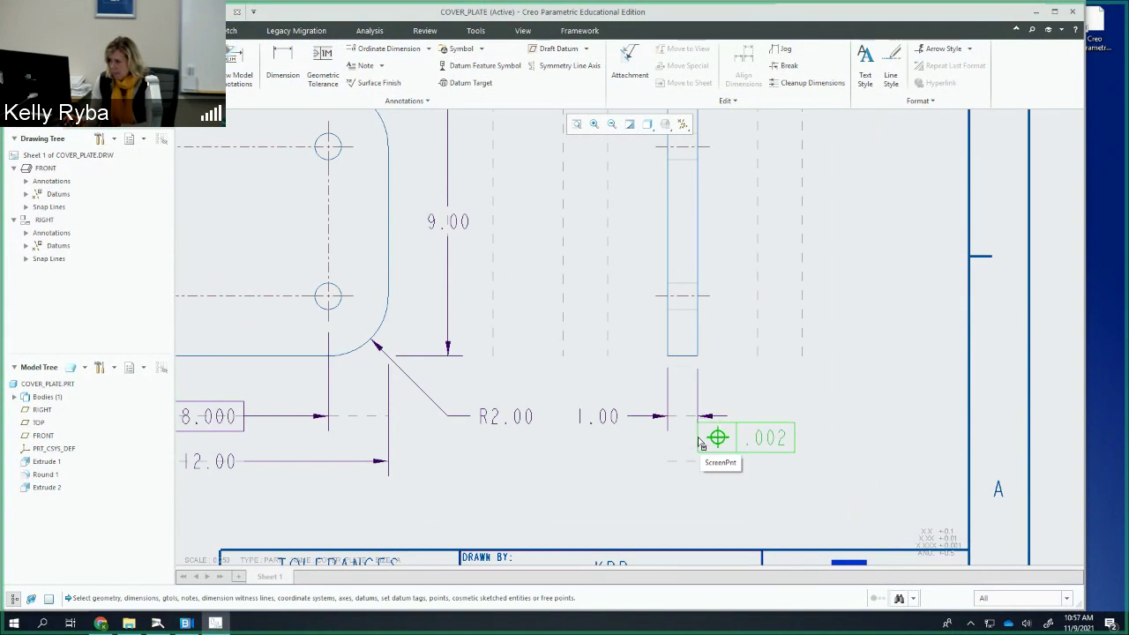
click(700, 406)
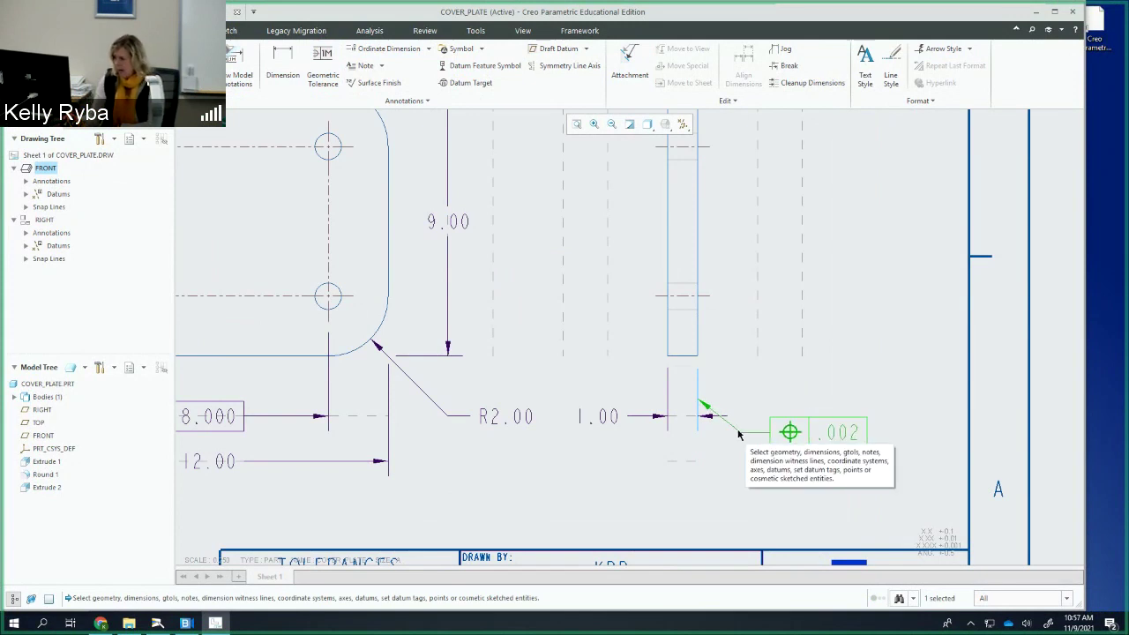
middle_click(702, 425)
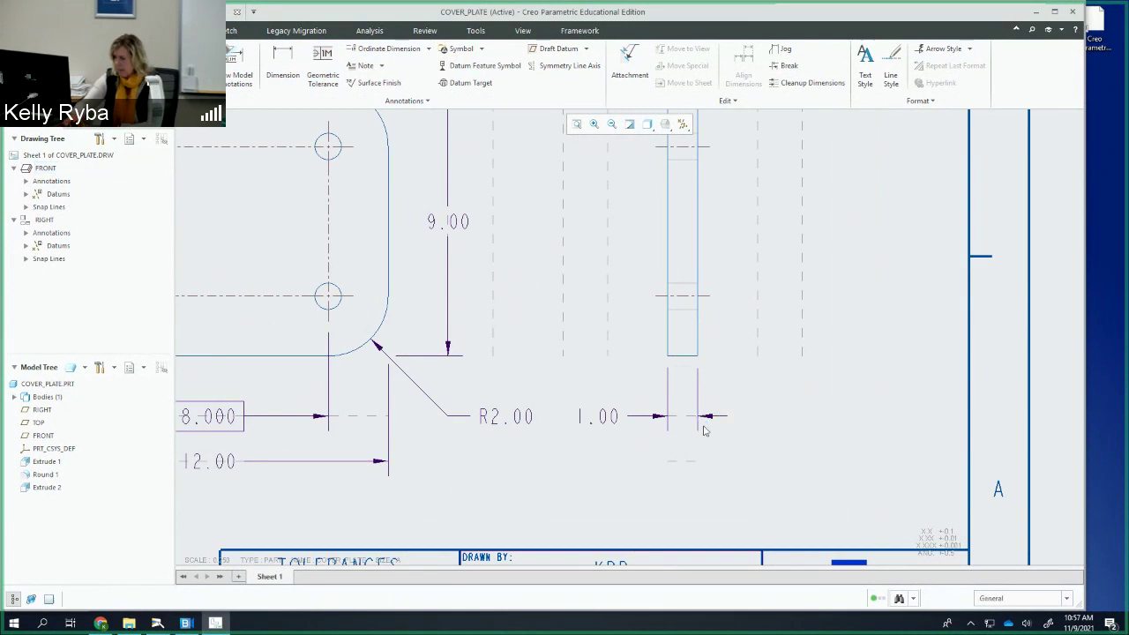
Step: Place a geometric tolerance frame against the right extension line of the 1.00 thickness dimension, just below its arrow
click(327, 67)
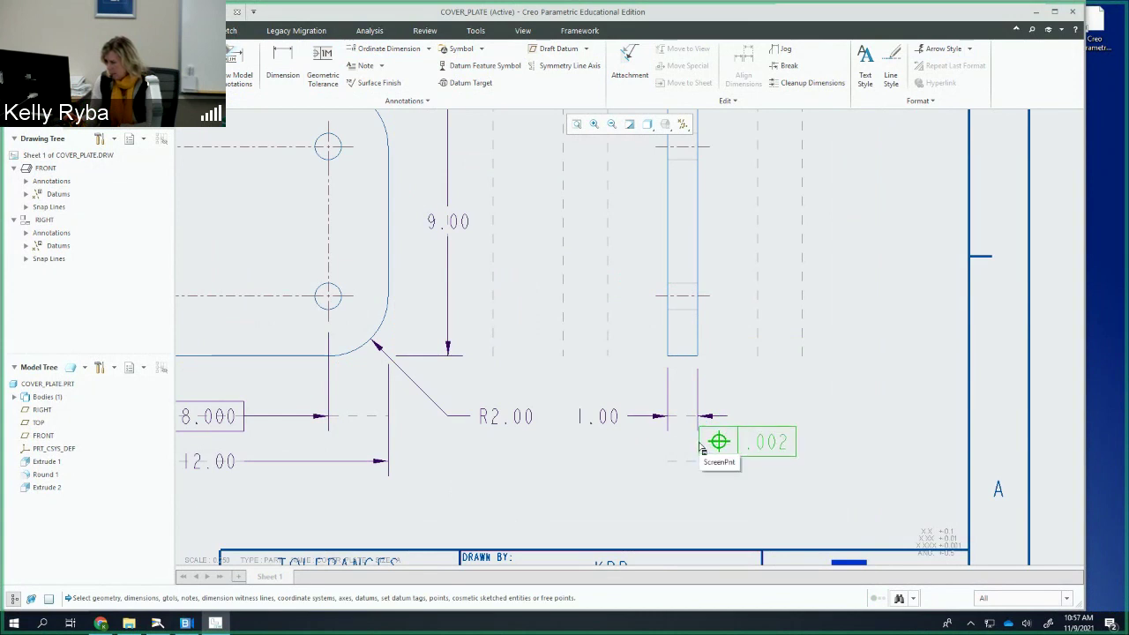
click(701, 444)
scroll(699, 437, down, 1)
scroll(699, 436, down, 1)
scroll(696, 433, up, 10)
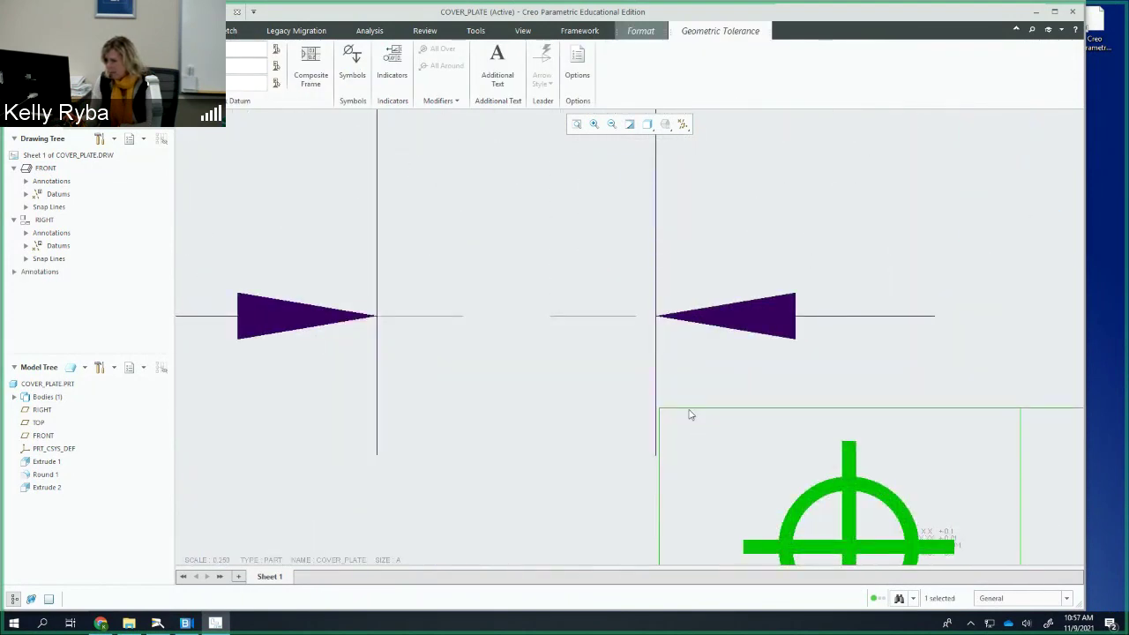
scroll(686, 436, up, 3)
scroll(653, 422, up, 3)
scroll(661, 427, down, 6)
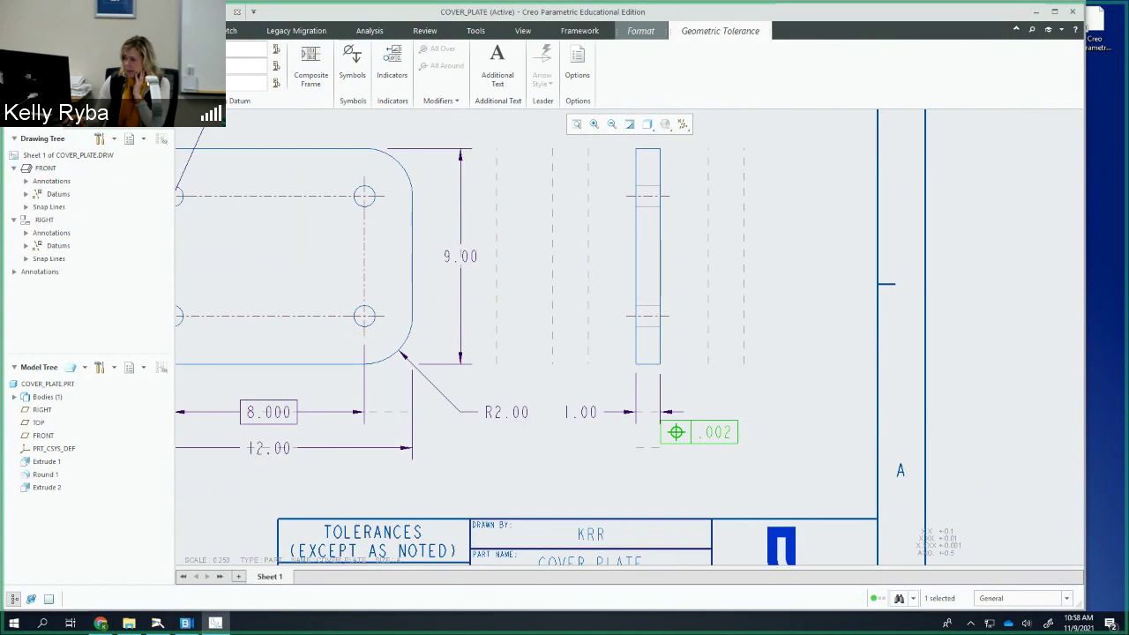
Step: Change the new geometric tolerance frame to Flatness with a tolerance value of .004
click(52, 79)
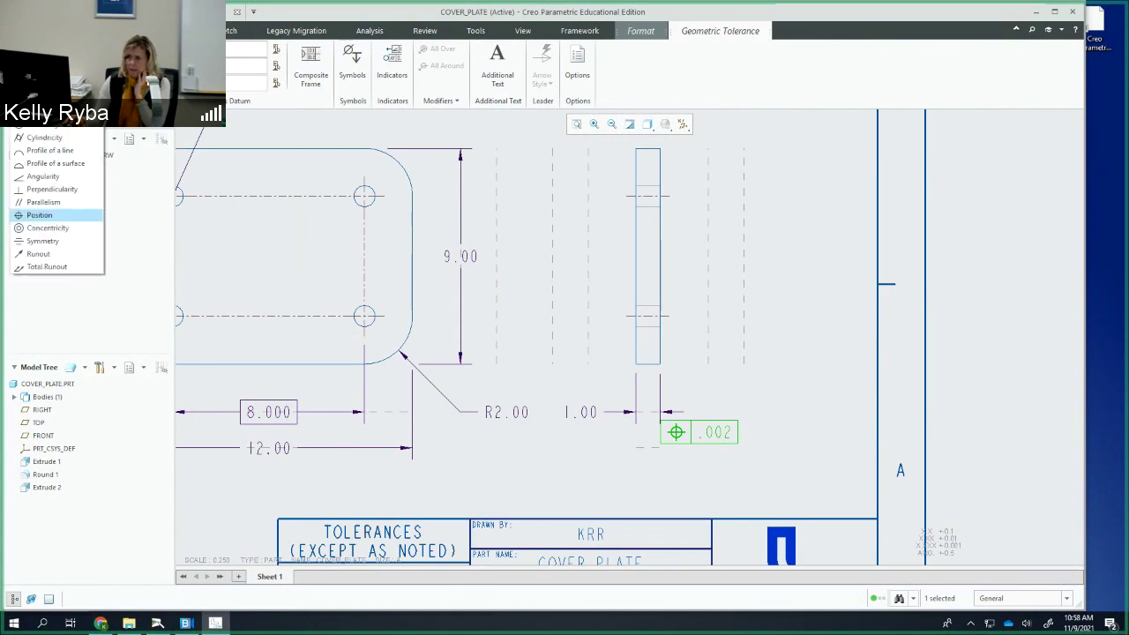
click(44, 111)
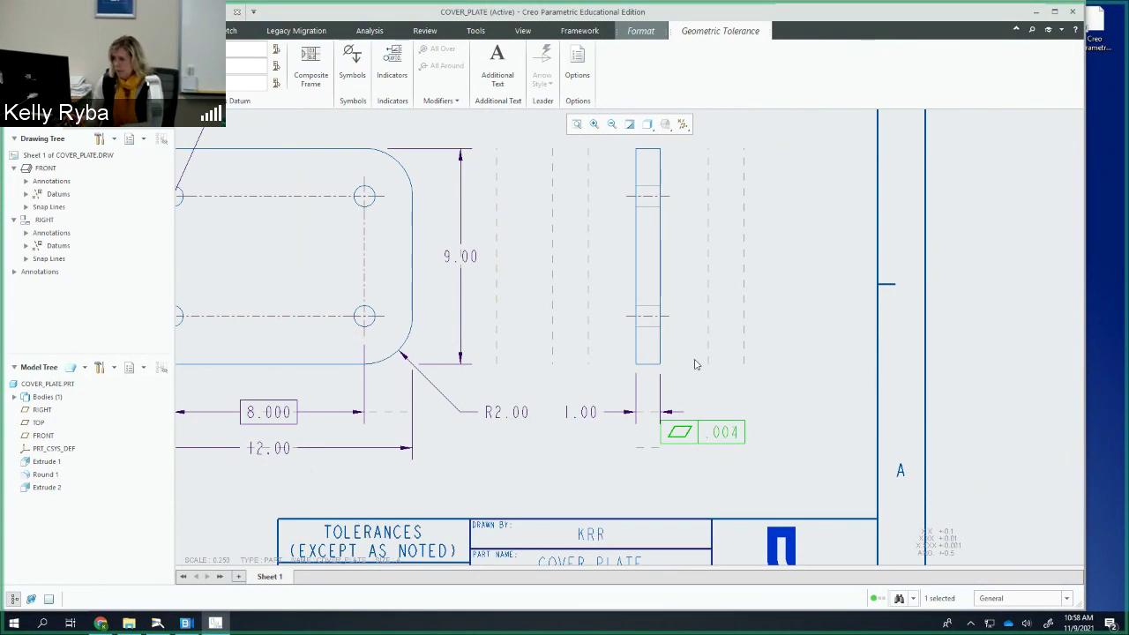
click(723, 407)
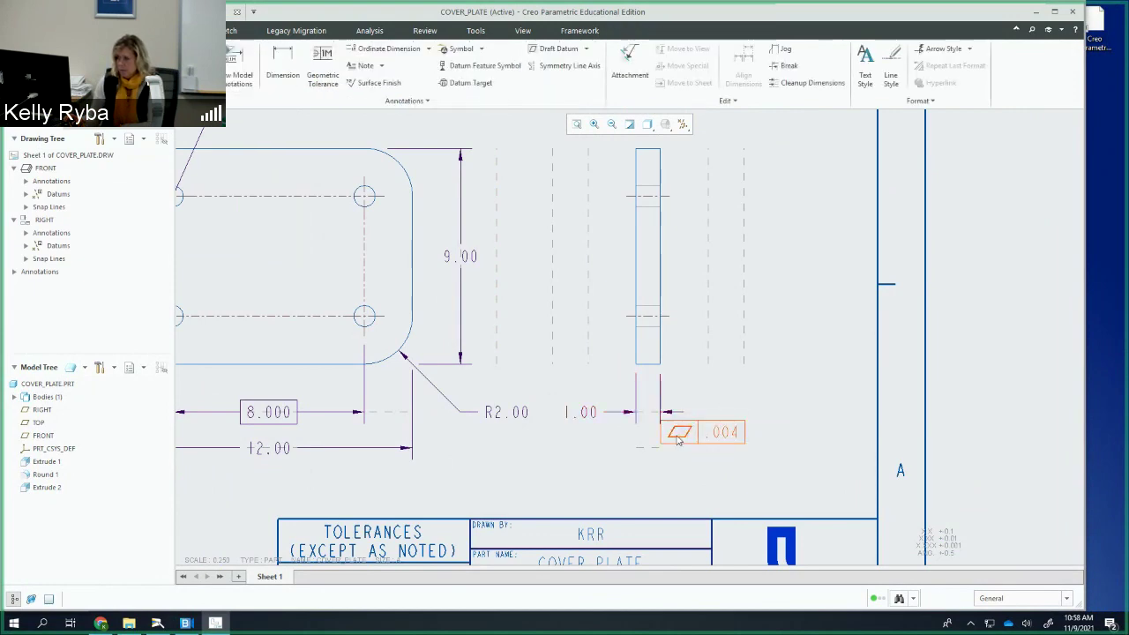
Step: Nudge the flatness frame so its left edge sits flush with the right extension line of the 1.00 dimension
scroll(677, 438, down, 3)
scroll(677, 438, up, 10)
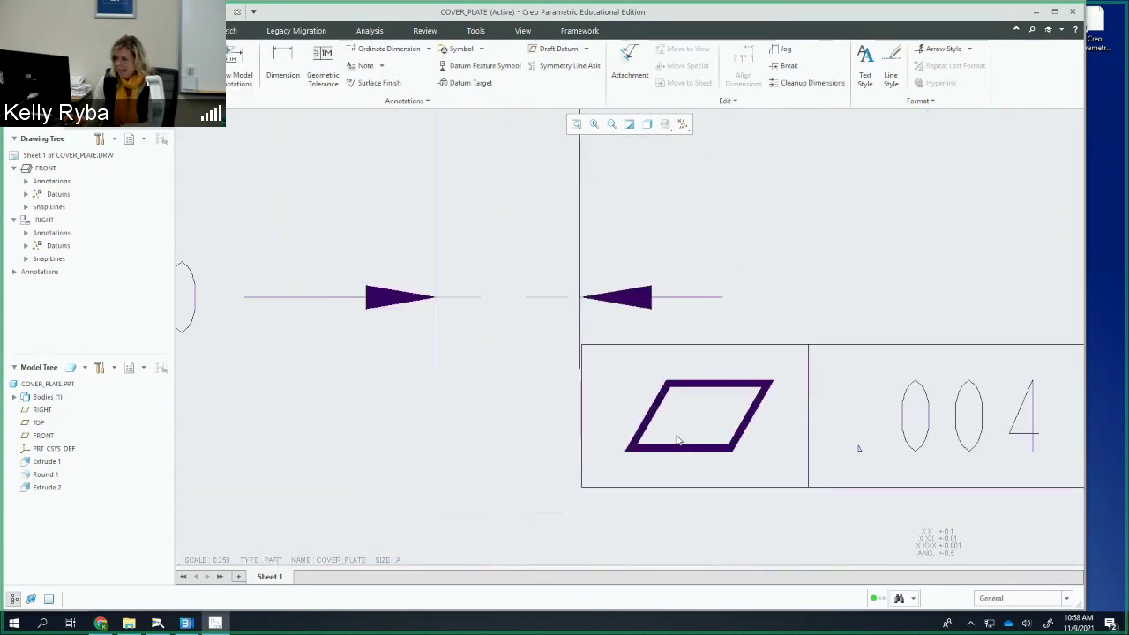
scroll(677, 438, up, 1)
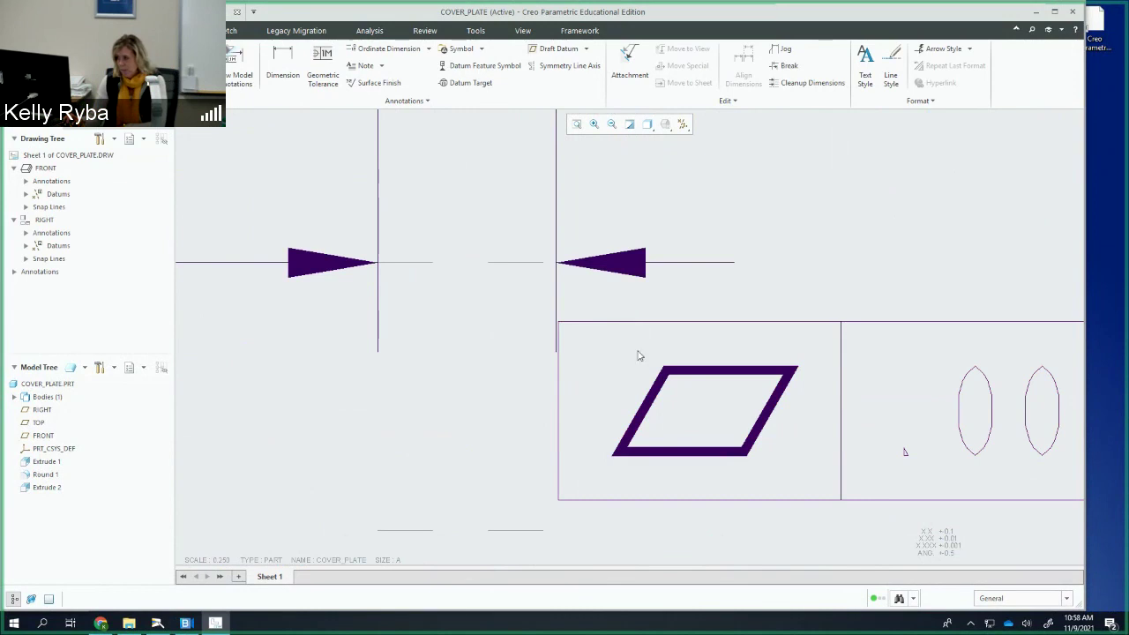
click(657, 377)
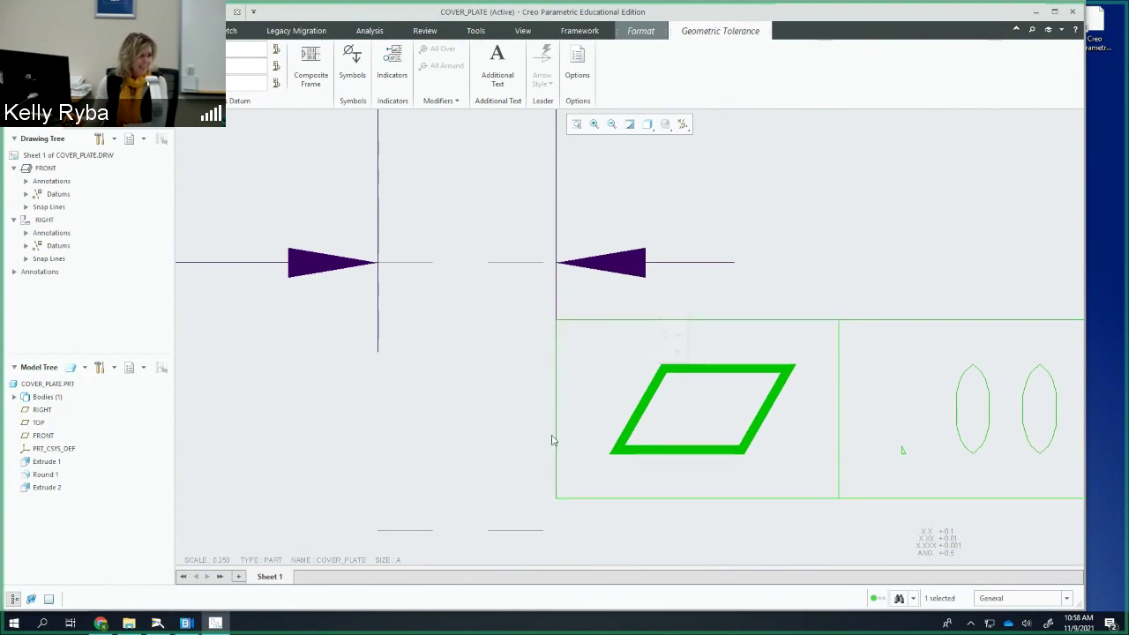
scroll(579, 429, up, 2)
scroll(579, 428, down, 5)
scroll(615, 432, down, 3)
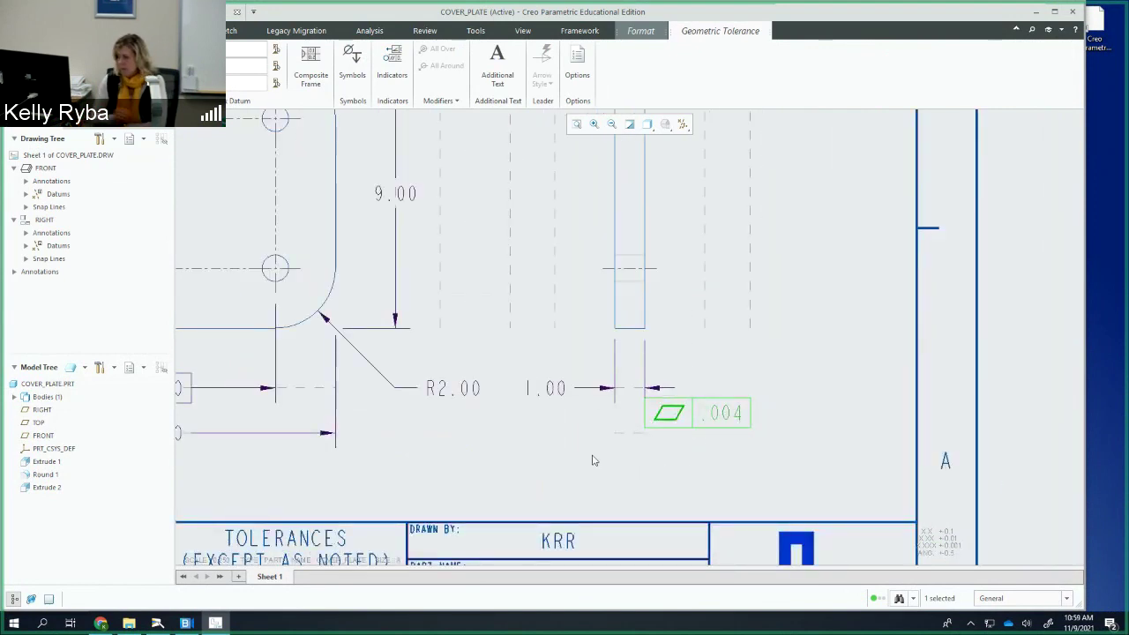
click(592, 460)
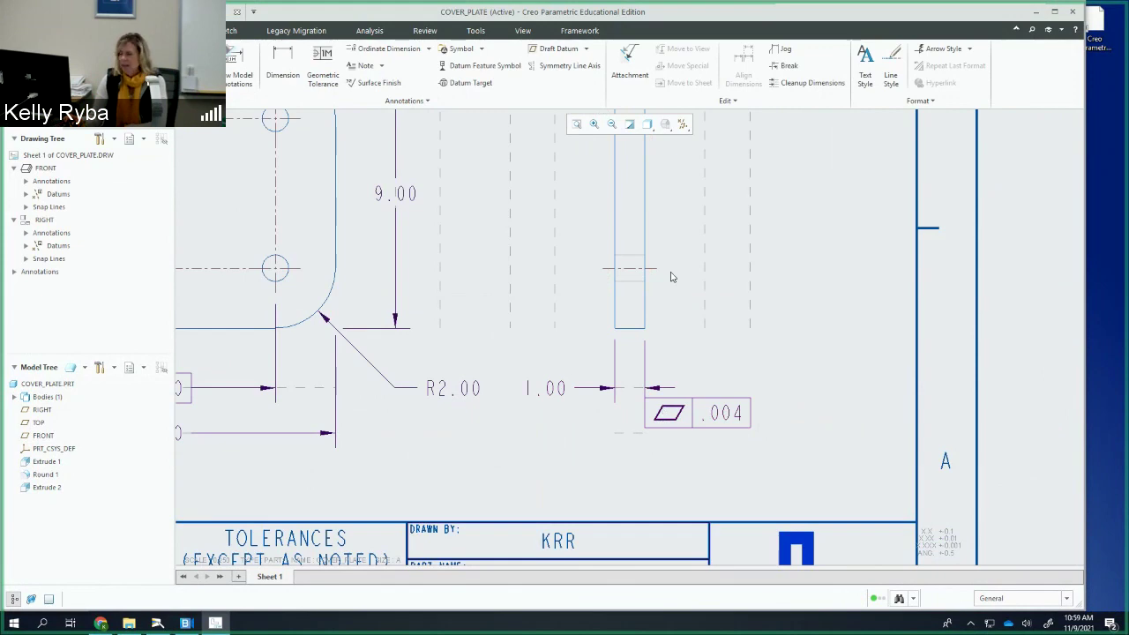
Step: Attach datum feature symbol A to the underside of the .004 flatness frame below the RIGHT view
scroll(658, 328, up, 2)
scroll(657, 326, down, 3)
scroll(656, 326, down, 2)
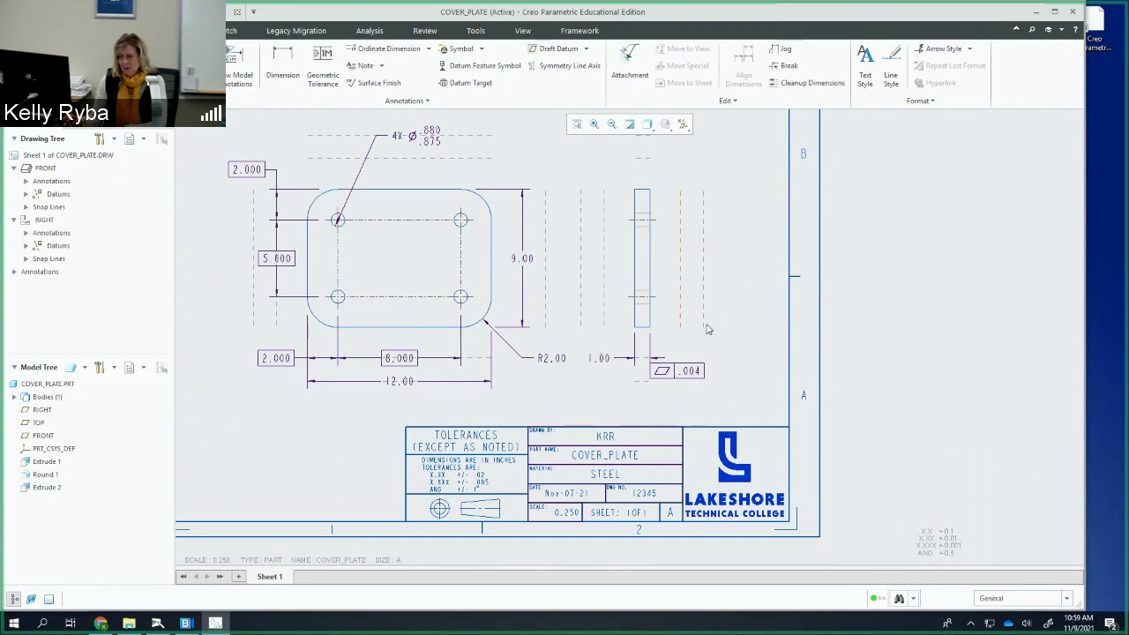
scroll(654, 377, up, 2)
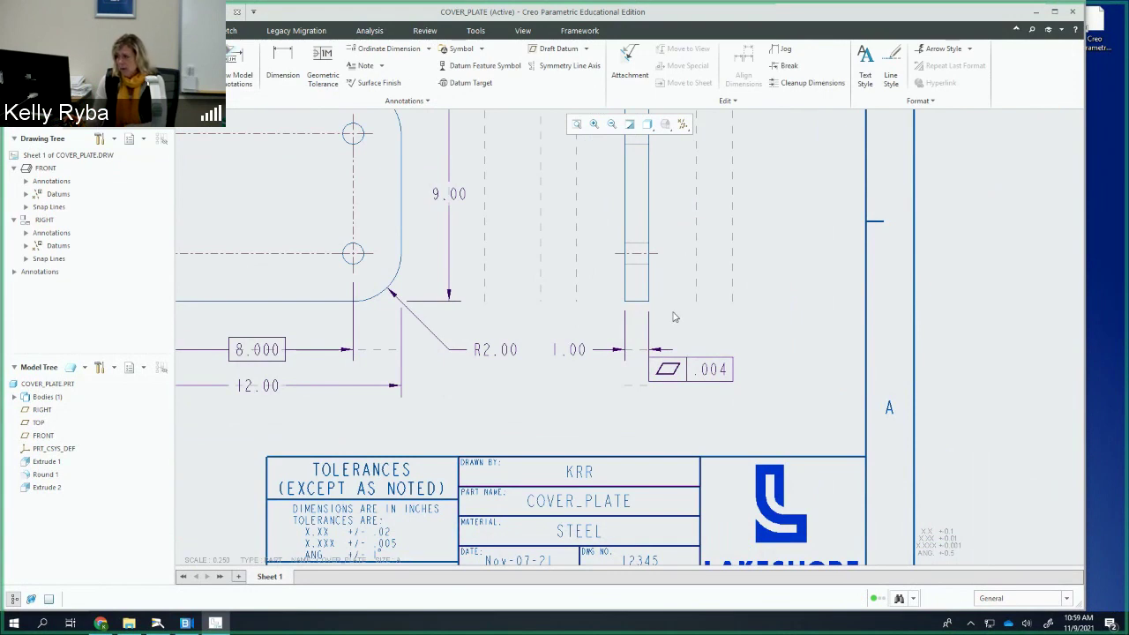
middle_drag(674, 317, 590, 325)
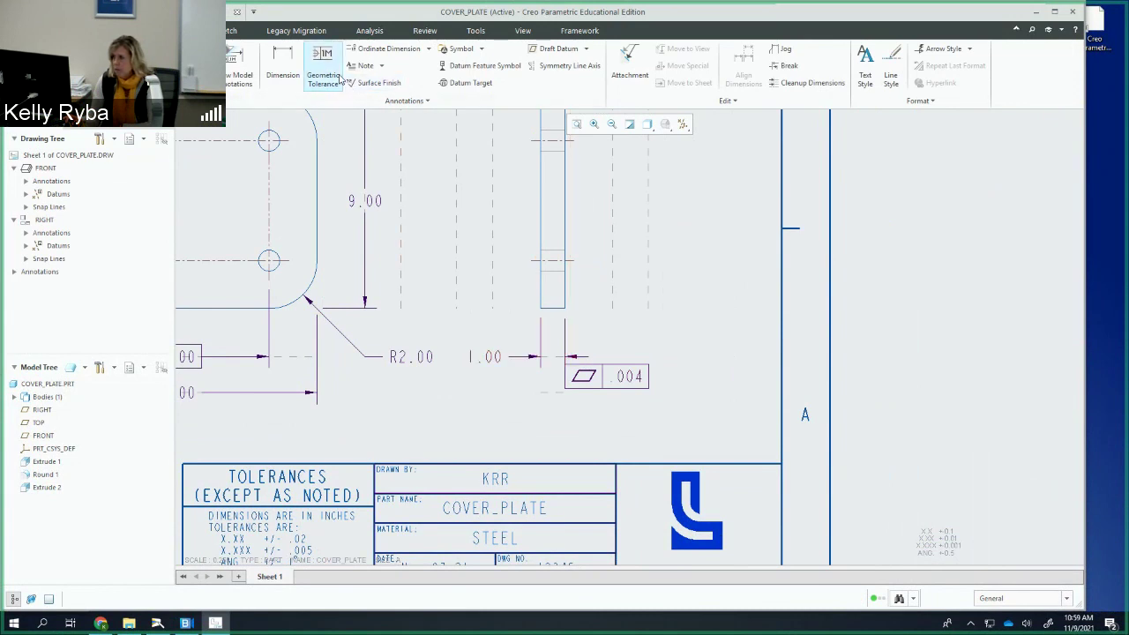
click(486, 71)
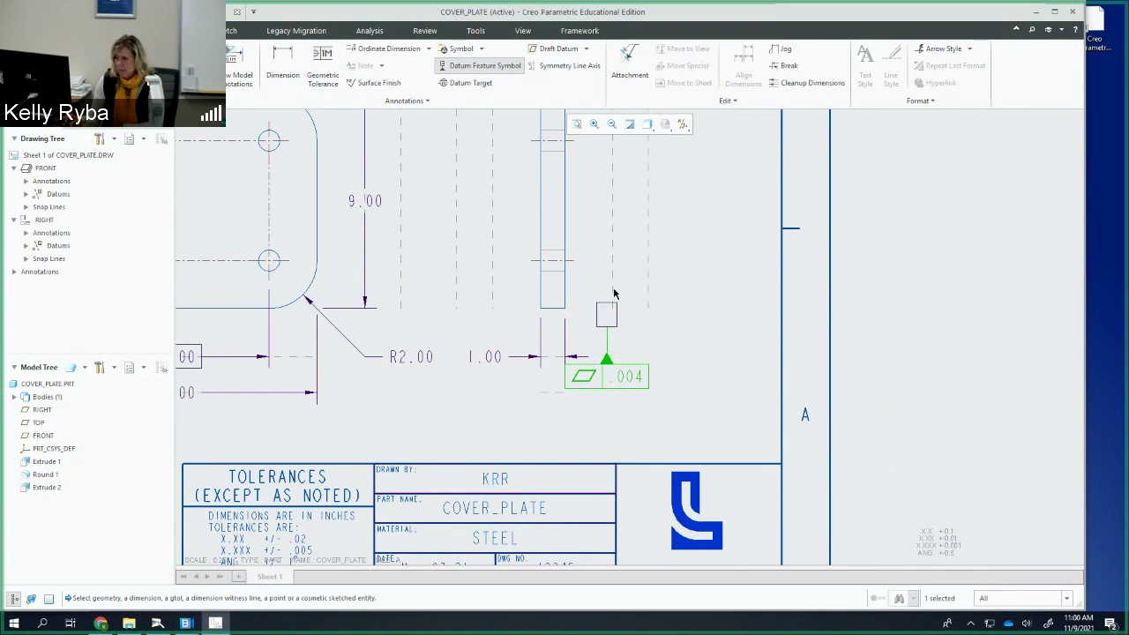
middle_click(628, 454)
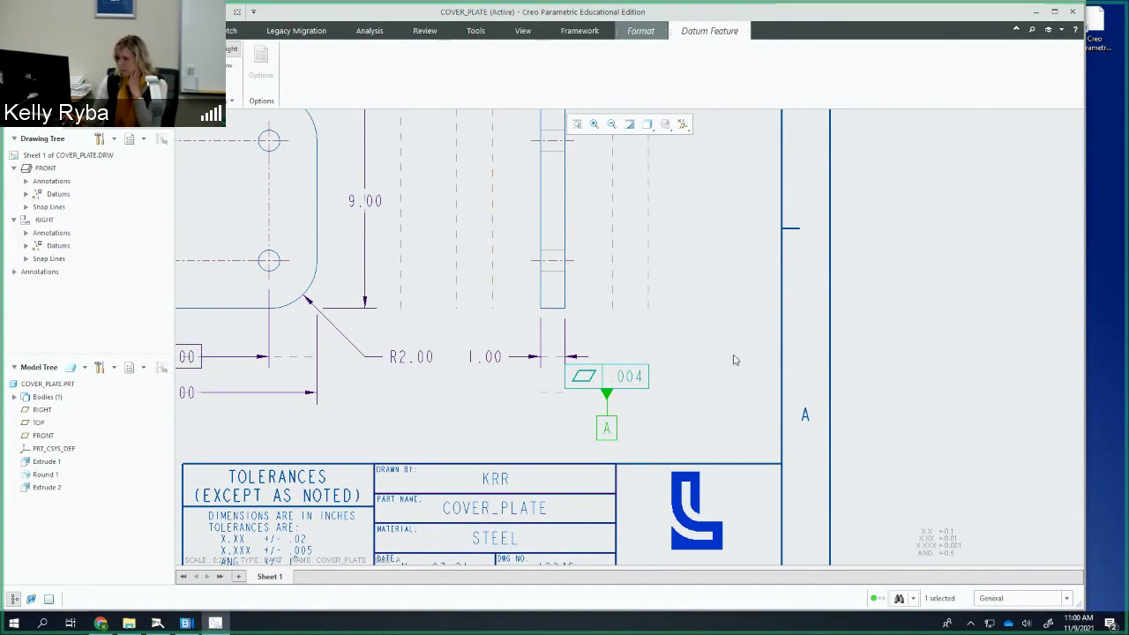
click(688, 388)
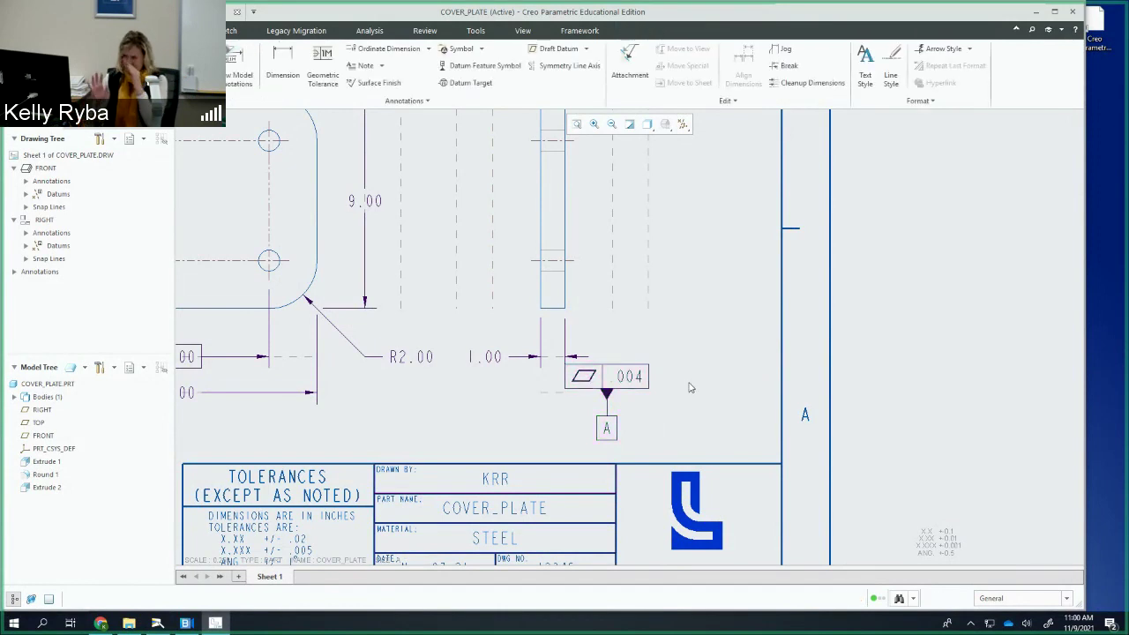
Step: Shift datum feature symbol A slightly to the left along the underside of the flatness frame
click(603, 425)
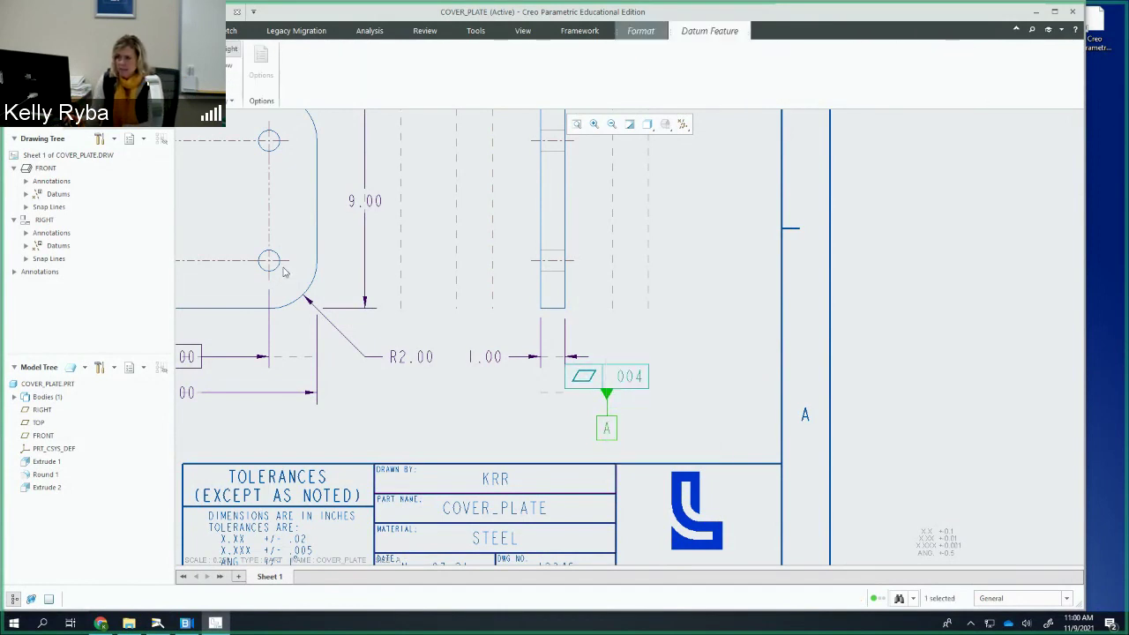
mouse_move(608, 425)
mouse_down()
mouse_move(617, 422)
mouse_move(586, 429)
mouse_move(623, 426)
mouse_move(597, 425)
mouse_up()
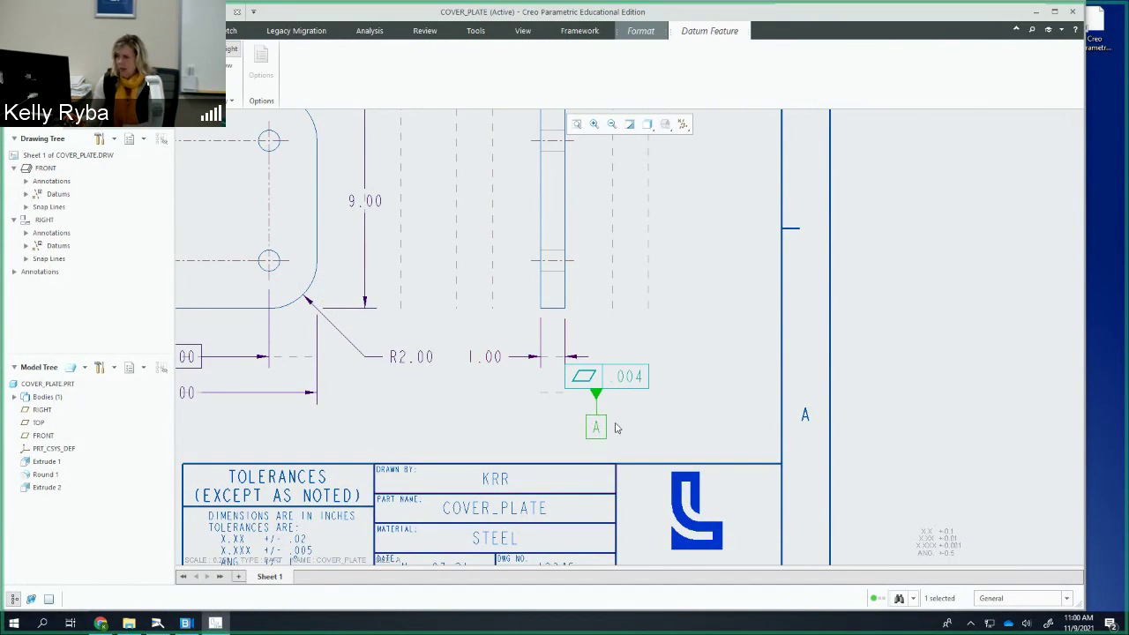
click(631, 420)
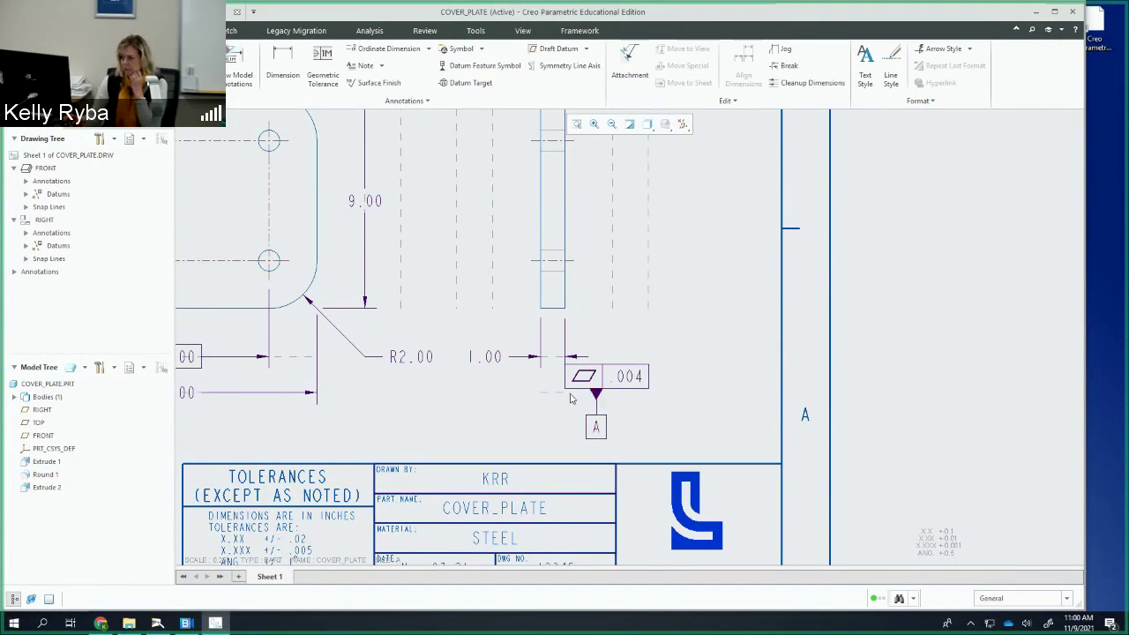
Step: Check the guide's datum B callout and place a .004 geometric tolerance frame below the left end of the 12.00 dimension
scroll(562, 399, down, 3)
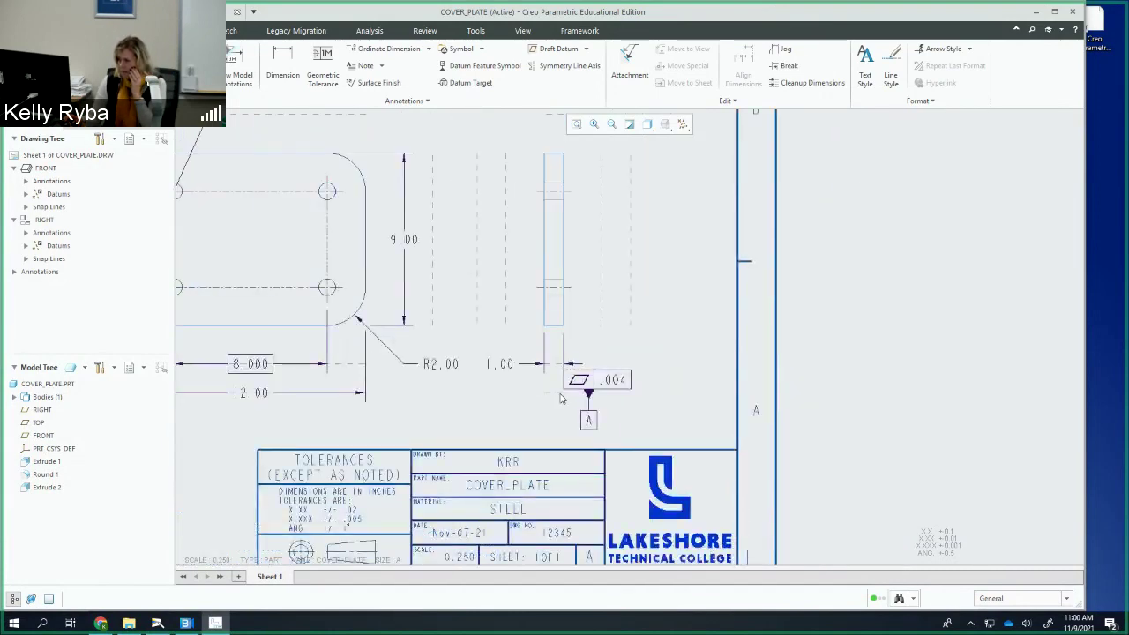
middle_drag(569, 398, 659, 410)
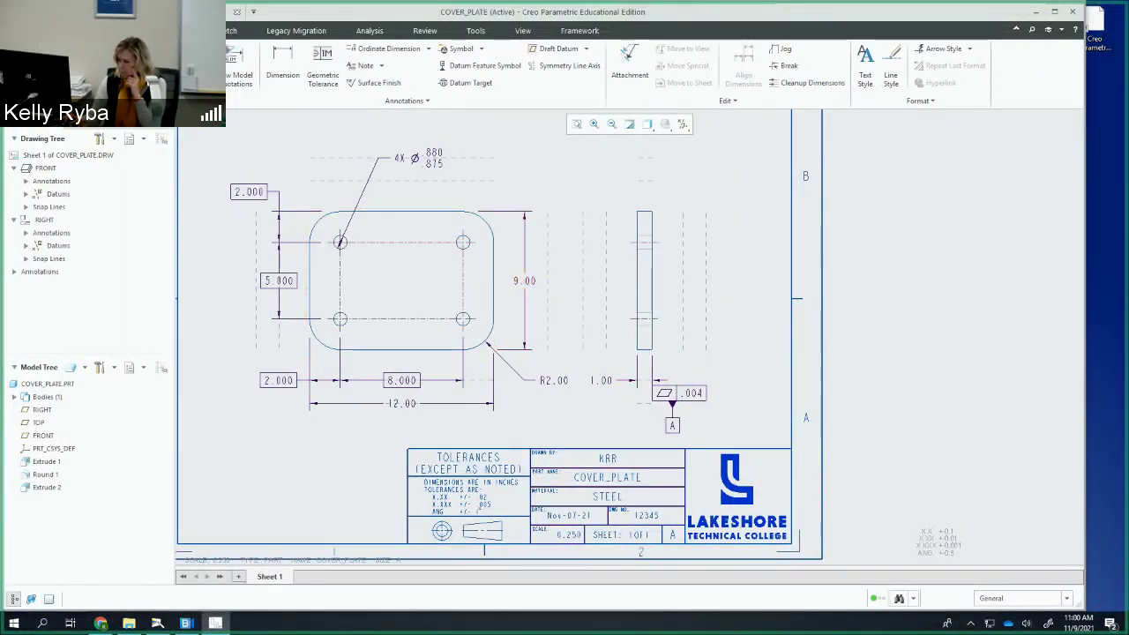
click(157, 623)
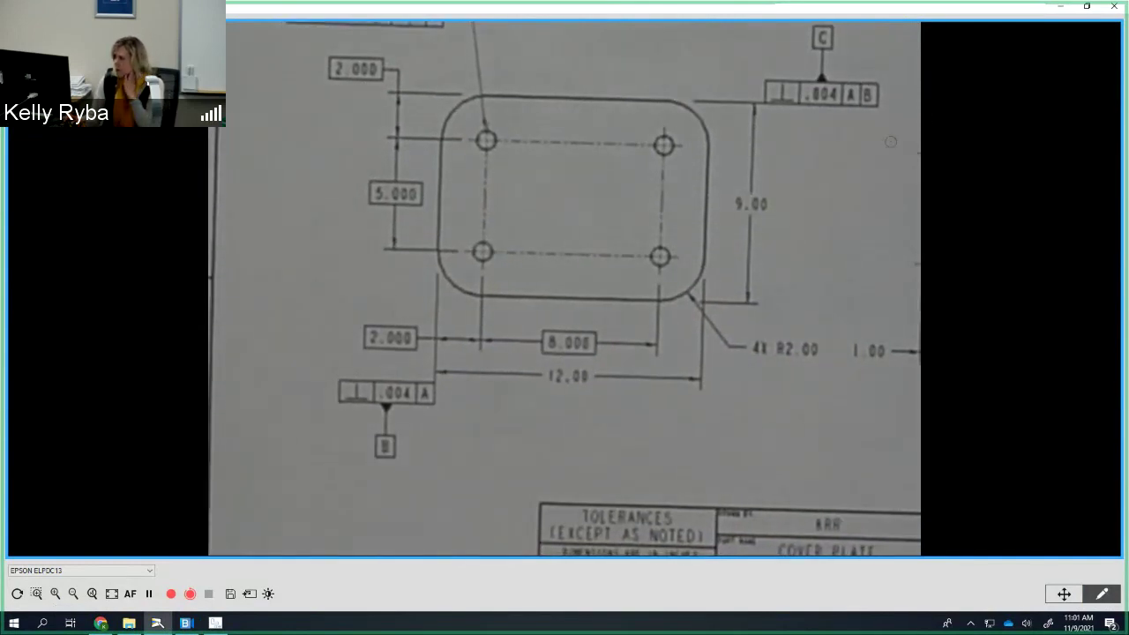
click(1060, 6)
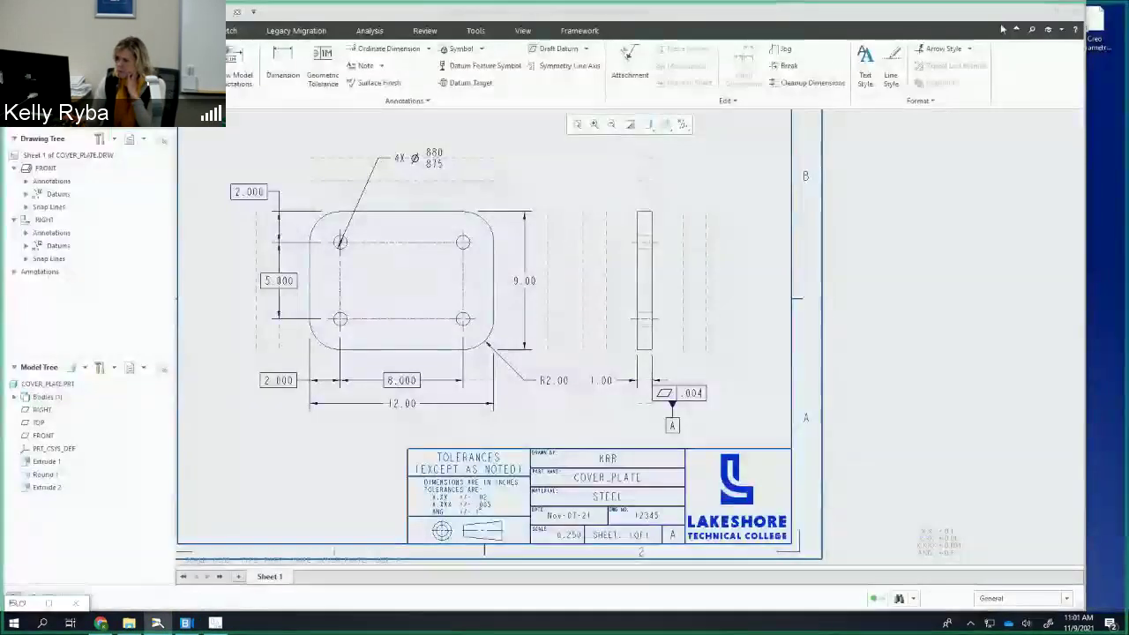
click(332, 74)
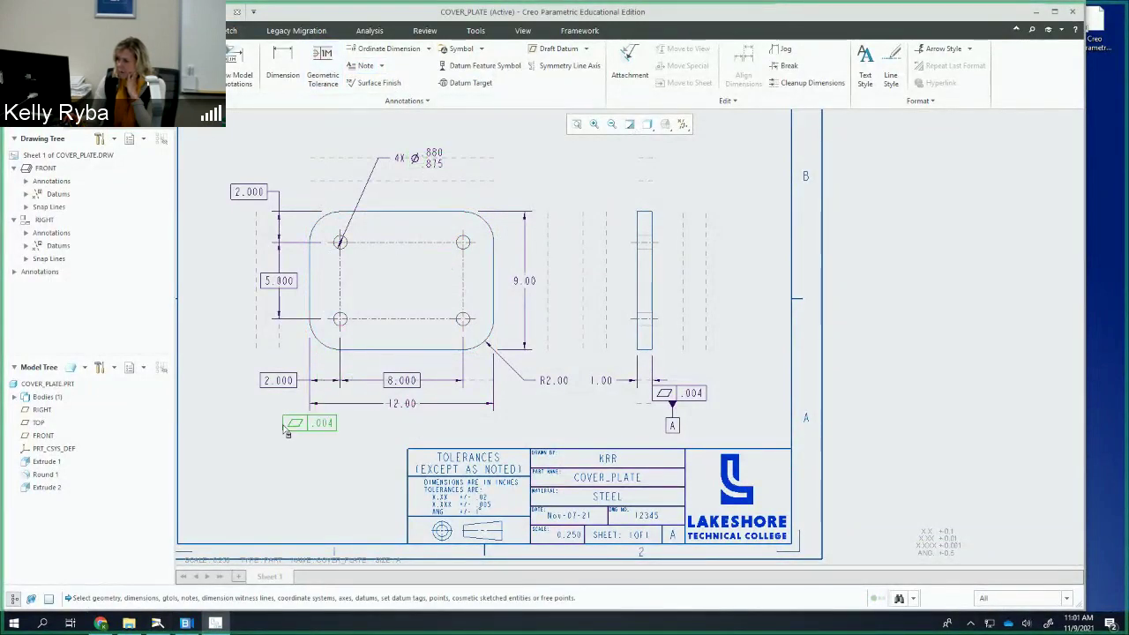
scroll(259, 423, up, 2)
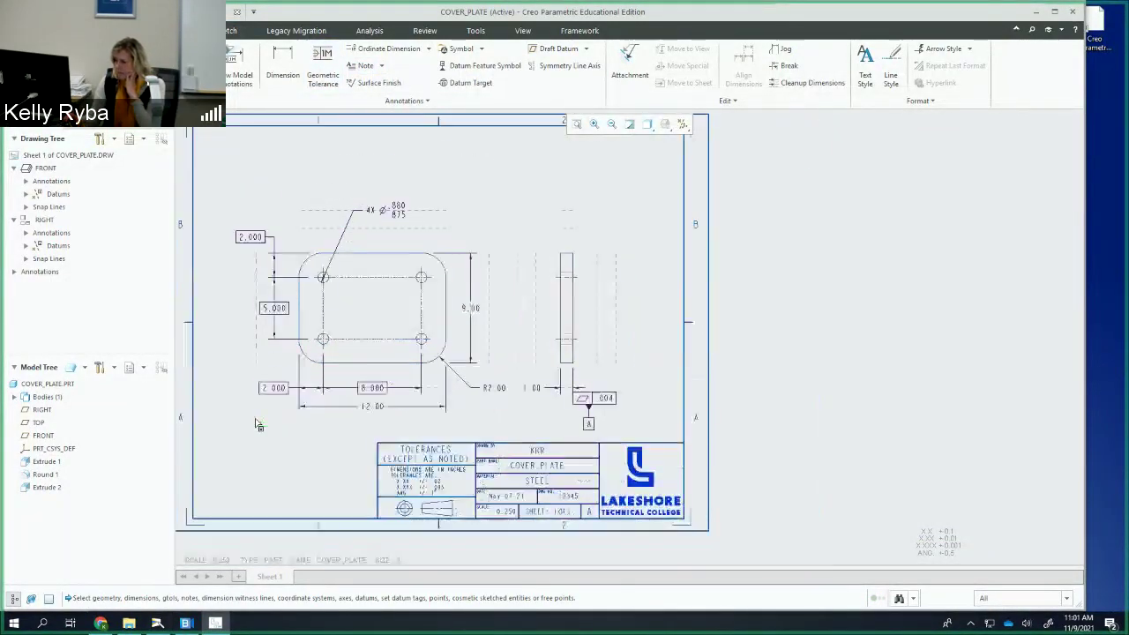
scroll(260, 423, down, 7)
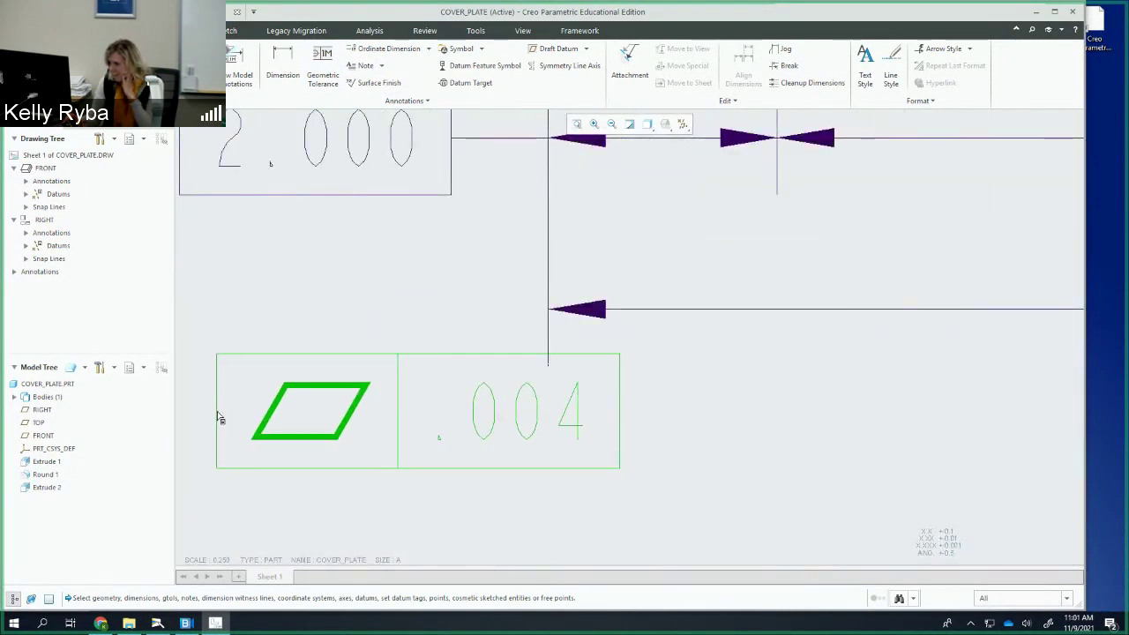
scroll(220, 413, up, 2)
middle_drag(219, 412, 321, 418)
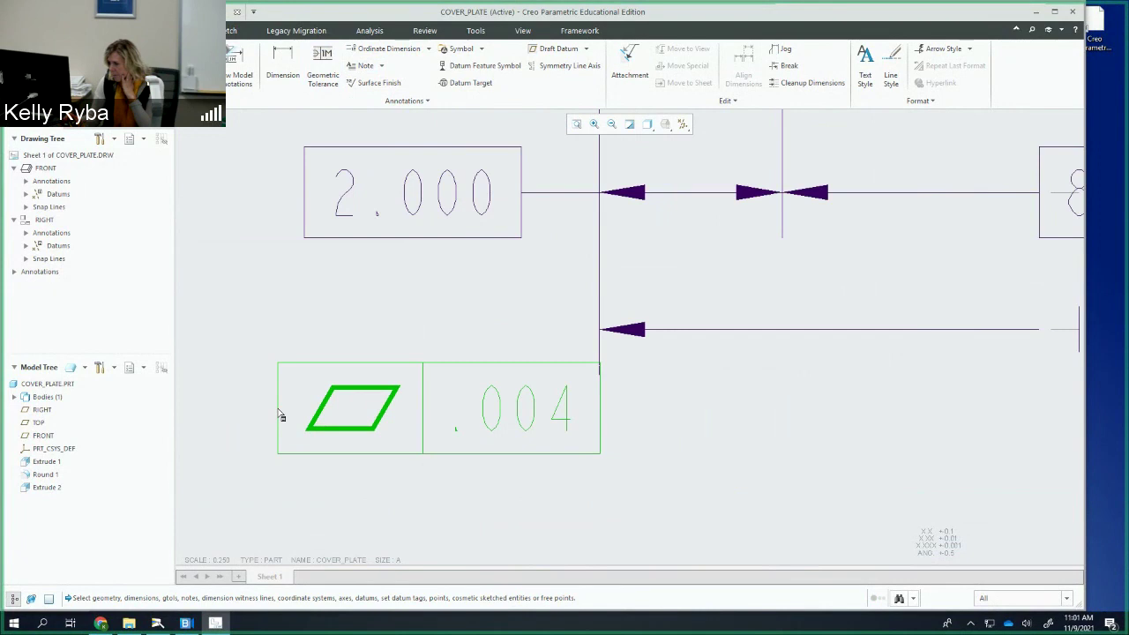
middle_click(280, 416)
scroll(605, 388, up, 2)
scroll(608, 395, down, 5)
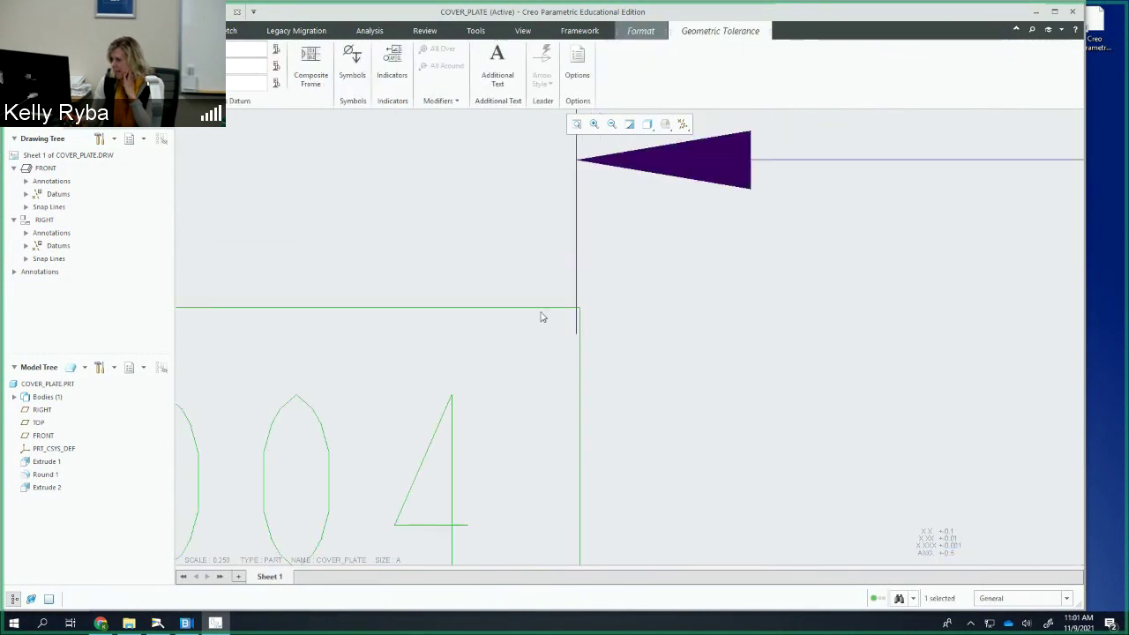
click(453, 424)
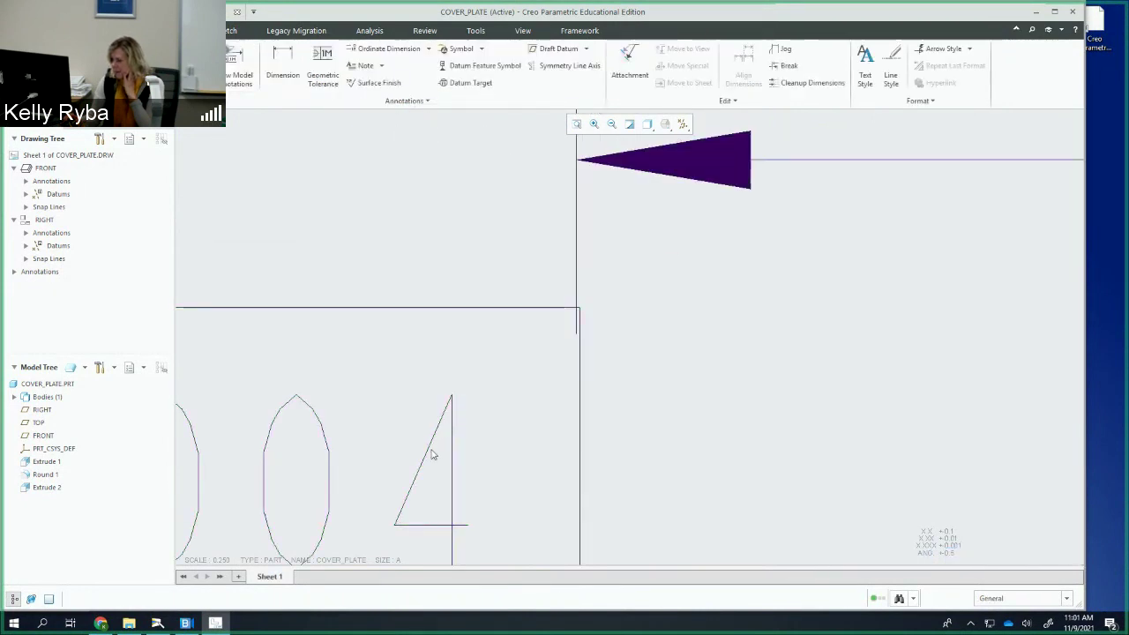
Step: Nudge the .004 flatness frame so its right edge sits flush with the left extension line of the 12.00 dimension
scroll(432, 445, up, 4)
scroll(323, 441, down, 2)
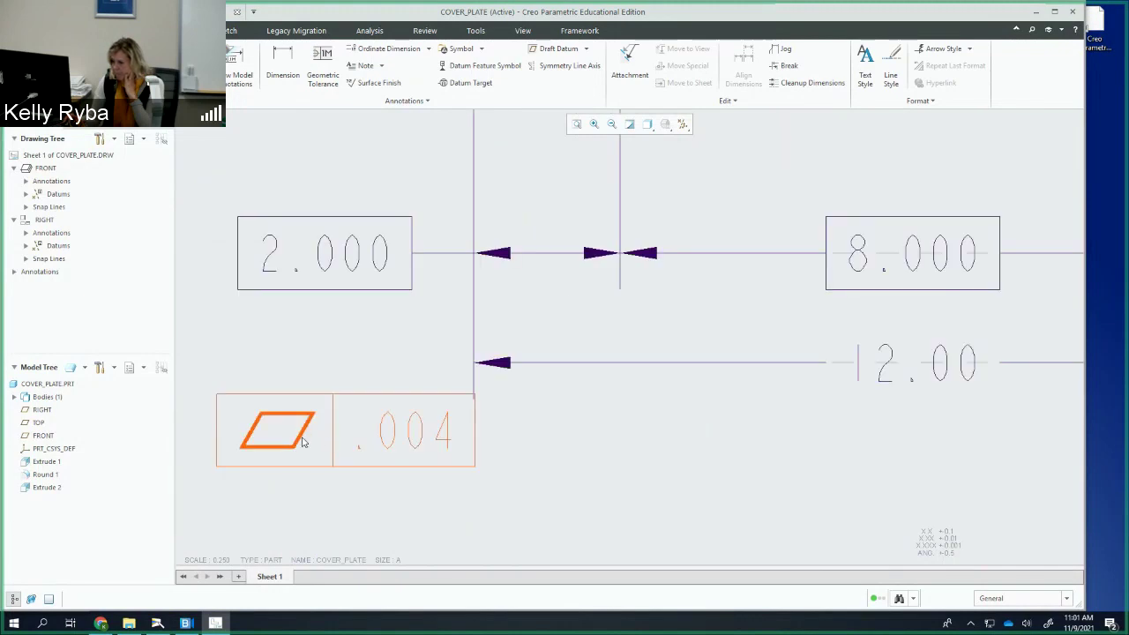
click(300, 436)
scroll(471, 414, down, 4)
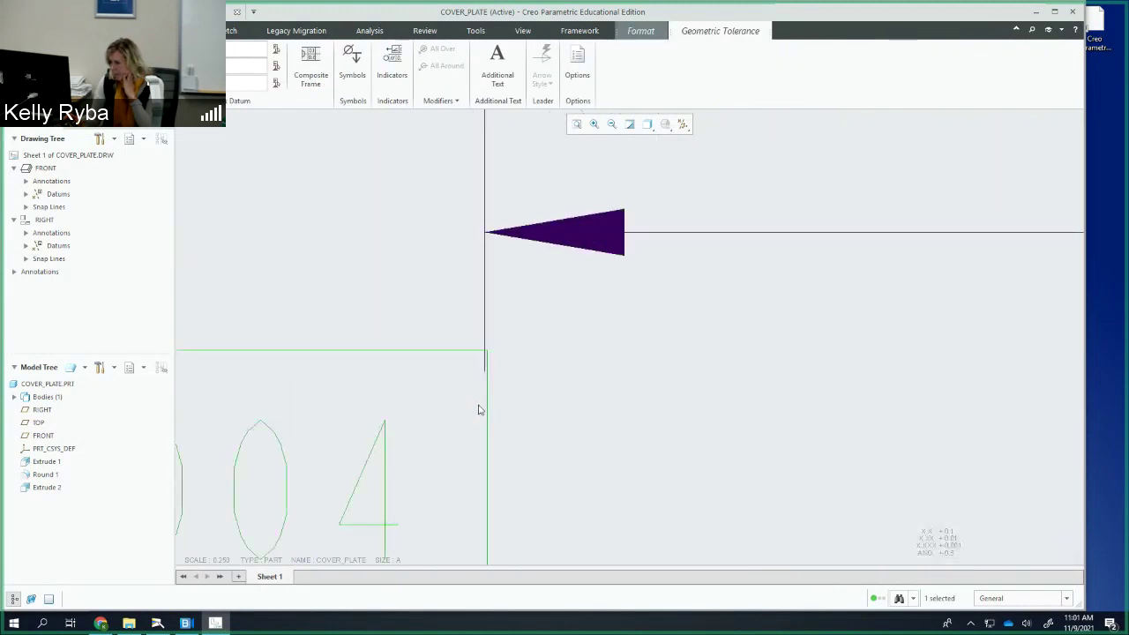
scroll(471, 414, down, 2)
scroll(661, 386, up, 2)
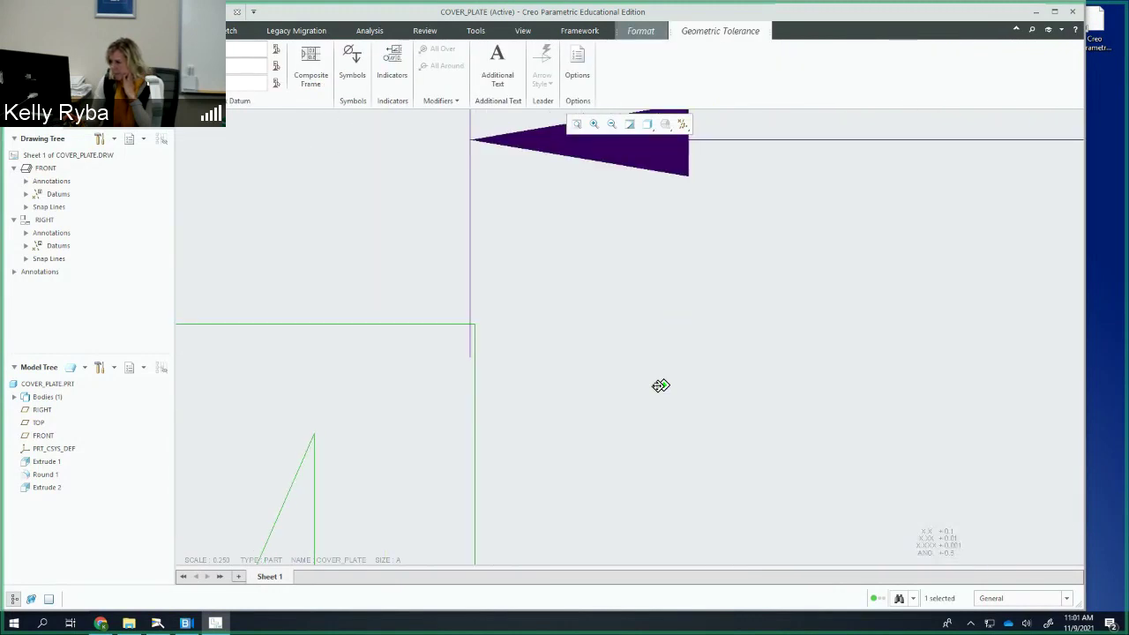
scroll(423, 422, up, 2)
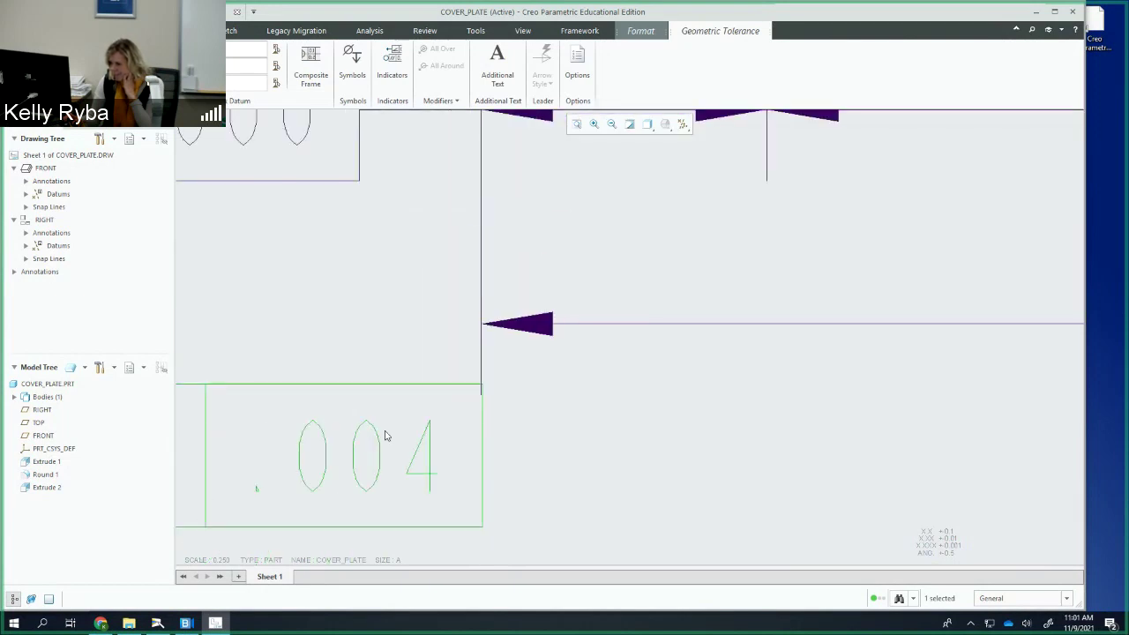
scroll(431, 433, down, 2)
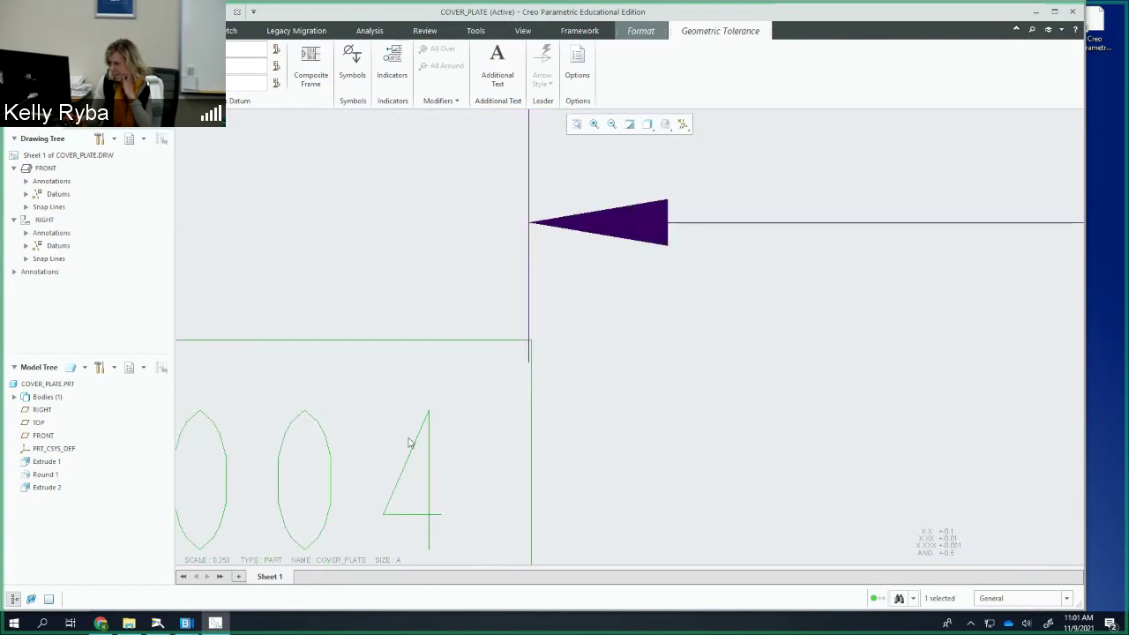
click(263, 461)
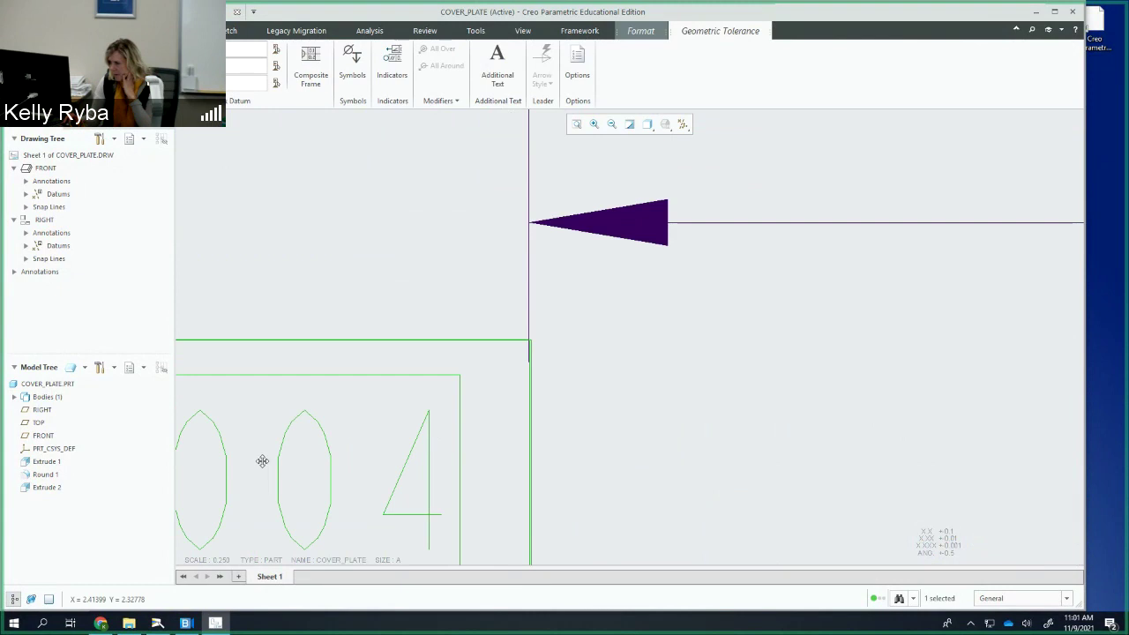
scroll(479, 421, down, 3)
scroll(479, 421, up, 5)
middle_drag(552, 402, 533, 367)
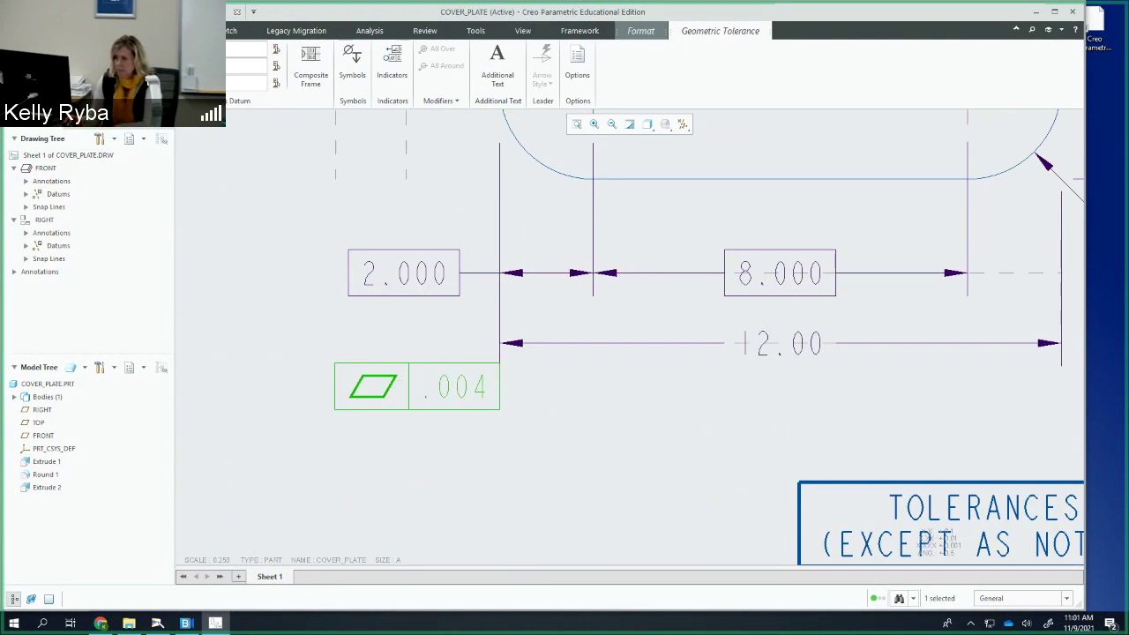
Step: Change the frame below the 12.00 dimension to perpendicularity with datum reference A and realign its right edge to the extension line
click(53, 75)
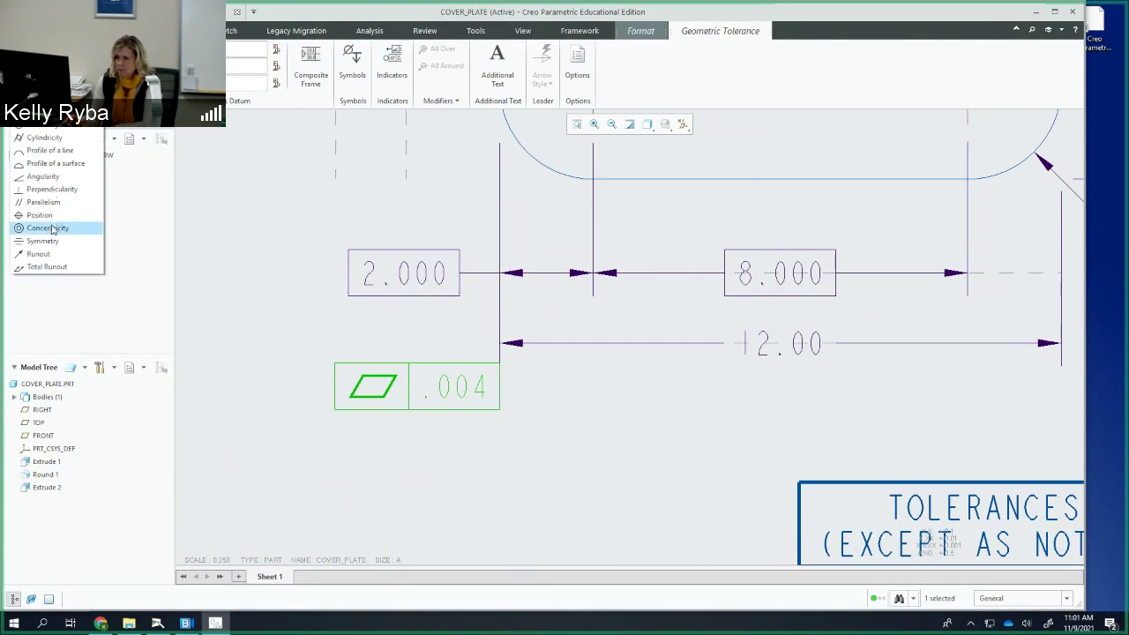
click(50, 199)
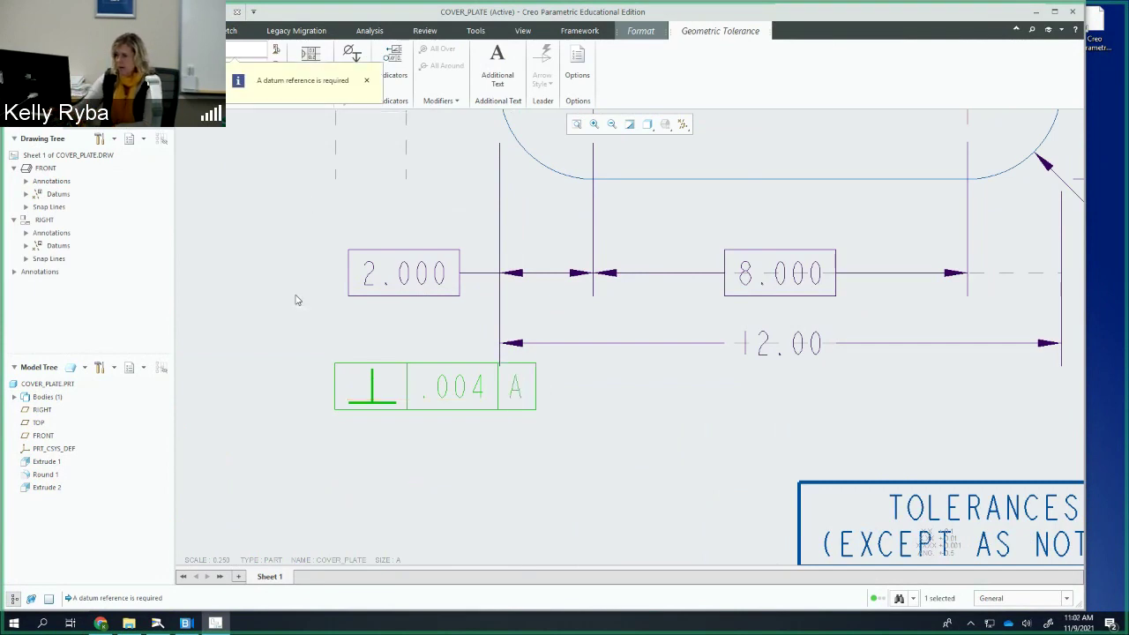
text(A)
click(485, 461)
drag(485, 390, 475, 390)
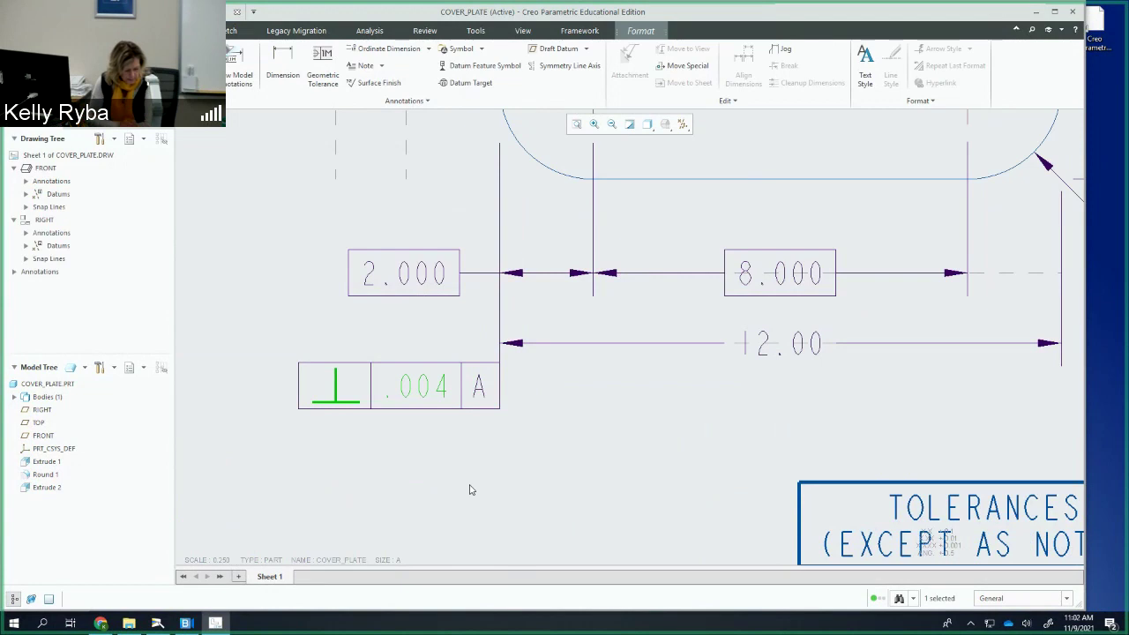
Step: Attach datum feature symbol B to the underside of the .004 perpendicularity frame below the 12.00 dimension
click(459, 71)
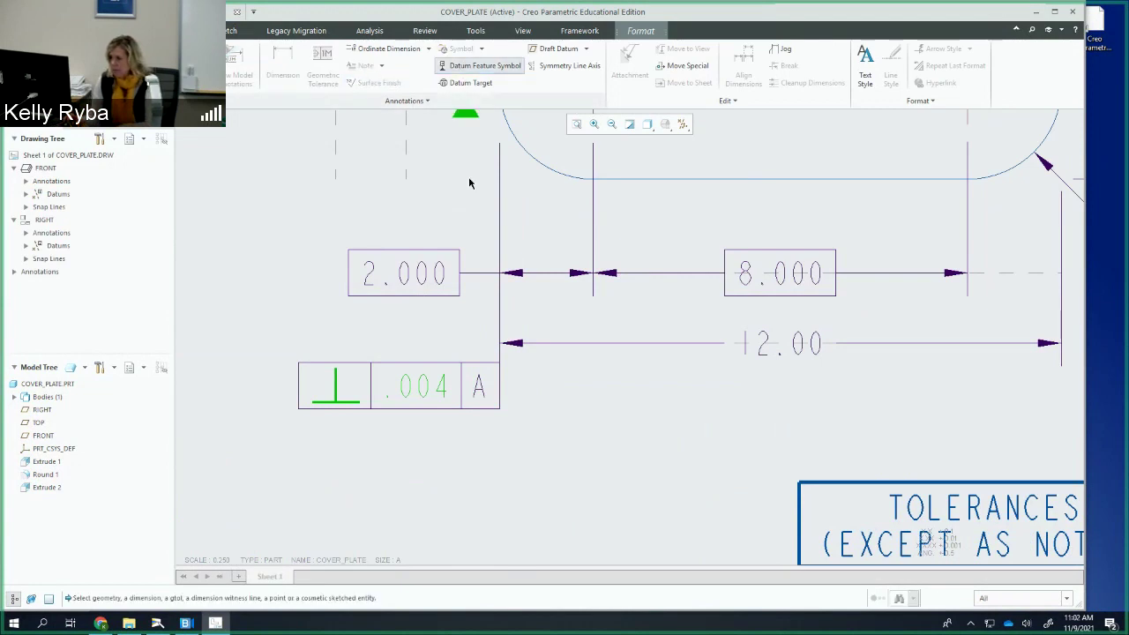
click(401, 381)
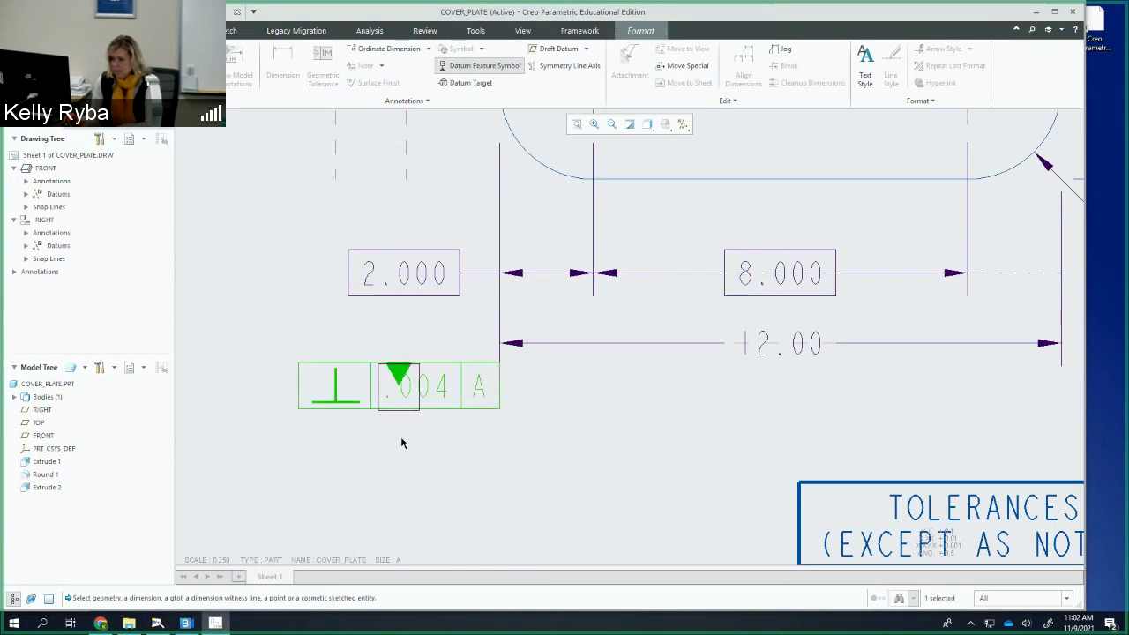
click(404, 545)
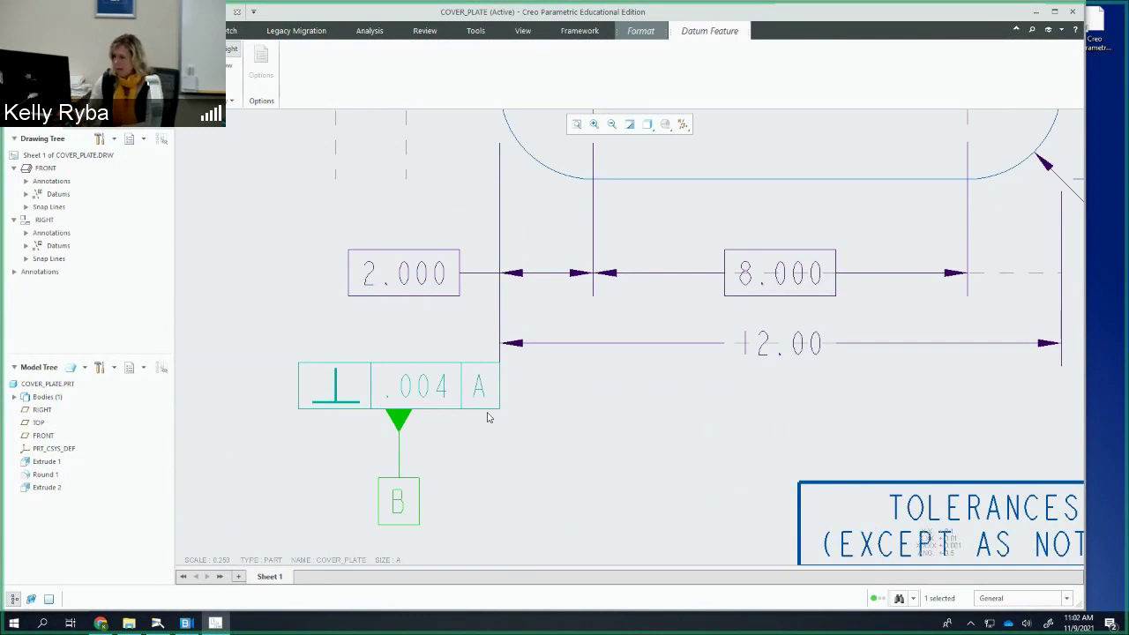
click(522, 467)
Step: Place a .004 perpendicularity frame on the upper extension line of the 9.00 dimension, referencing datums A and B
scroll(564, 461, down, 2)
scroll(565, 461, up, 5)
mouse_move(657, 431)
middle_down()
mouse_move(457, 423)
mouse_move(467, 419)
middle_up()
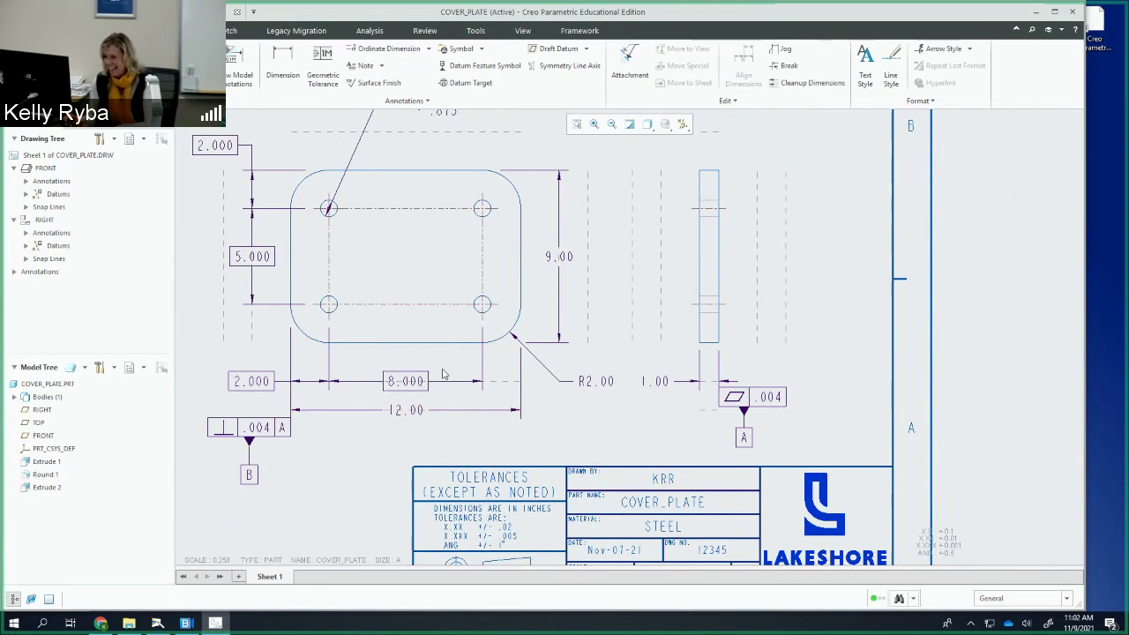
middle_drag(442, 373, 431, 400)
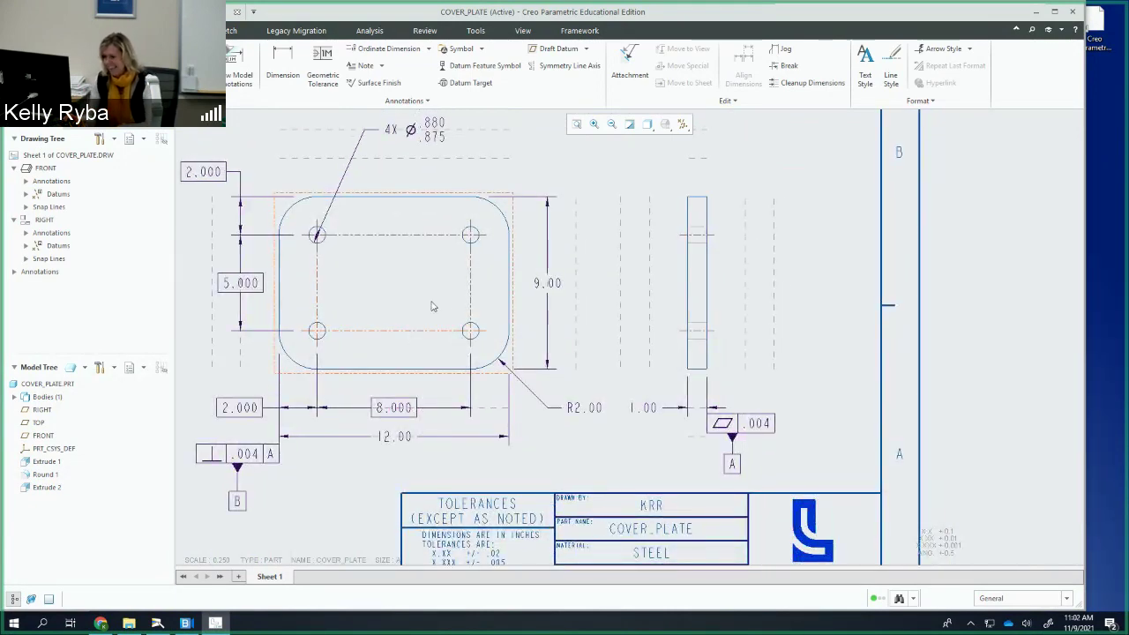
middle_drag(540, 264, 461, 326)
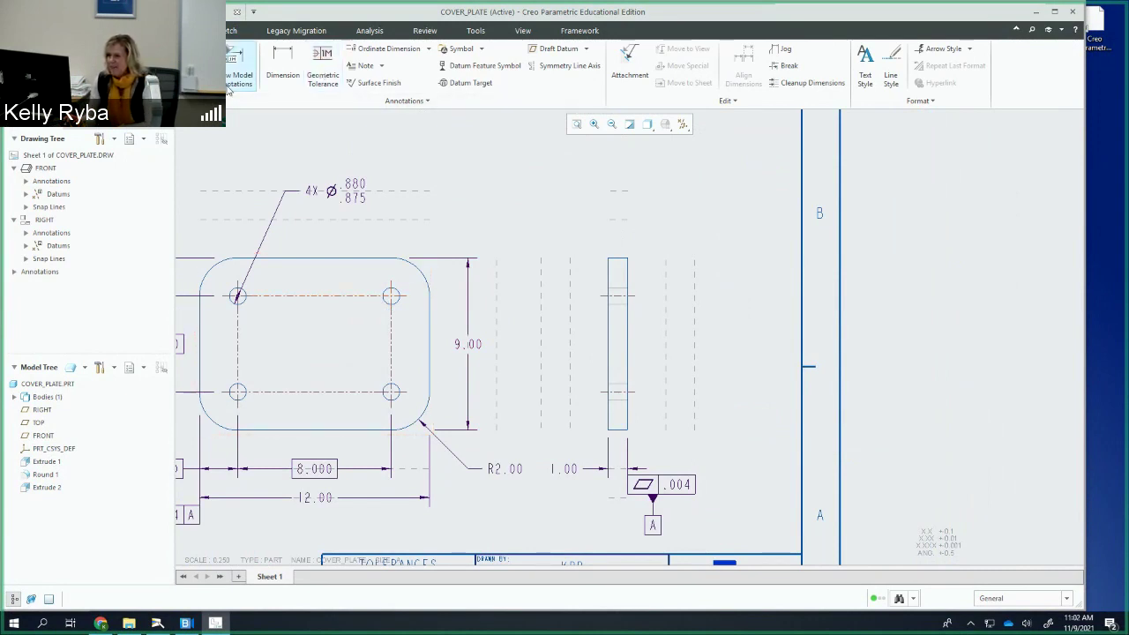
click(323, 69)
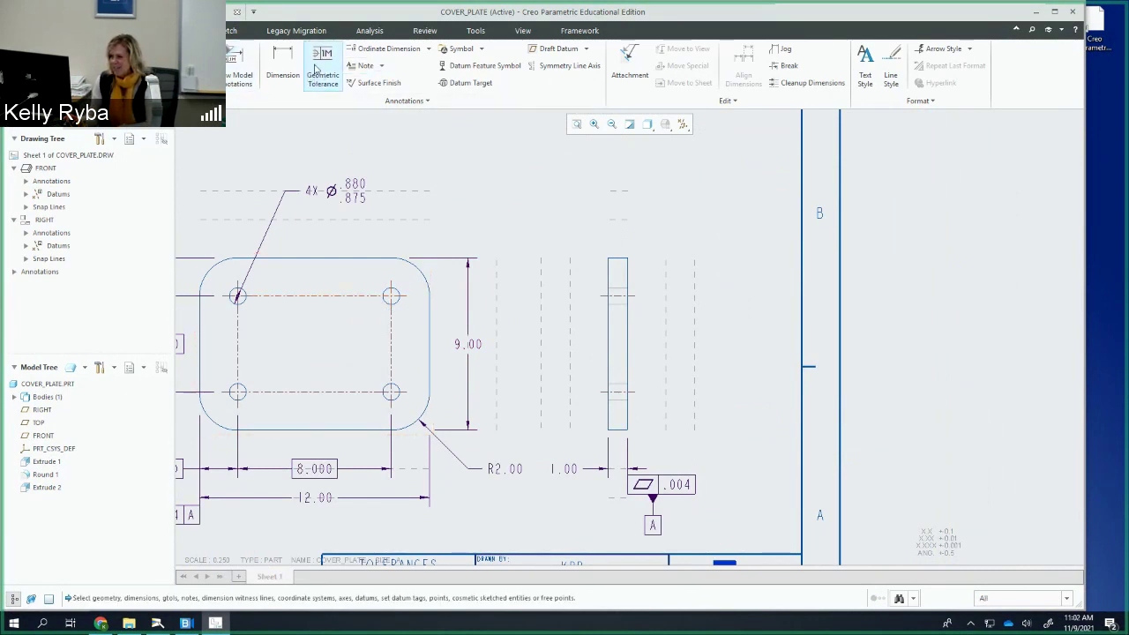
key(Escape)
scroll(470, 246, down, 2)
scroll(454, 249, up, 5)
scroll(452, 249, up, 3)
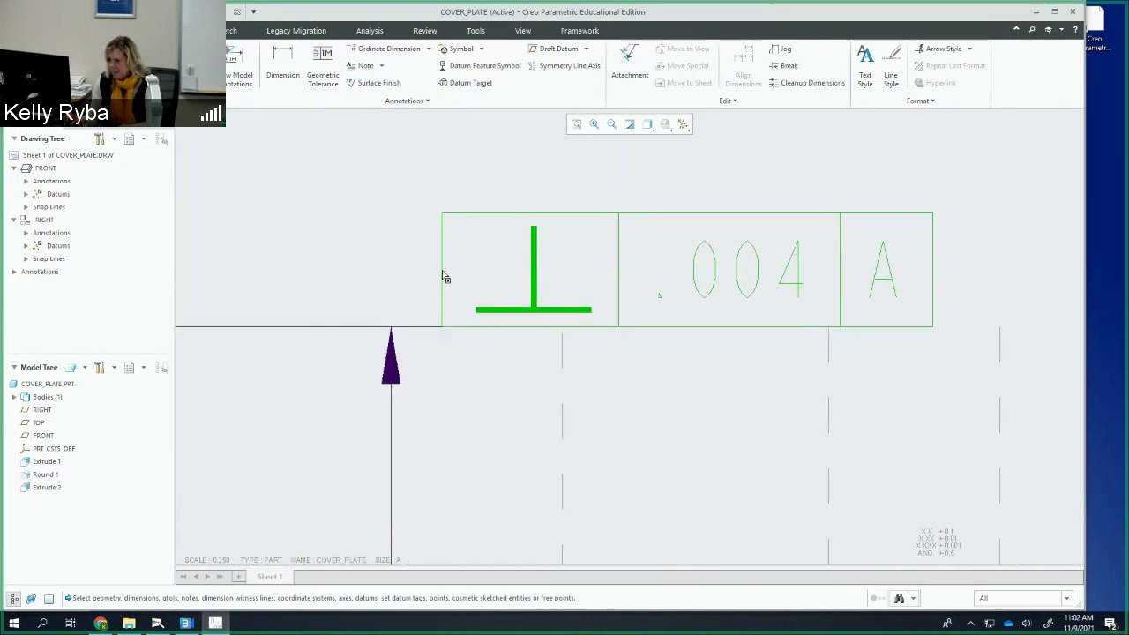
click(444, 275)
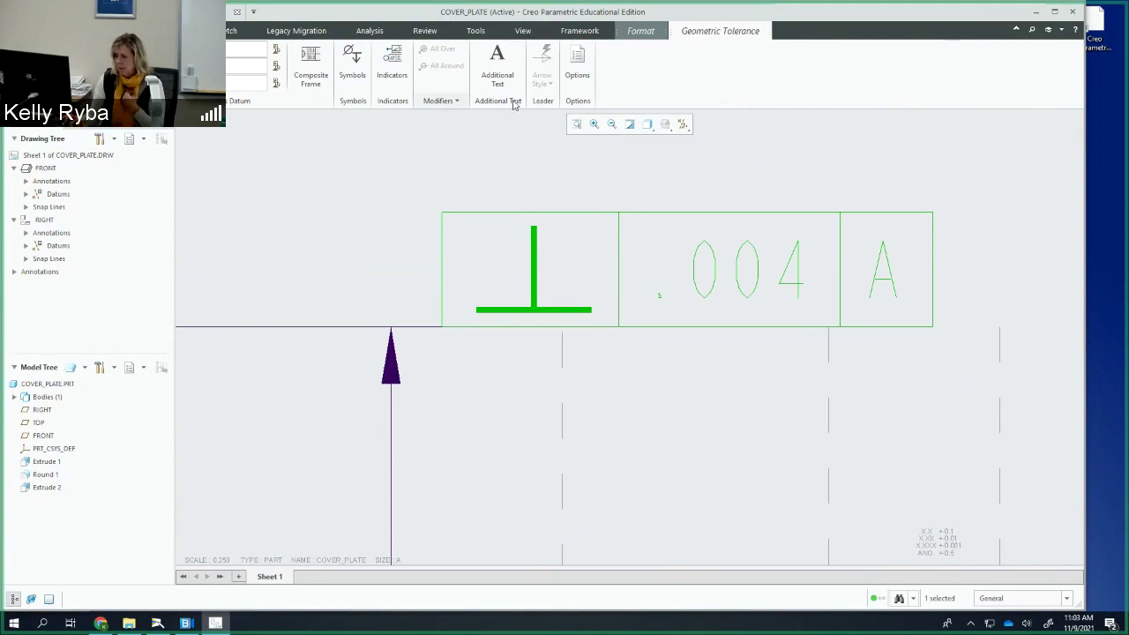
text(B)
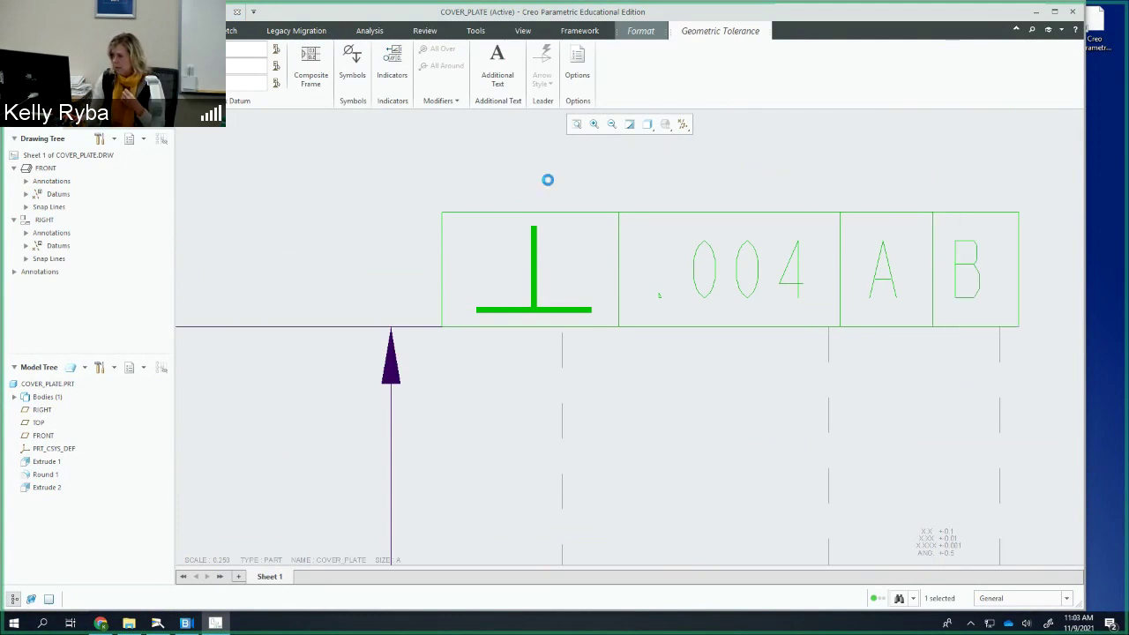
click(547, 181)
Step: Attach datum feature symbol C to the top of the perpendicularity frame above the 9.00 dimension
scroll(643, 267, up, 3)
scroll(645, 271, down, 3)
scroll(644, 261, down, 1)
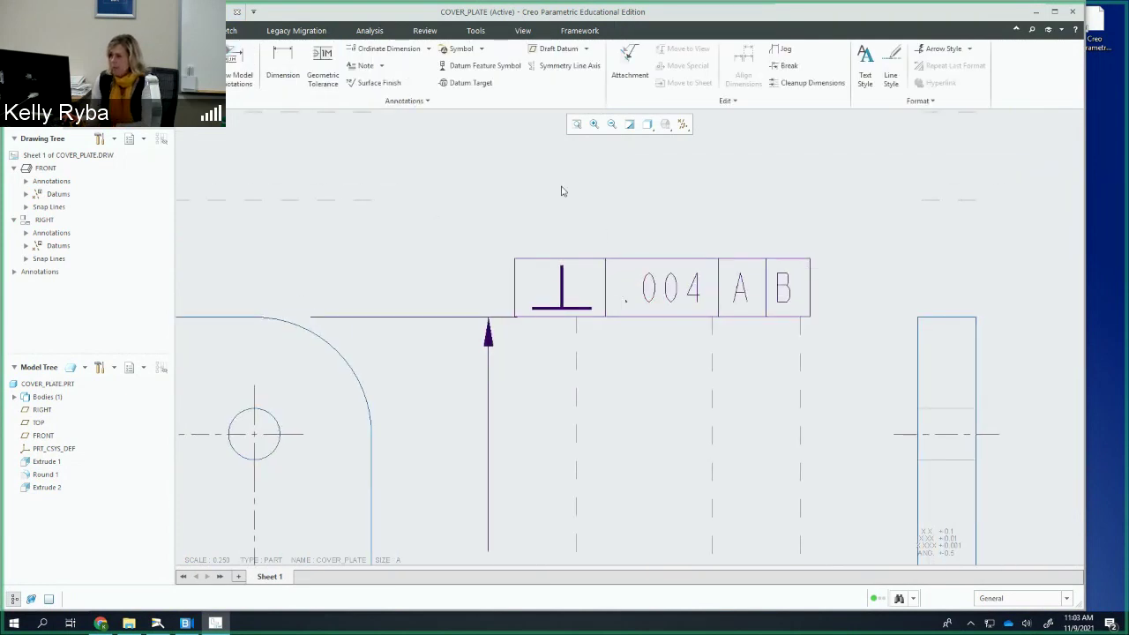
click(448, 68)
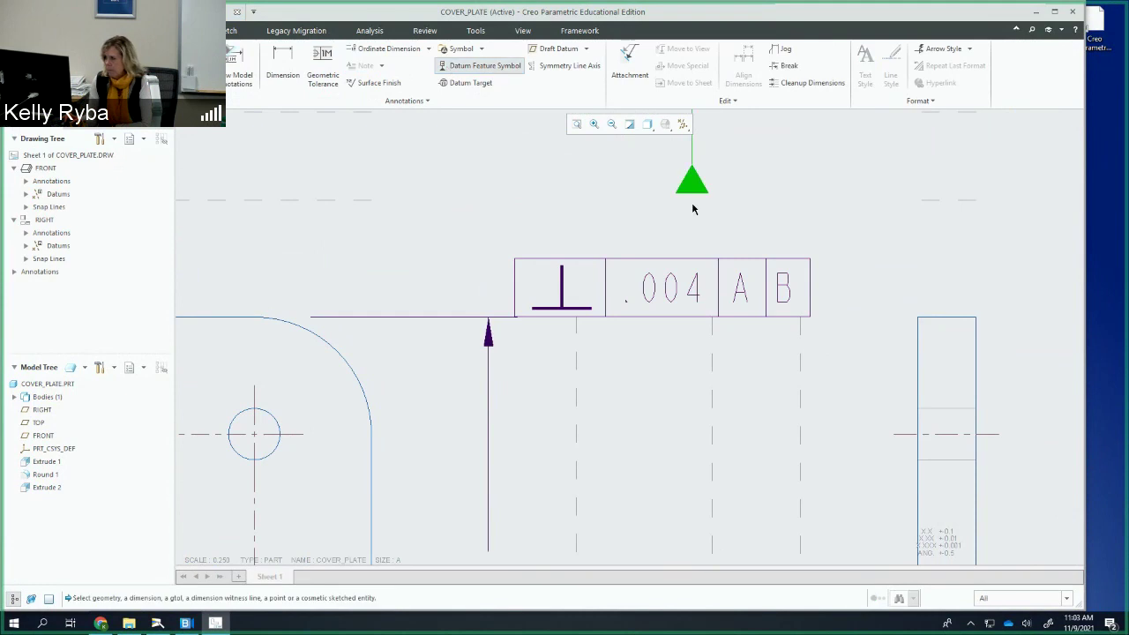
click(671, 266)
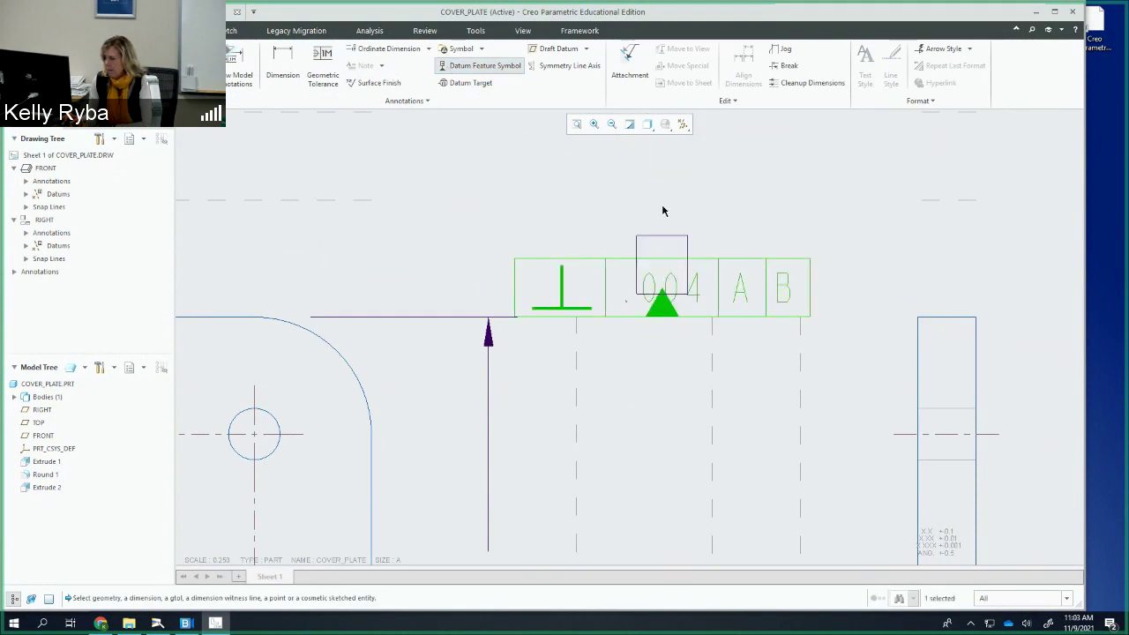
scroll(670, 146, down, 2)
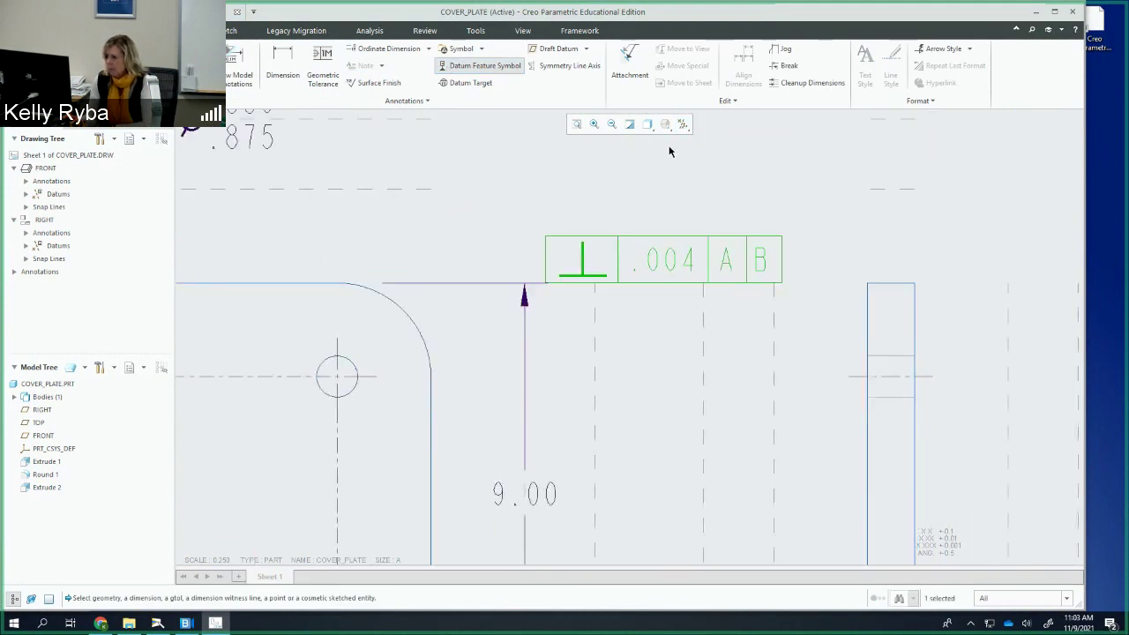
scroll(657, 205, down, 2)
middle_drag(656, 202, 645, 297)
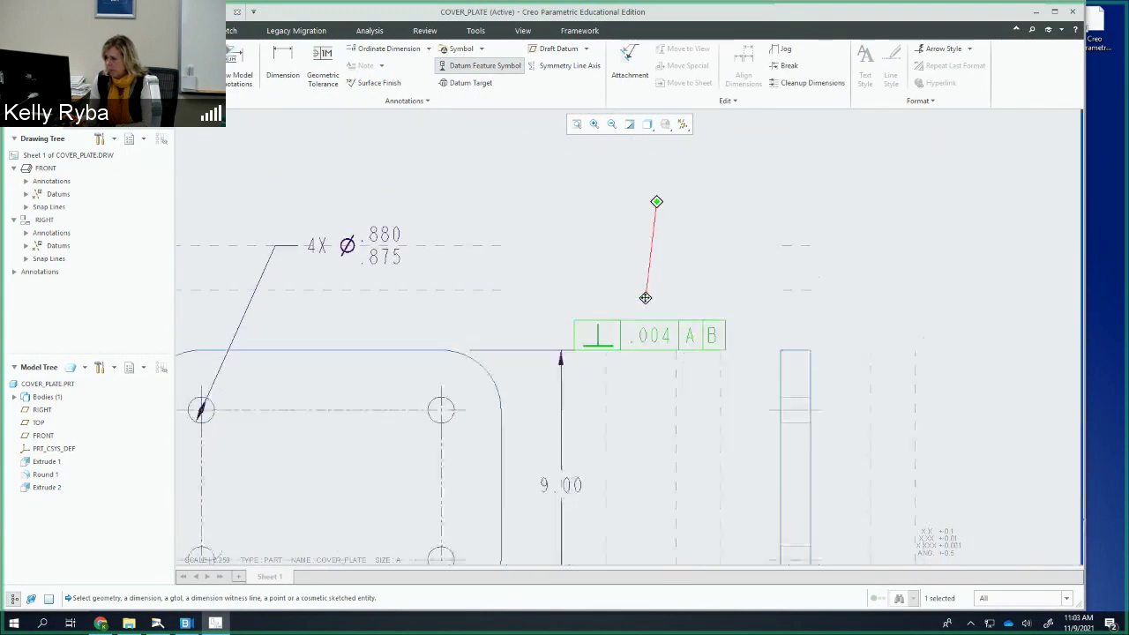
click(641, 238)
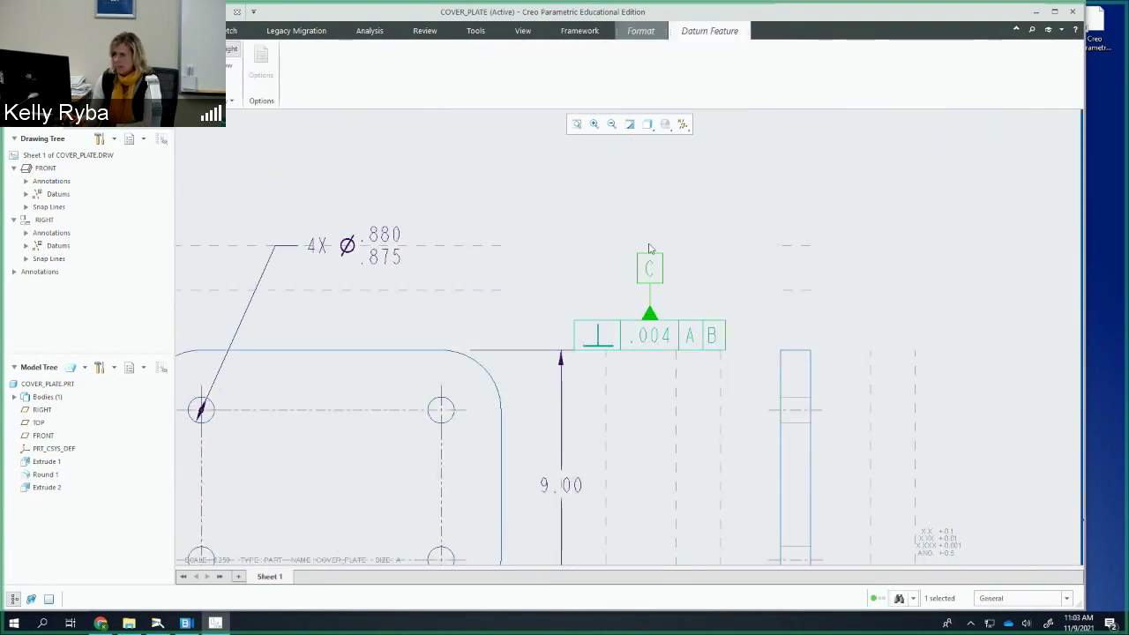
click(615, 237)
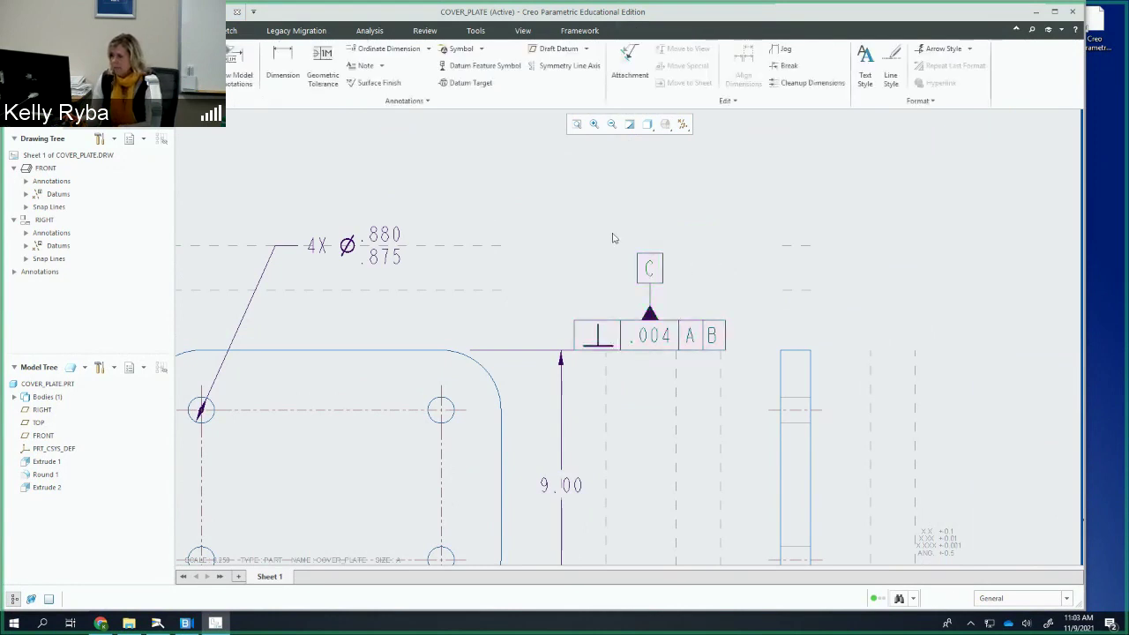
Step: Flip the leader arrow of the 4X Ø.880/.875 hole dimension so it points at the hole from outside
scroll(611, 284, up, 1)
scroll(613, 288, down, 3)
mouse_move(611, 282)
middle_down()
mouse_move(693, 244)
mouse_move(719, 255)
middle_up()
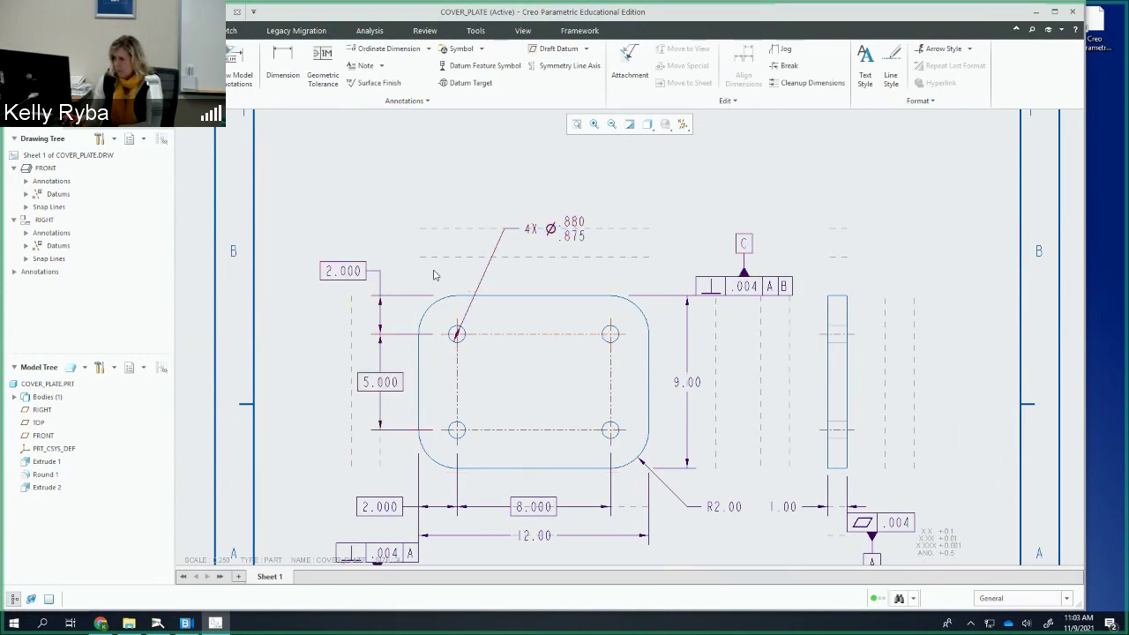
click(569, 235)
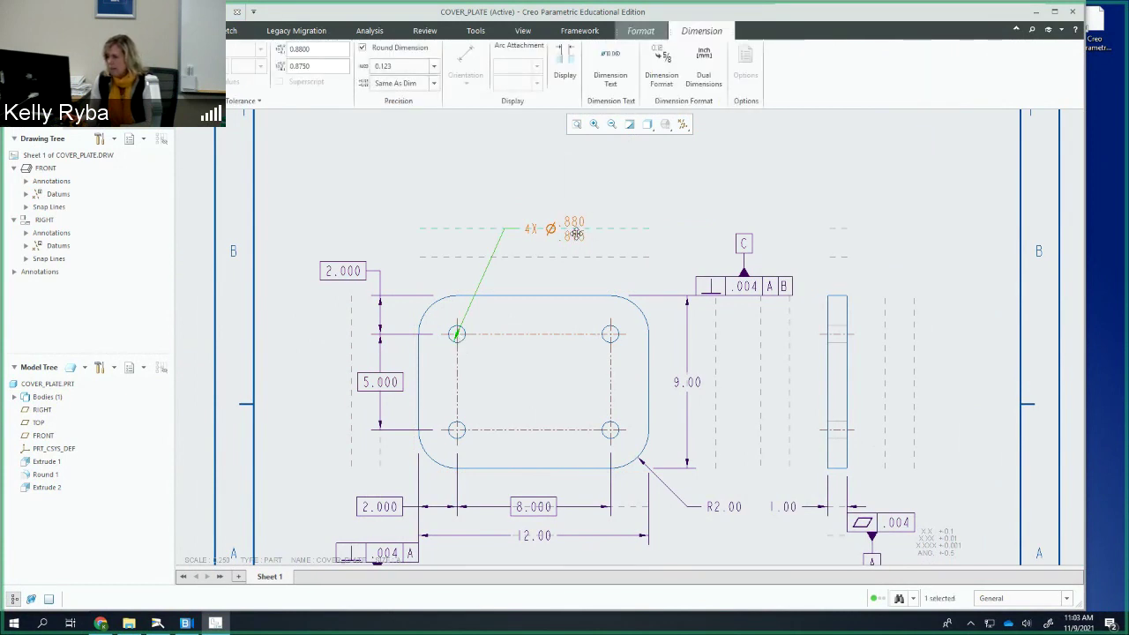
click(577, 190)
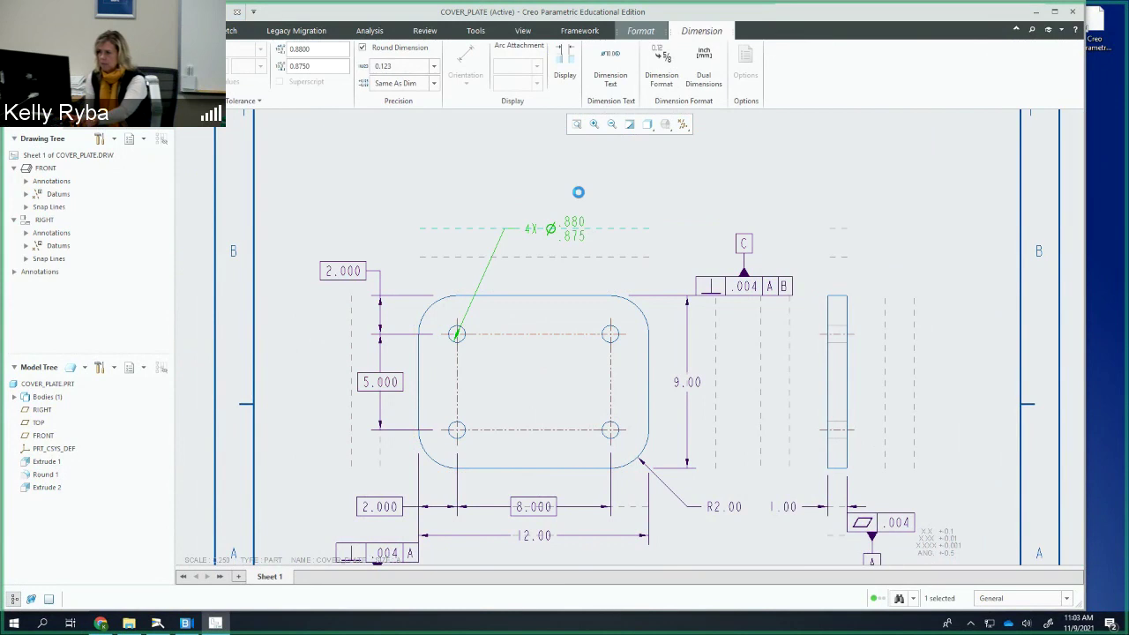
click(568, 223)
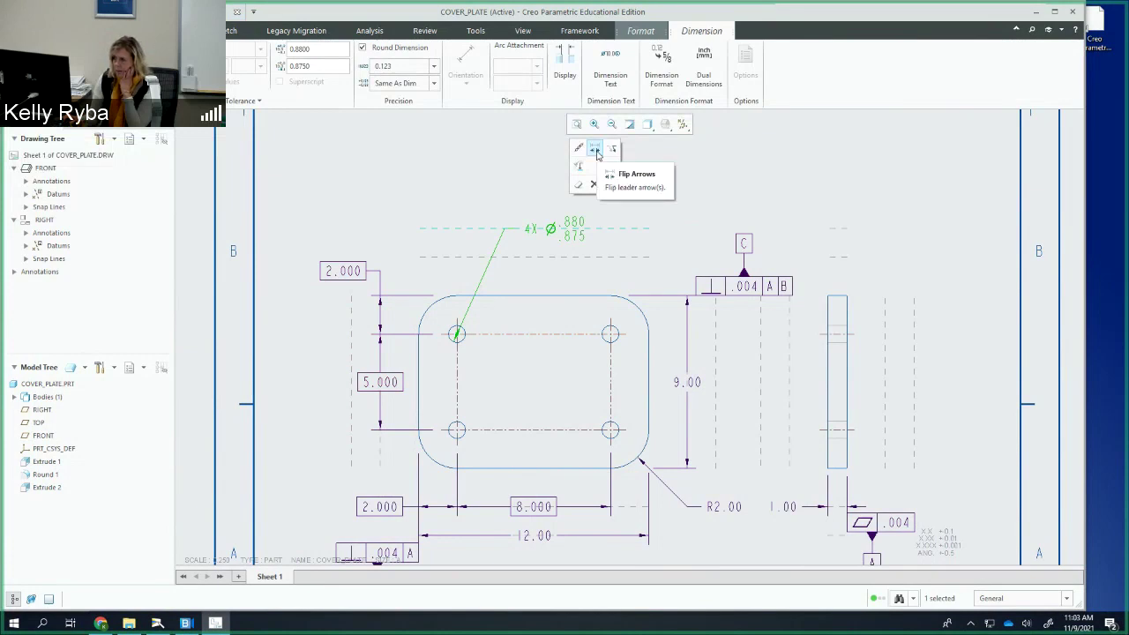
click(597, 152)
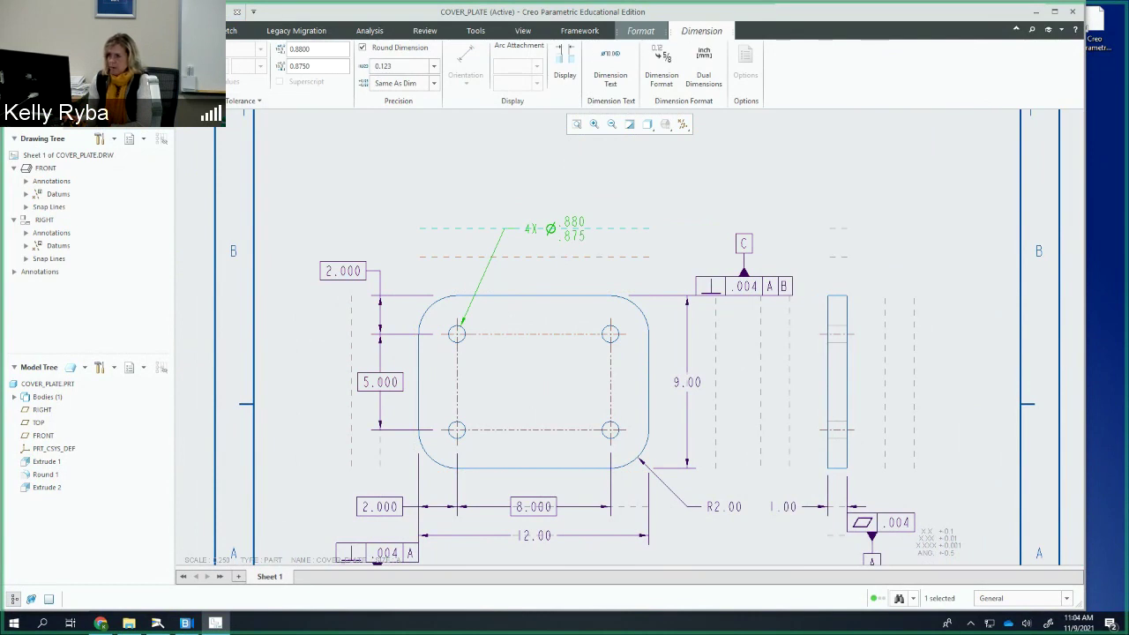
Step: Place a .004 geometric tolerance frame directly beneath the 4X Ø.880/.875 hole dimension
click(172, 30)
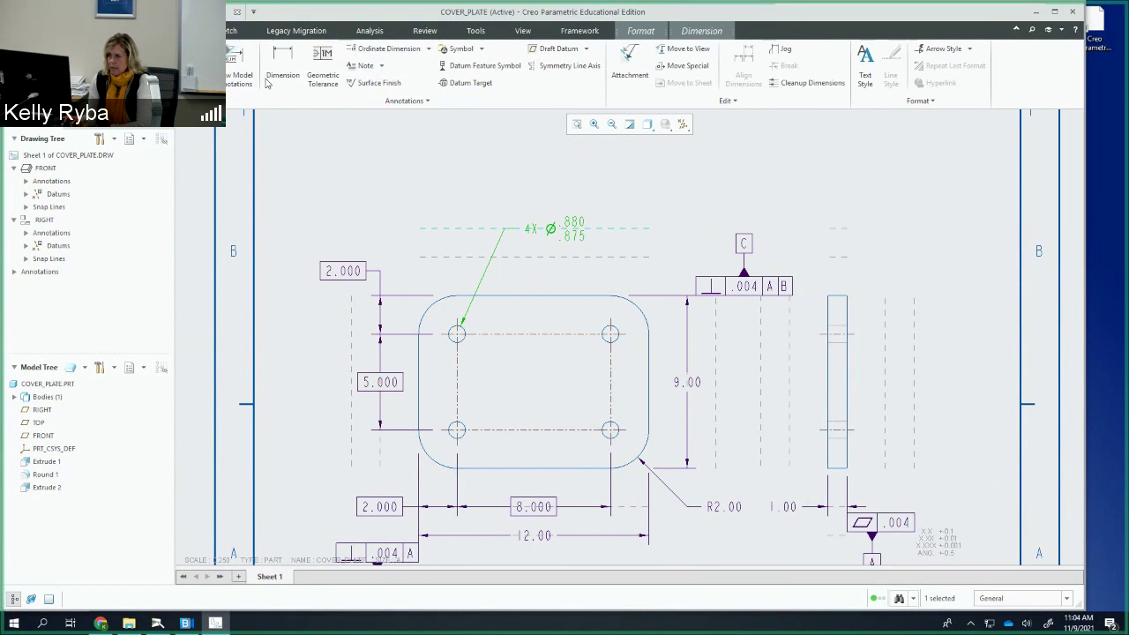
click(334, 78)
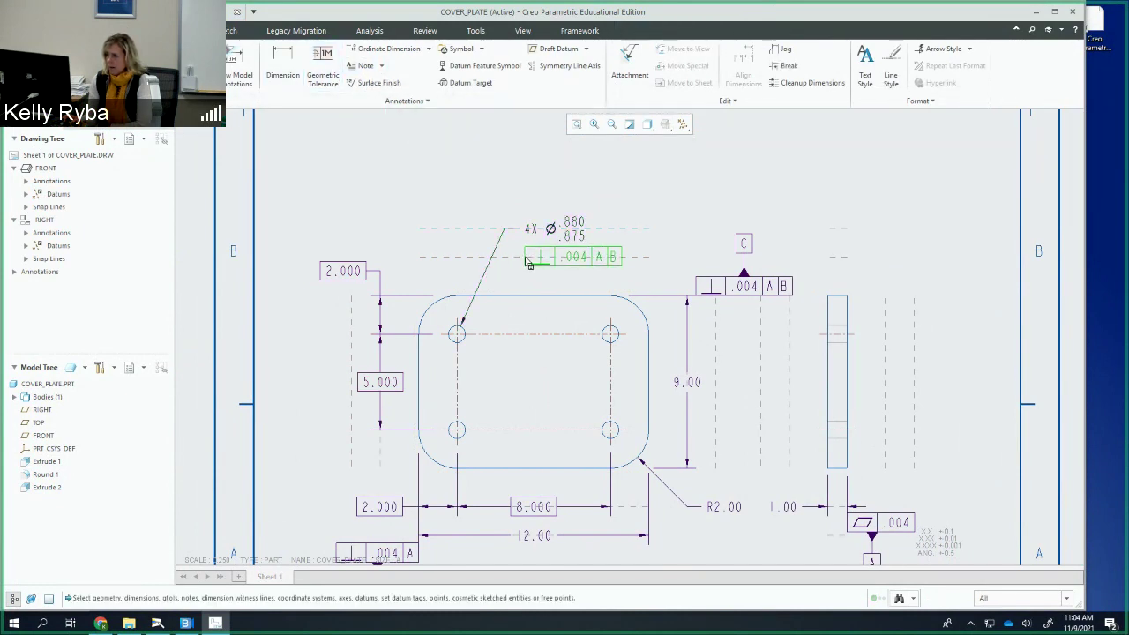
click(527, 261)
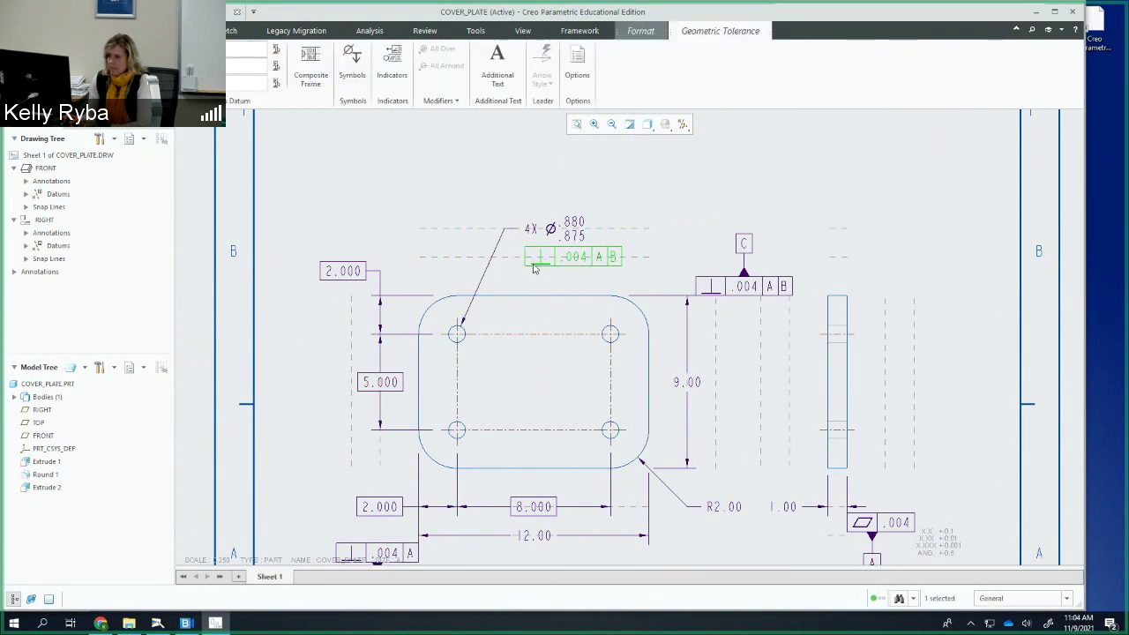
Step: Change the tolerance frame under the 4X Ø.880/.875 hole dimension to Position and add a diameter symbol to its tolerance value
click(36, 71)
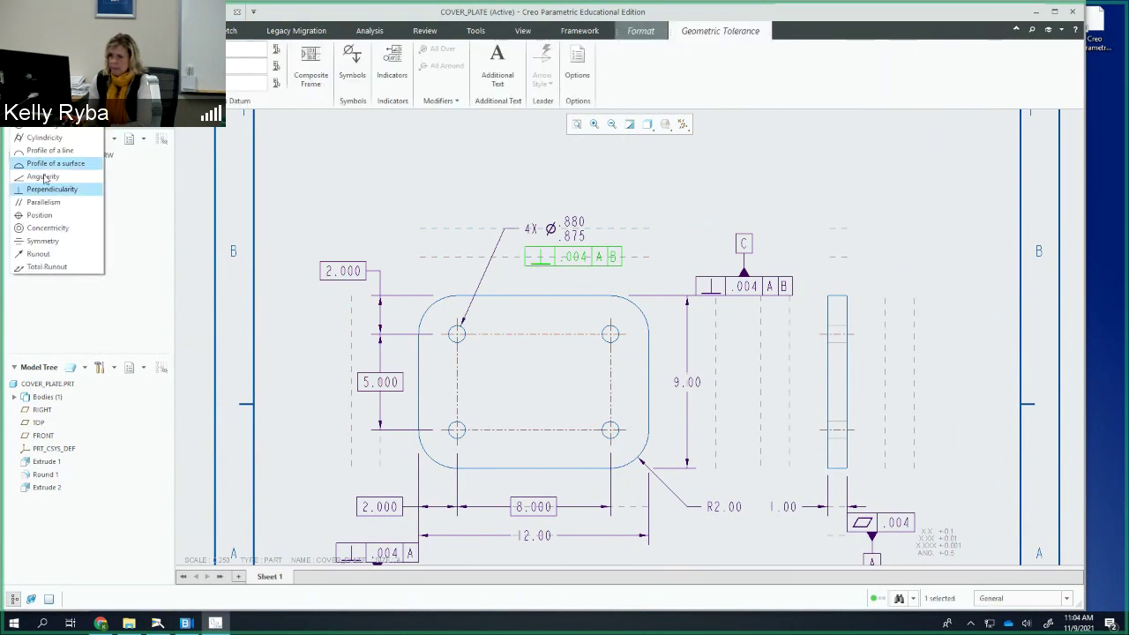
click(48, 221)
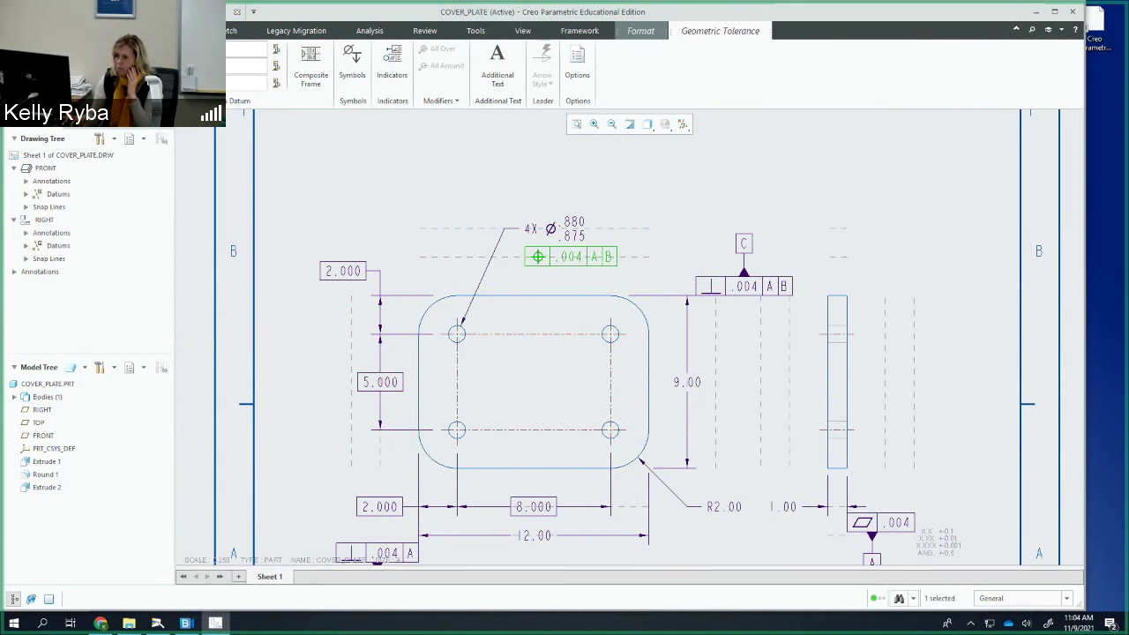
click(357, 78)
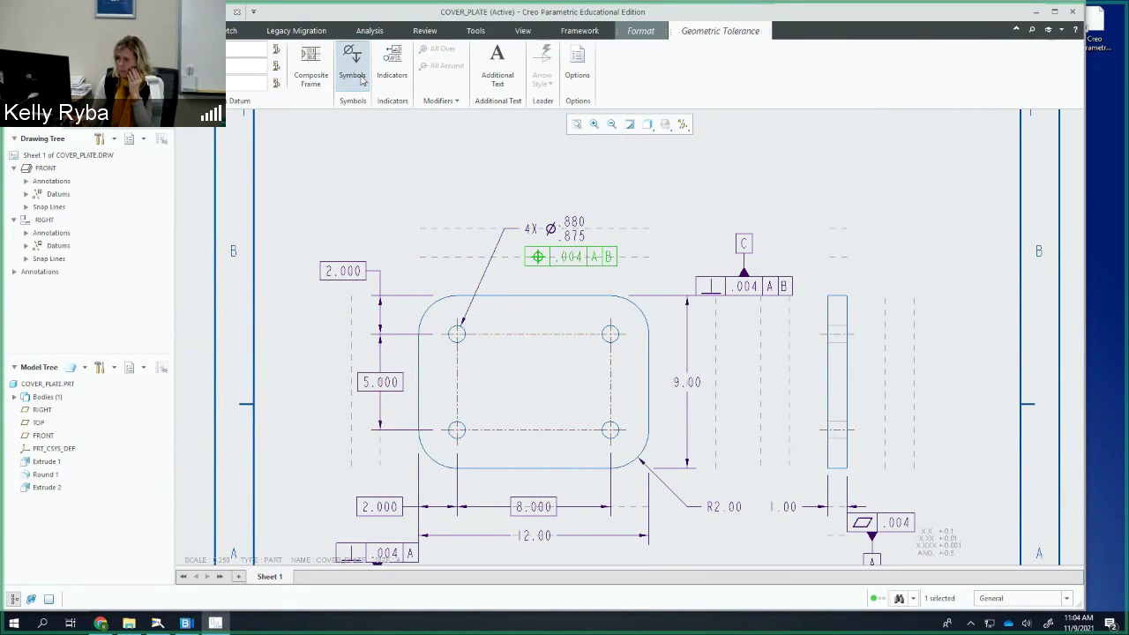
drag(565, 147, 558, 149)
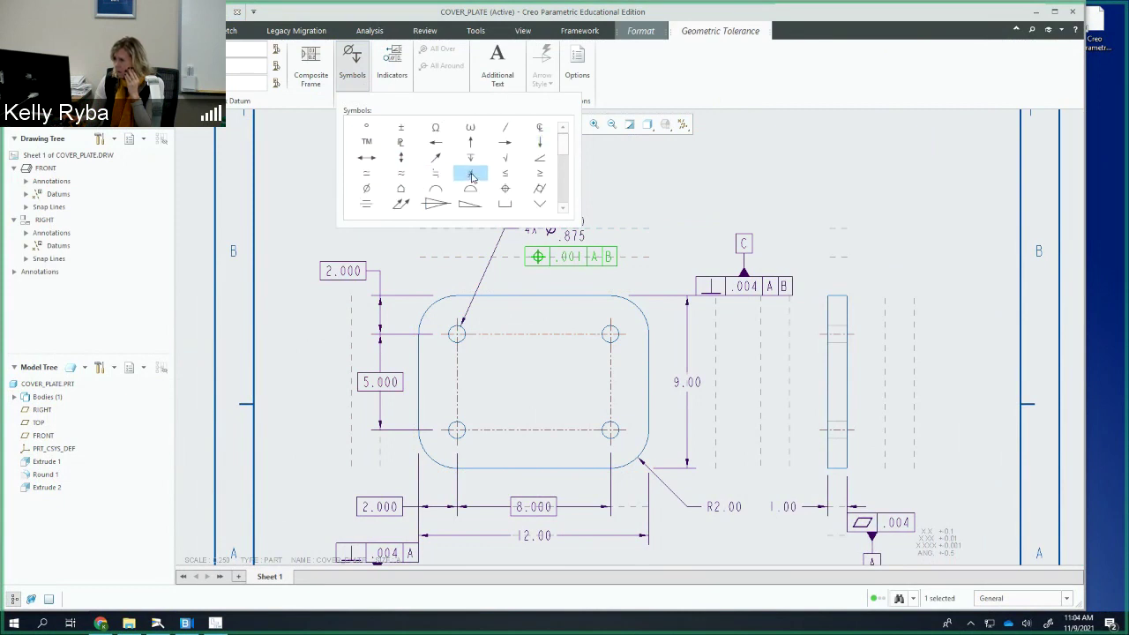
click(366, 188)
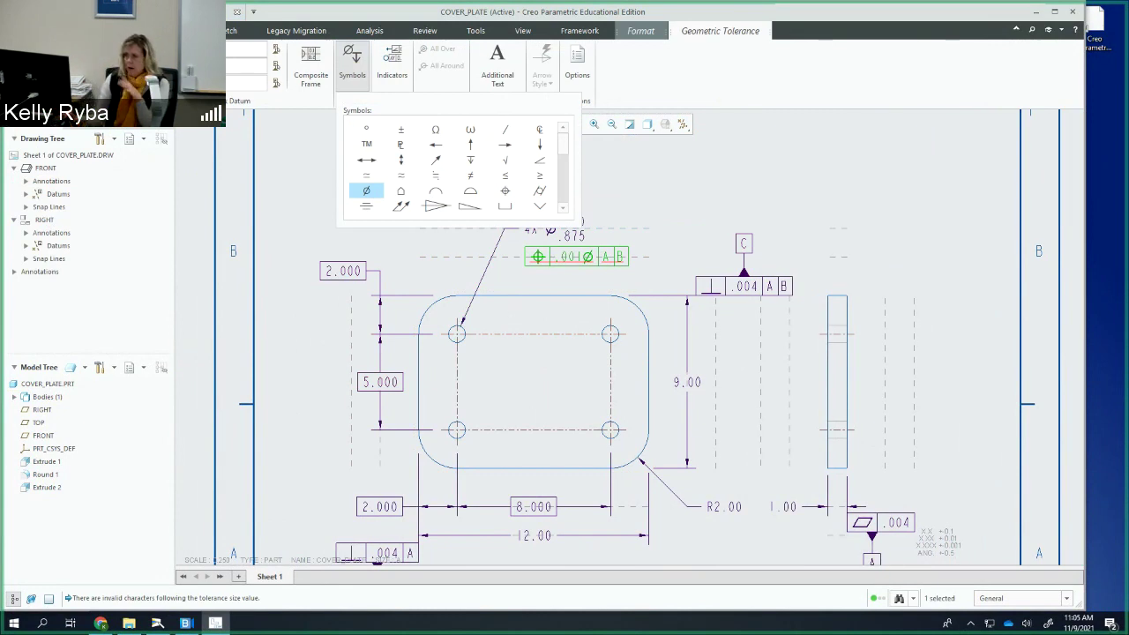
Step: Complete the position frame's tolerance as Ø.031 with the circled M modifier and add C as its third datum reference
click(539, 191)
click(567, 209)
click(568, 209)
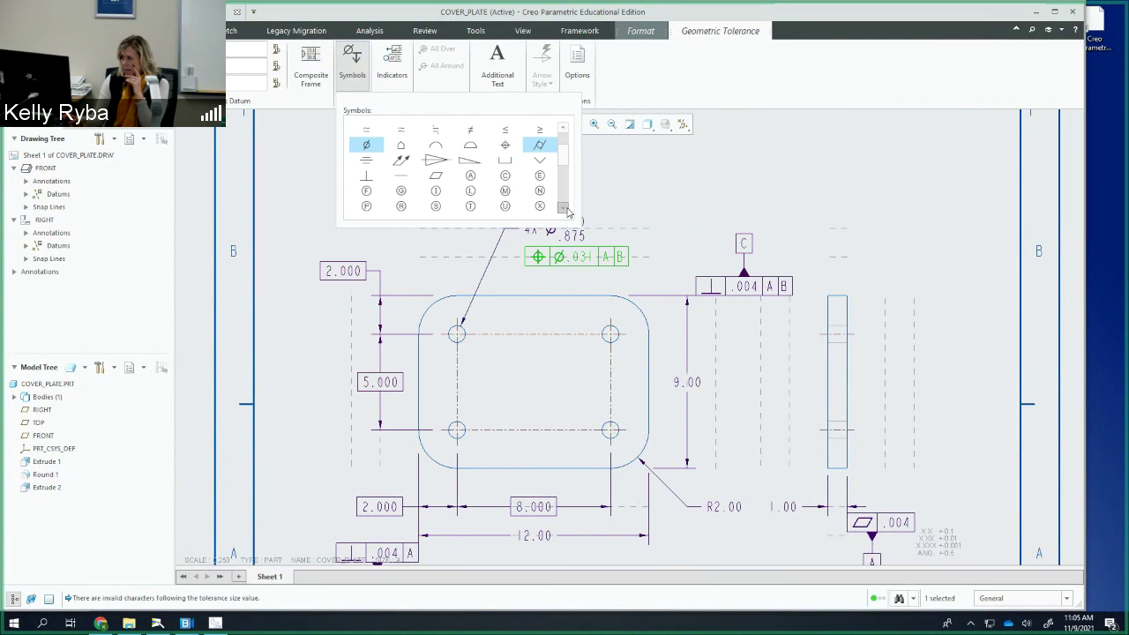
click(505, 191)
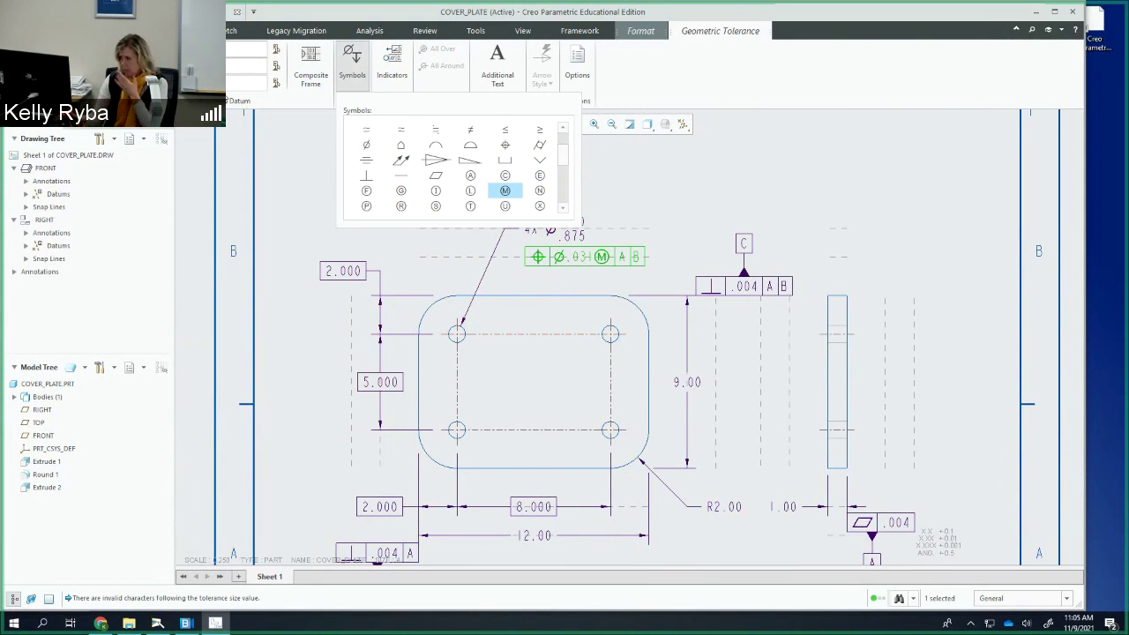
click(243, 84)
text(C)
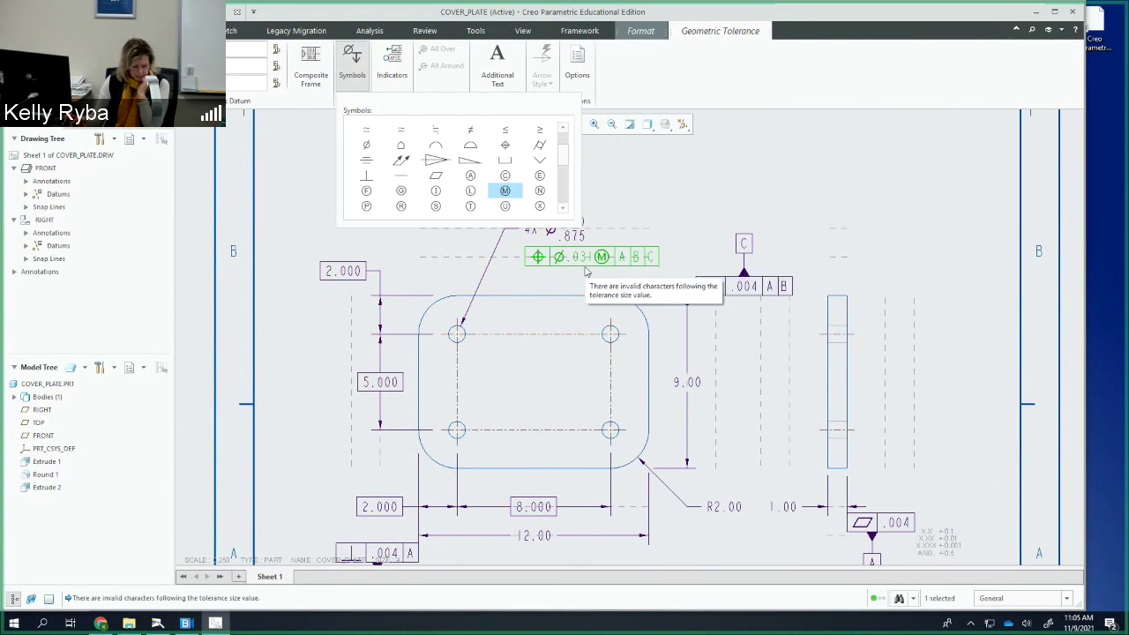
click(670, 186)
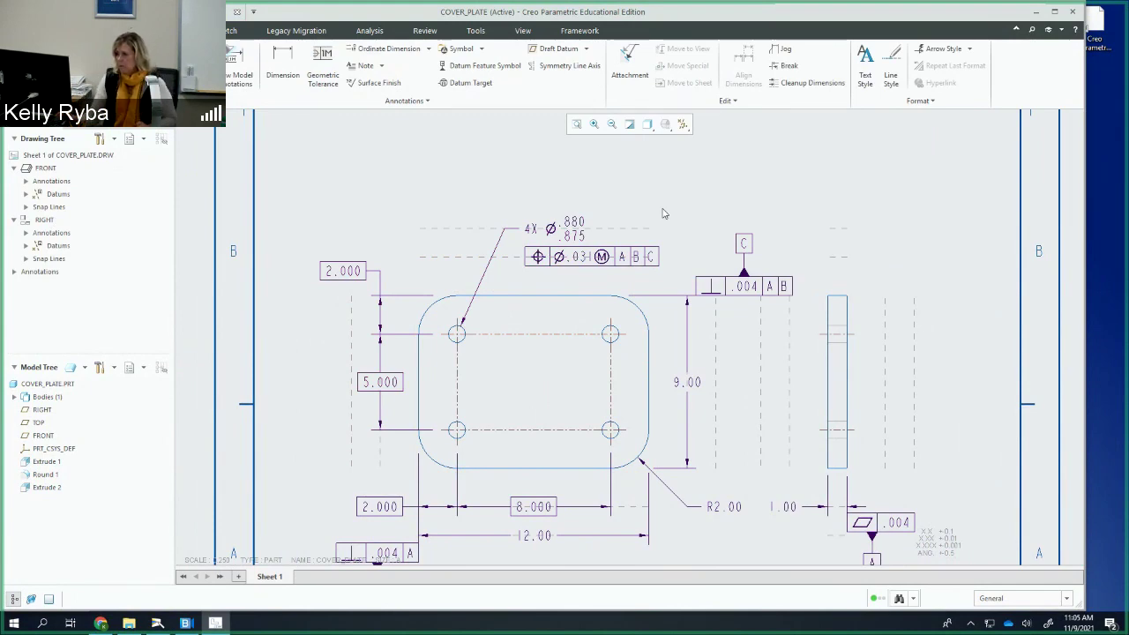
Step: Move the FRONT view slightly higher on the sheet, away from the title block
scroll(634, 221, up, 1)
scroll(635, 221, down, 1)
scroll(635, 221, down, 3)
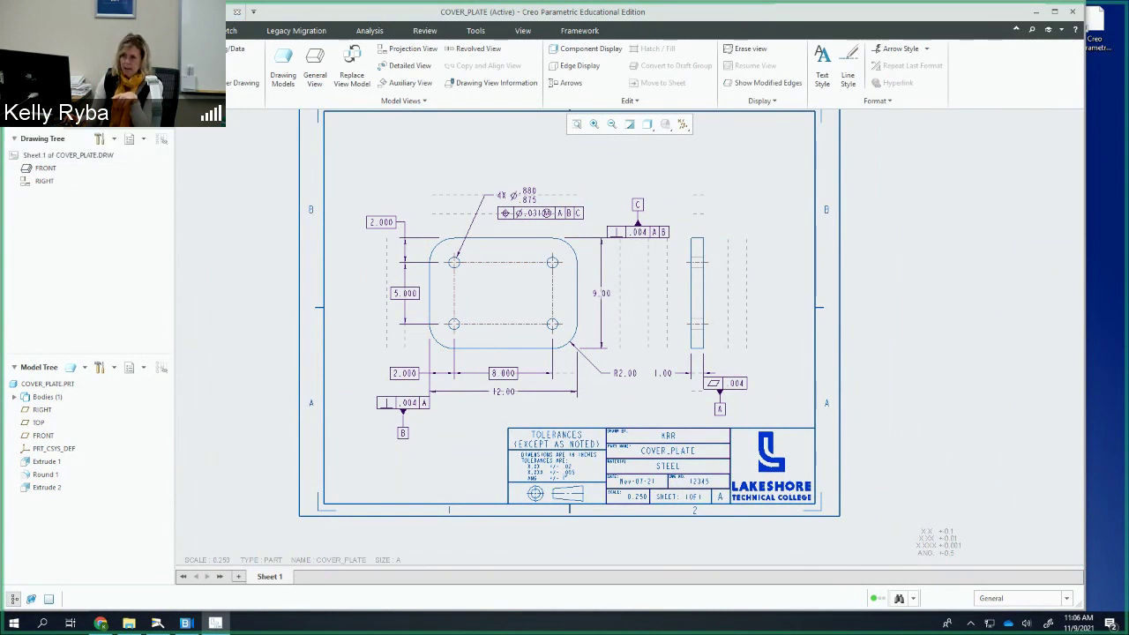
click(506, 253)
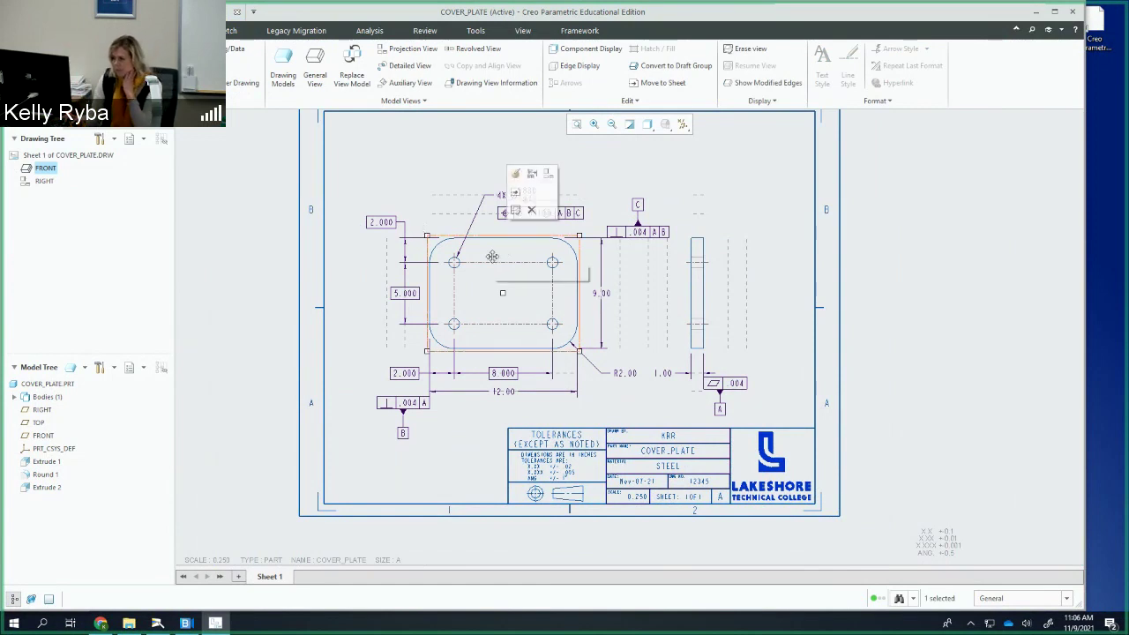
drag(492, 256, 491, 232)
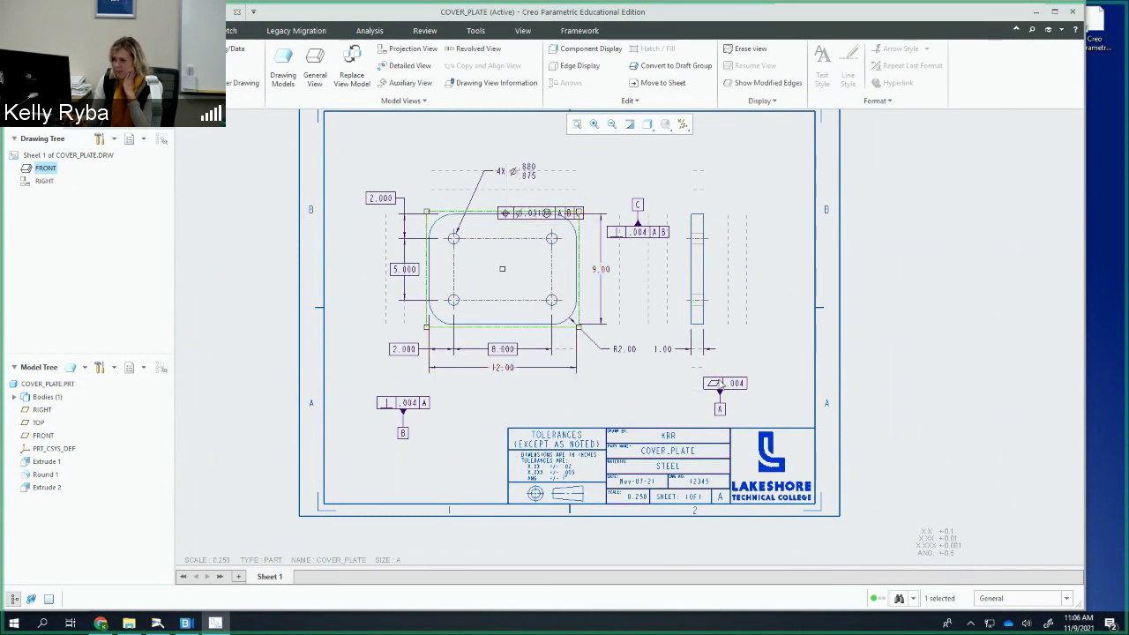
scroll(538, 232, up, 2)
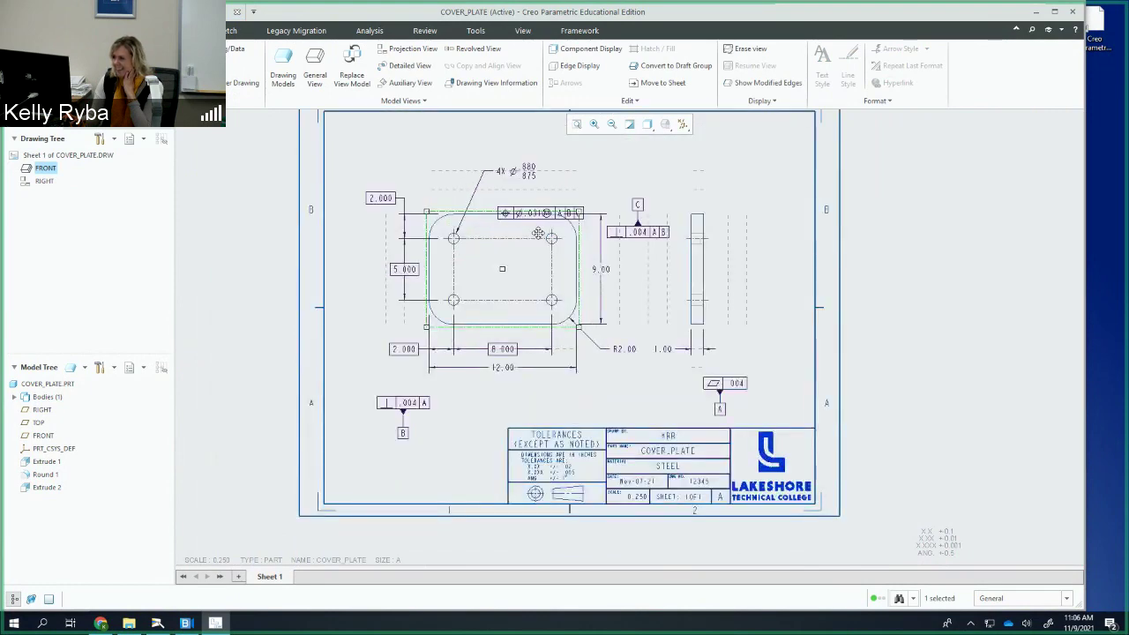
scroll(540, 224, down, 3)
click(552, 196)
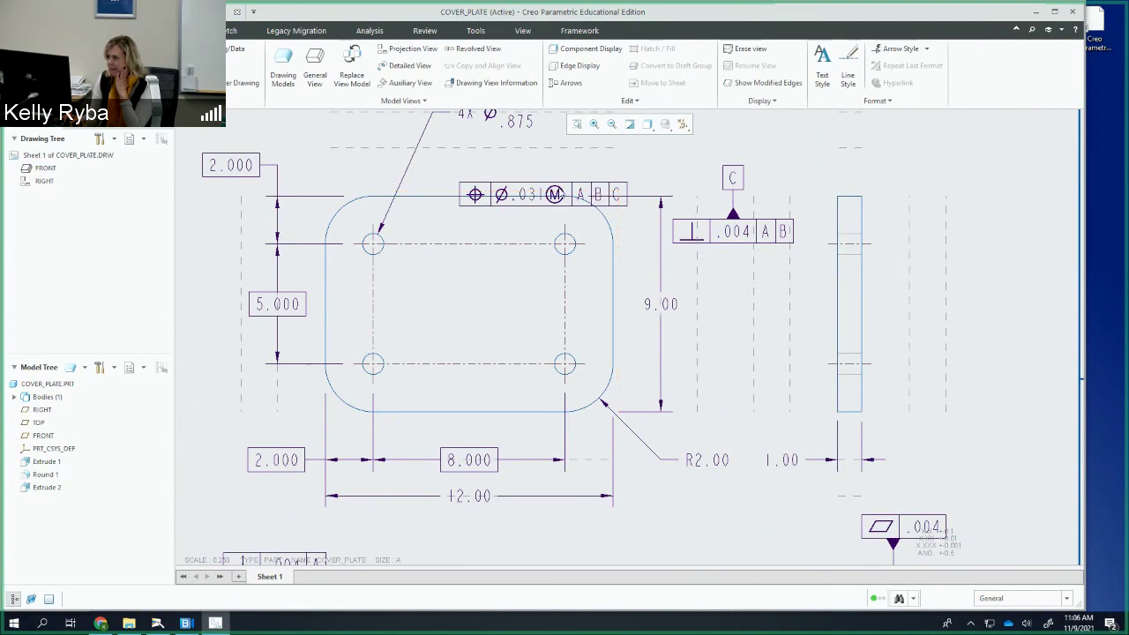
click(545, 200)
scroll(545, 200, up, 2)
scroll(706, 246, down, 6)
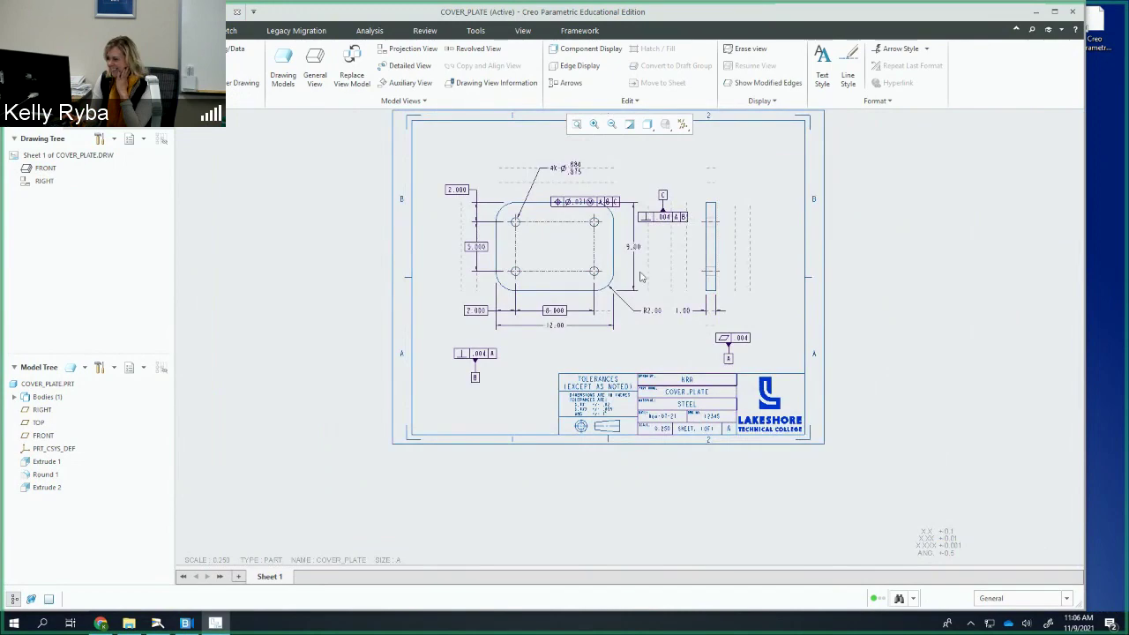
Step: Move the .004 perpendicularity frame with datum B up to meet the left extension line of the 12.00 dimension
scroll(631, 265, up, 3)
click(398, 408)
drag(398, 407, 396, 379)
scroll(443, 392, down, 2)
scroll(444, 391, up, 4)
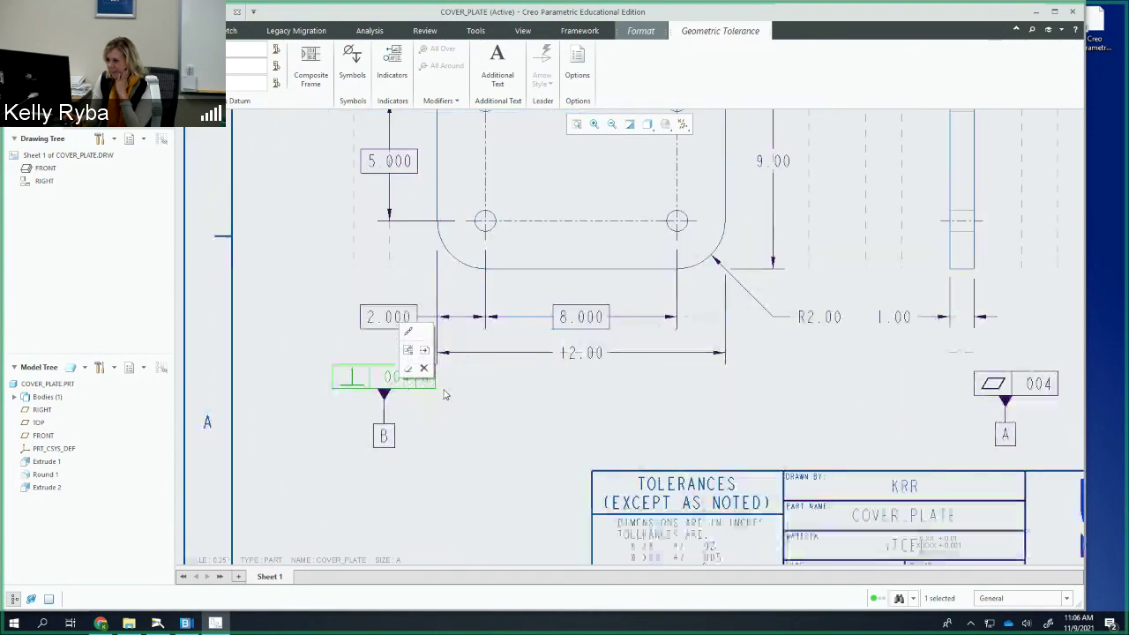
scroll(444, 391, down, 3)
scroll(411, 391, up, 6)
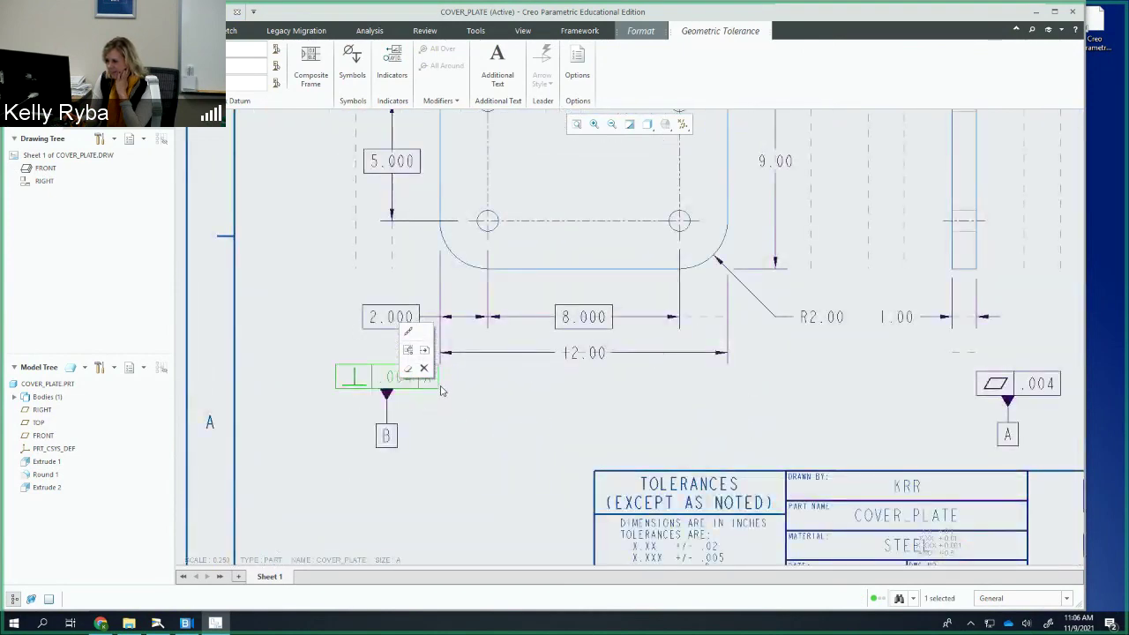
scroll(411, 392, up, 1)
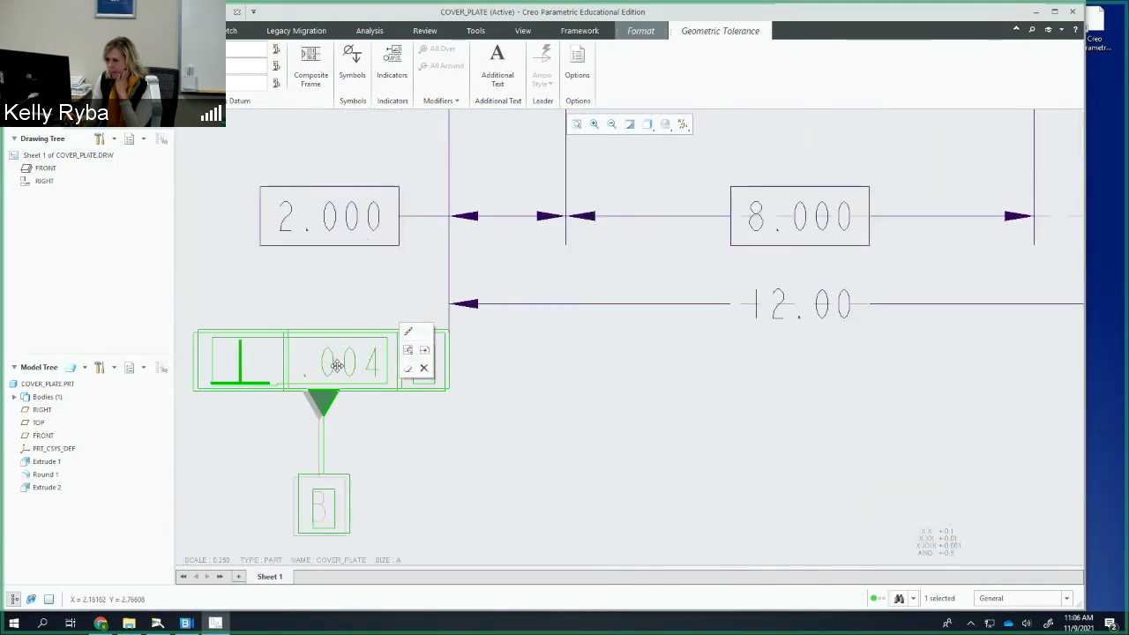
drag(337, 365, 336, 364)
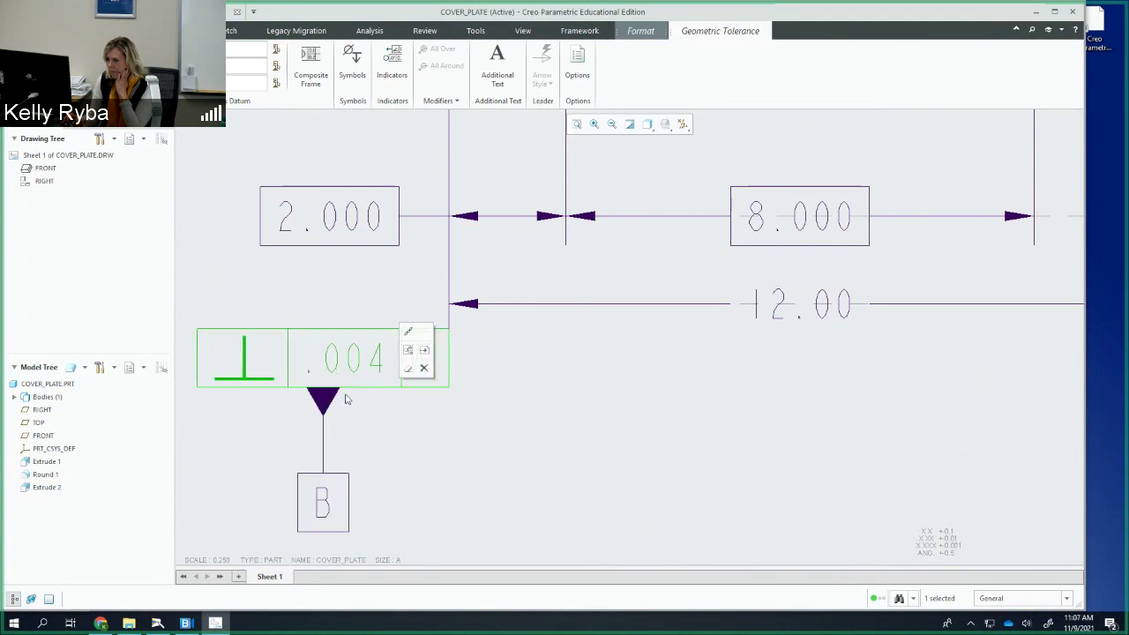
Step: Move the .004 flatness frame with datum A up to meet the right extension line of the 1.00 dimension
scroll(445, 421, up, 2)
scroll(564, 425, down, 5)
scroll(915, 350, up, 2)
mouse_move(915, 350)
ctrl+middle_down()
mouse_move(509, 383)
mouse_move(564, 415)
ctrl+middle_up()
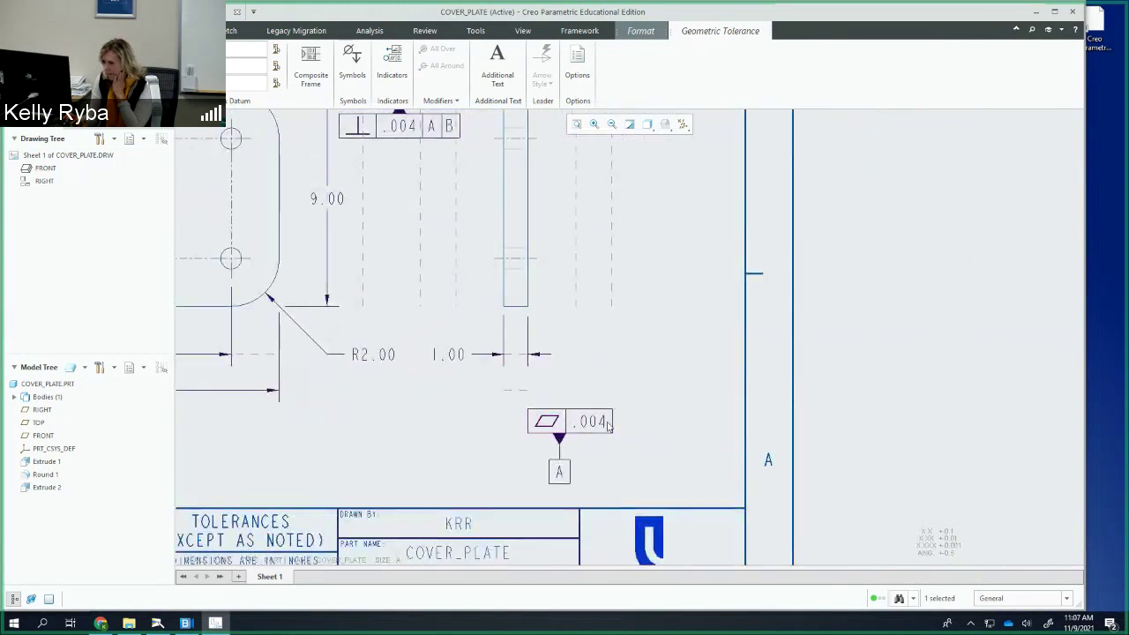
click(551, 420)
drag(552, 421, 553, 377)
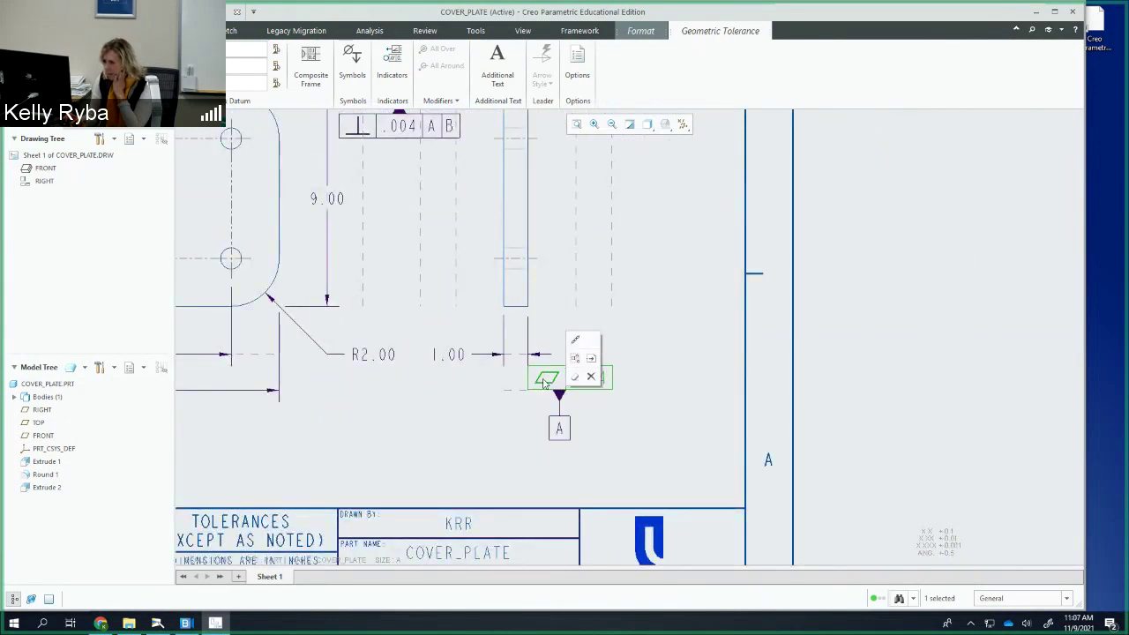
scroll(539, 381, down, 3)
scroll(541, 380, up, 10)
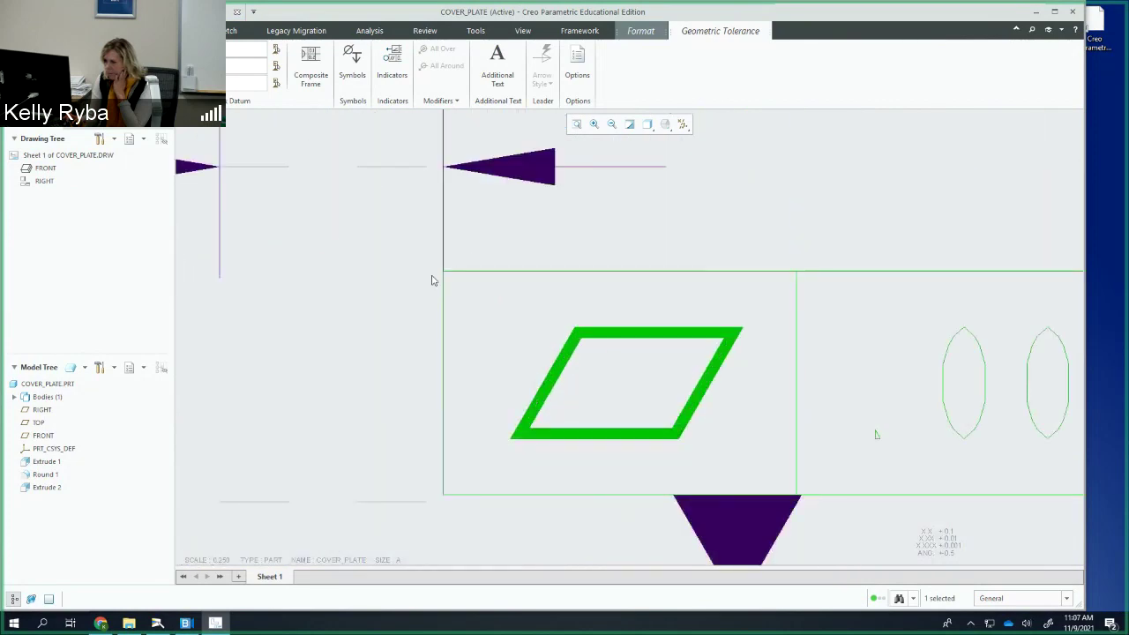
scroll(468, 344, down, 10)
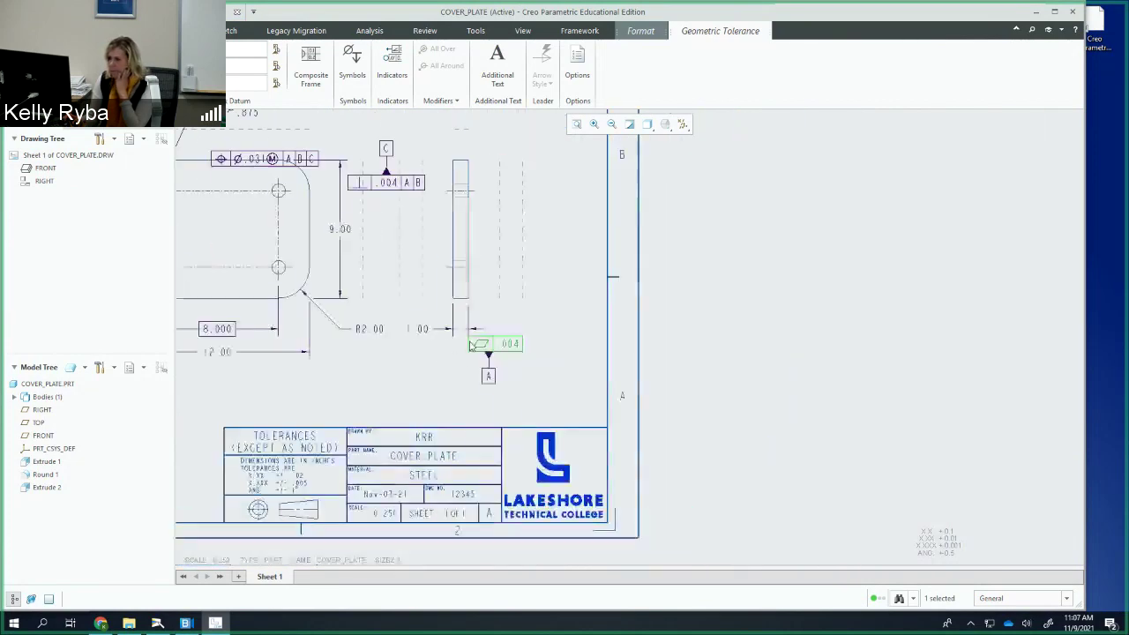
Step: Move the .004 perpendicularity frame with datum C up to meet the upper extension line of the 9.00 dimension
scroll(303, 157, up, 1)
scroll(335, 185, down, 1)
scroll(382, 223, up, 2)
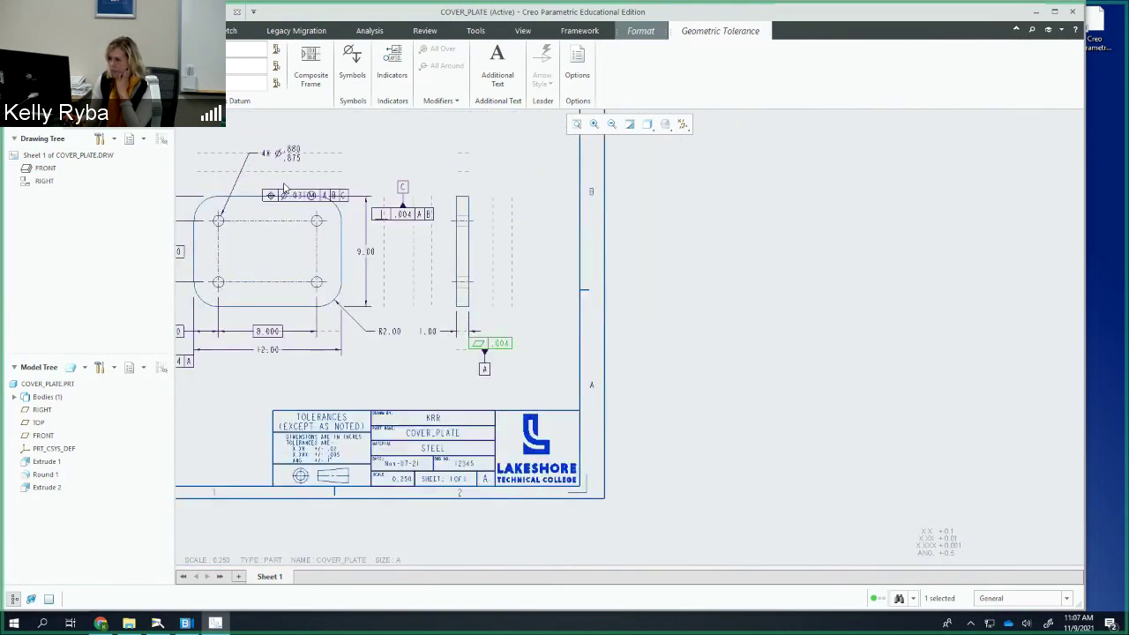
scroll(388, 222, down, 3)
scroll(405, 221, up, 5)
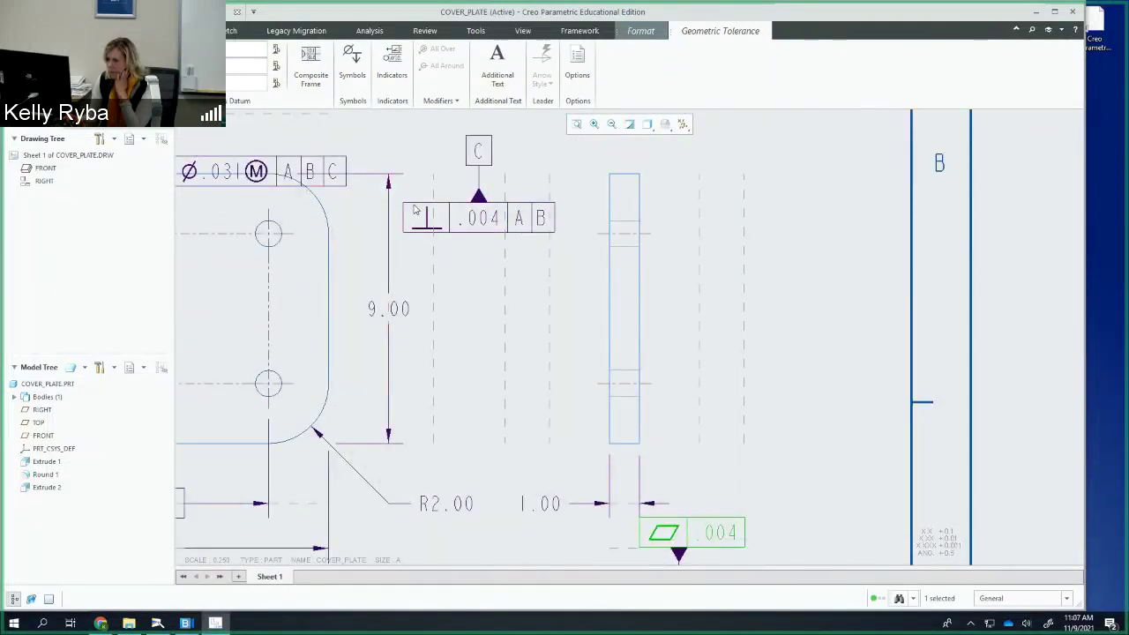
scroll(412, 221, up, 2)
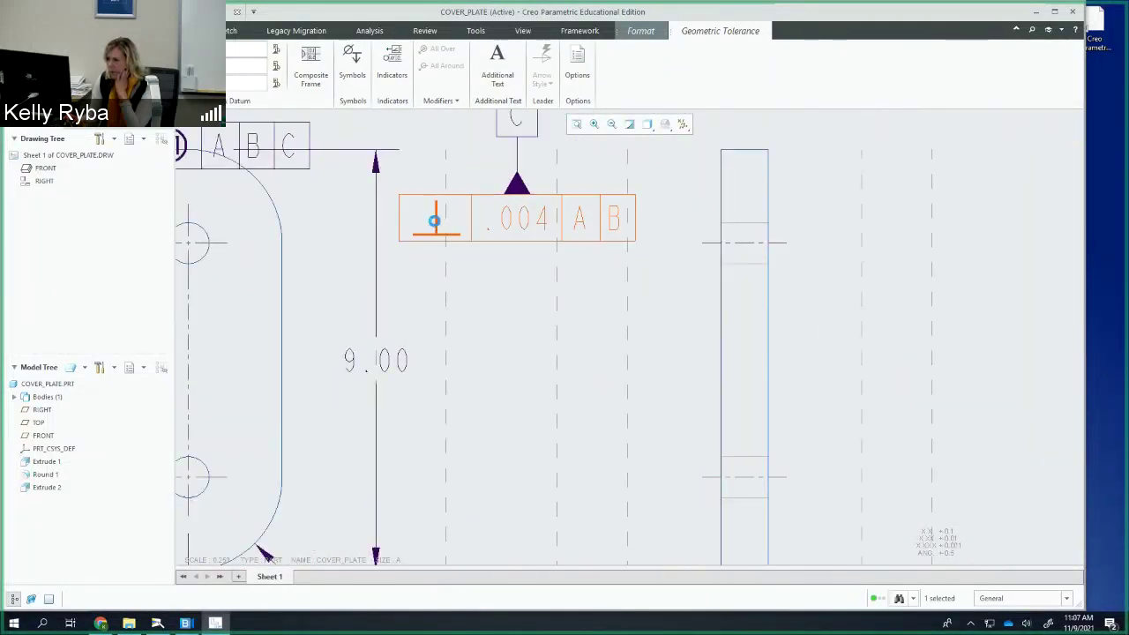
click(427, 223)
drag(416, 226, 418, 183)
scroll(341, 284, down, 3)
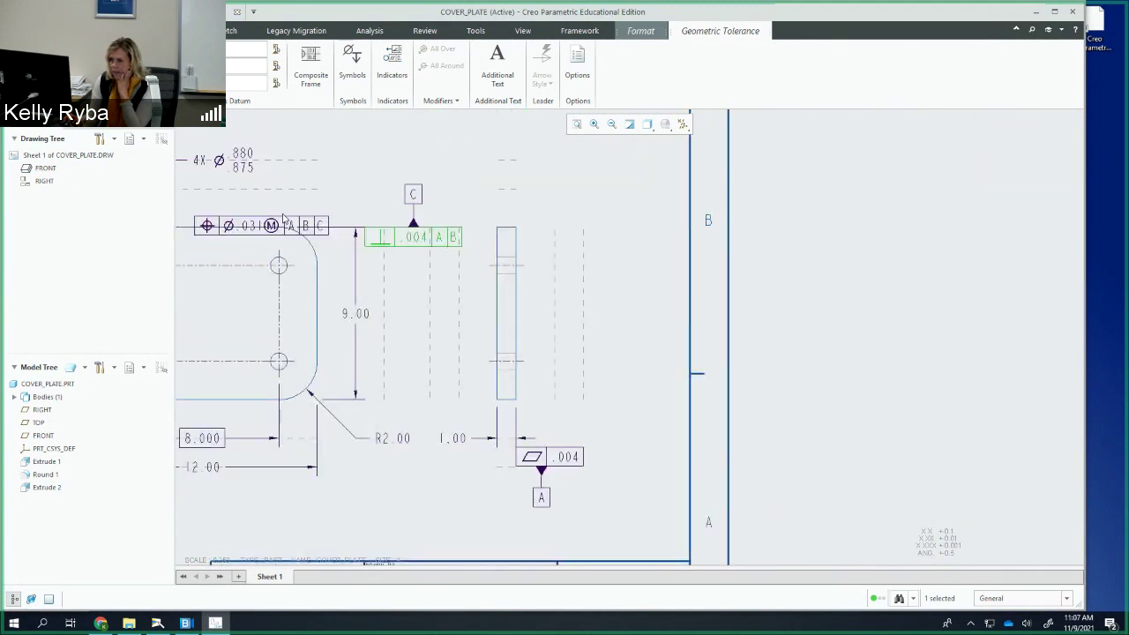
Step: Move the Ø.031 position frame up directly beneath the 4X Ø.880/.875 hole dimension, clear of the plate outline
click(282, 215)
middle_drag(283, 218, 378, 228)
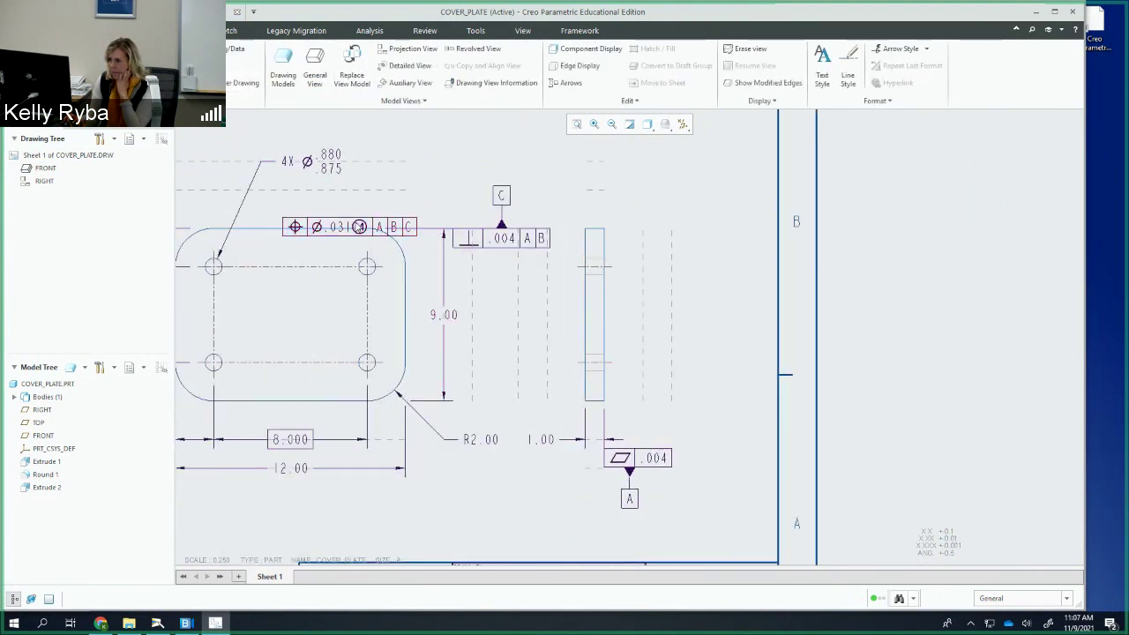
click(359, 227)
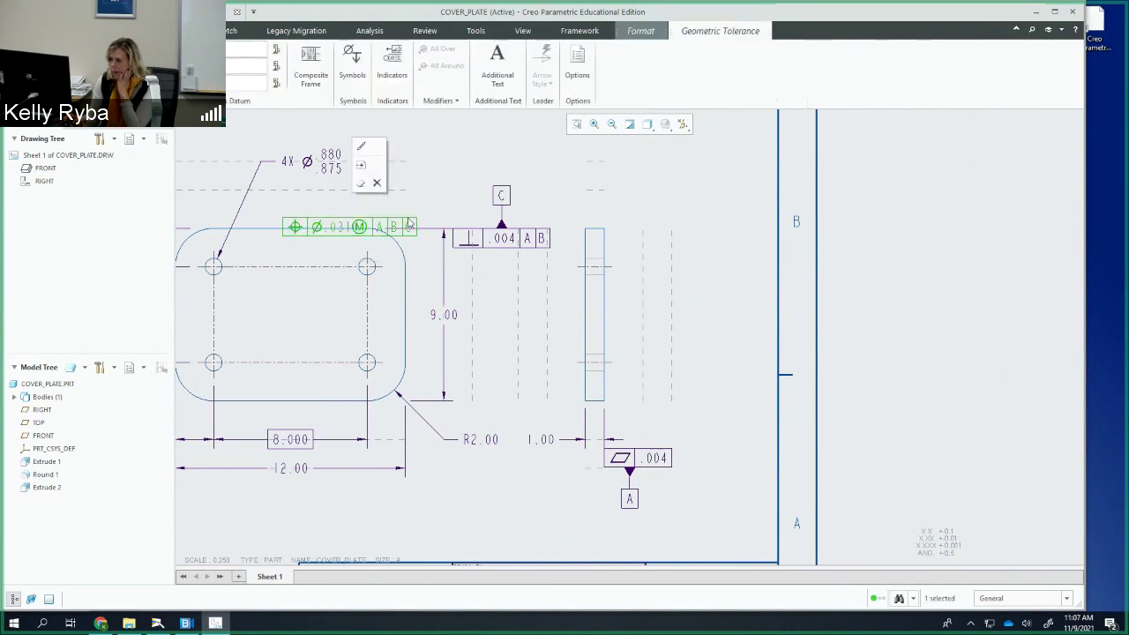
mouse_move(394, 223)
mouse_down()
mouse_move(399, 188)
mouse_move(388, 185)
mouse_up()
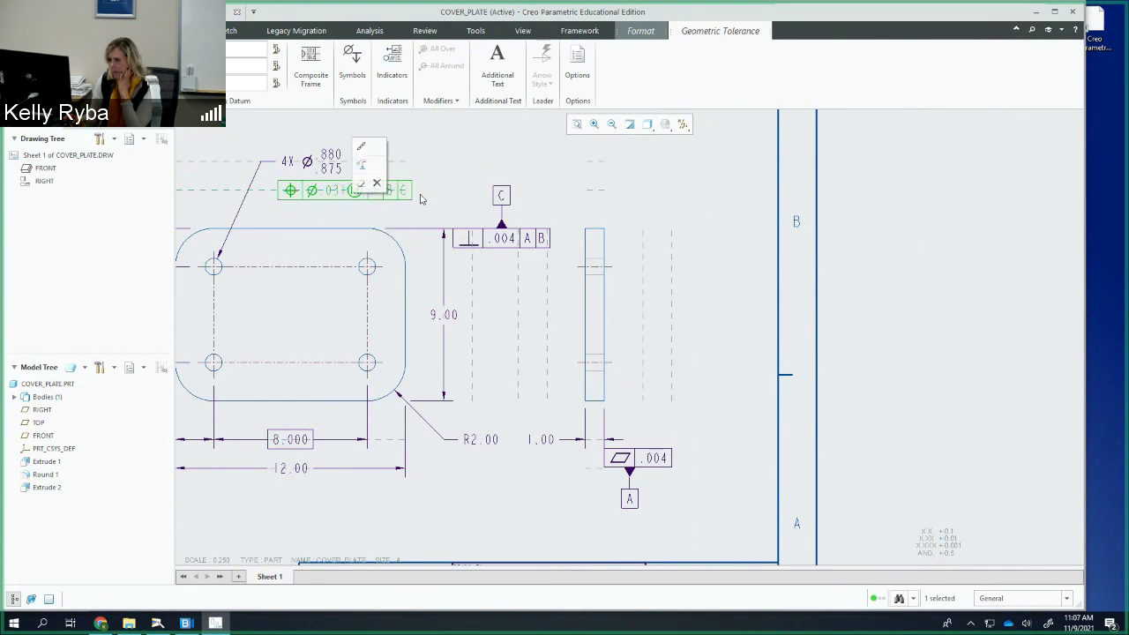
scroll(580, 259, up, 2)
scroll(507, 247, down, 3)
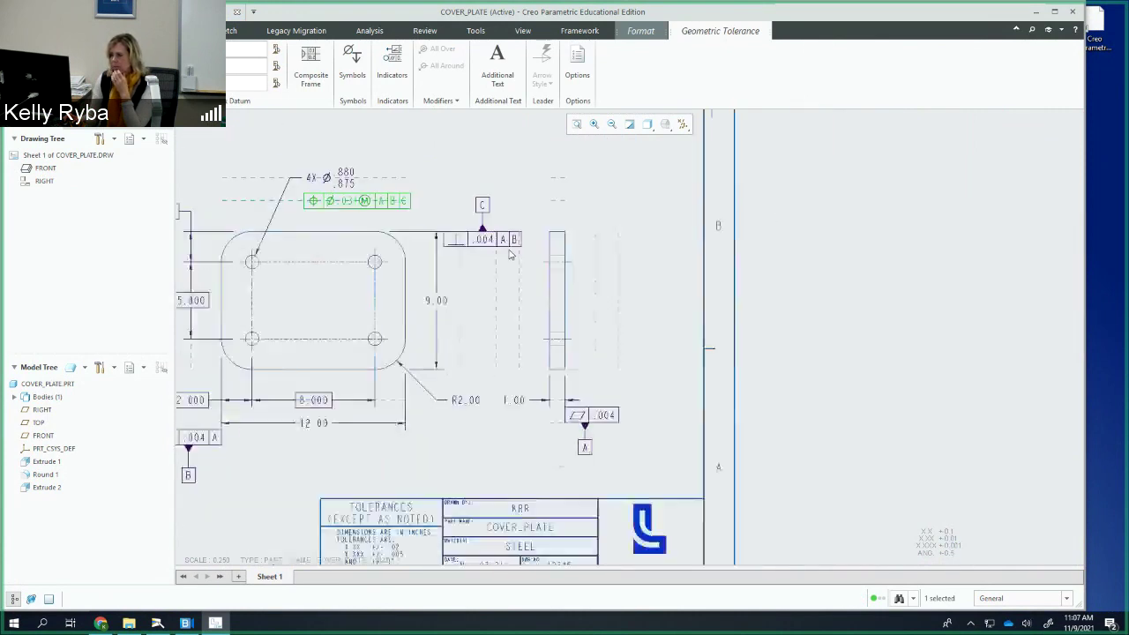
click(495, 405)
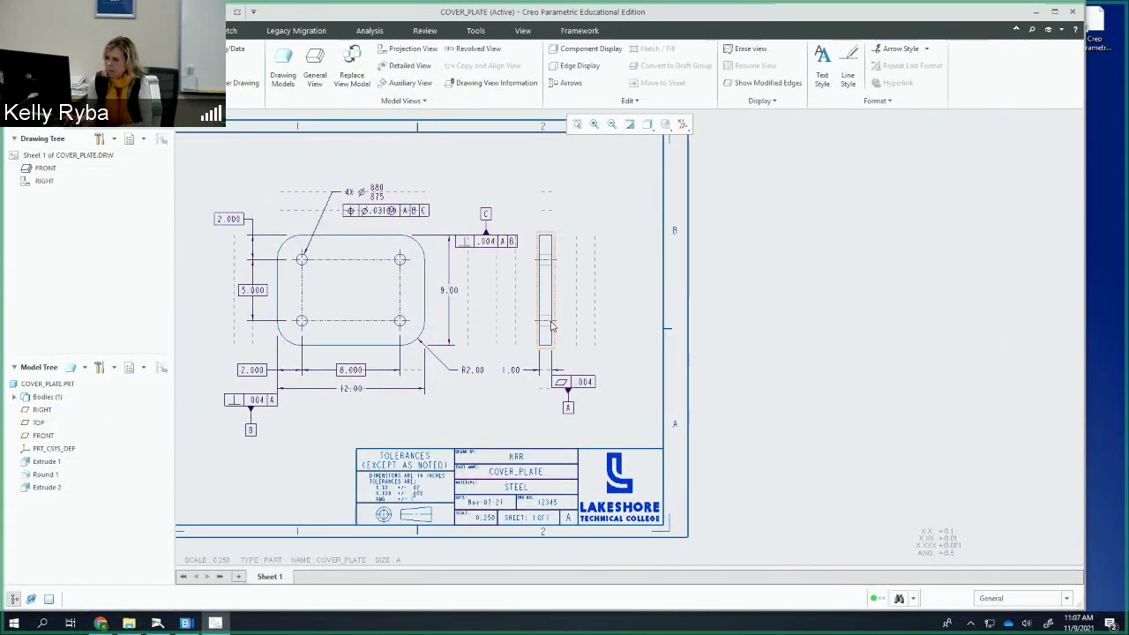
scroll(553, 326, down, 4)
scroll(551, 329, up, 5)
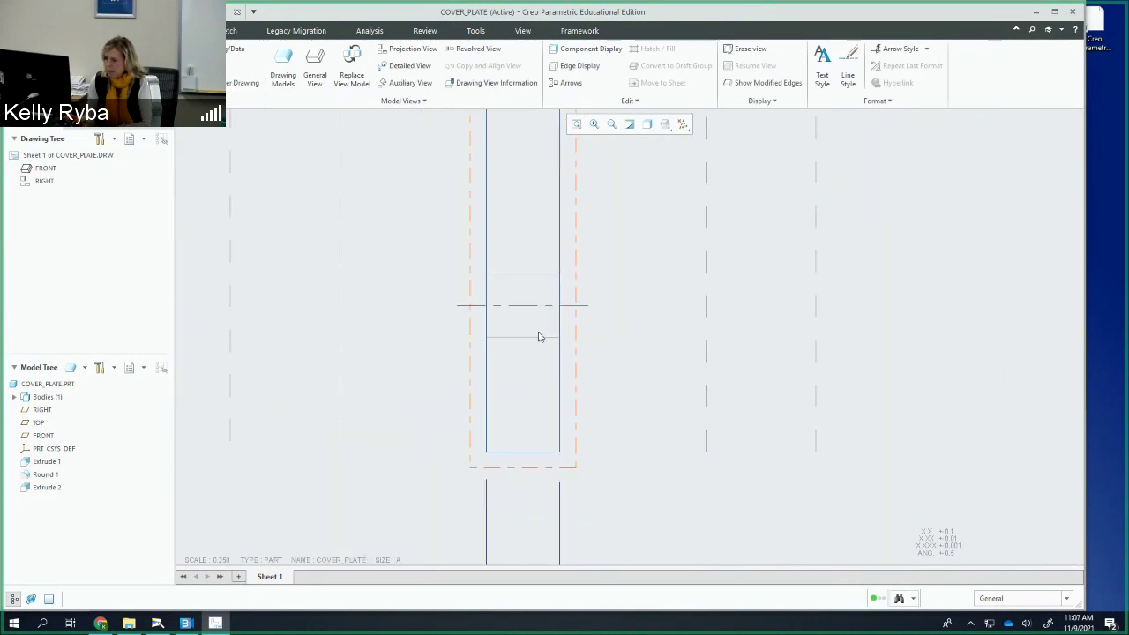
scroll(524, 348, down, 4)
scroll(525, 350, down, 3)
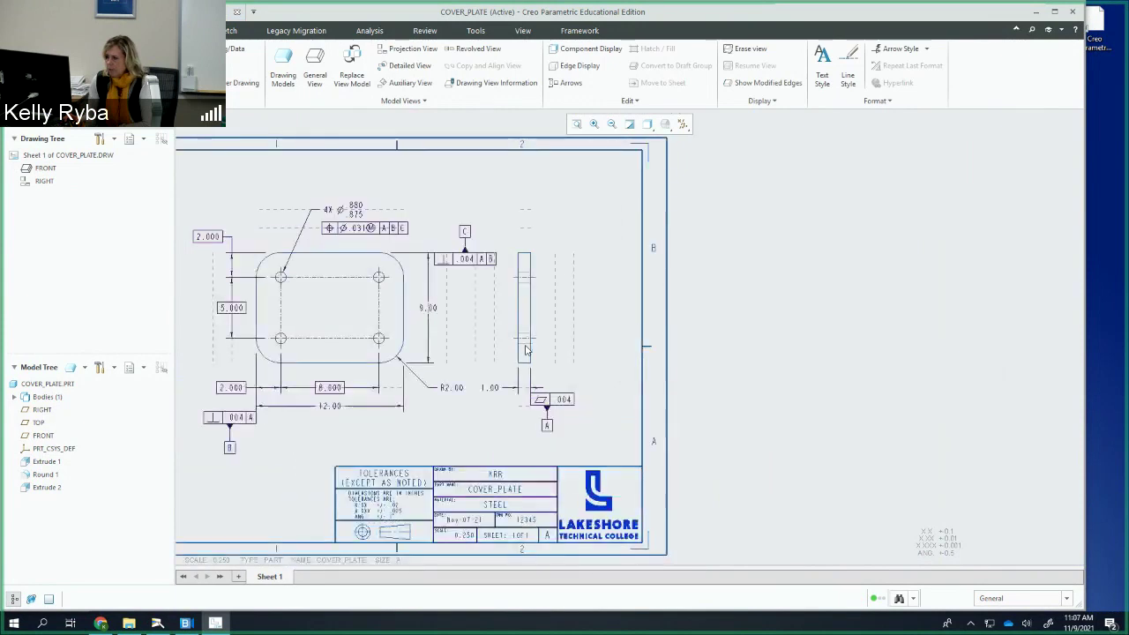
scroll(525, 350, up, 1)
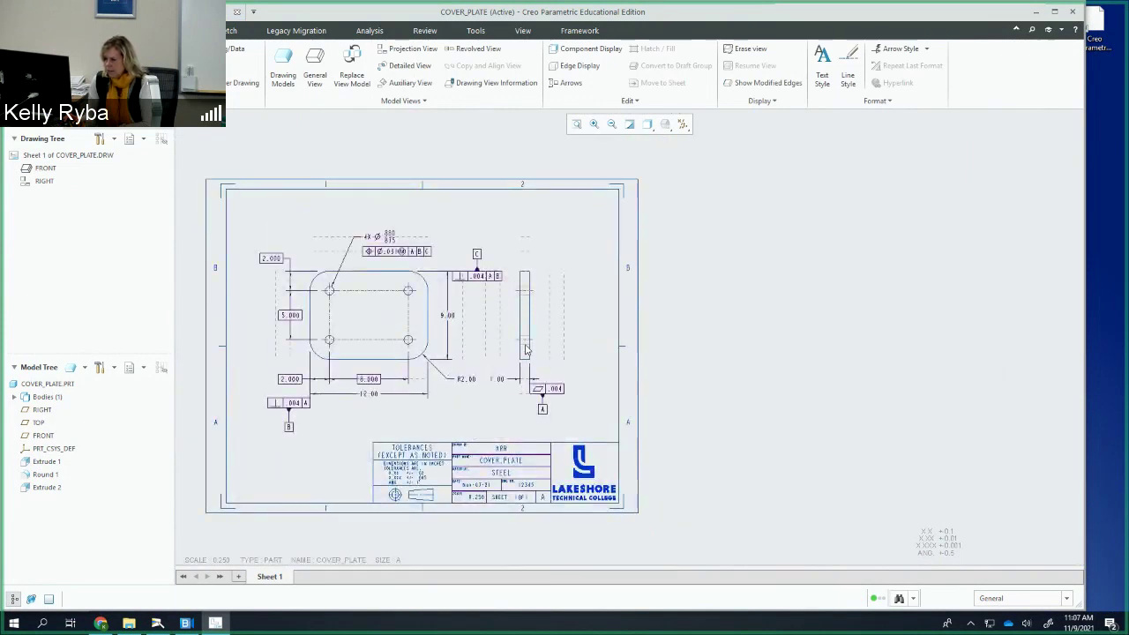
scroll(502, 318, up, 1)
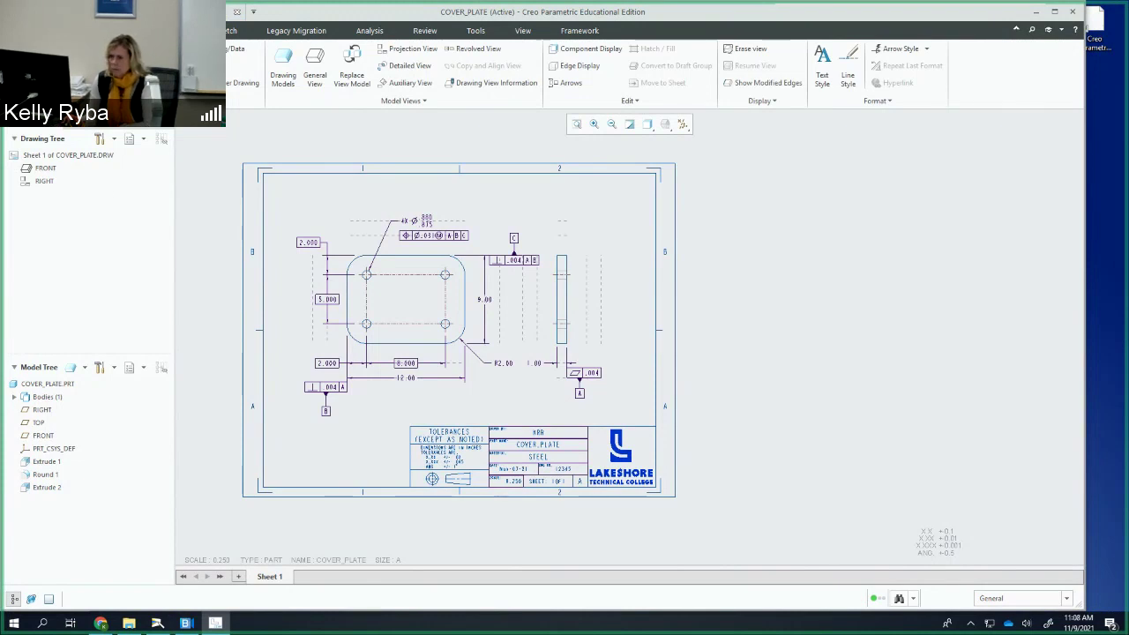
Step: Open a print preview of the cover plate drawing sheet
click(20, 30)
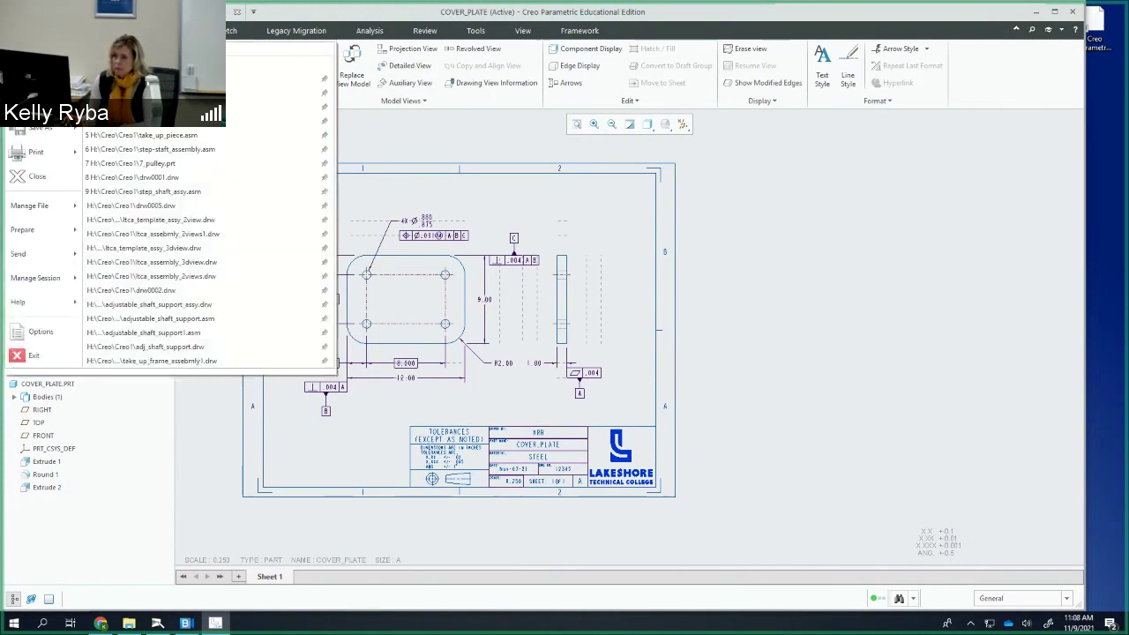
key(Escape)
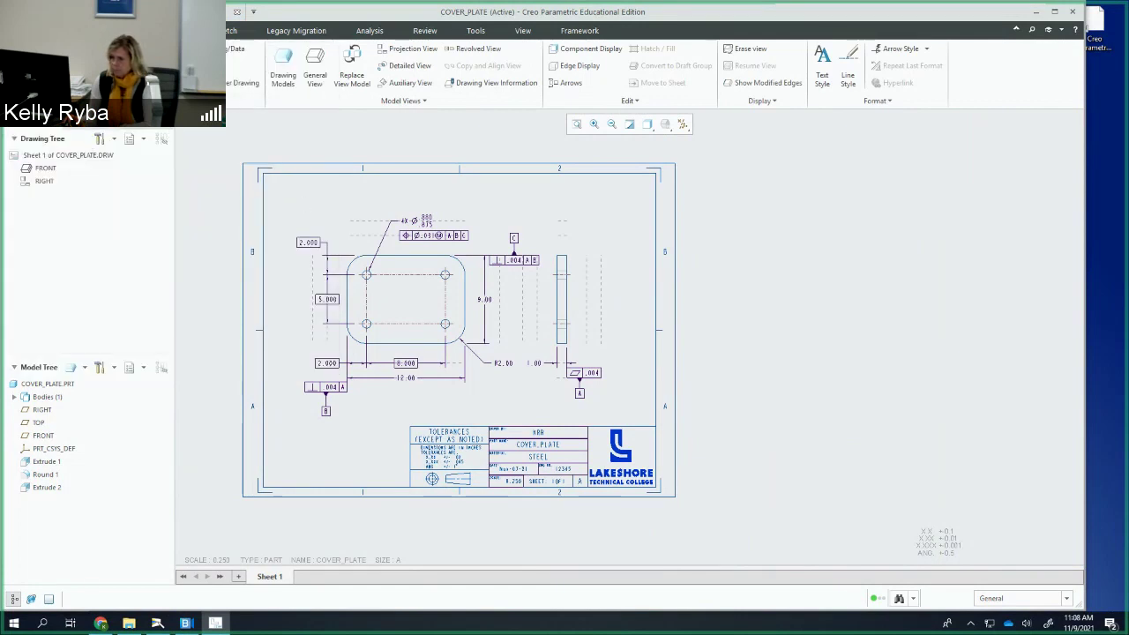
click(20, 30)
mouse_move(32, 157)
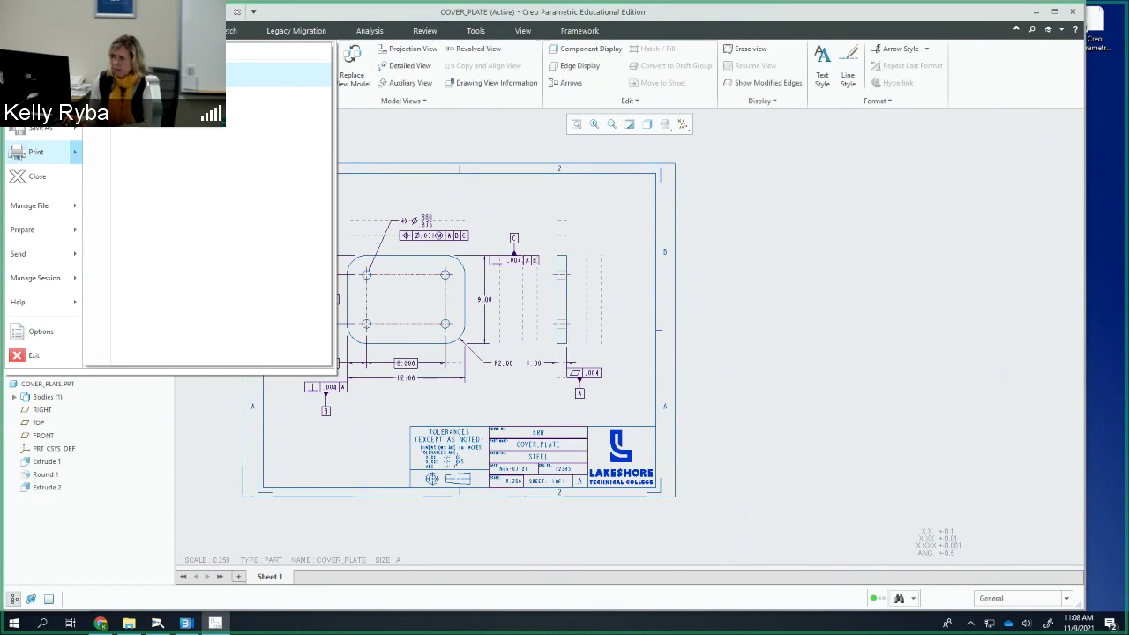
click(142, 76)
click(499, 77)
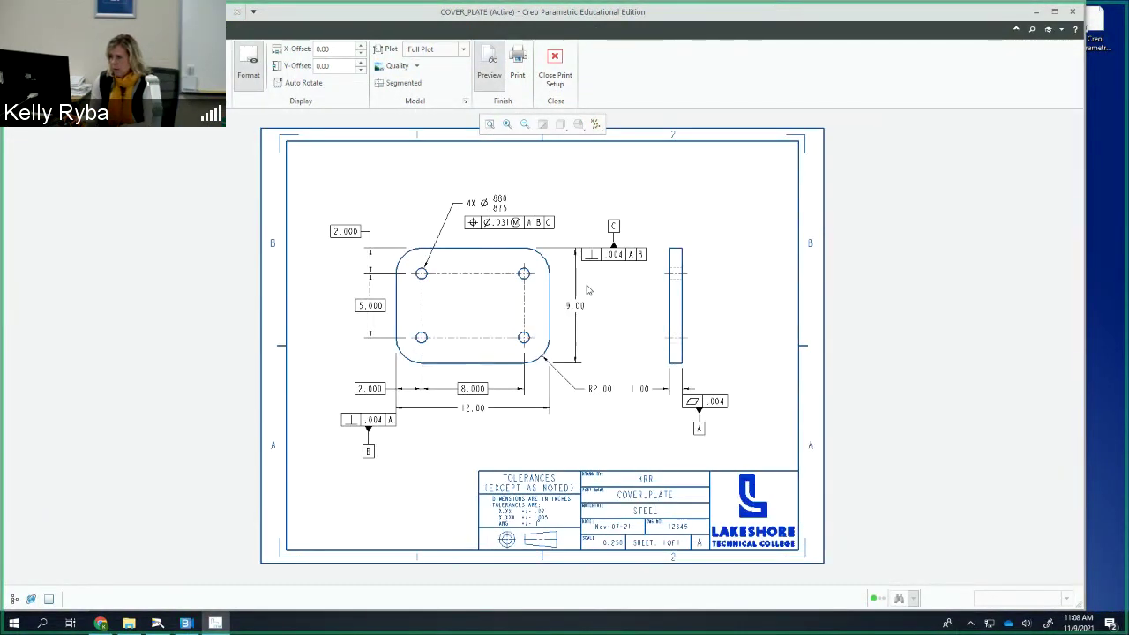
Step: Capture a screen snip of the entire previewed cover plate sheet and close the print setup
scroll(588, 289, up, 2)
middle_drag(588, 289, 517, 303)
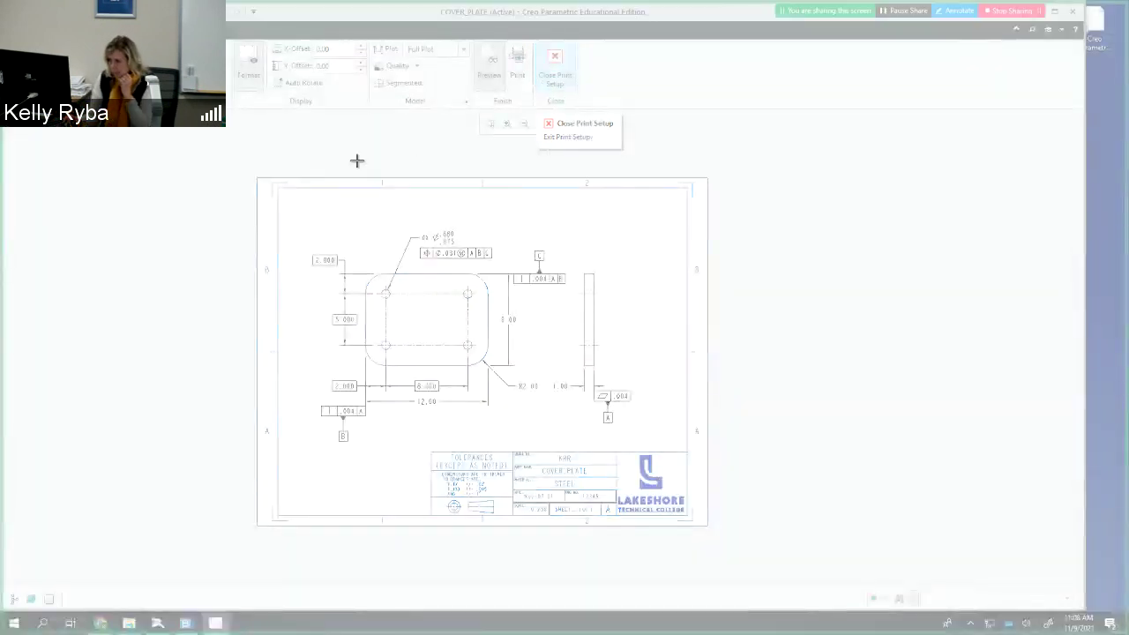
mouse_move(251, 174)
mouse_down()
mouse_move(461, 355)
mouse_move(696, 500)
mouse_move(712, 530)
mouse_up()
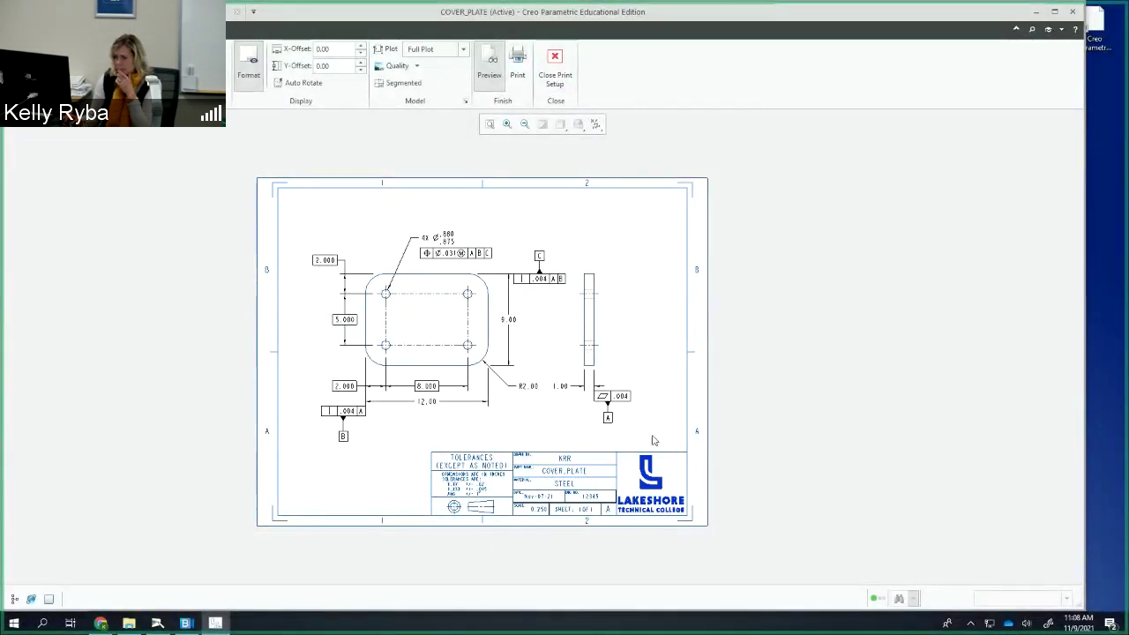
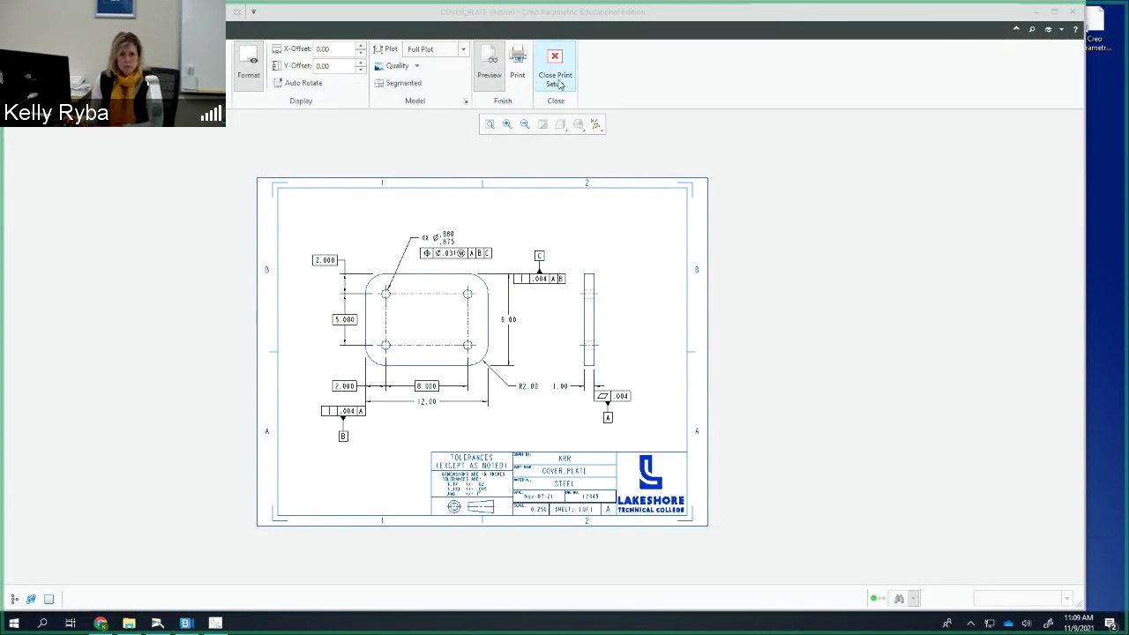
click(554, 71)
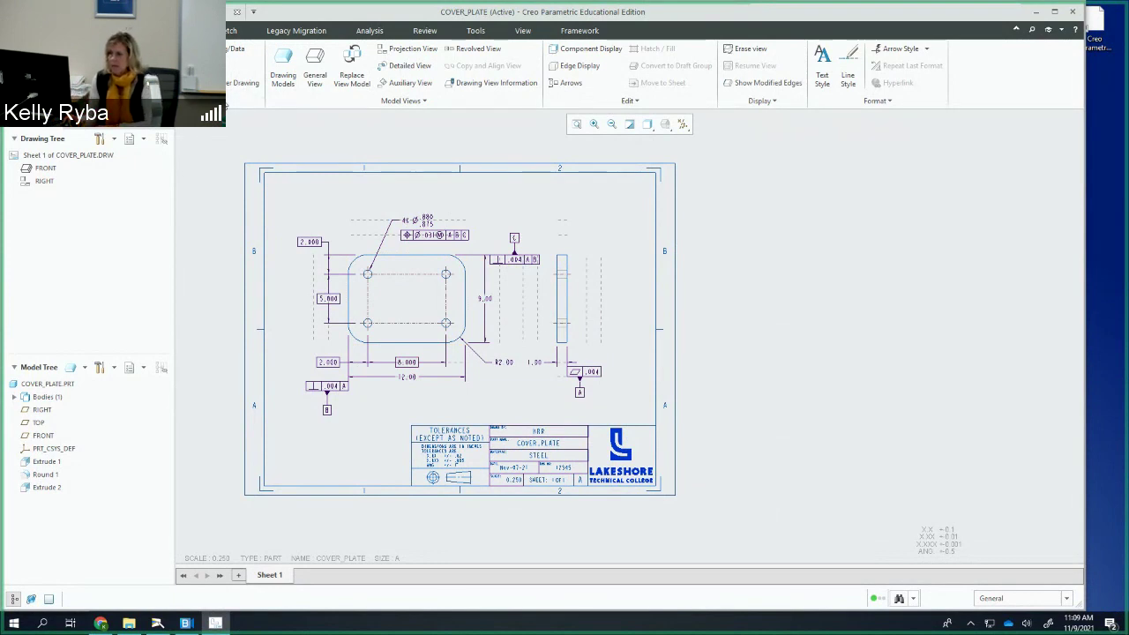
Step: Save the cover plate drawing
scroll(430, 313, down, 1)
scroll(432, 314, up, 2)
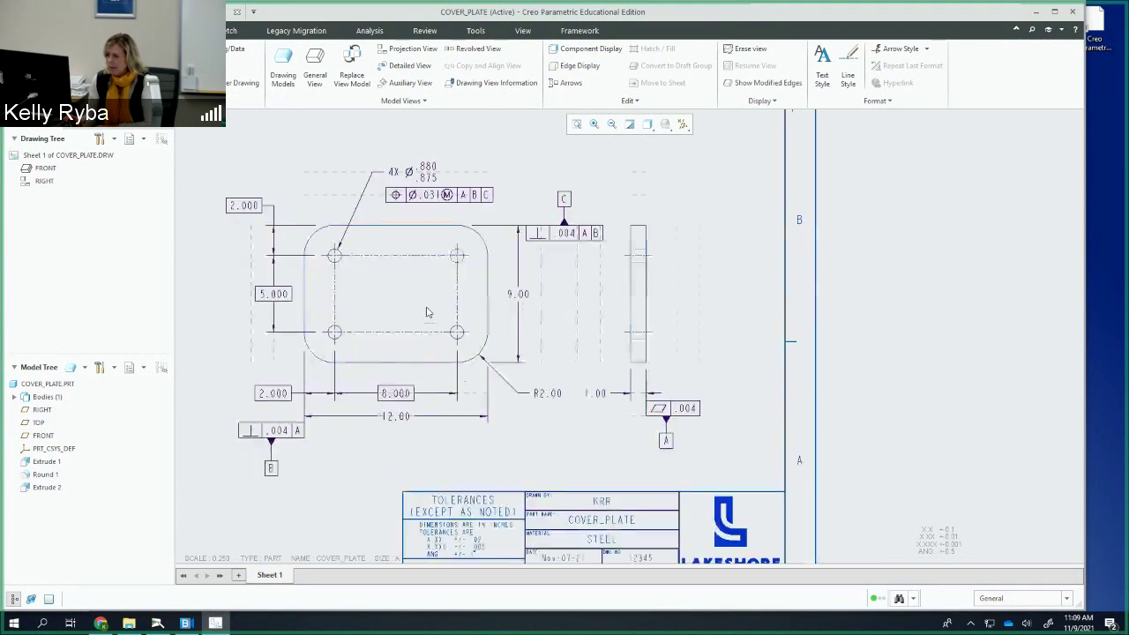
middle_drag(435, 314, 545, 326)
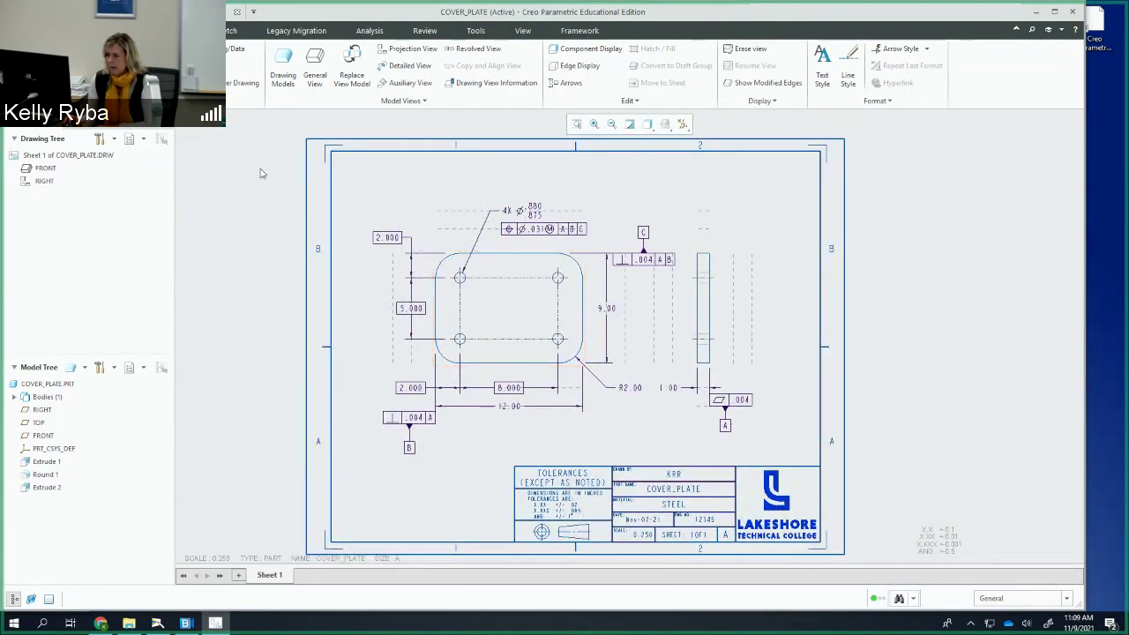
click(19, 30)
click(35, 133)
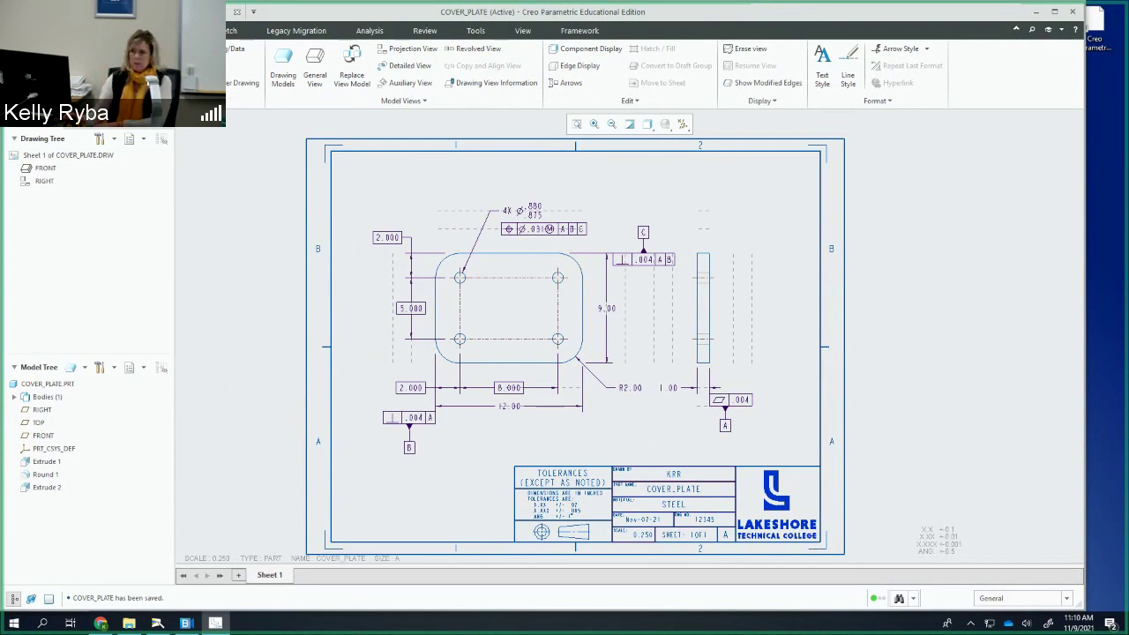
Step: Delete all old versions of the cover plate drawing file
click(20, 30)
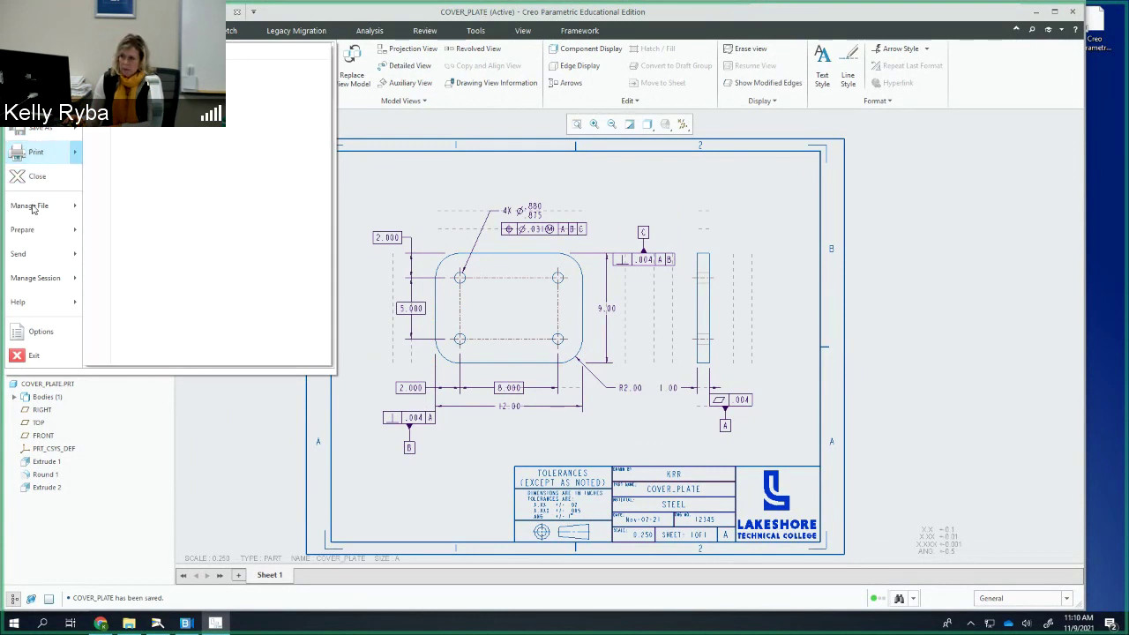
click(37, 207)
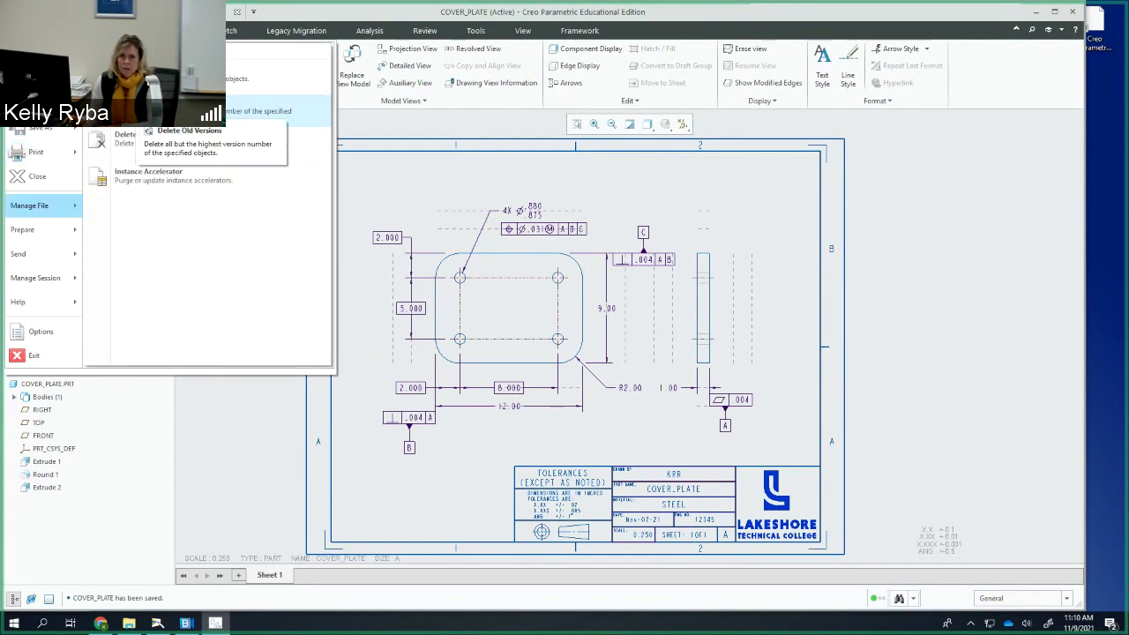
click(158, 107)
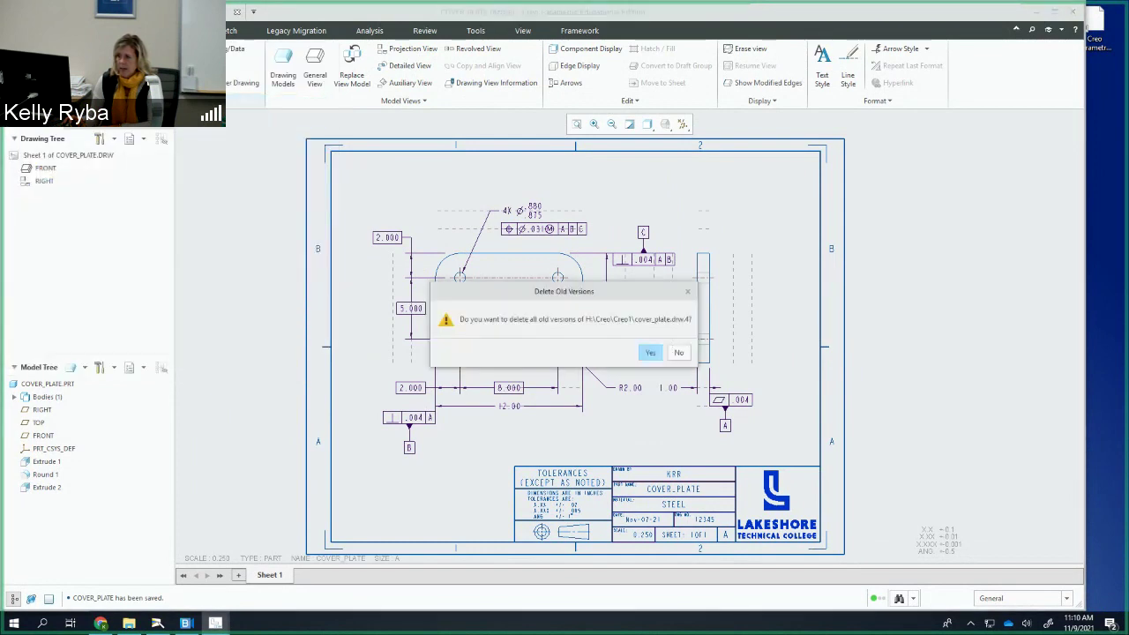
click(649, 354)
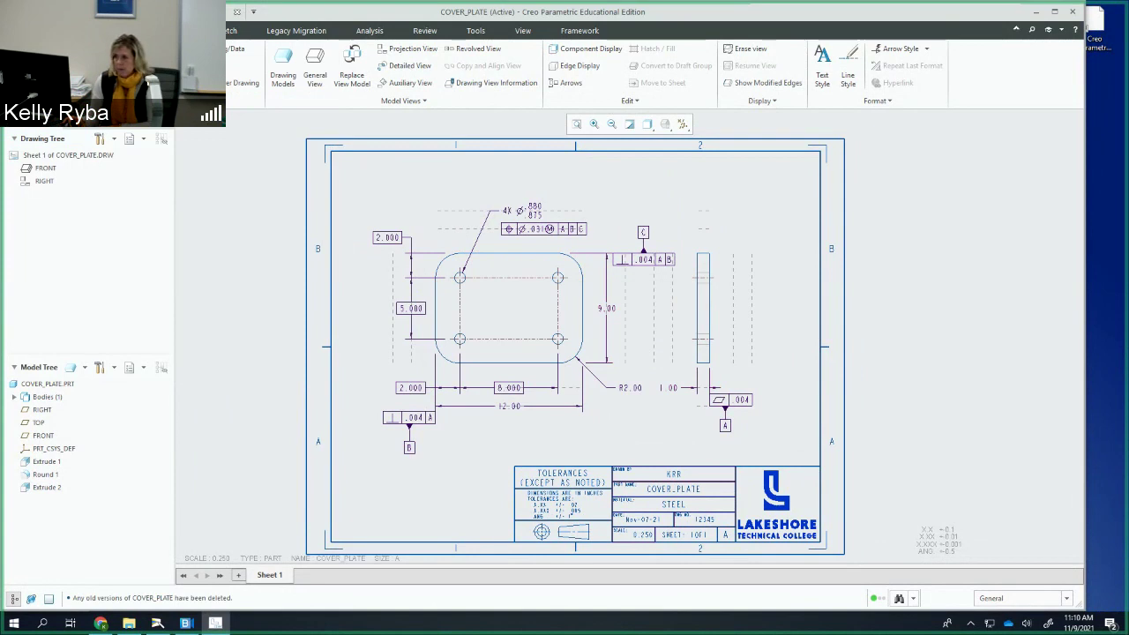
Step: Close the cover plate drawing and erase all objects not displayed from the session
click(18, 30)
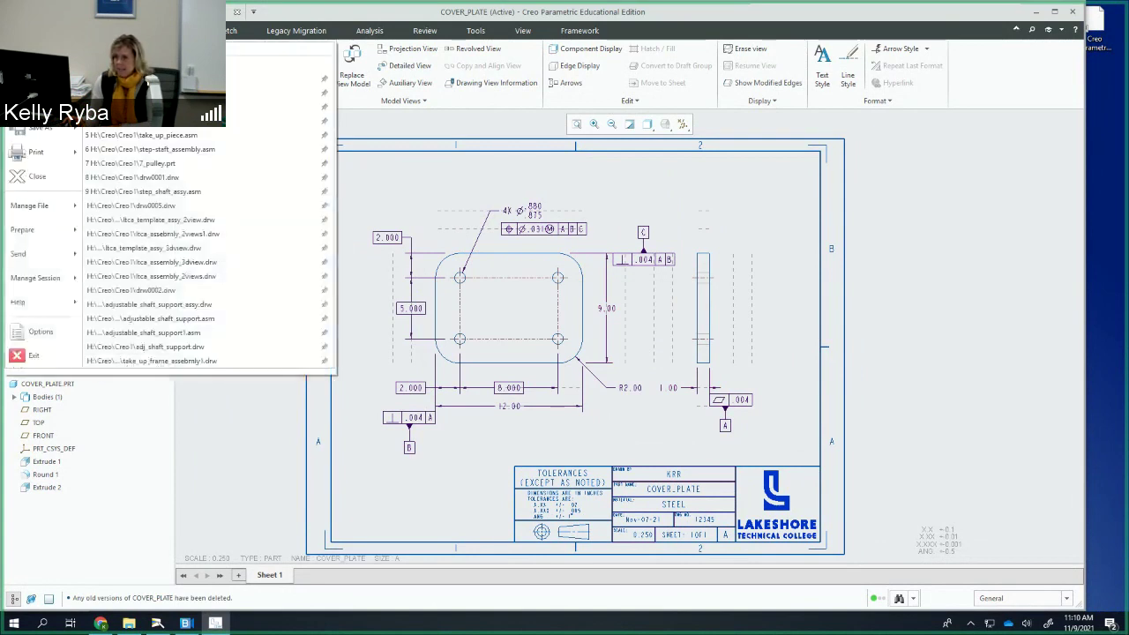
click(39, 177)
click(18, 30)
mouse_move(33, 280)
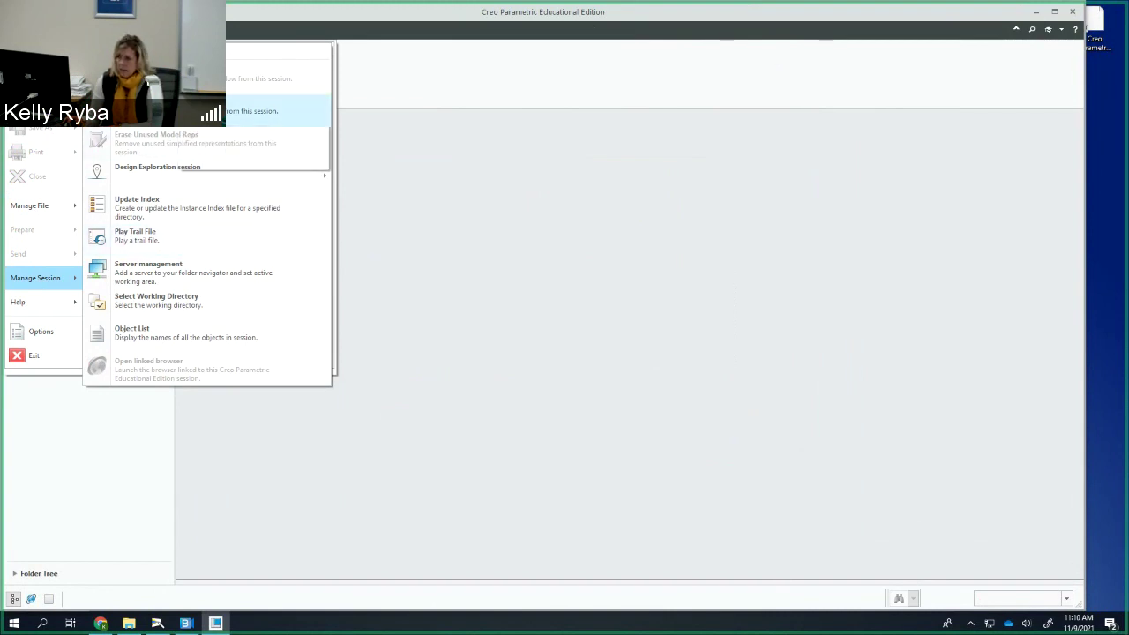
click(198, 111)
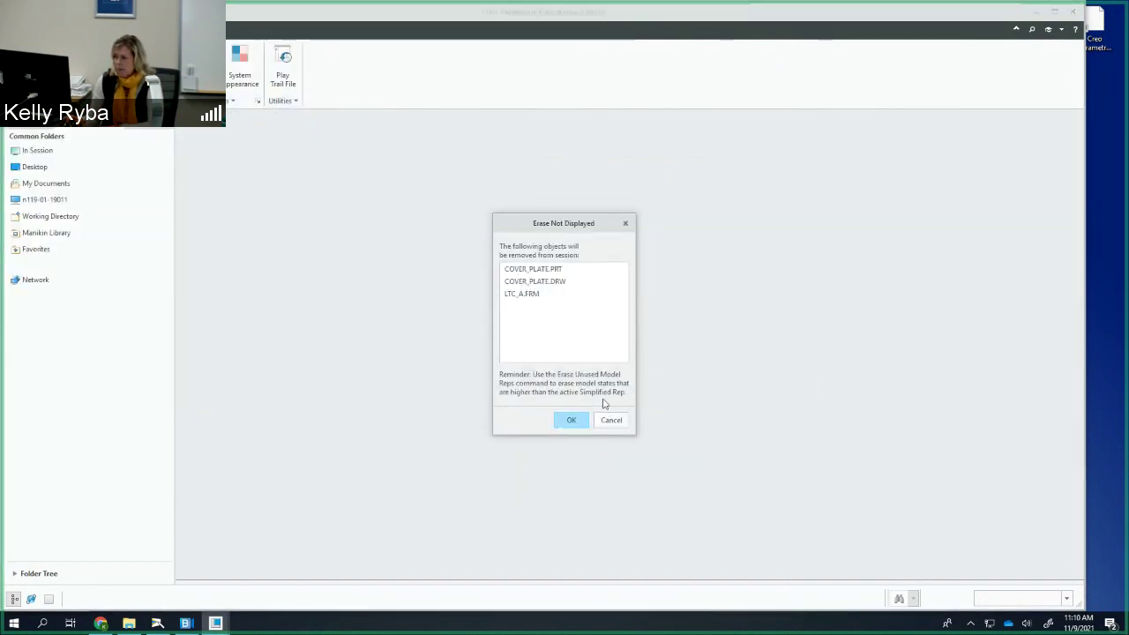
click(571, 420)
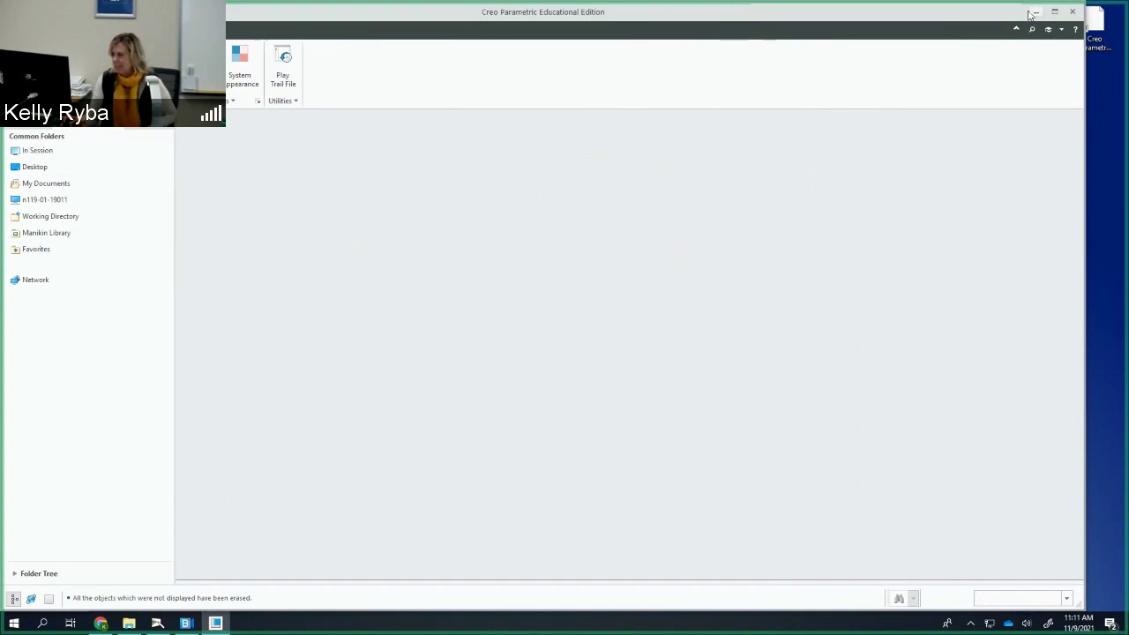
Step: Exit Creo Parametric and launch it again from the desktop
click(1073, 13)
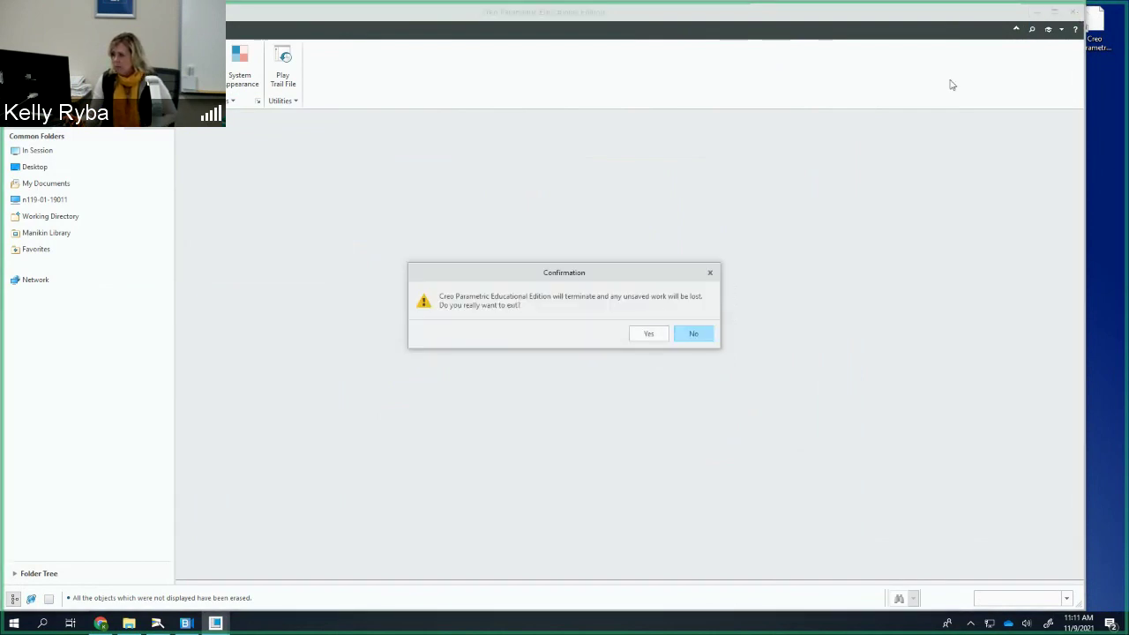
click(648, 335)
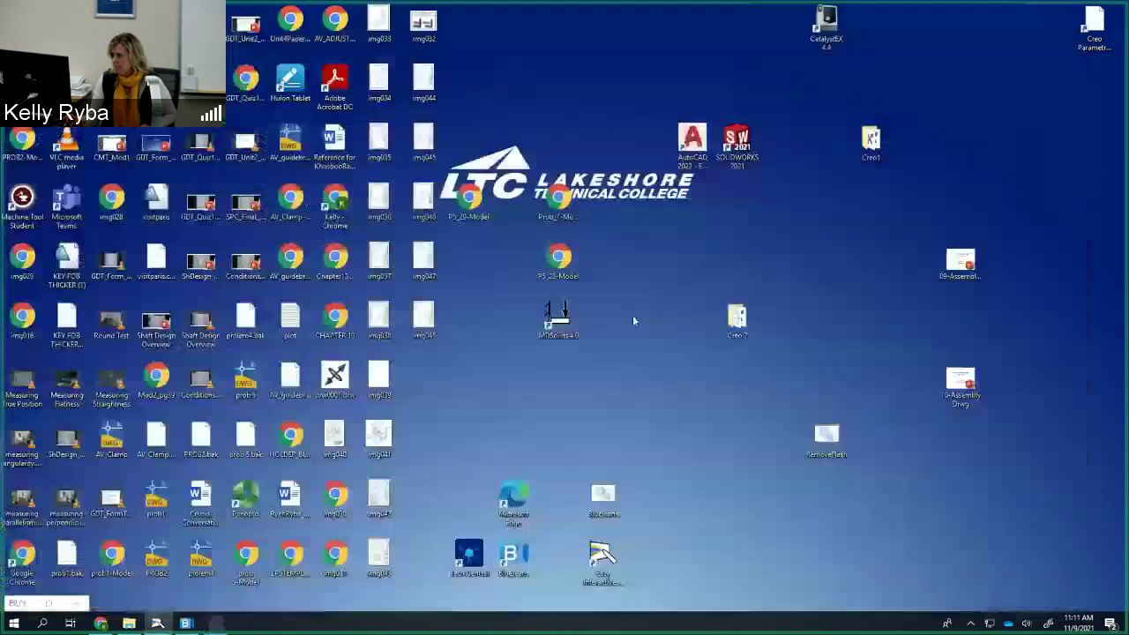
double_click(739, 322)
click(362, 176)
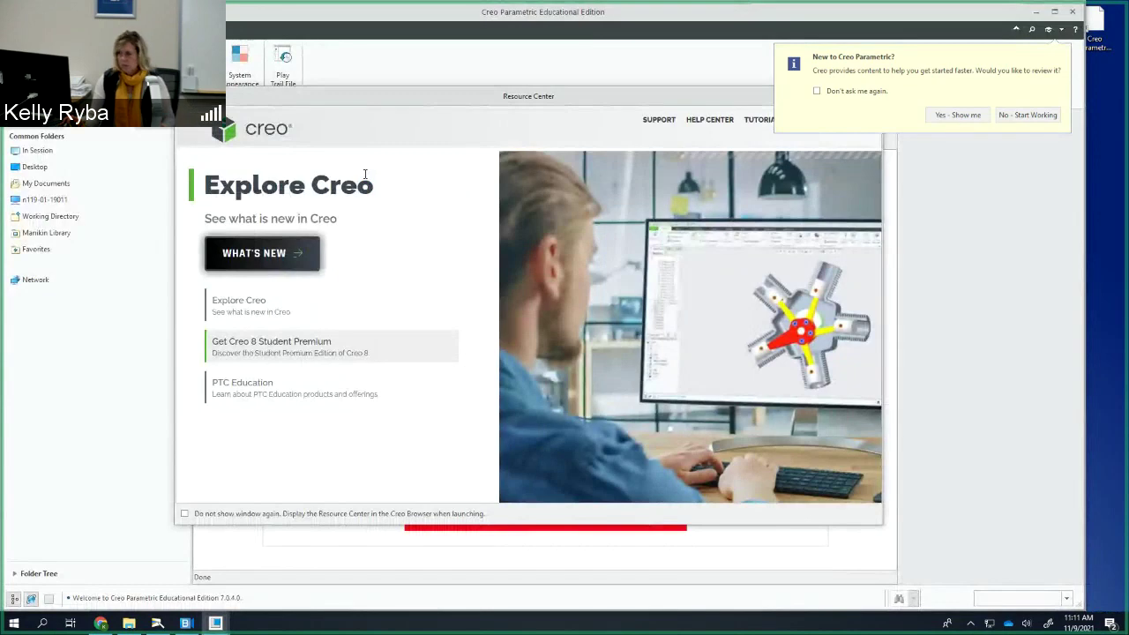
Step: Decline the getting-started content and close the Resource Center and the embedded web browser
click(1056, 114)
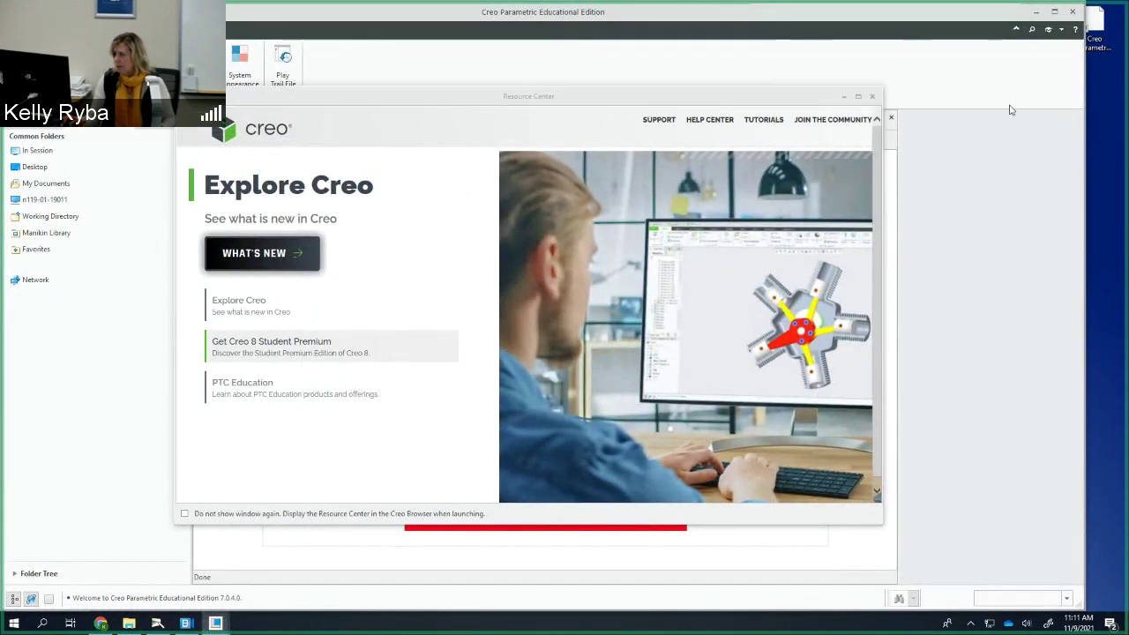
click(872, 97)
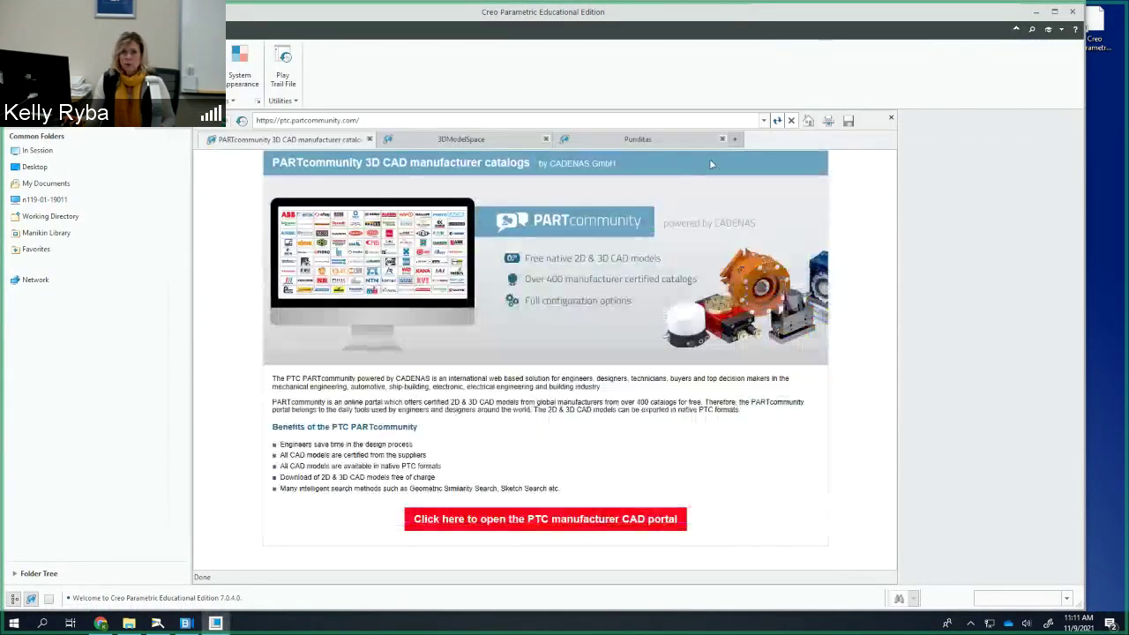
click(891, 118)
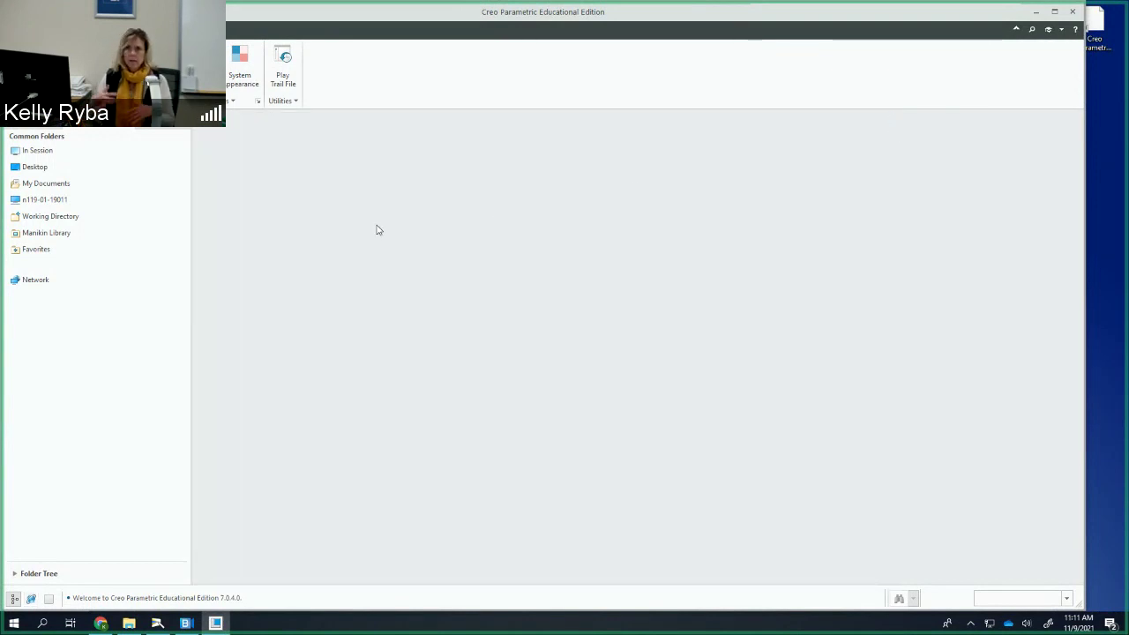
Step: Set the working directory to the Creo1 folder inside Creo on the H: drive
click(105, 66)
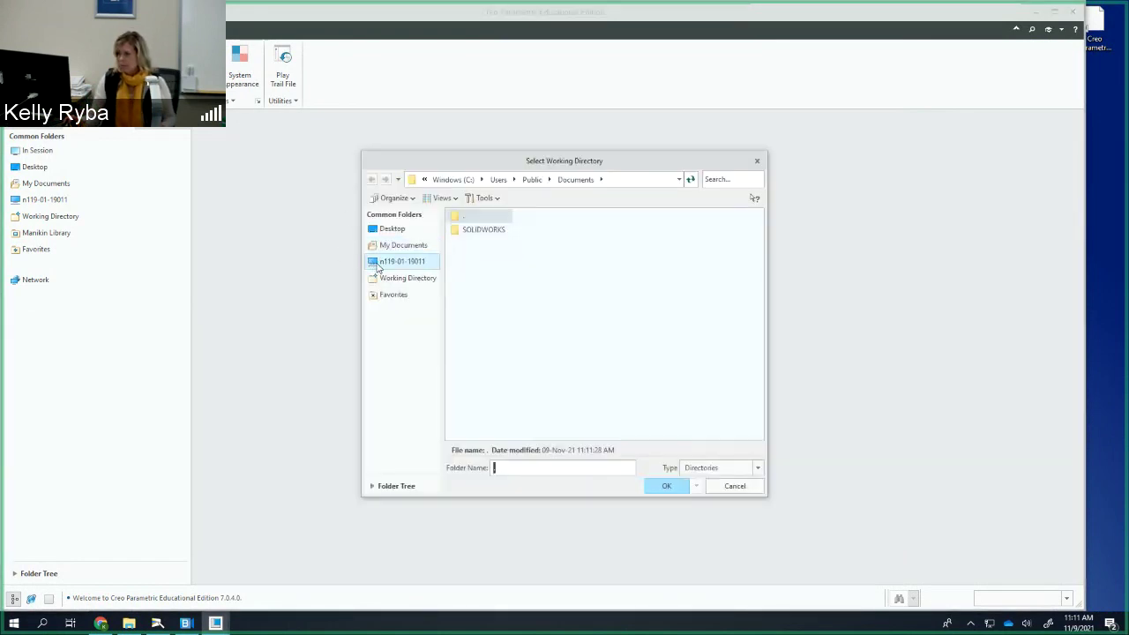
click(372, 265)
click(496, 258)
double_click(496, 258)
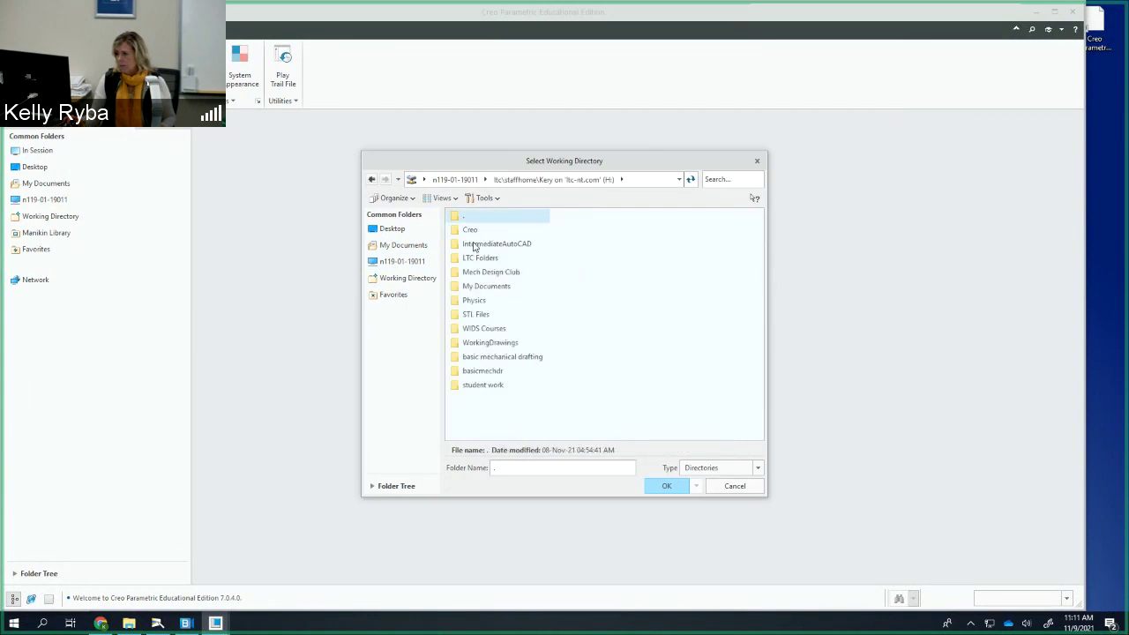
double_click(473, 231)
click(480, 259)
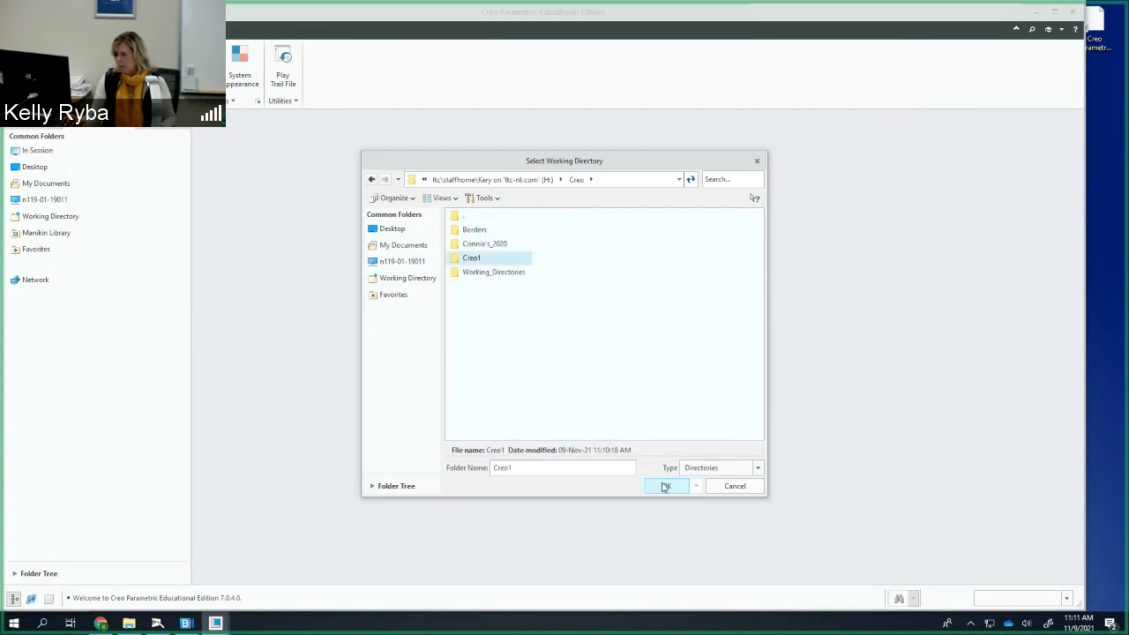
click(665, 486)
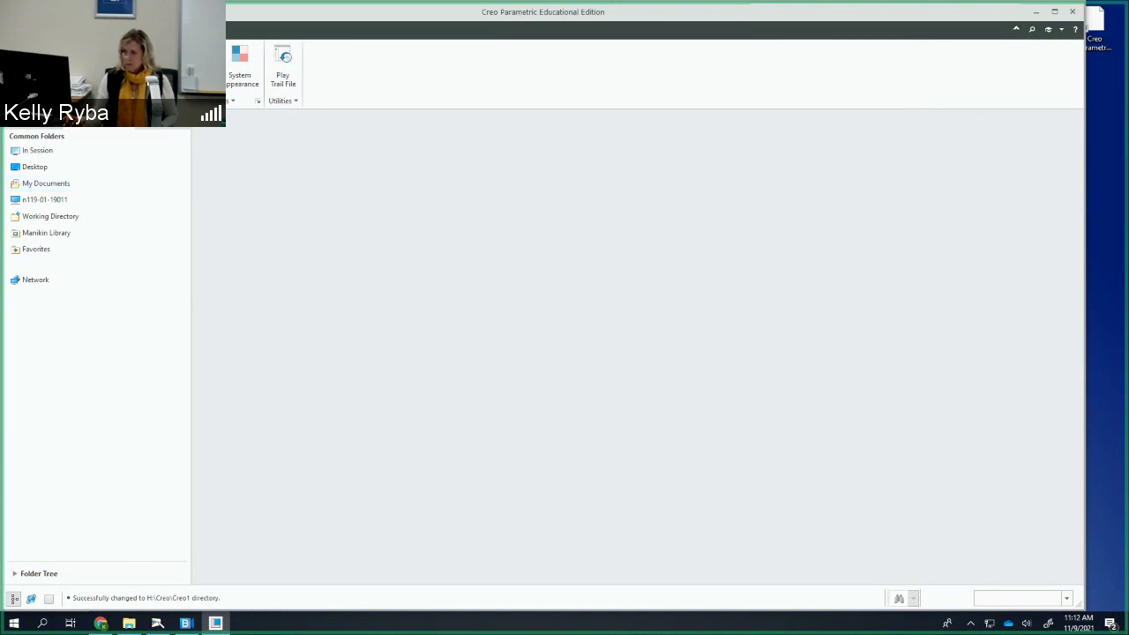
Step: Start a new drawing file named ROUND_COVER1
key(ctrl+n)
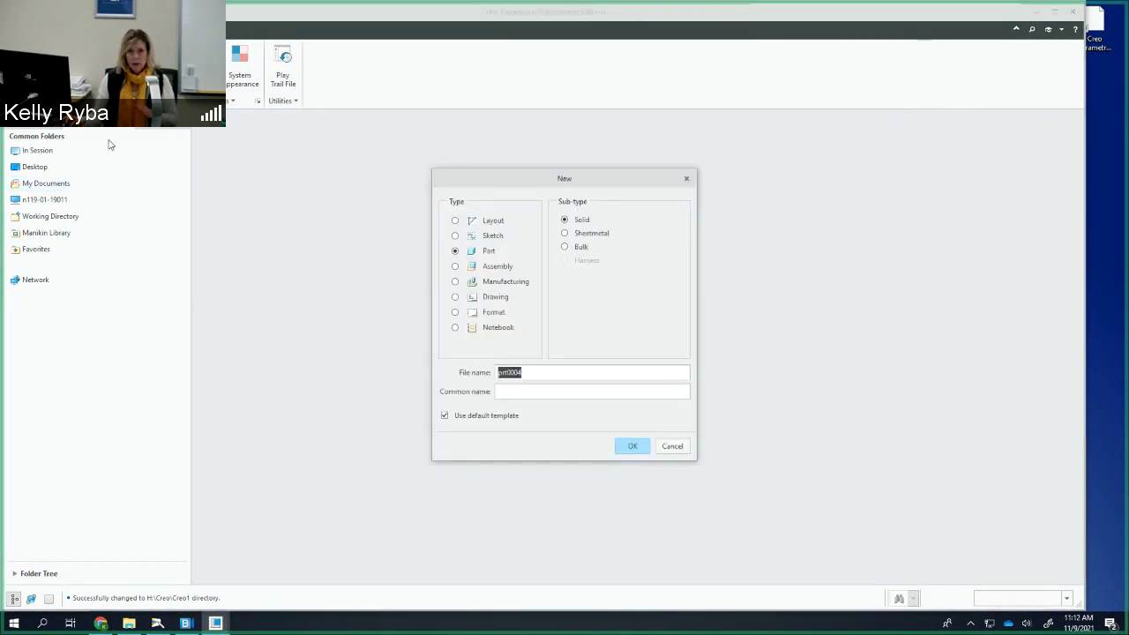
click(491, 303)
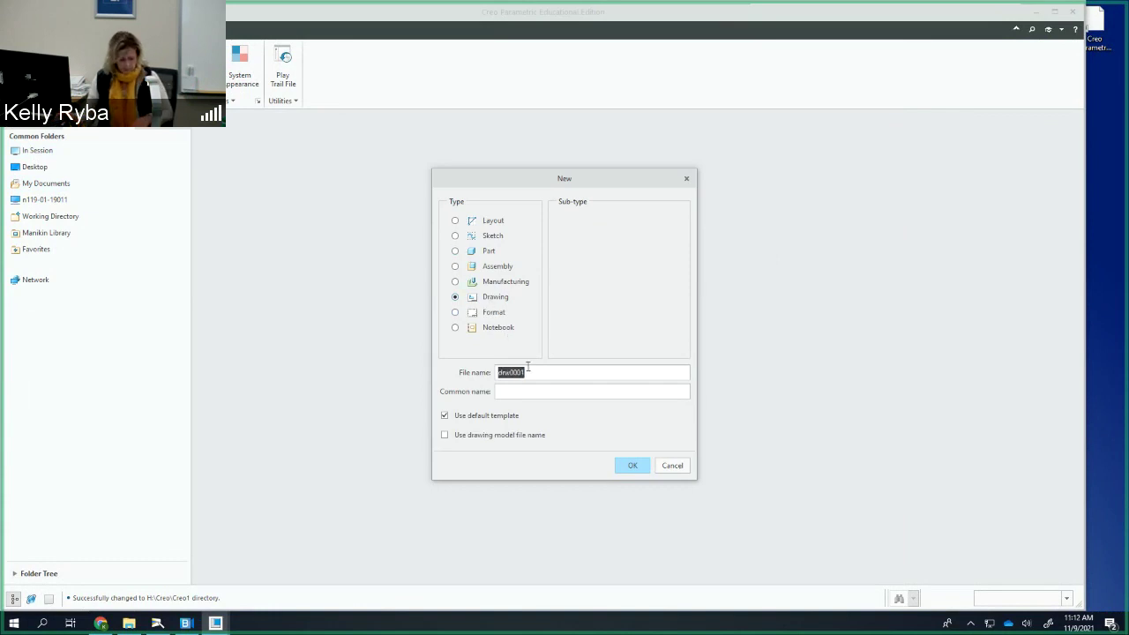
text(ROUND)
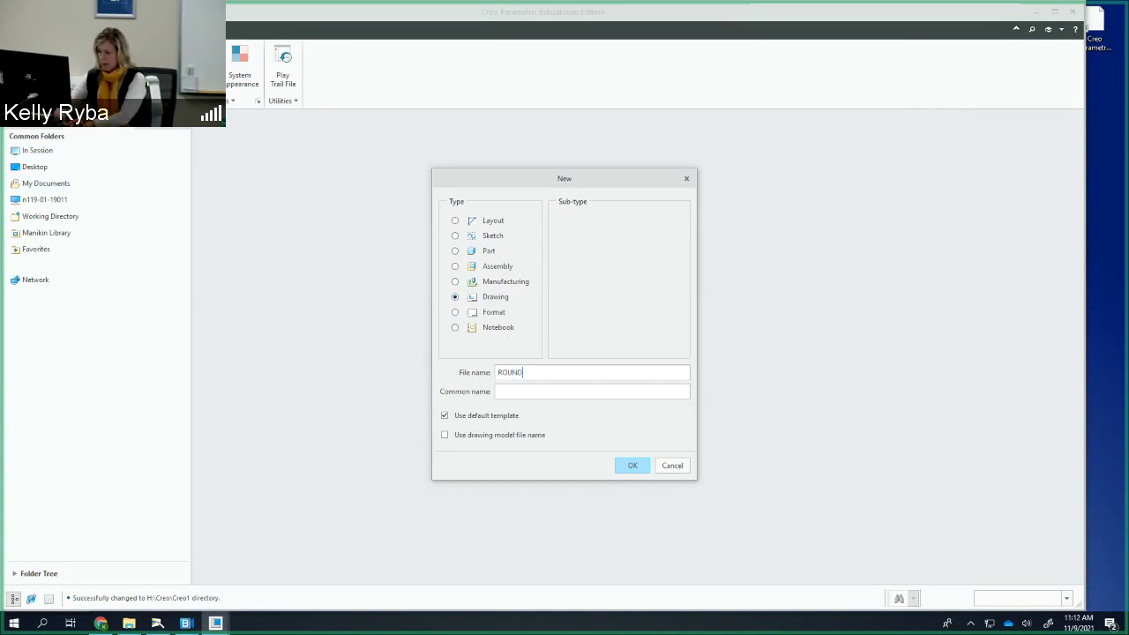
text(_COVER)
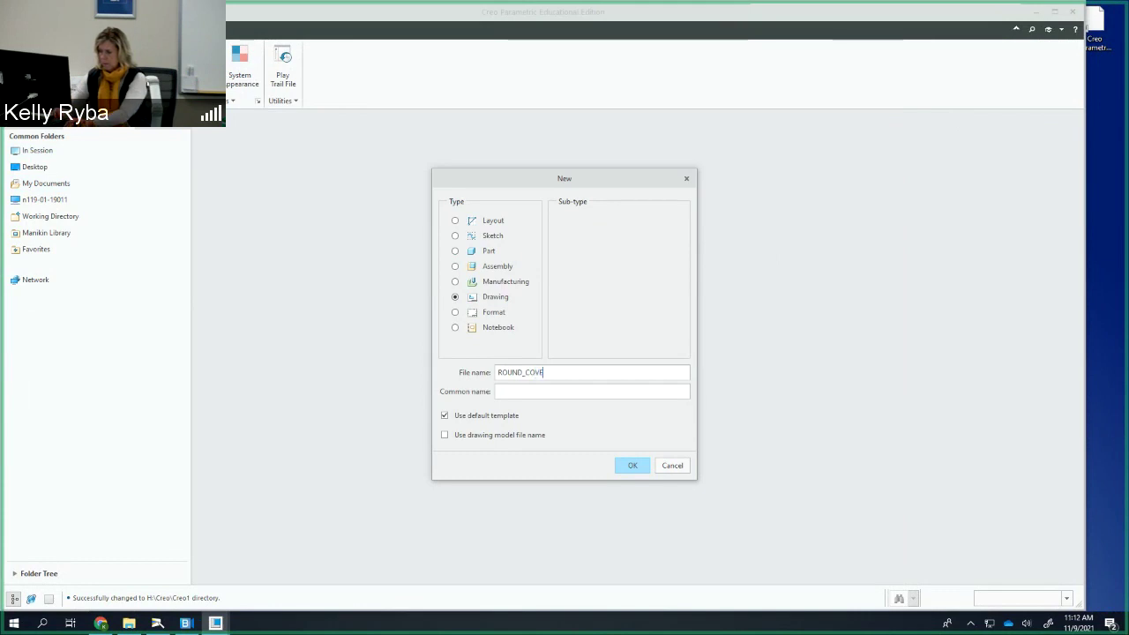
click(635, 468)
click(564, 347)
text(1)
click(632, 467)
Step: Choose round_cover.prt from the Creo1 folder as the new drawing's default model
click(609, 211)
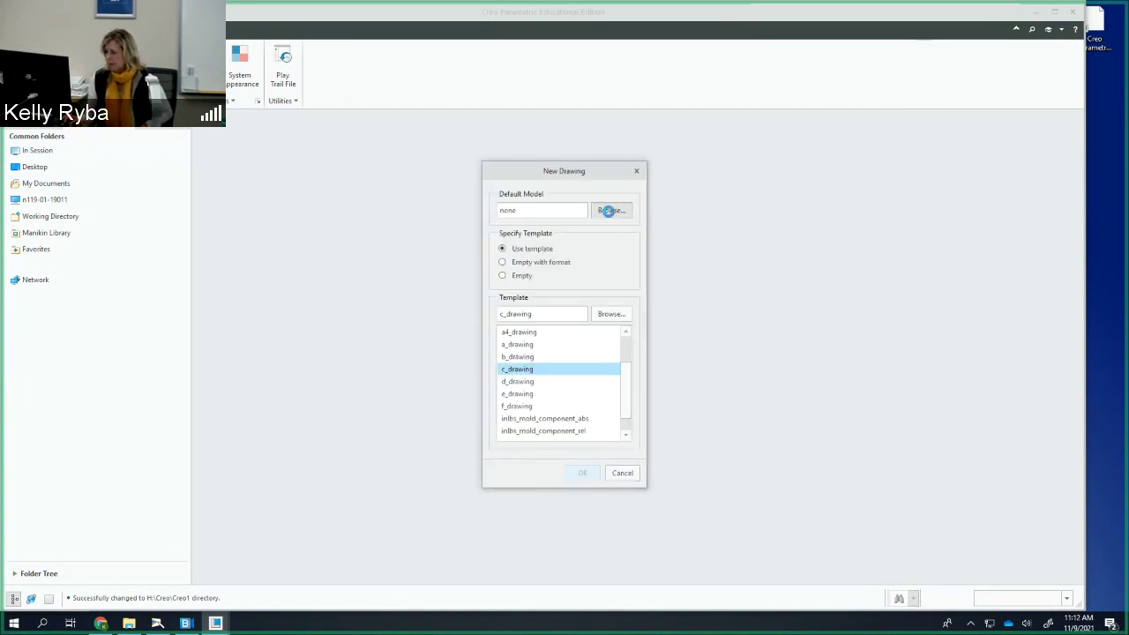
click(723, 439)
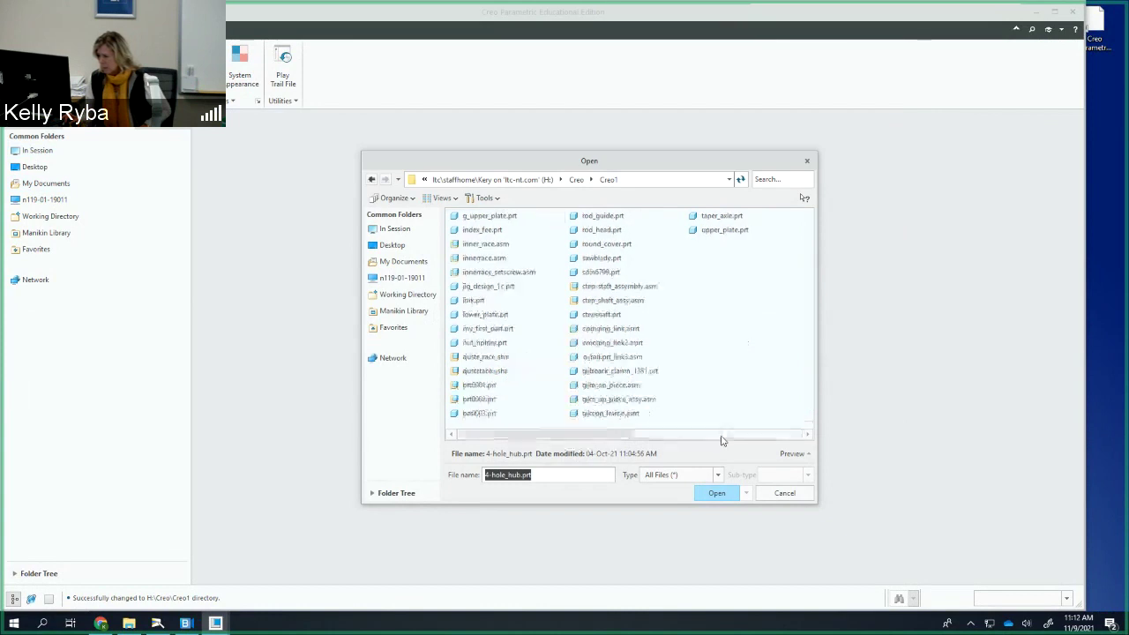
click(617, 245)
click(718, 495)
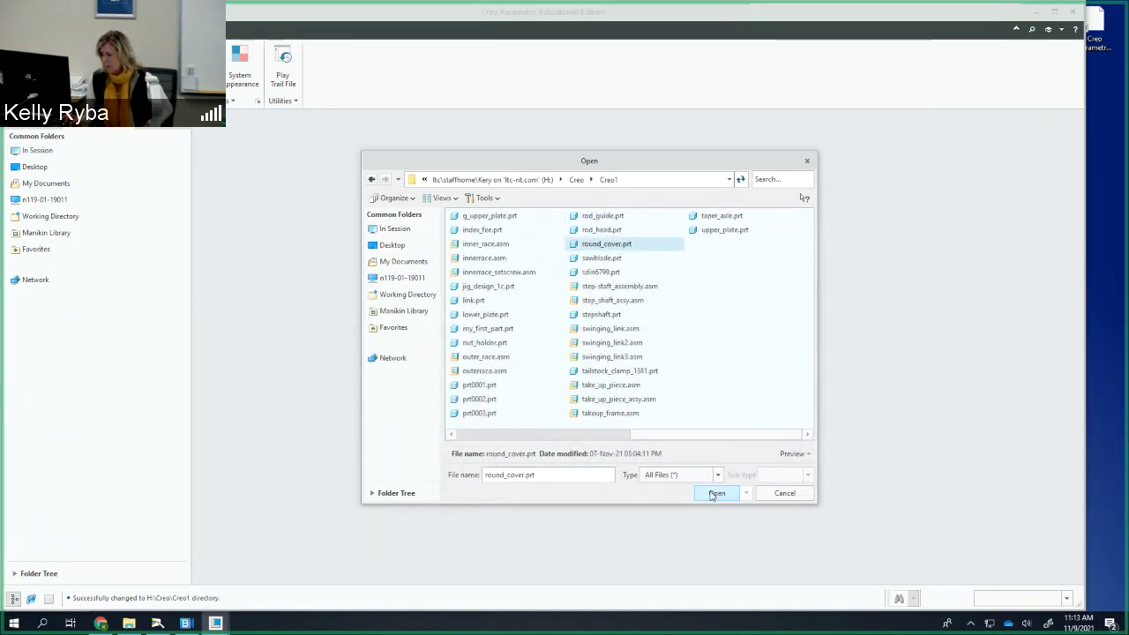
Step: Select ltca_temp_2view.drw as the drawing template and create the drawing
click(612, 314)
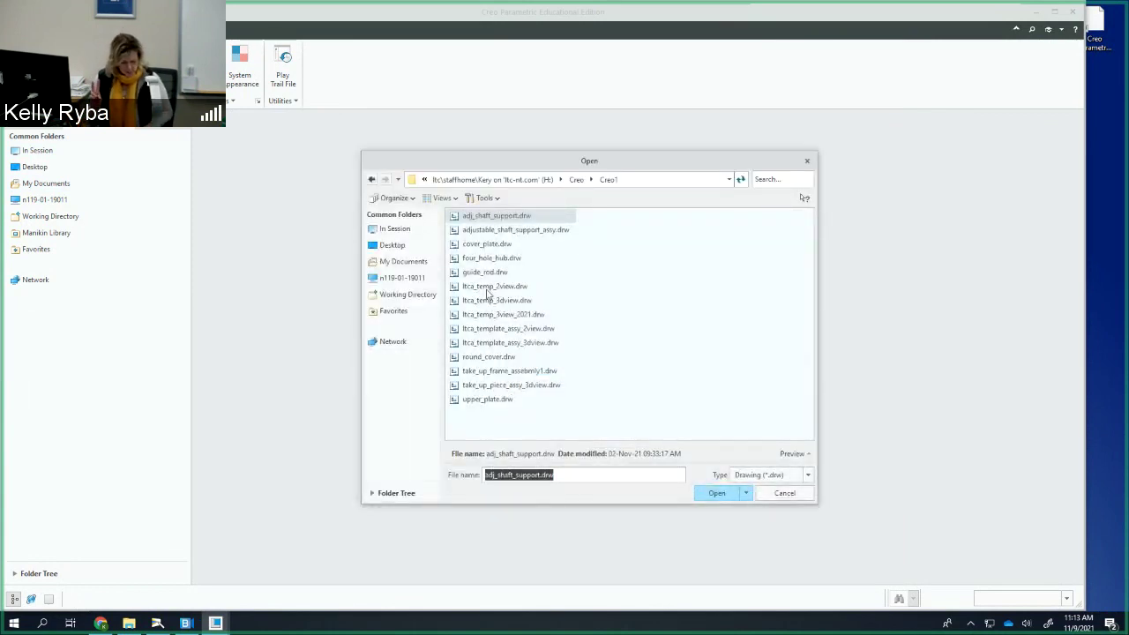
click(487, 289)
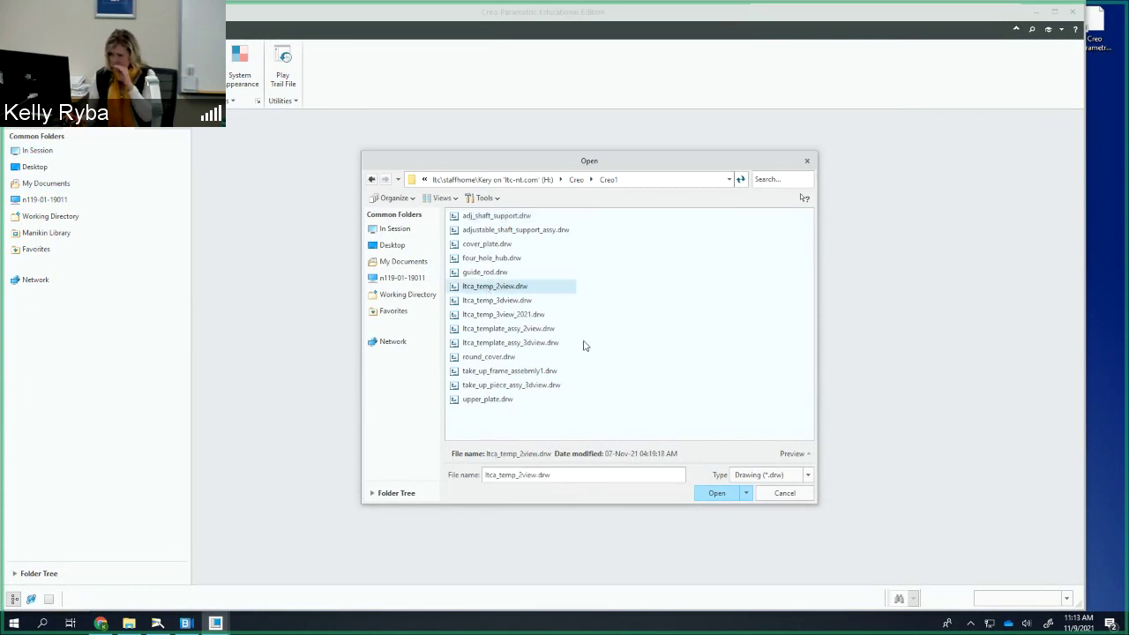
click(717, 494)
click(584, 474)
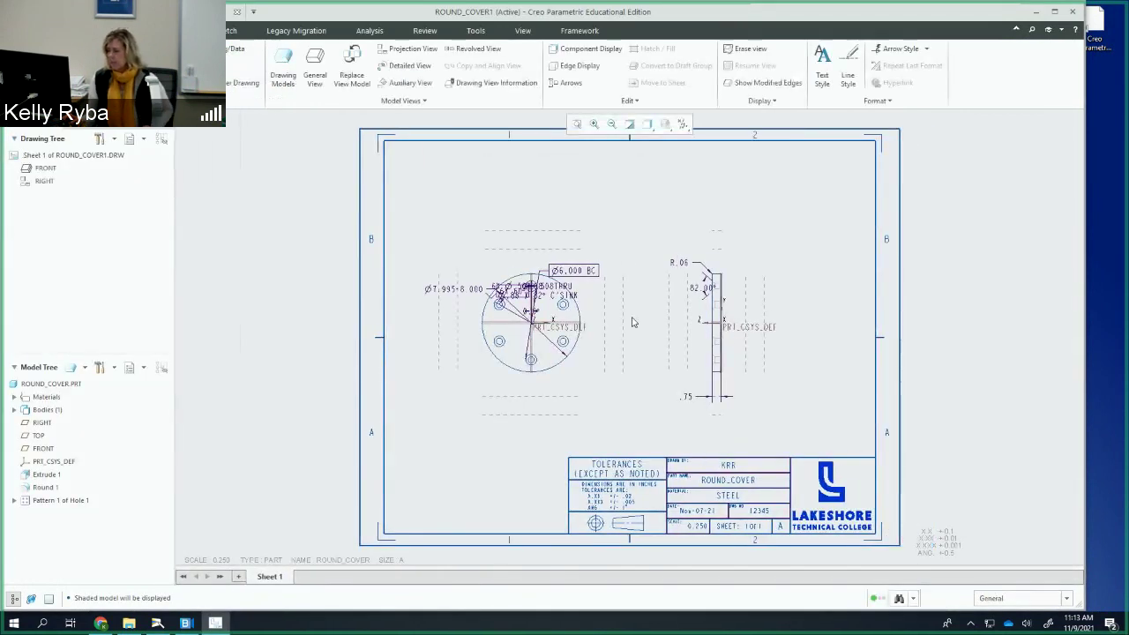
Step: Turn off the display of datum planes and the other datum features in the drawing views
mouse_move(665, 312)
middle_down()
mouse_move(612, 300)
mouse_move(567, 319)
mouse_move(582, 331)
middle_up()
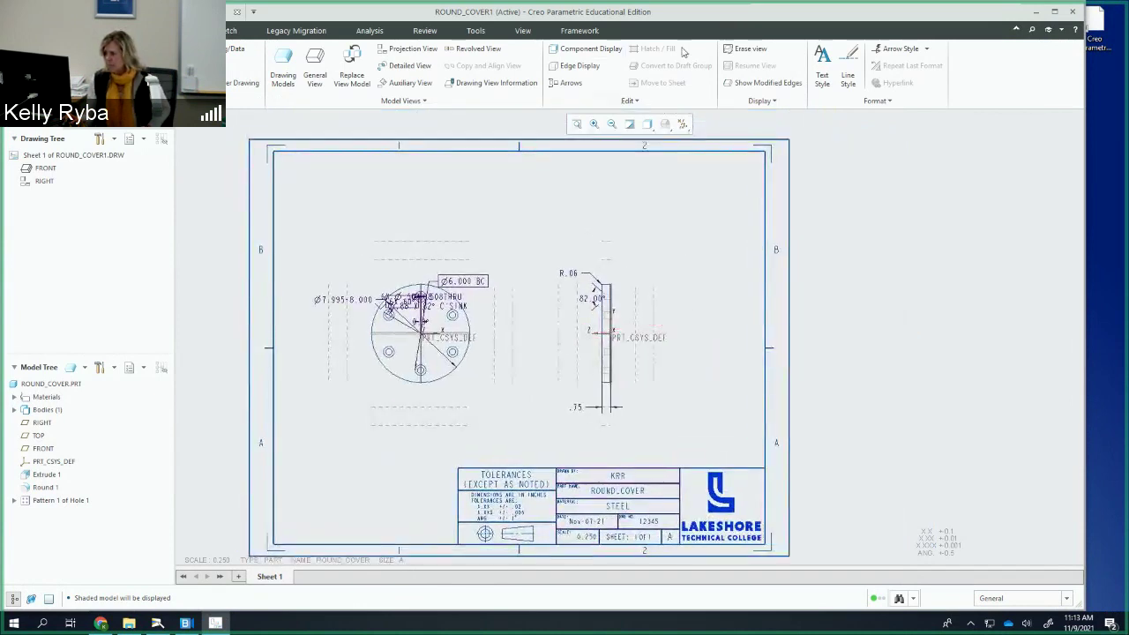
click(681, 124)
click(658, 142)
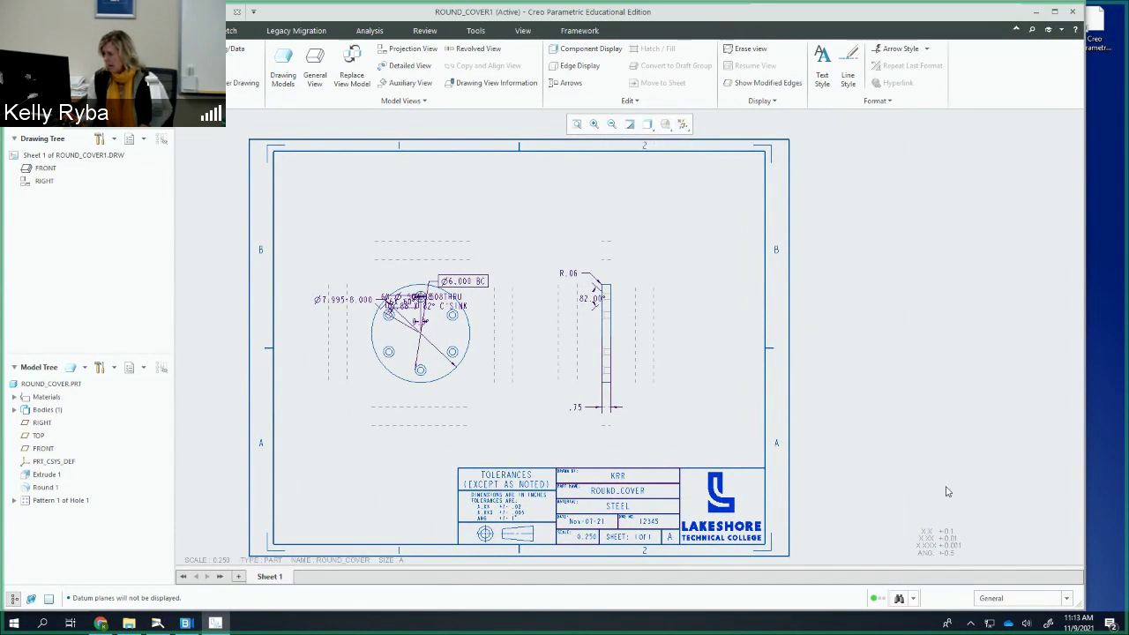
Step: Restrict selection to annotations and delete all the automatically shown dimensions and notes from both views
click(1067, 598)
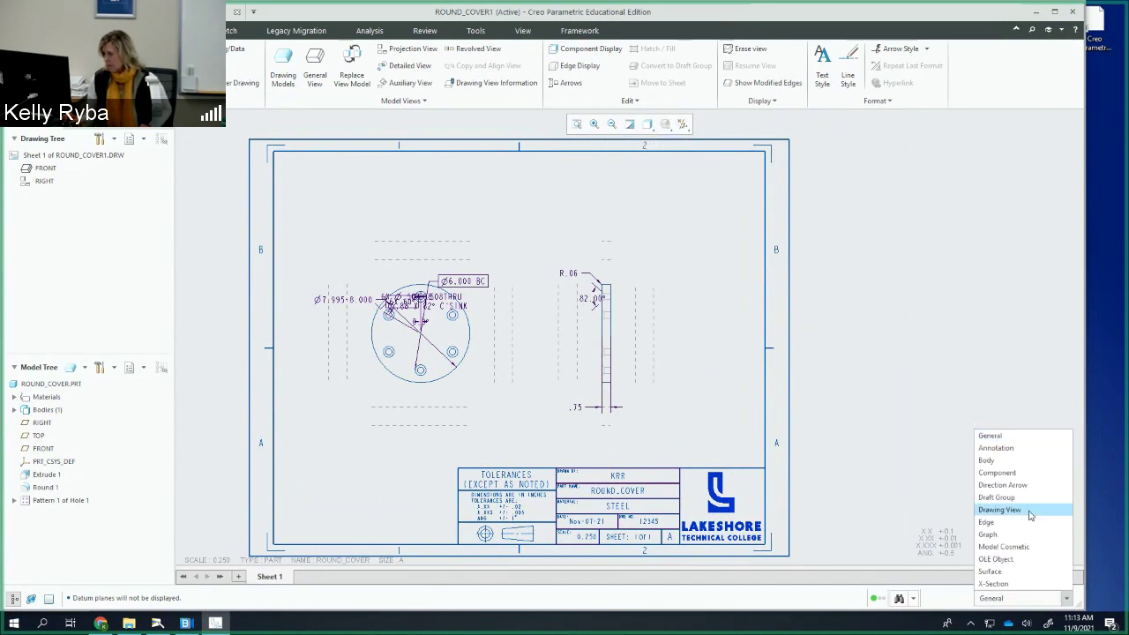
click(1018, 449)
mouse_move(300, 205)
mouse_down()
mouse_move(651, 416)
mouse_move(671, 442)
mouse_up()
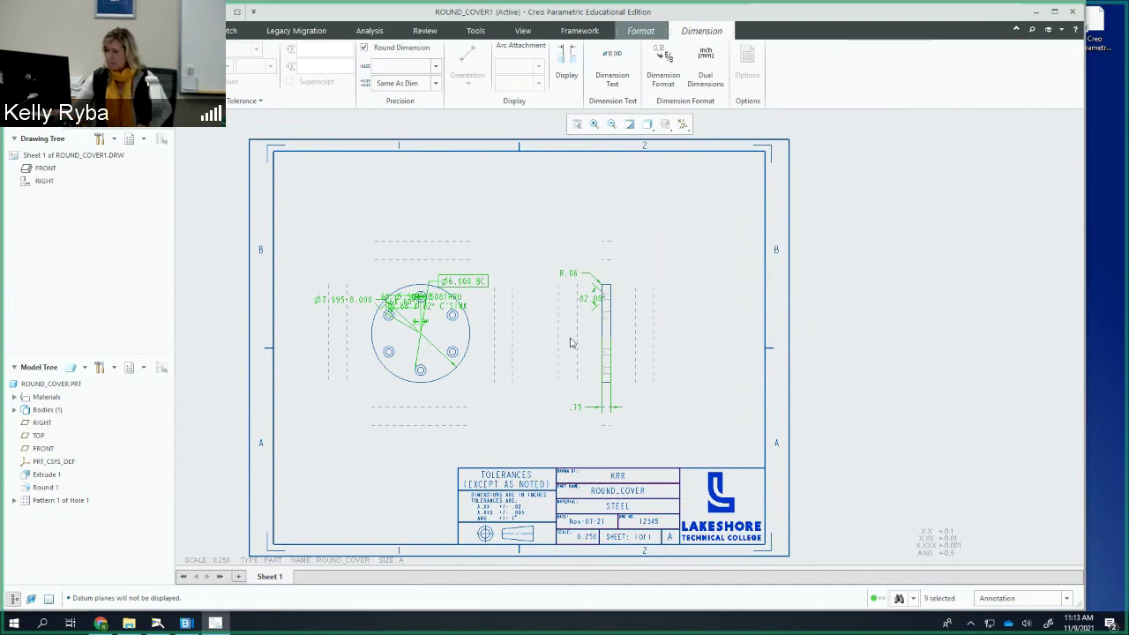
key(Delete)
key(ctrl+r)
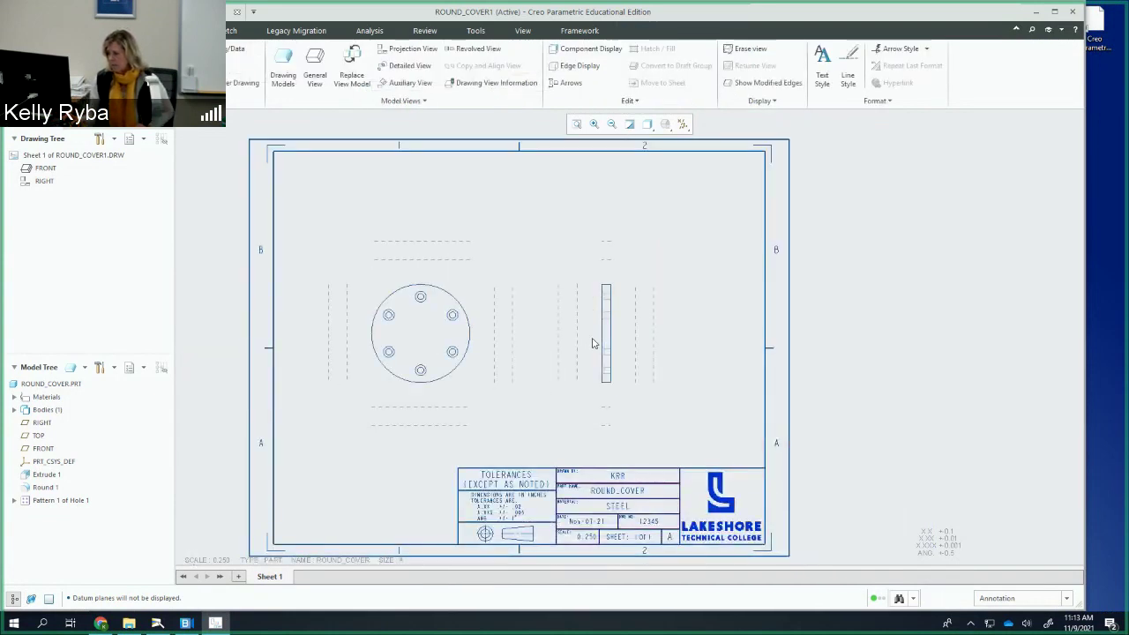
Step: Return the selection filter to General and set the drawing sheet scale to 0.5
click(1065, 598)
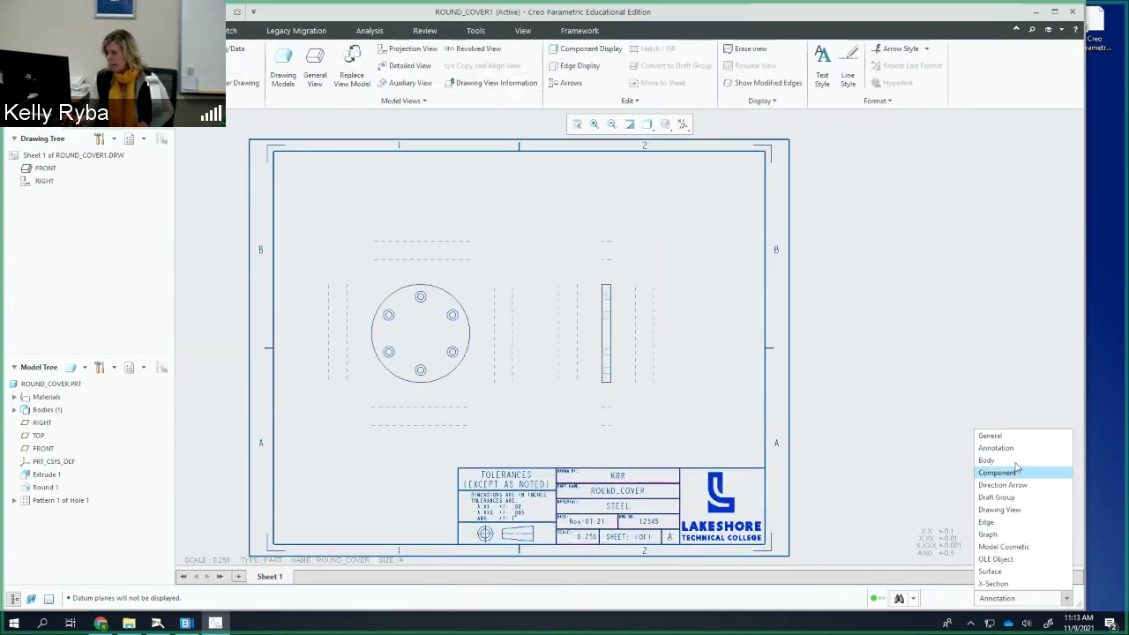
click(990, 436)
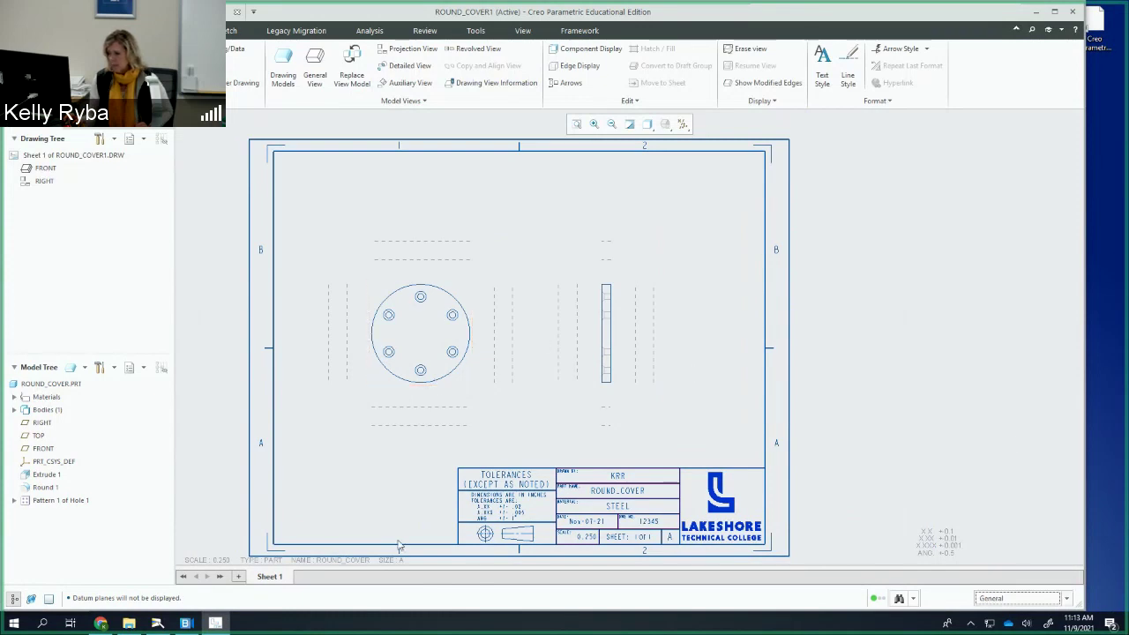
click(216, 564)
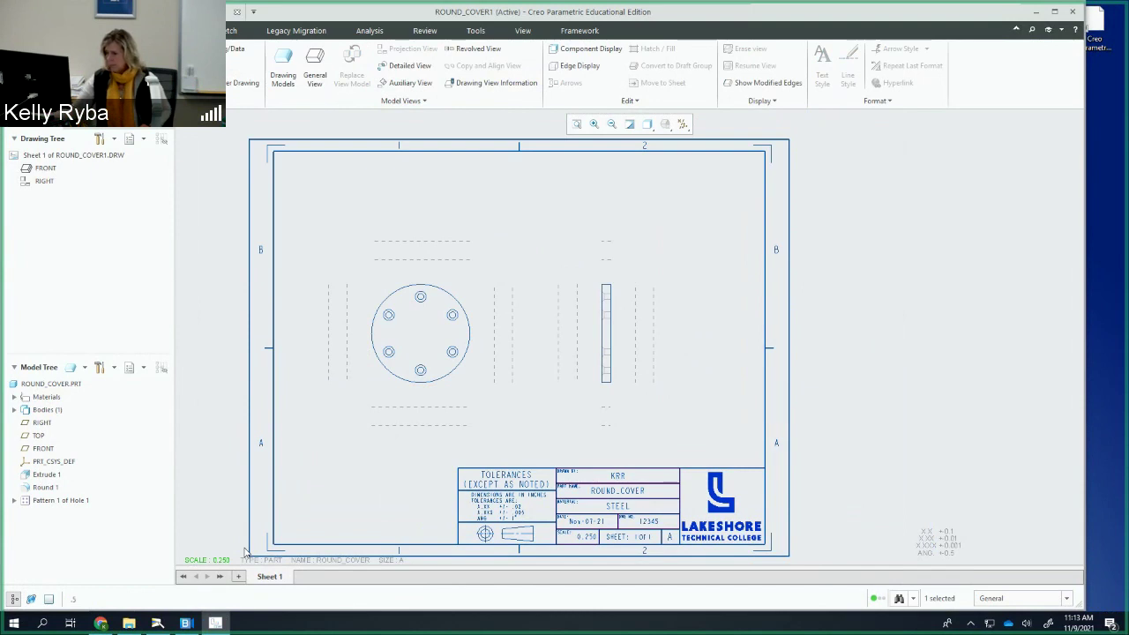
double_click(215, 561)
text(0.5)
key(Return)
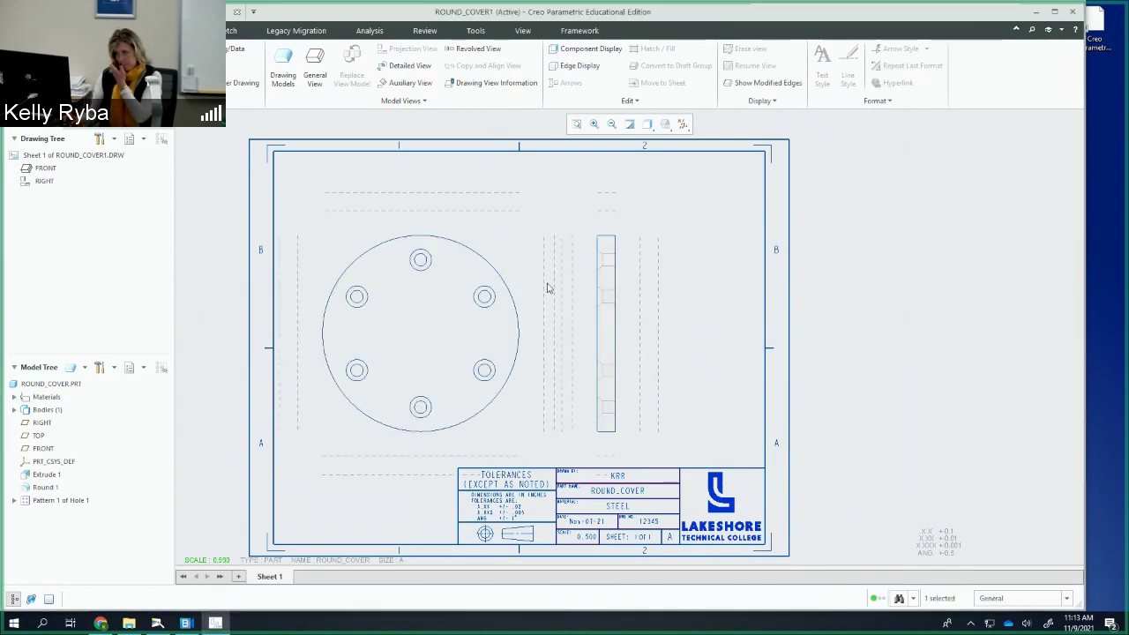
Step: Unlock view movement and move the front and right views up and rightward on the sheet, widening the gap between them
scroll(548, 273, up, 1)
scroll(548, 277, down, 1)
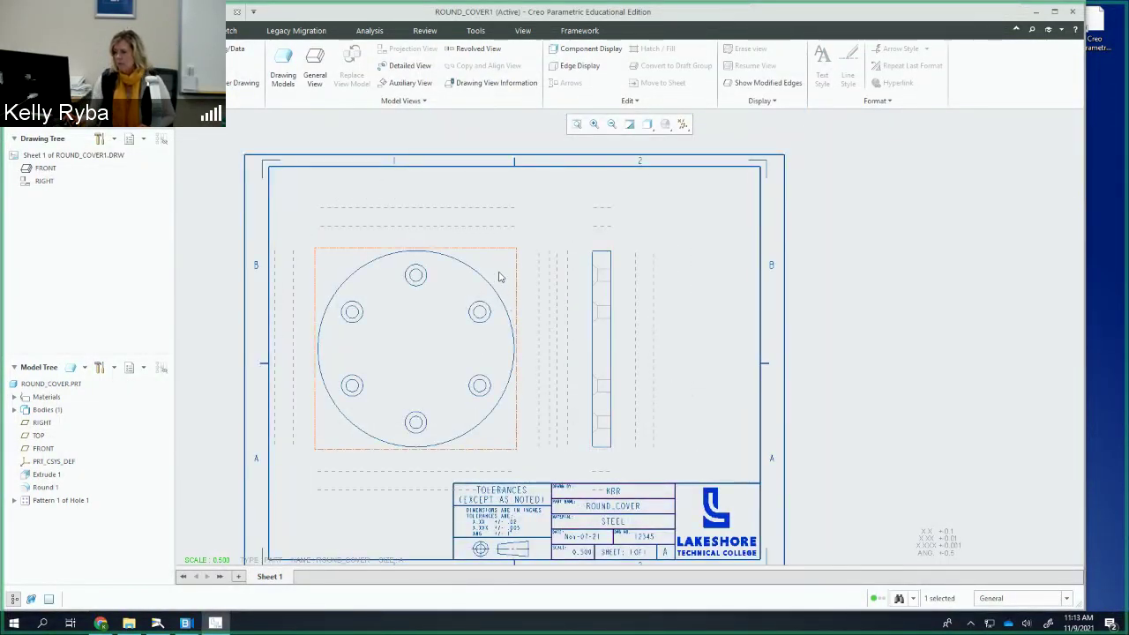
click(498, 277)
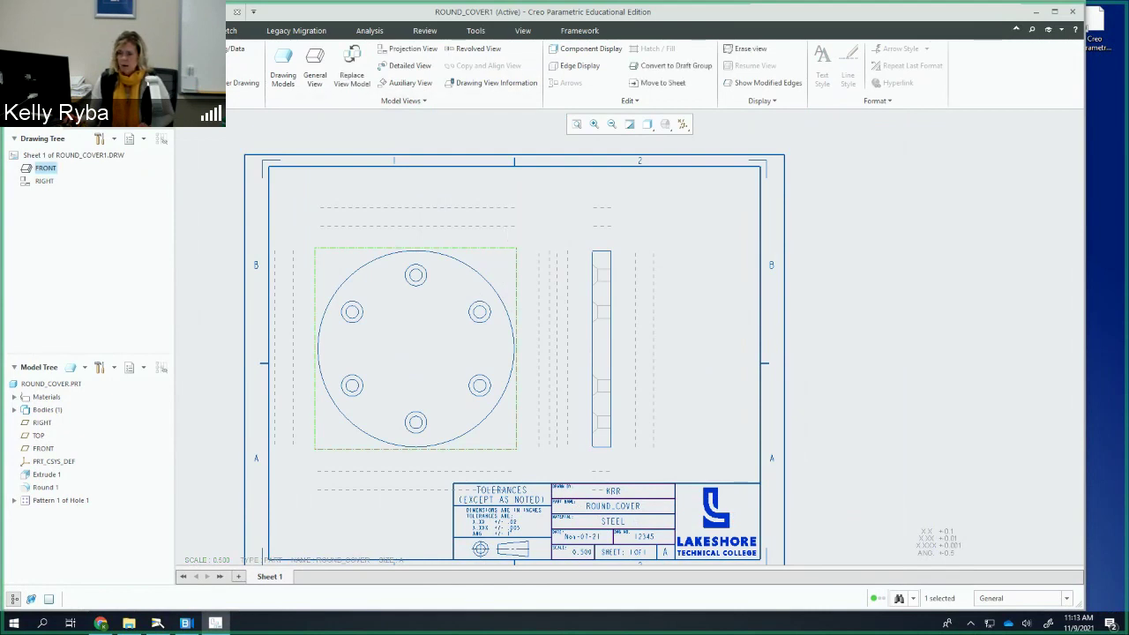
click(162, 139)
drag(503, 275, 680, 281)
click(604, 283)
click(709, 256)
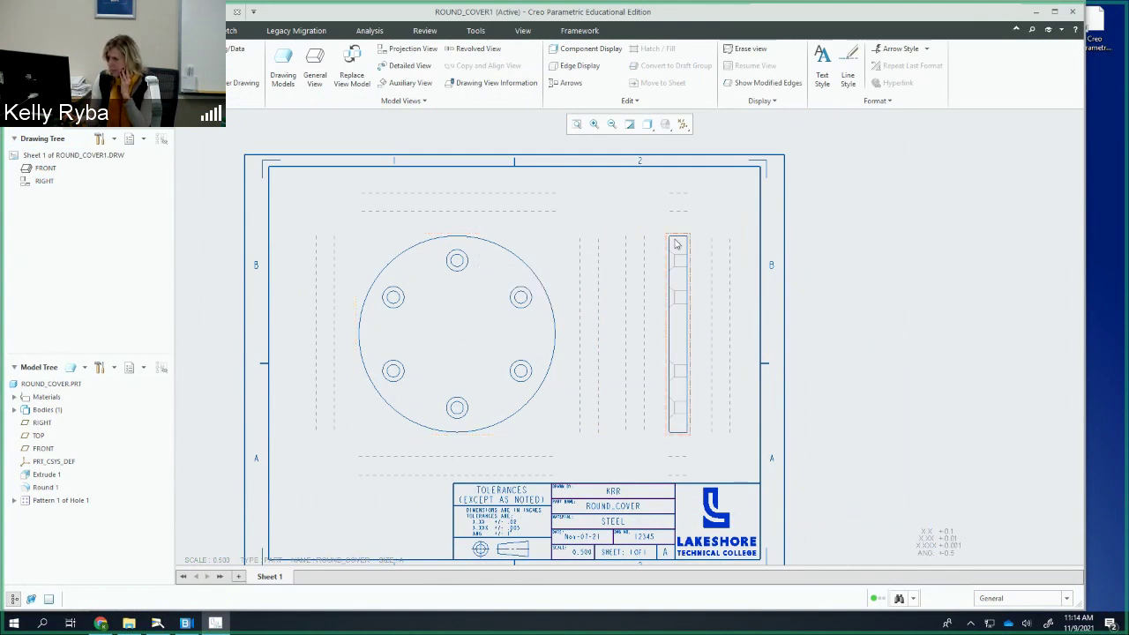
Step: Show all model axes, A_1 through A_7, as centerlines on the front view
click(470, 291)
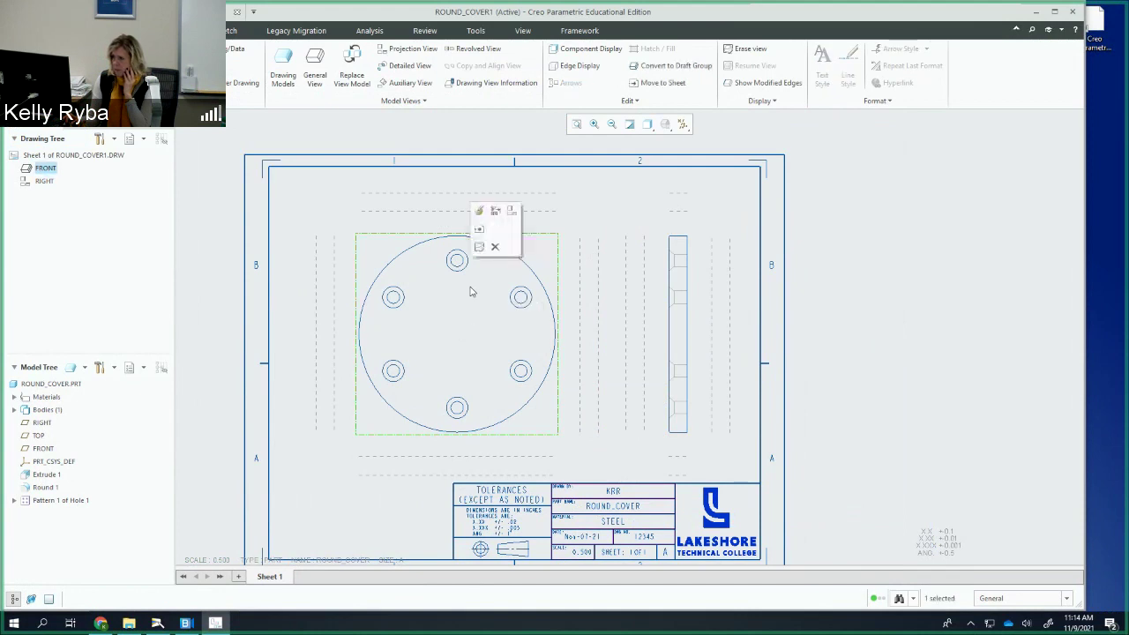
click(496, 213)
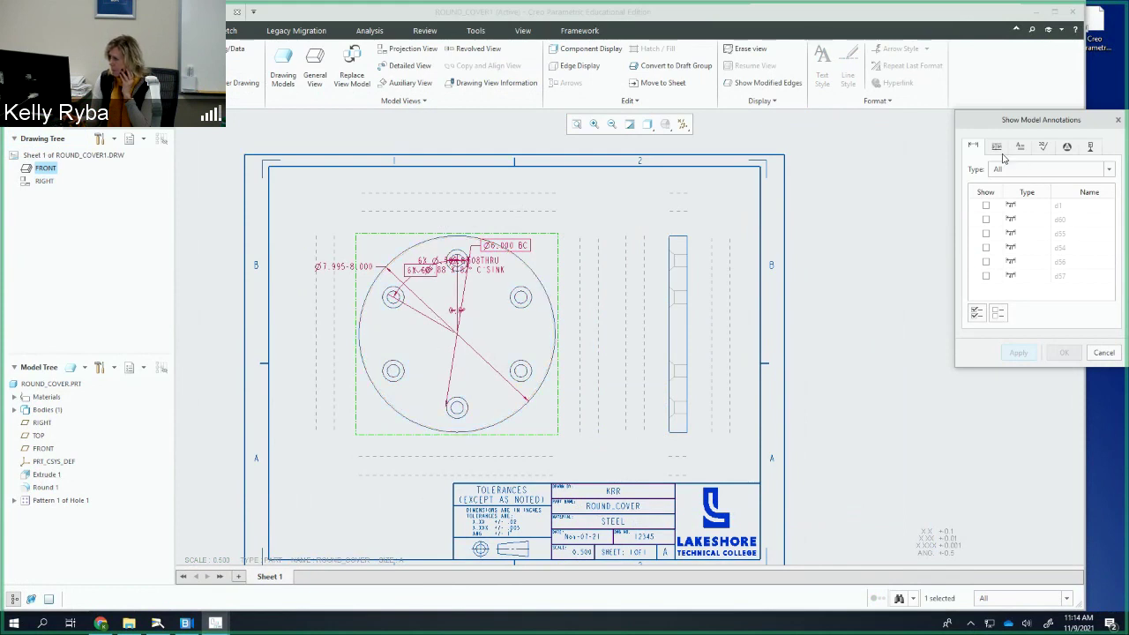
click(1092, 148)
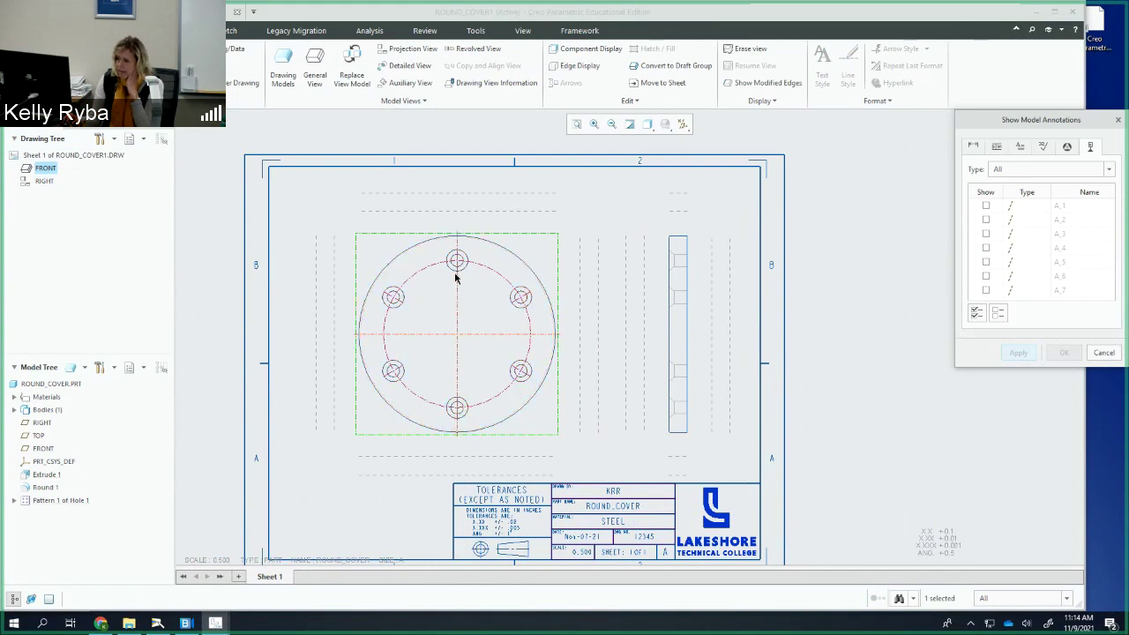
click(986, 205)
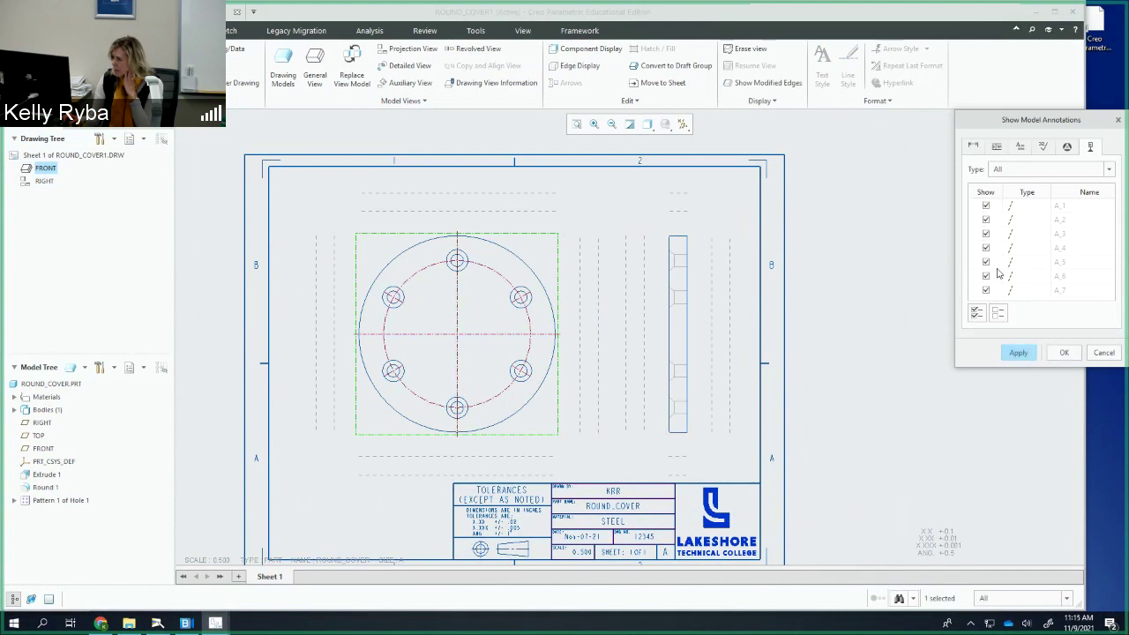
click(1021, 354)
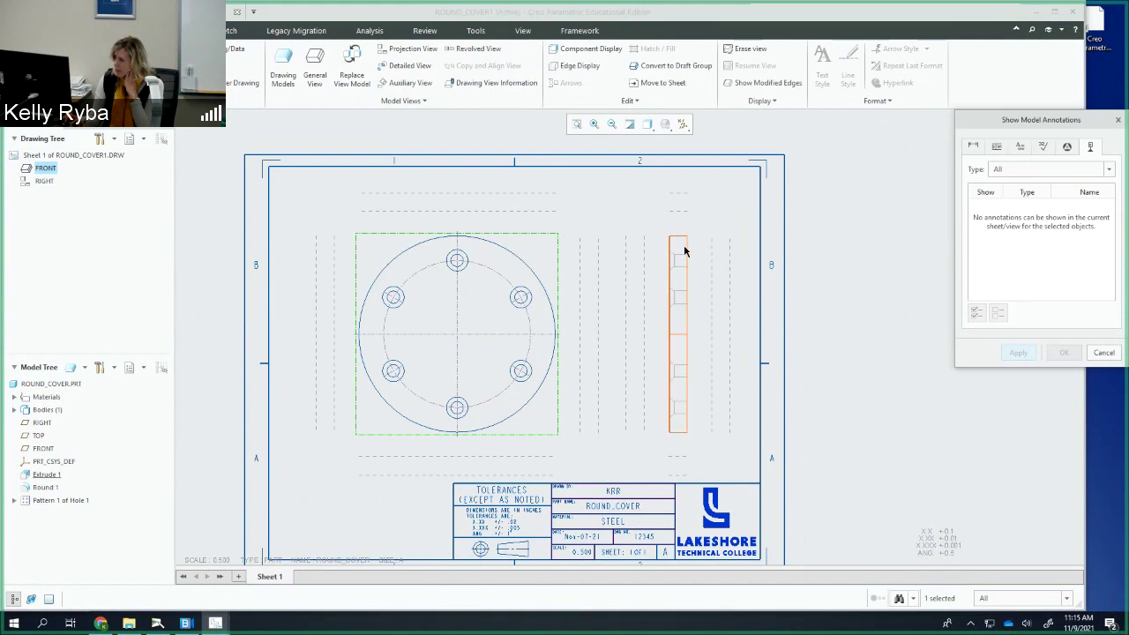
click(1103, 352)
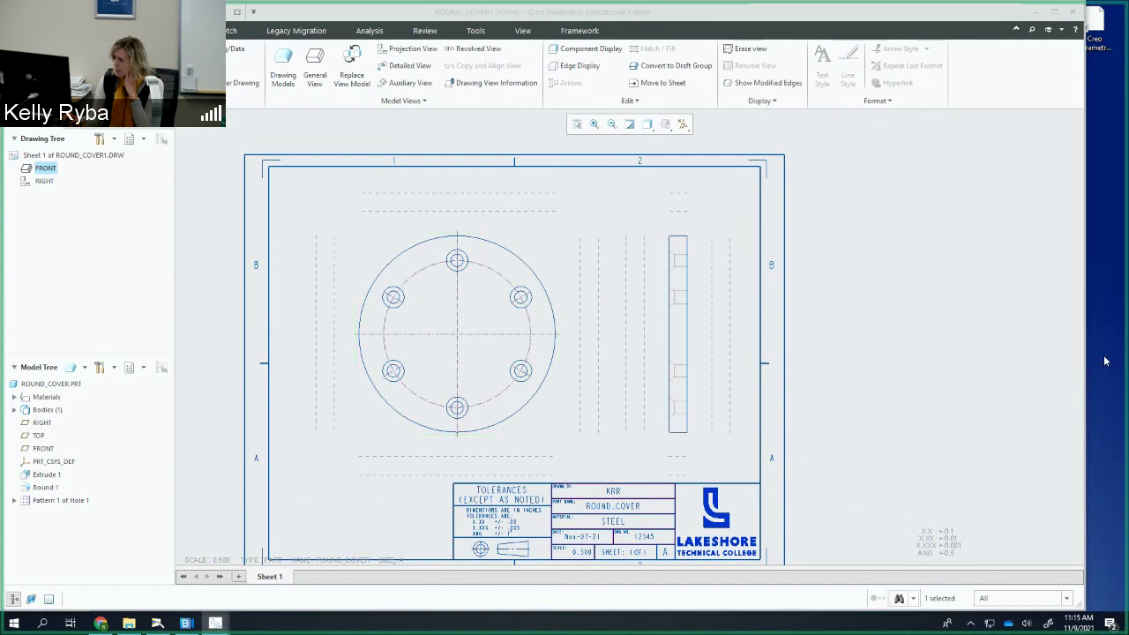
Step: Show all the model axes as centerlines on the right view
click(676, 256)
click(701, 175)
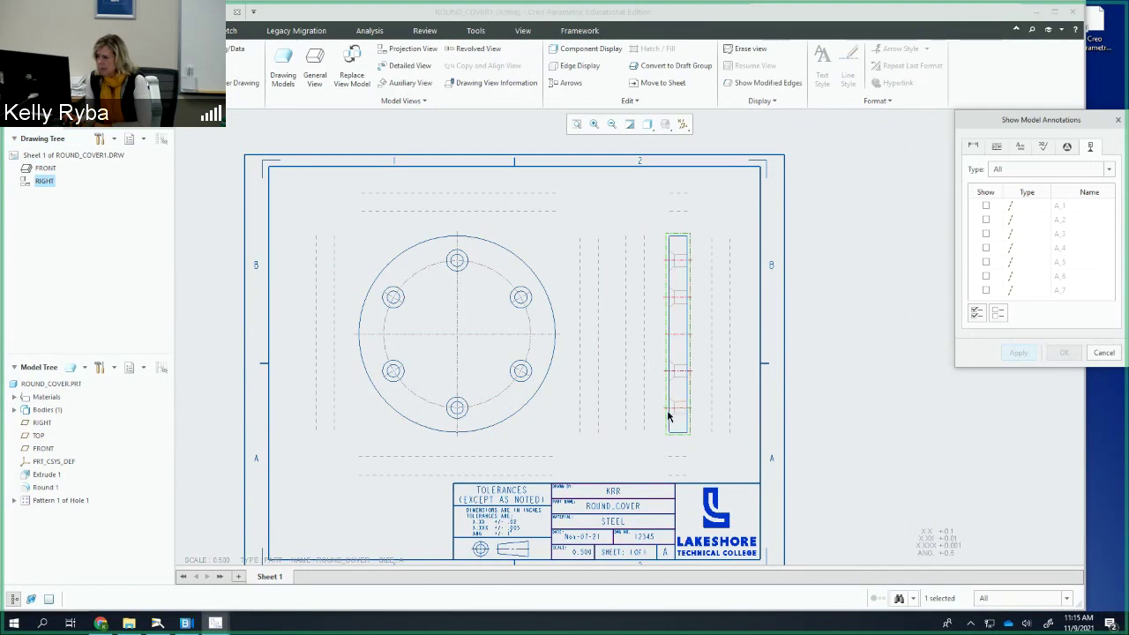
click(986, 206)
click(986, 234)
click(986, 248)
click(986, 262)
click(986, 276)
click(986, 291)
click(1019, 353)
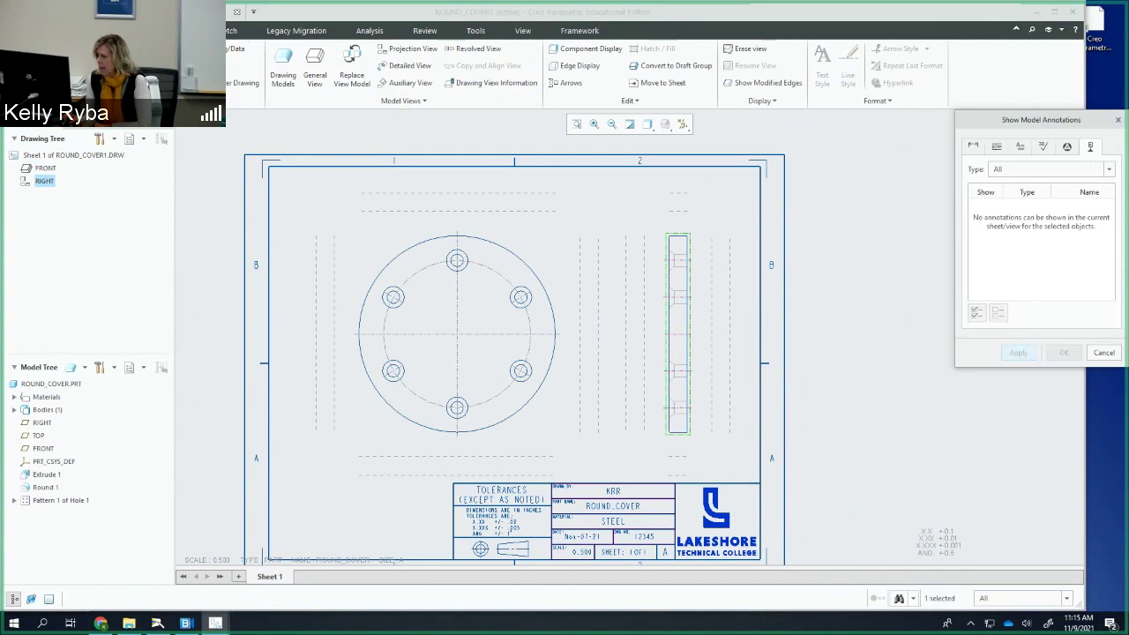
click(1103, 353)
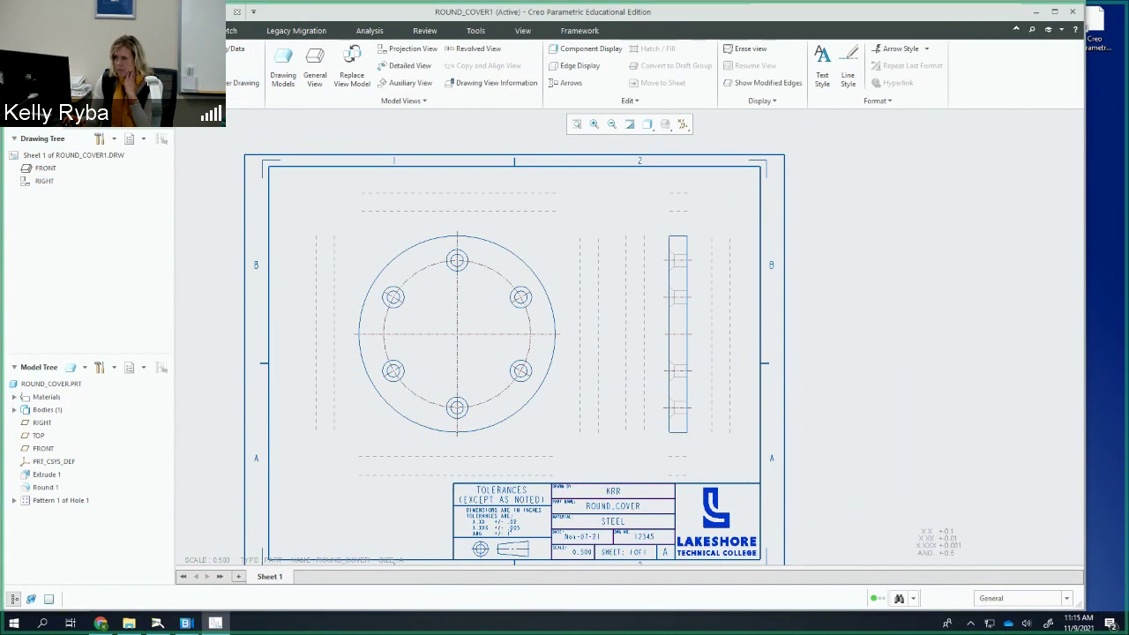
Step: Show the outer diameter, bolt circle diameter, 60° hole spacing and countersunk hole dimensions from the model on the front view
click(395, 253)
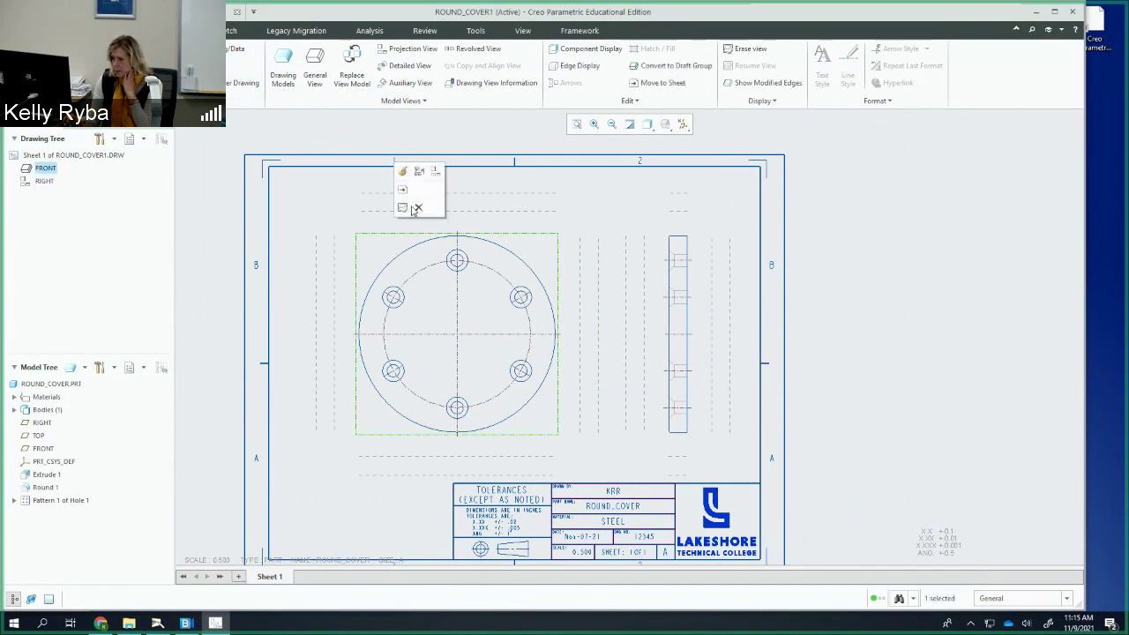
click(420, 172)
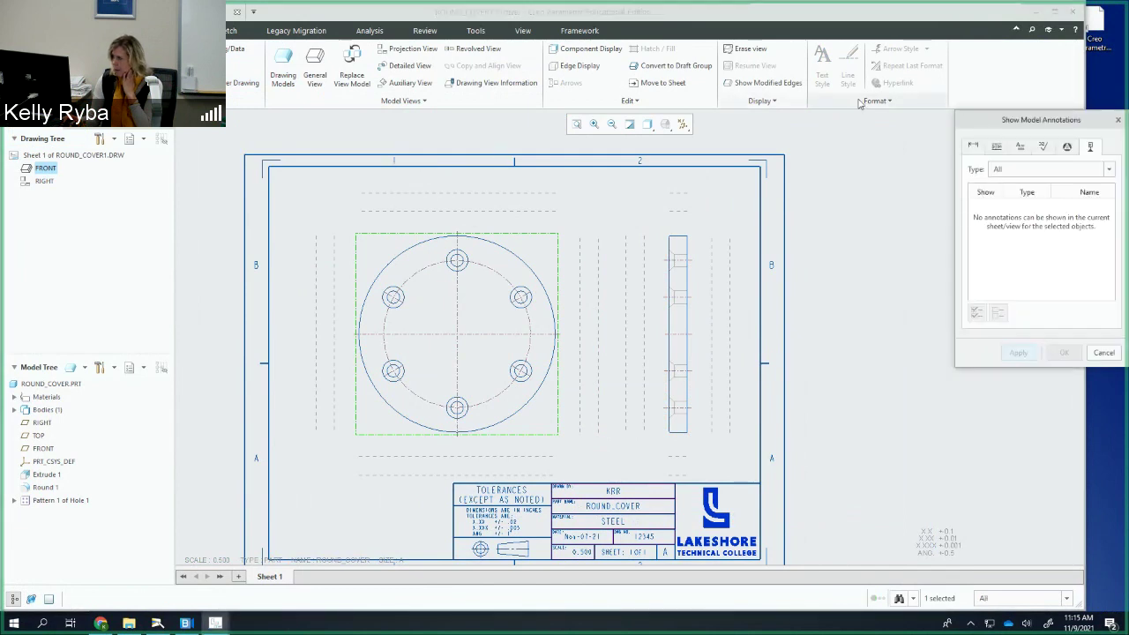
click(983, 146)
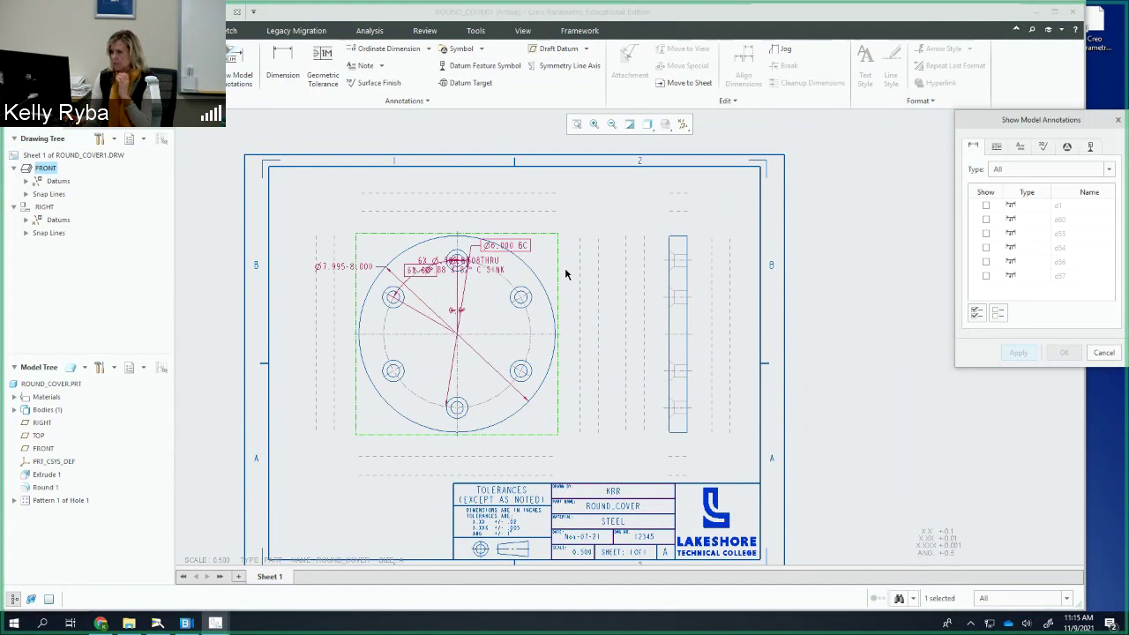
click(341, 266)
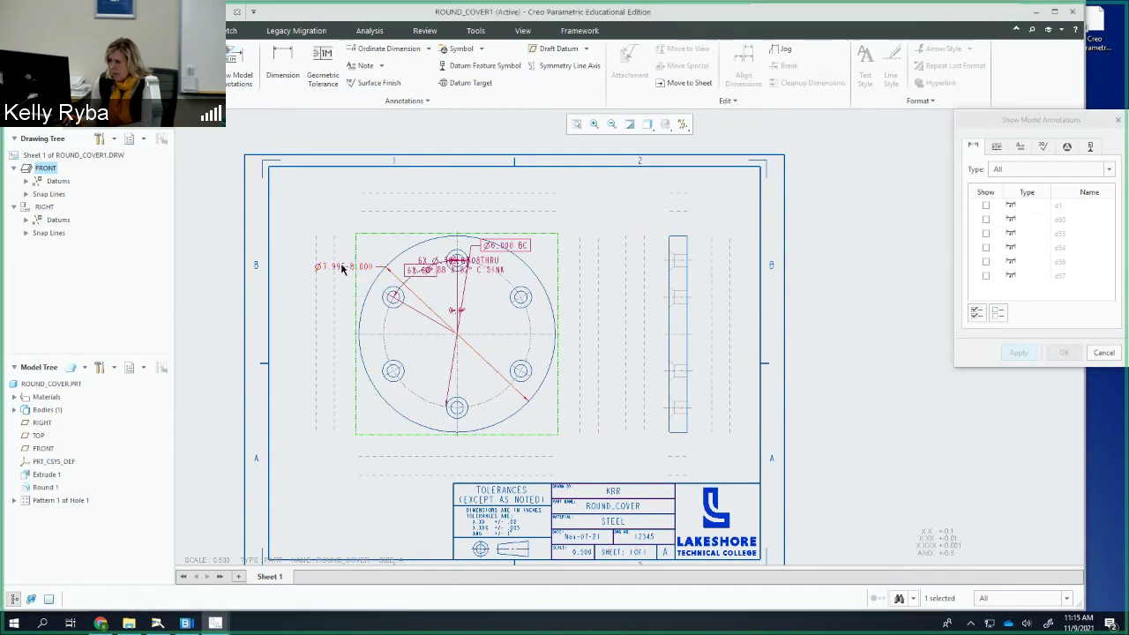
click(350, 268)
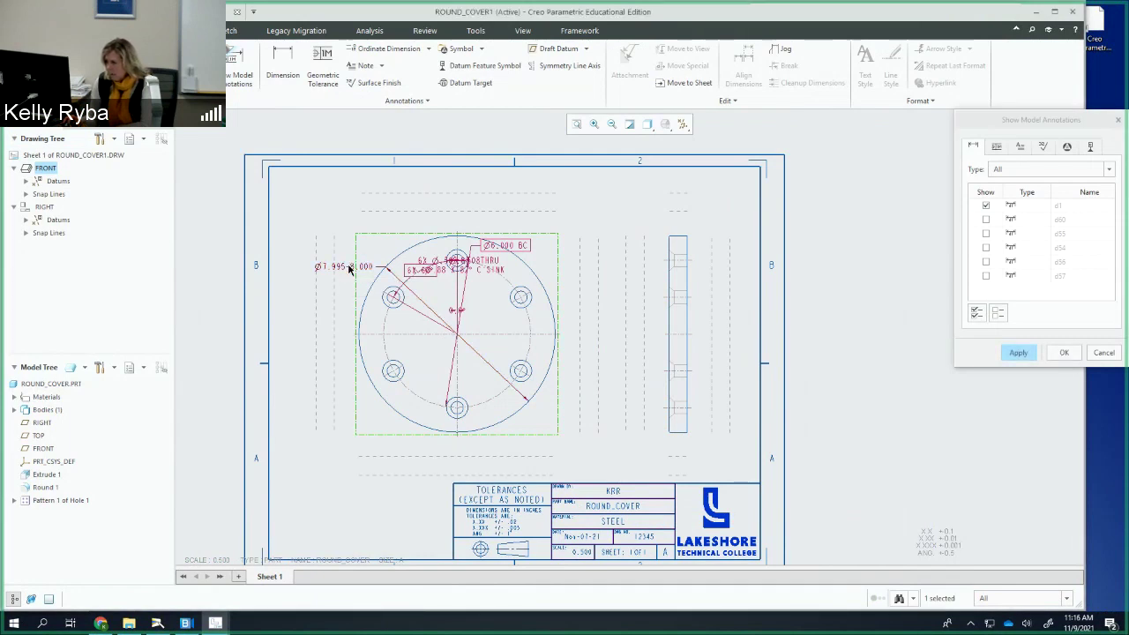
click(451, 286)
scroll(451, 287, down, 2)
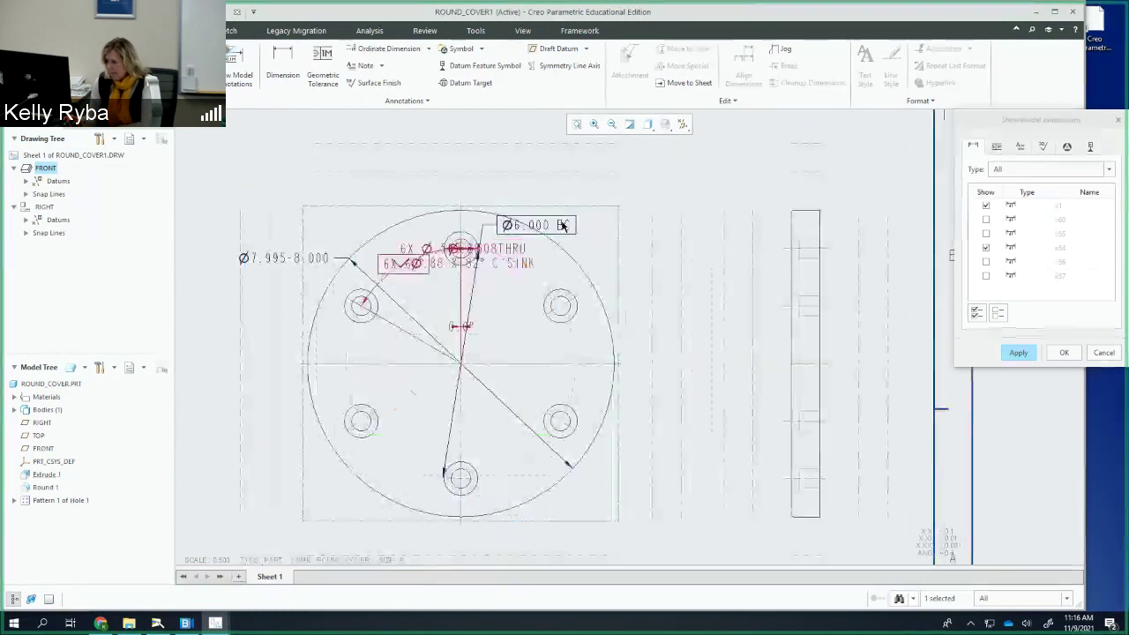
click(510, 247)
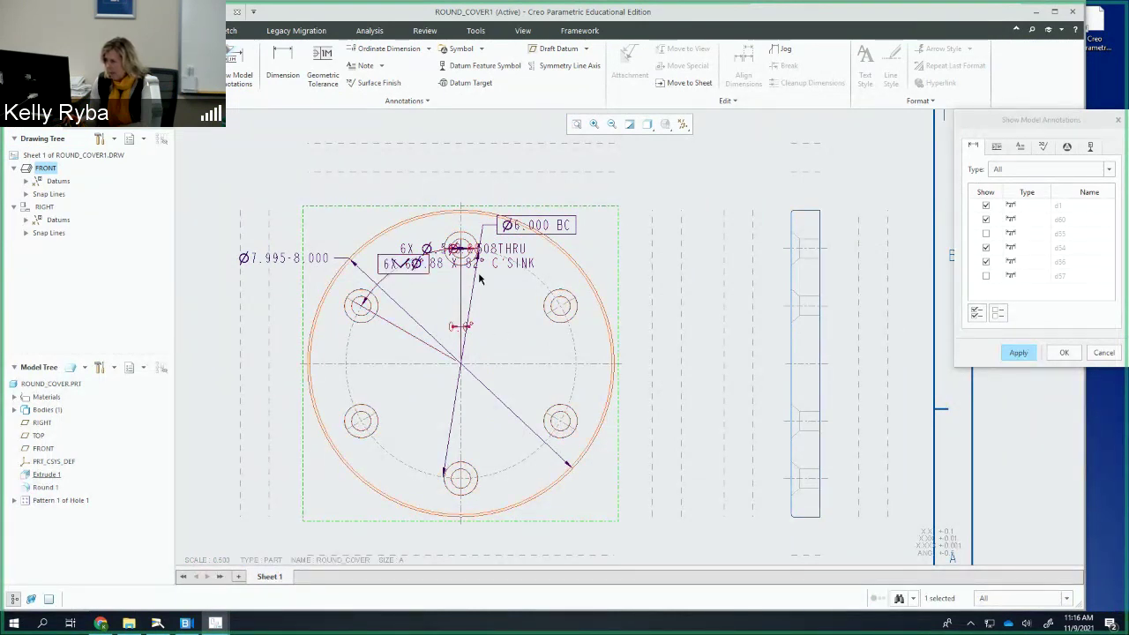
click(985, 276)
click(986, 276)
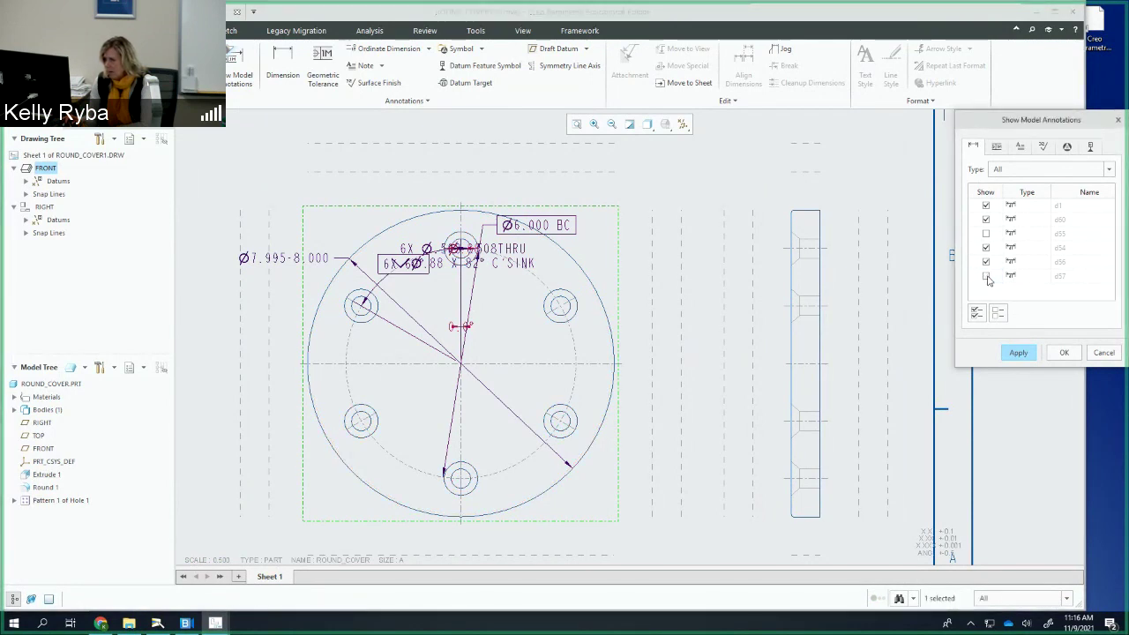
click(1023, 352)
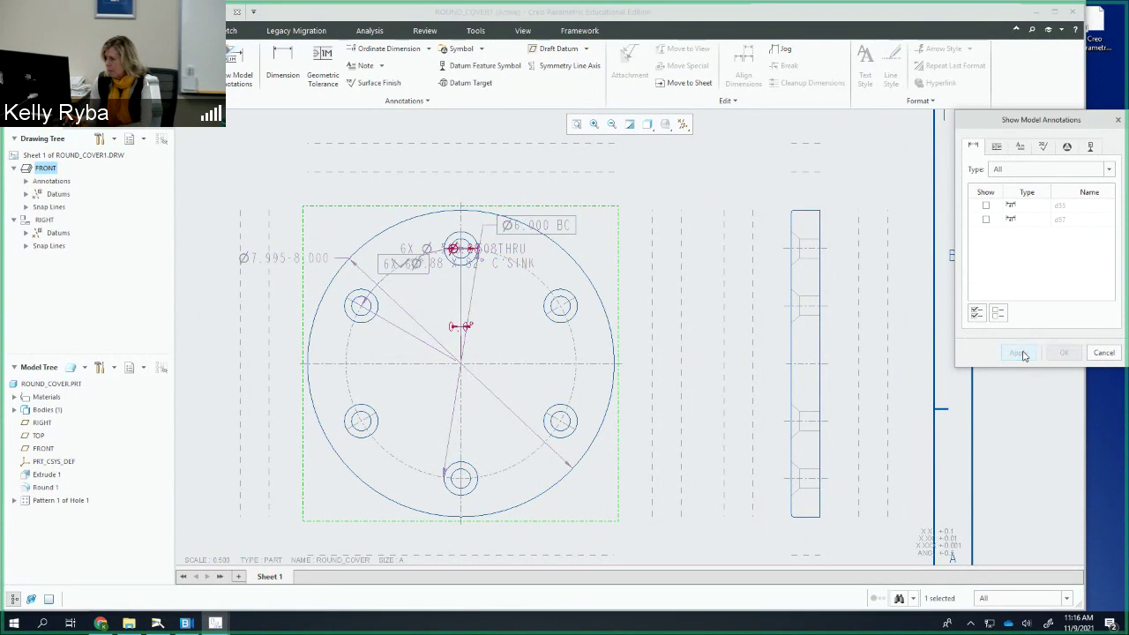
click(1104, 353)
Step: Move the bolt circle diameter, countersunk hole callout, 60° angle and outer diameter dimensions clear of the front view's outline
click(535, 225)
drag(536, 225, 660, 197)
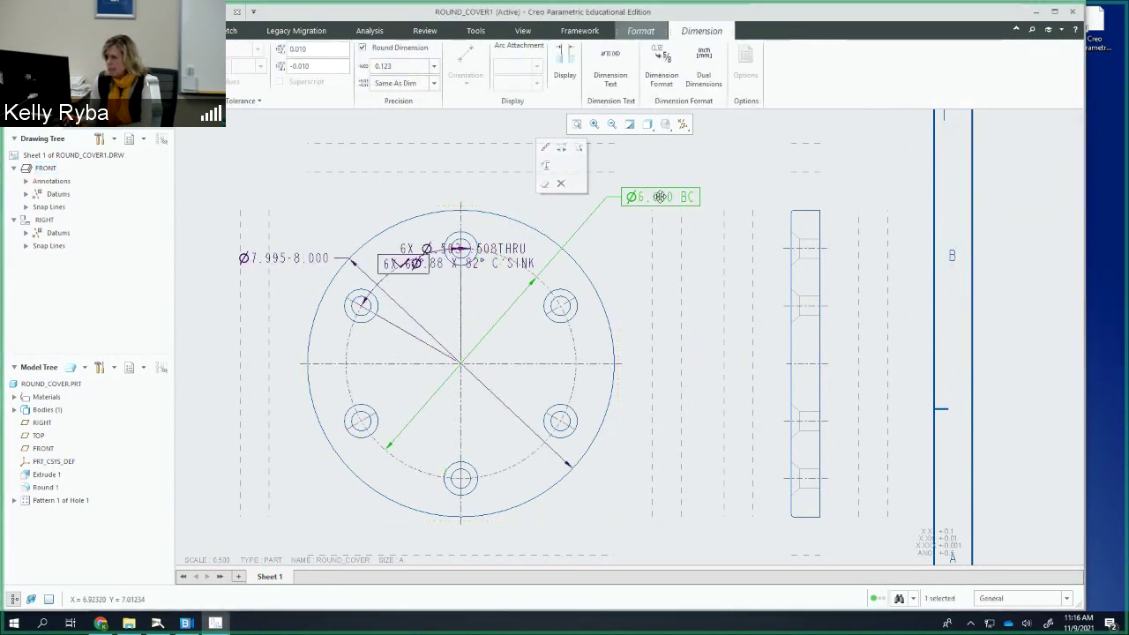
click(504, 251)
drag(503, 251, 529, 124)
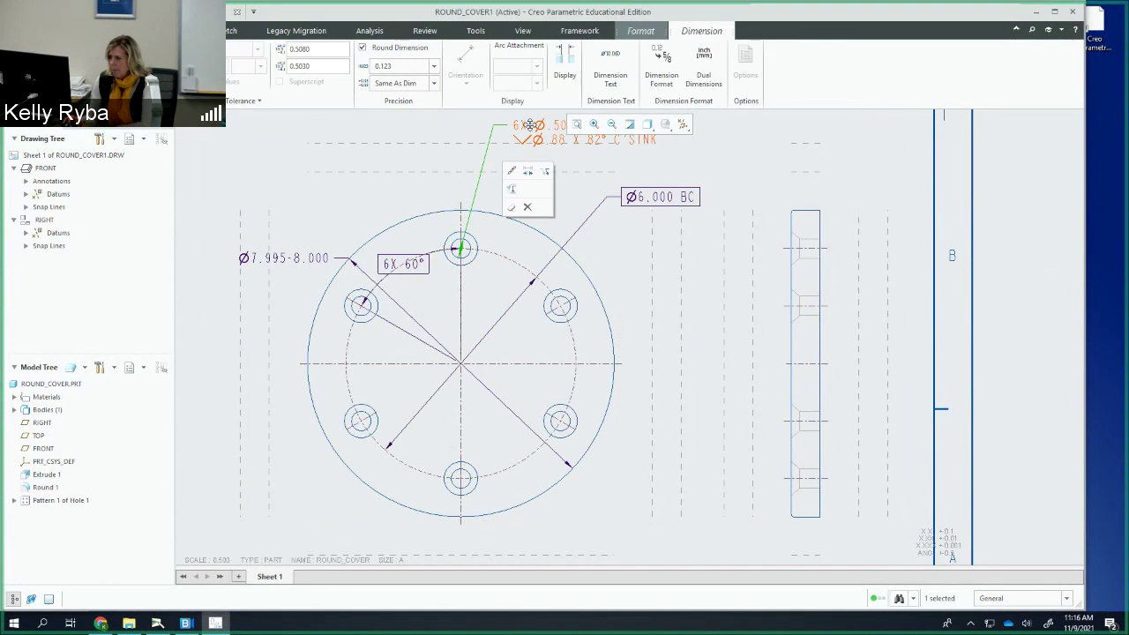
click(396, 266)
drag(396, 266, 389, 238)
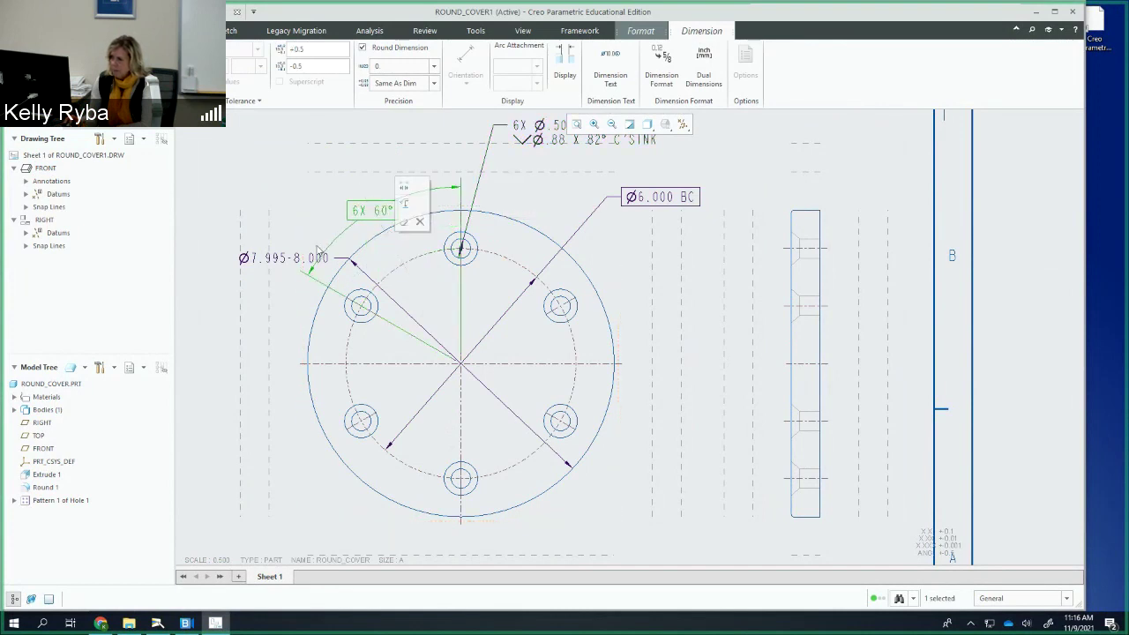
click(286, 257)
drag(287, 257, 745, 495)
Step: Remove the basic frame and the BC suffix from the bolt circle diameter dimension
scroll(618, 358, down, 3)
click(643, 274)
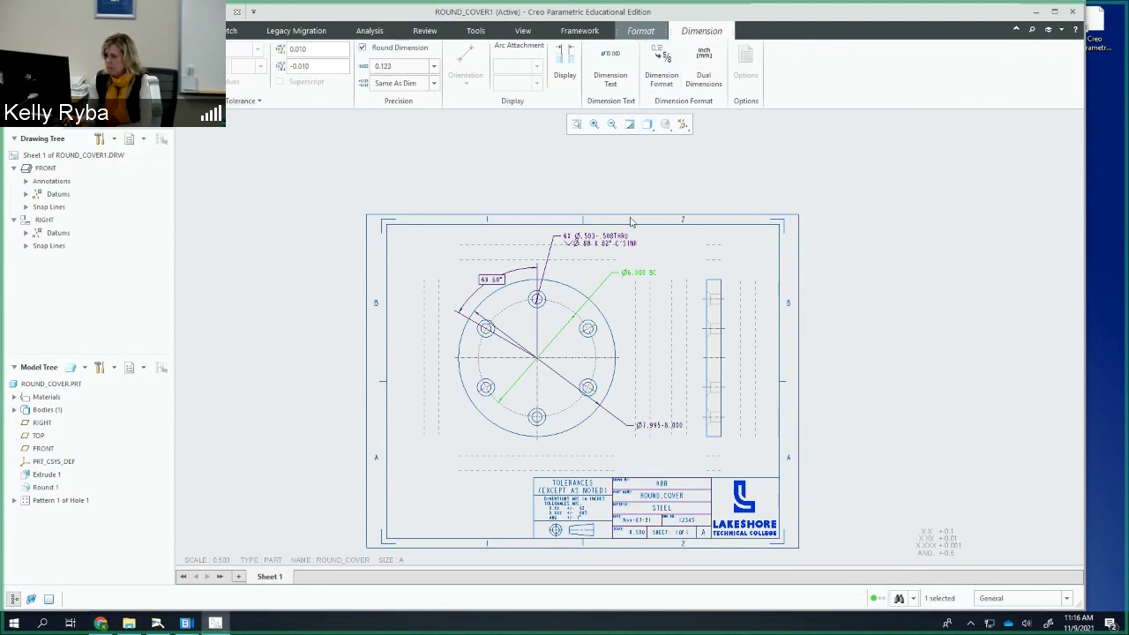
click(610, 63)
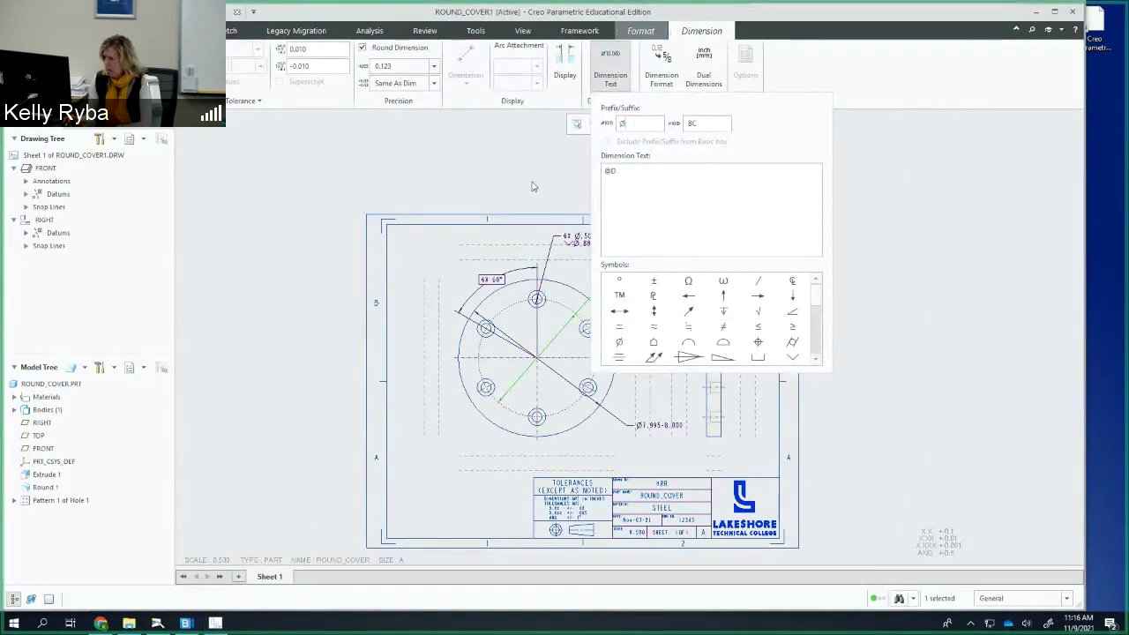
click(532, 186)
click(638, 272)
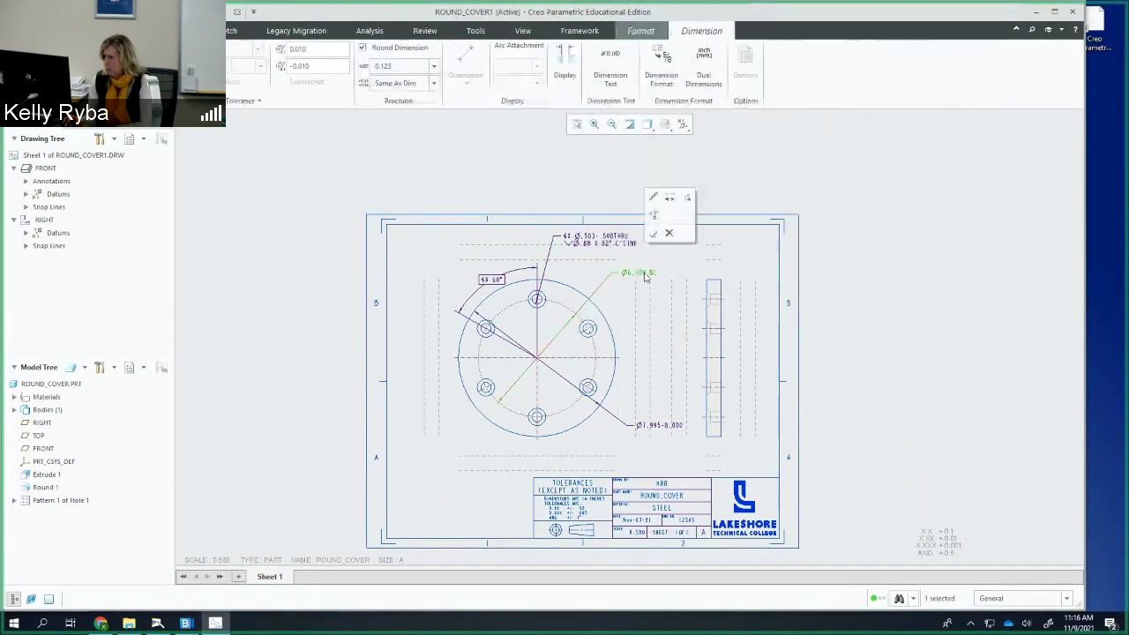
click(620, 89)
click(701, 123)
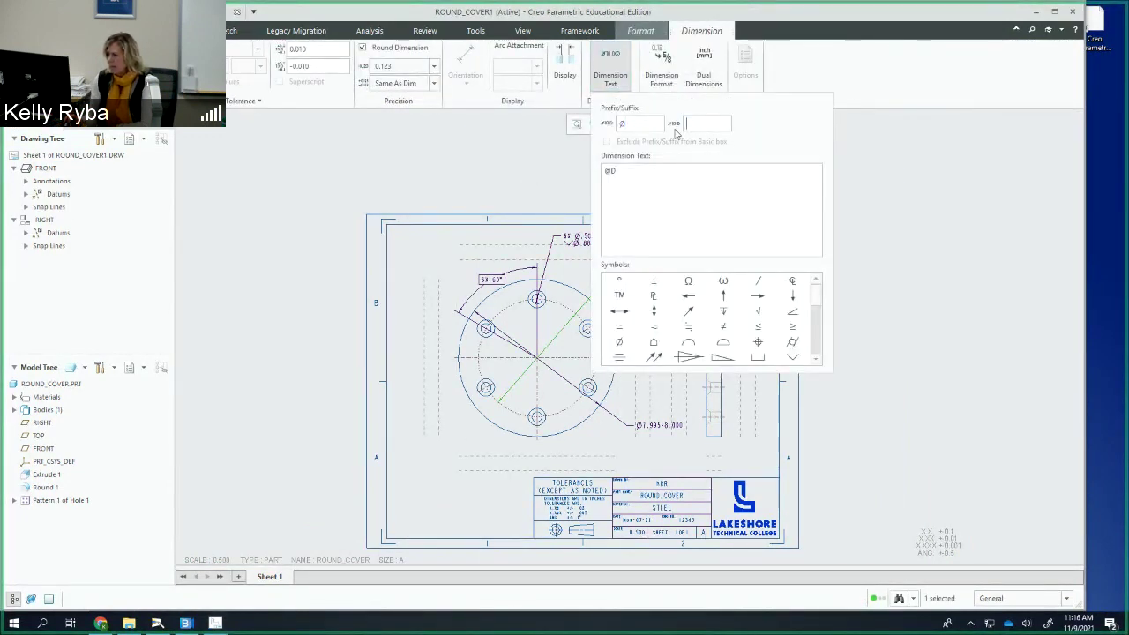
click(940, 365)
Step: Remove the basic frame and the 6X prefix from the 60° angle dimension
click(491, 278)
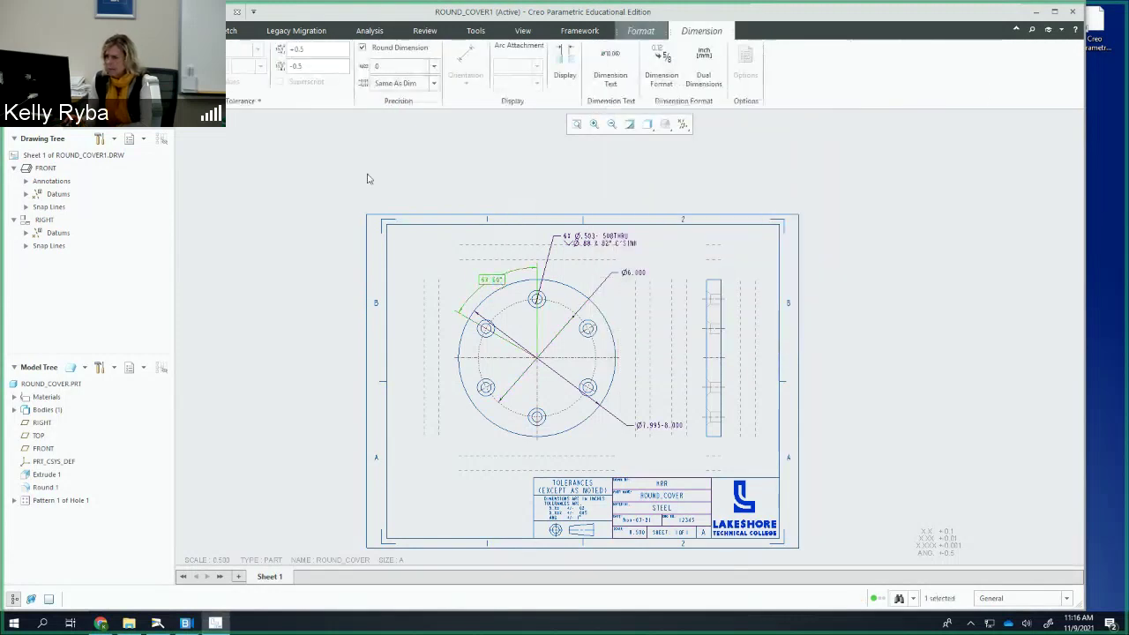
click(145, 62)
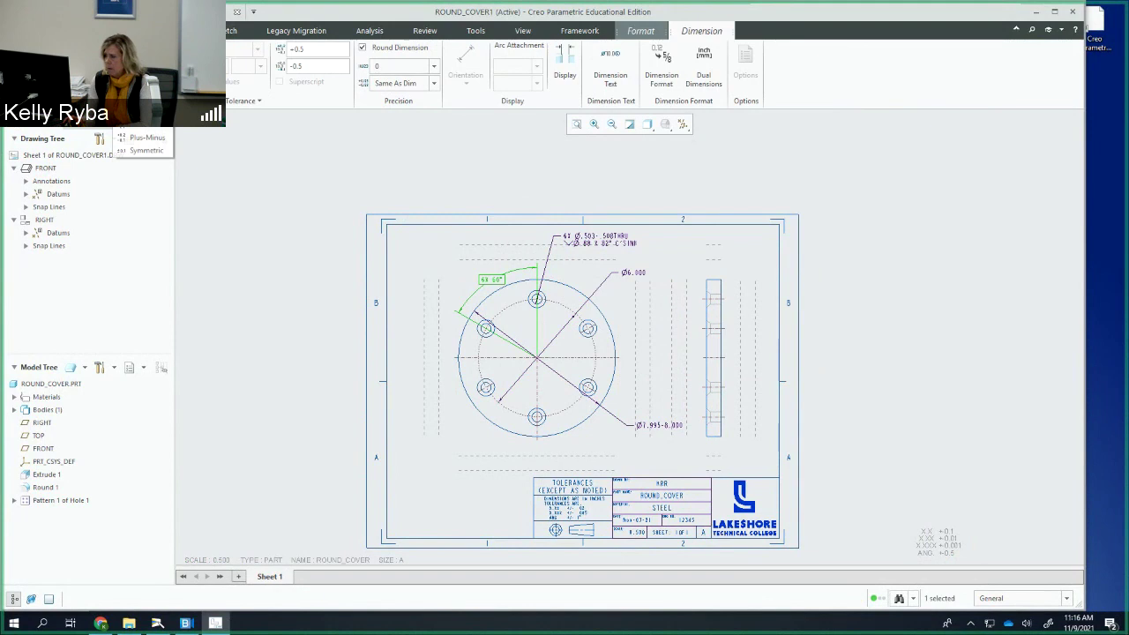
click(610, 64)
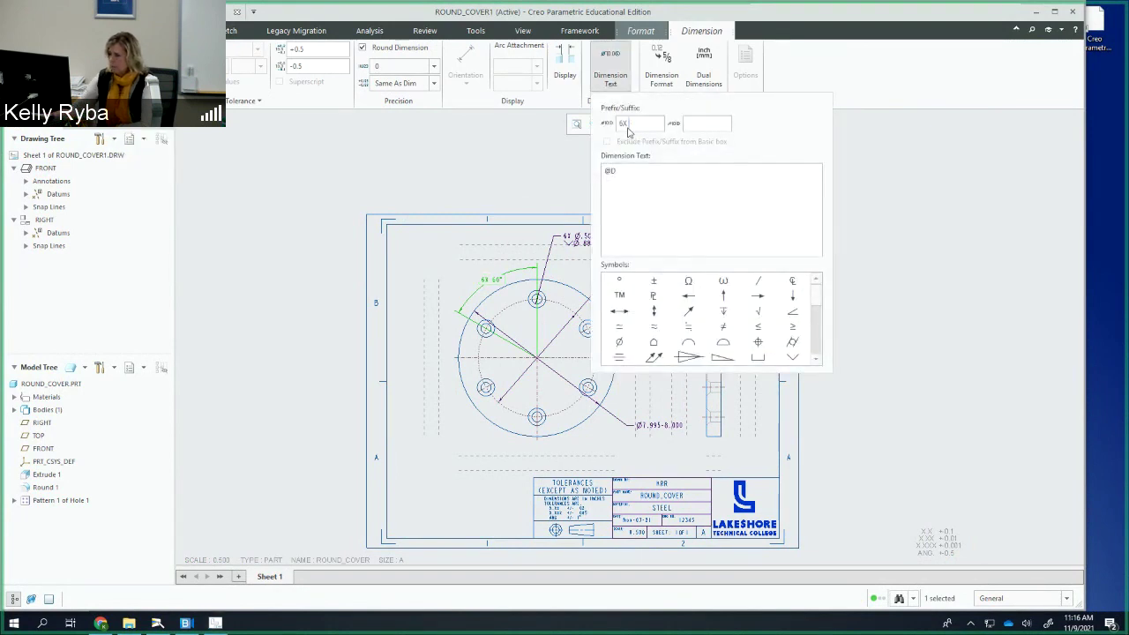
click(963, 264)
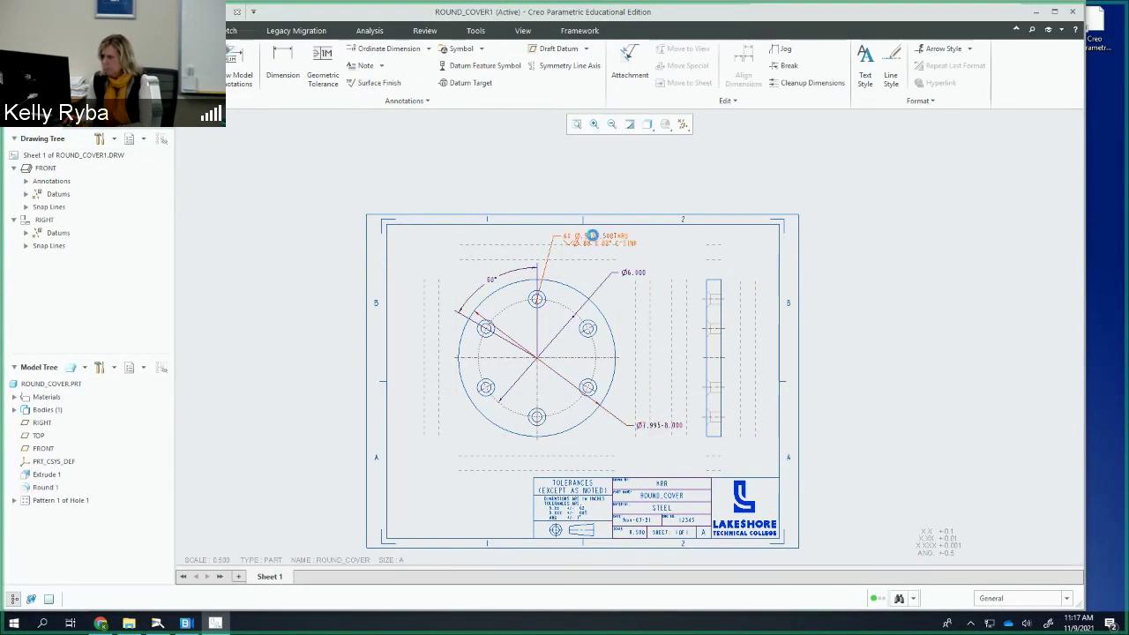
Step: Remove the 6X from the hole callout's prefix, keeping the diameter symbol
click(597, 244)
click(611, 79)
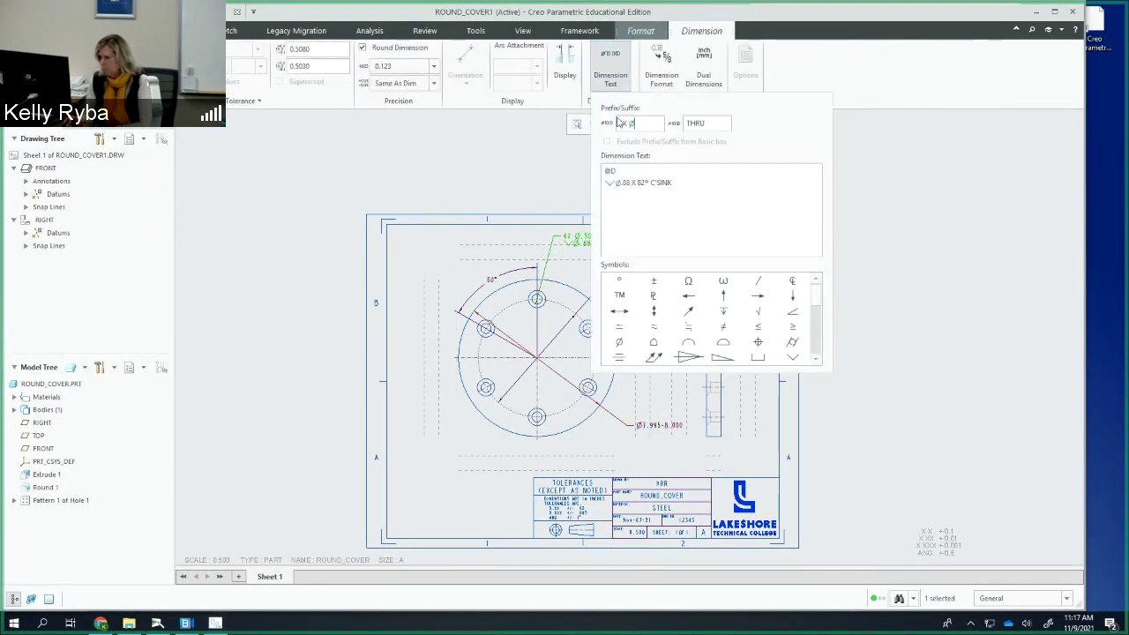
click(627, 125)
key(BackSpace)
key(BackSpace)
key(BackSpace)
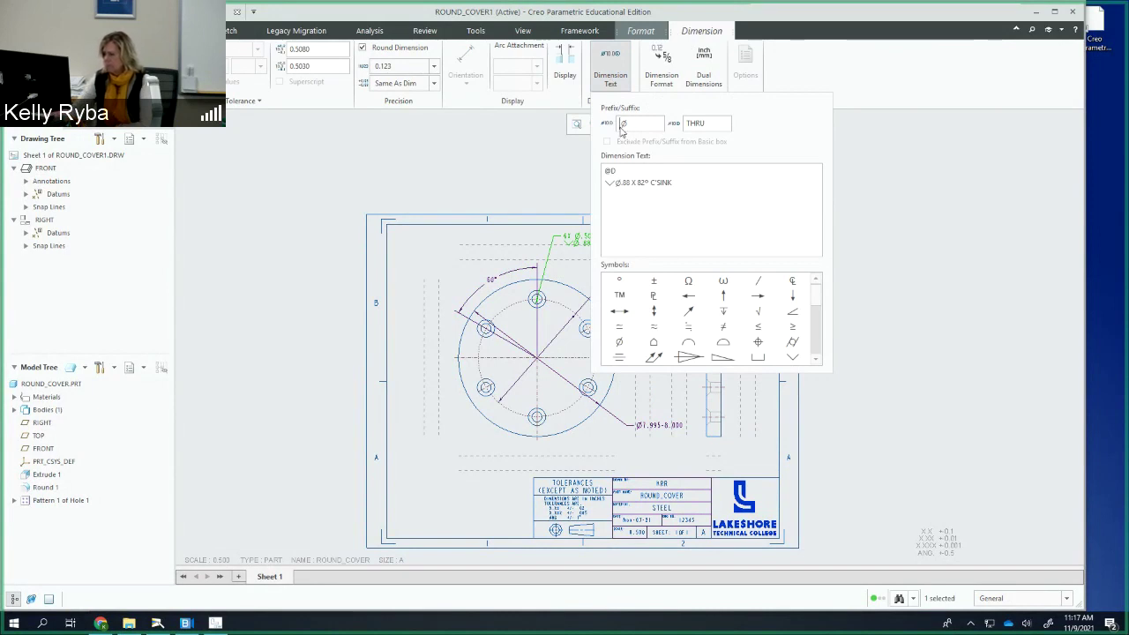
Step: Delete the countersink line from the hole callout's dimension text, keeping only the @D value line
drag(685, 185, 608, 170)
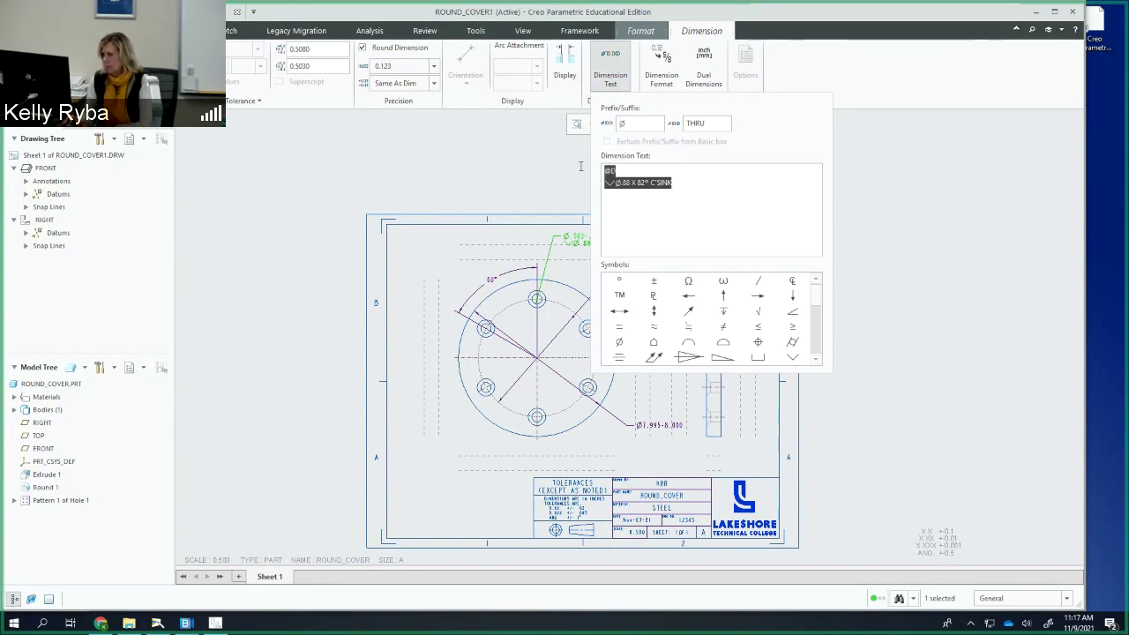
key(BackSpace)
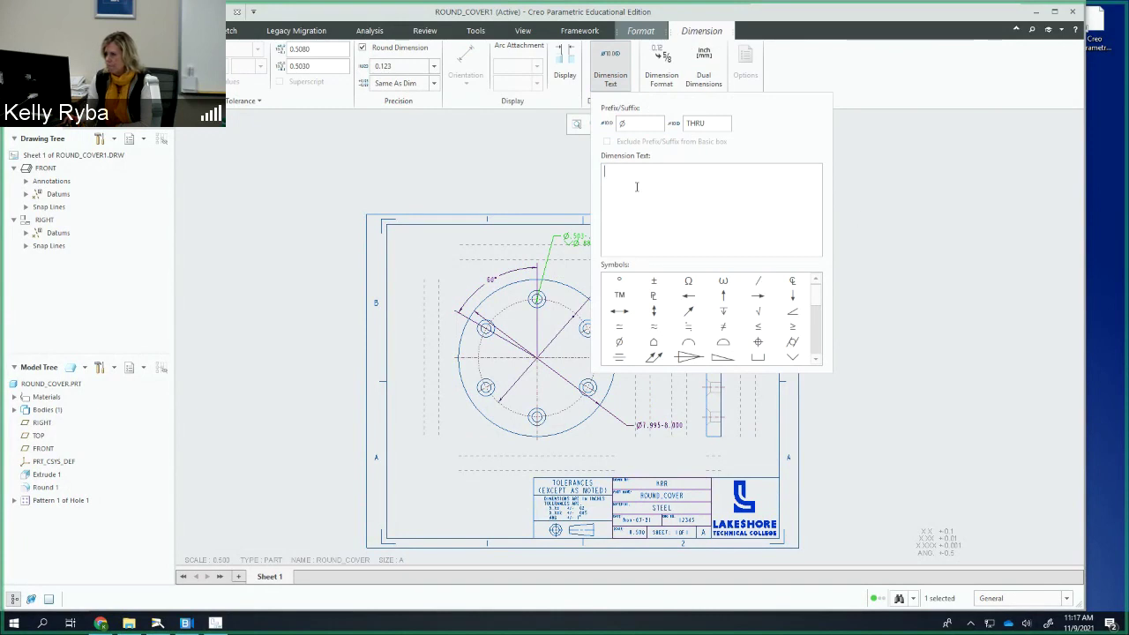
click(607, 254)
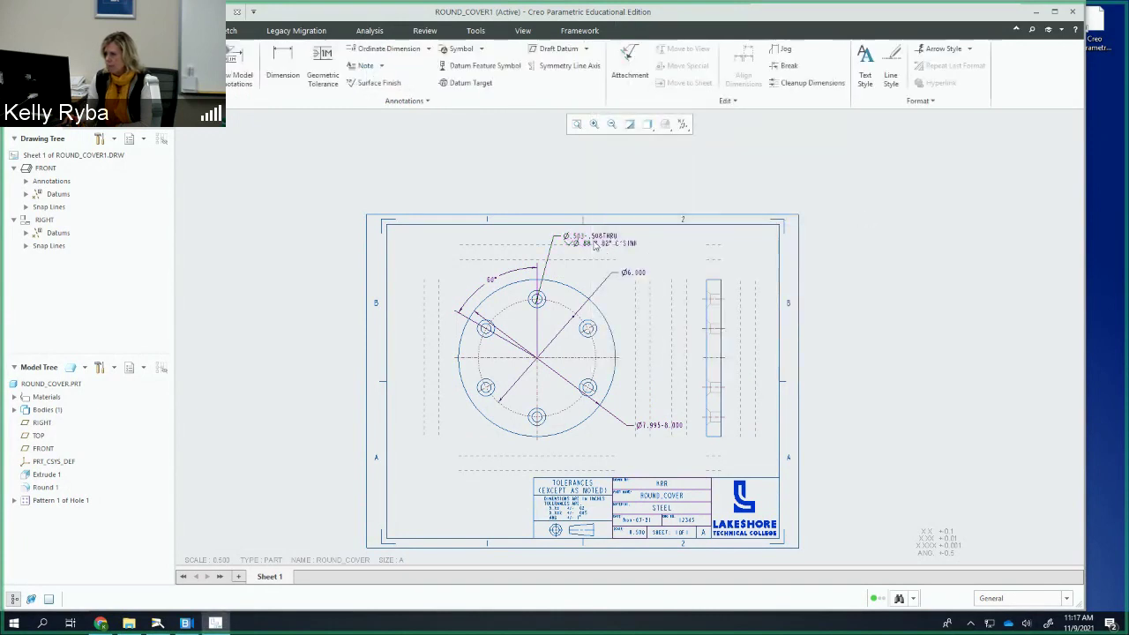
click(581, 246)
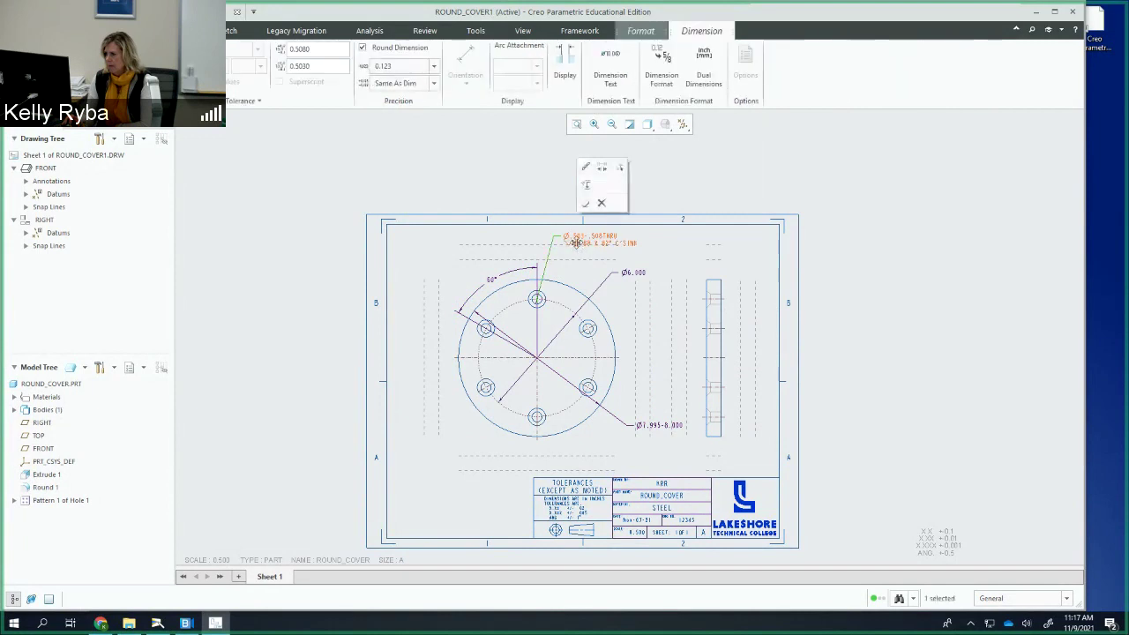
click(610, 79)
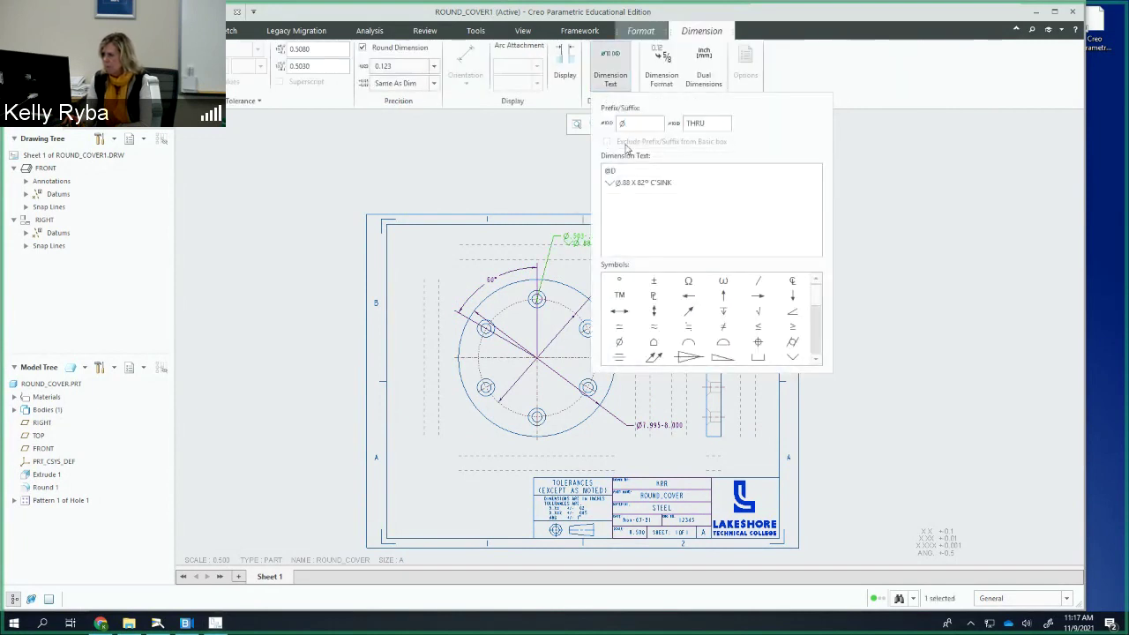
drag(672, 181, 598, 187)
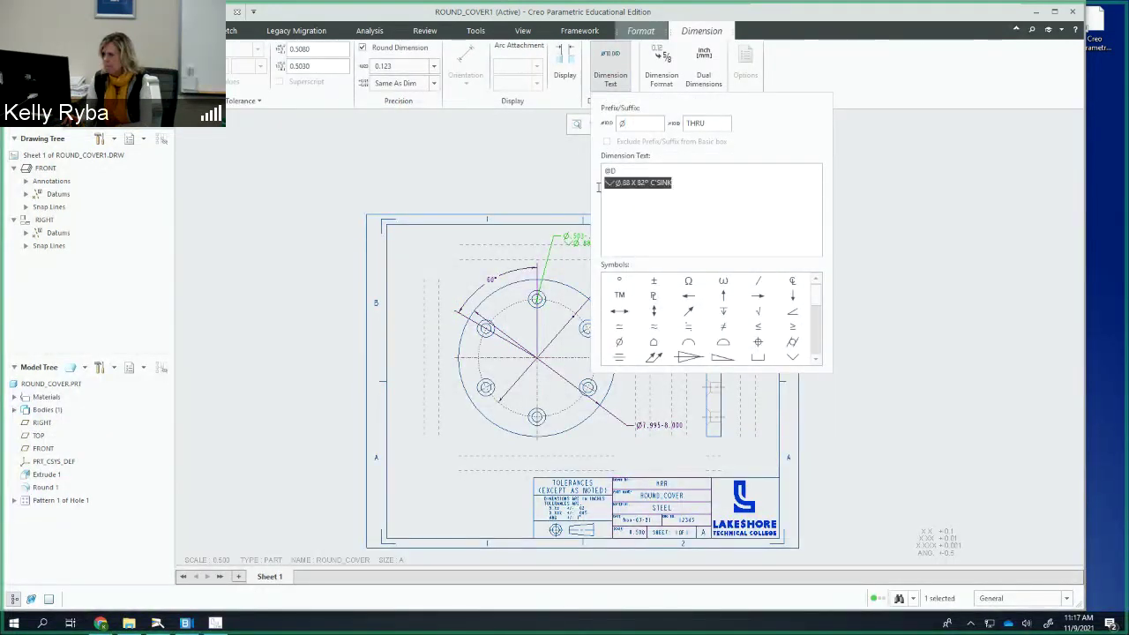
key(Delete)
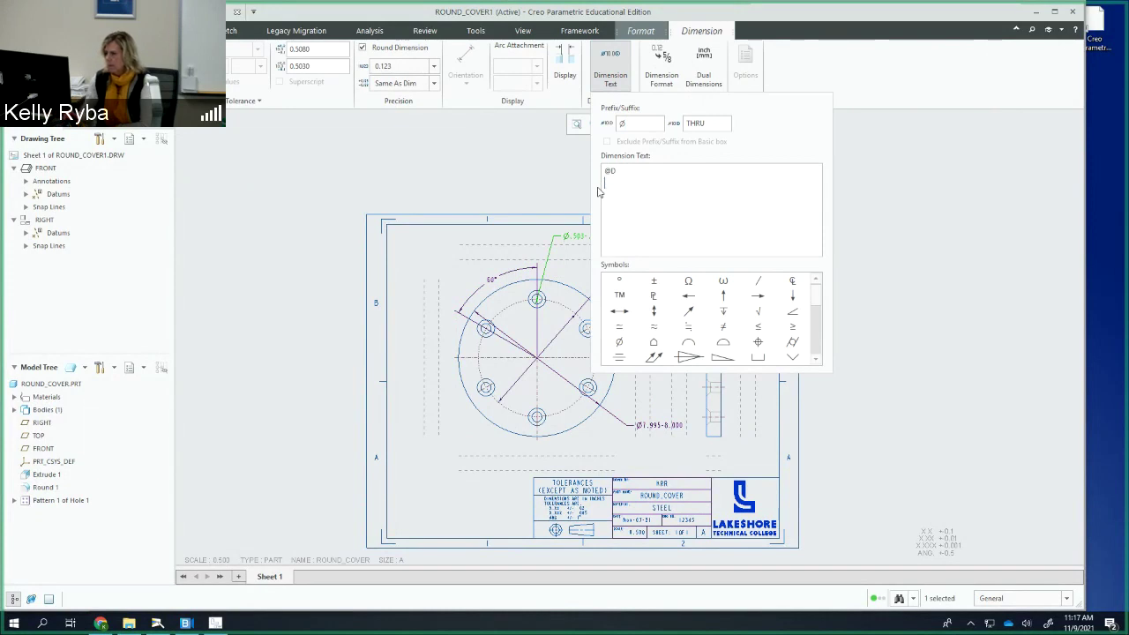
click(886, 232)
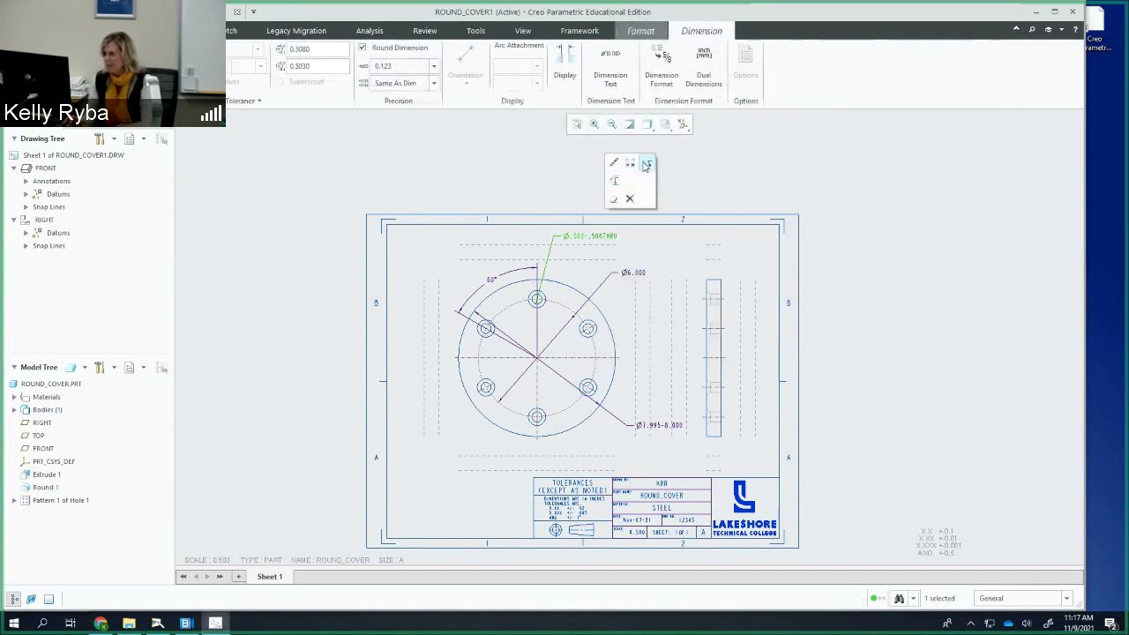
Step: Remove the THRU suffix from the hole diameter dimension
click(610, 67)
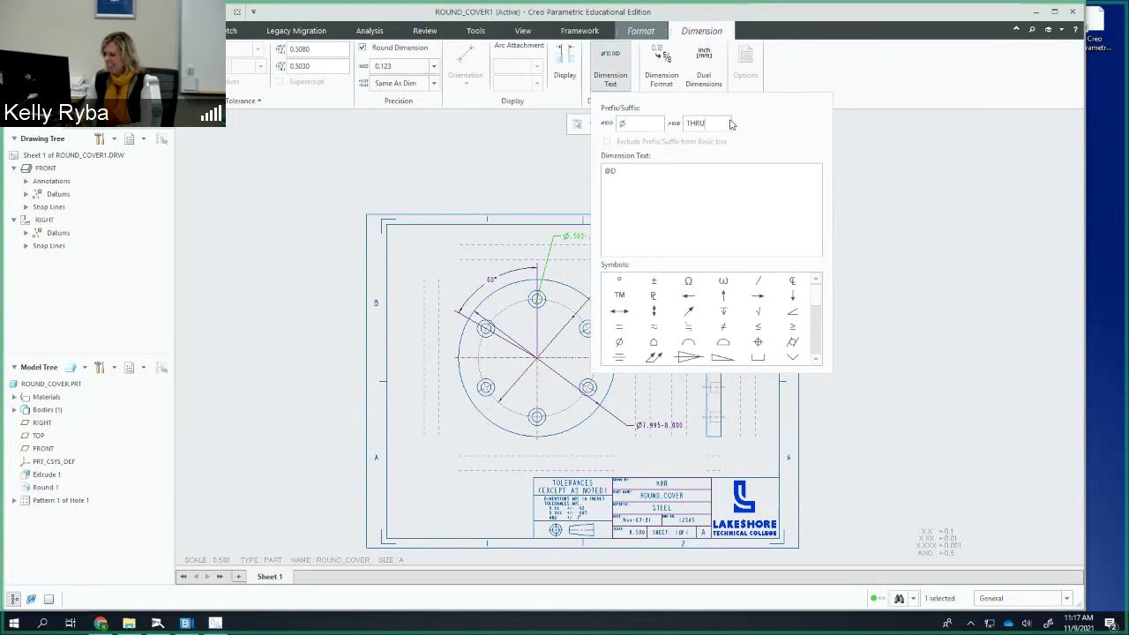
click(915, 232)
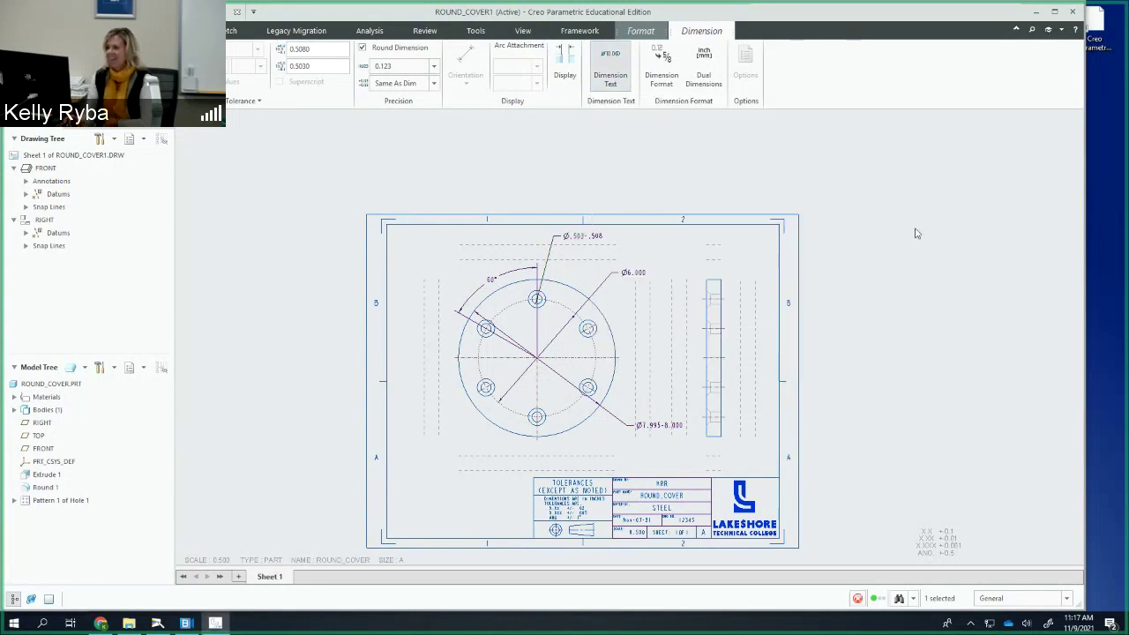
click(914, 232)
Step: Set the outer diameter dimension's tolerance display to nominal, without the limits
scroll(582, 283, down, 3)
scroll(582, 282, up, 4)
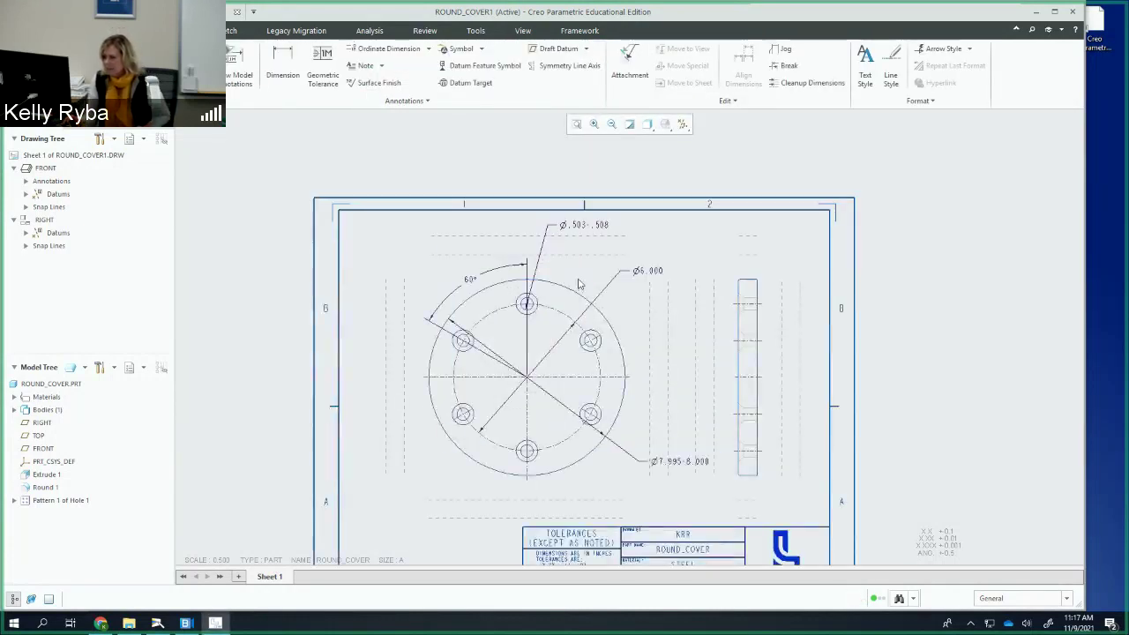
click(469, 271)
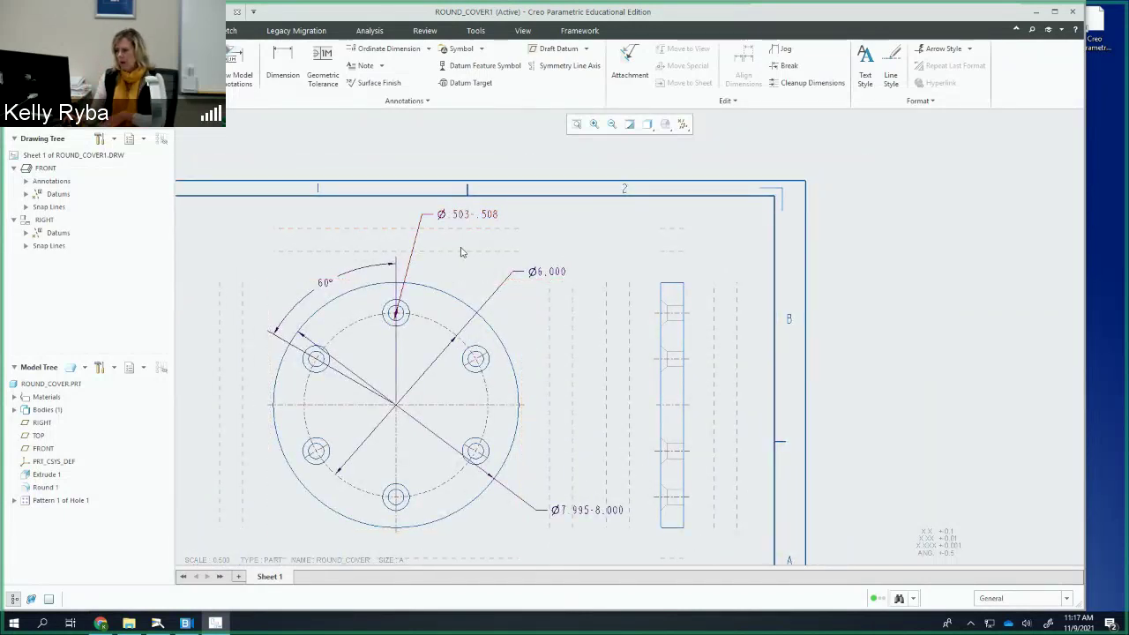
click(562, 516)
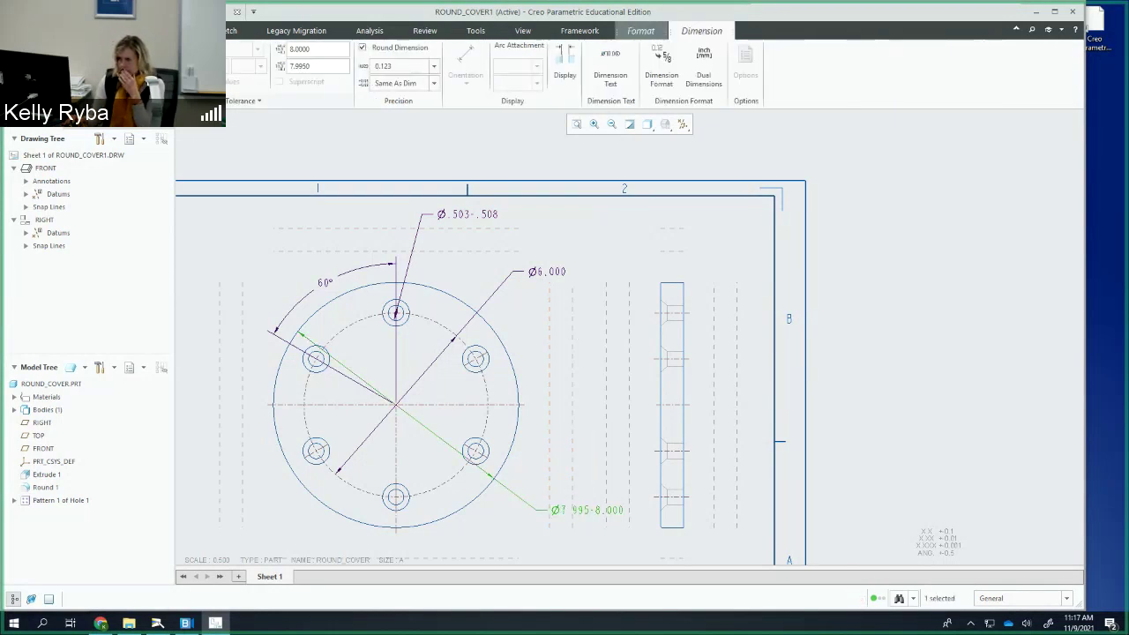
click(146, 150)
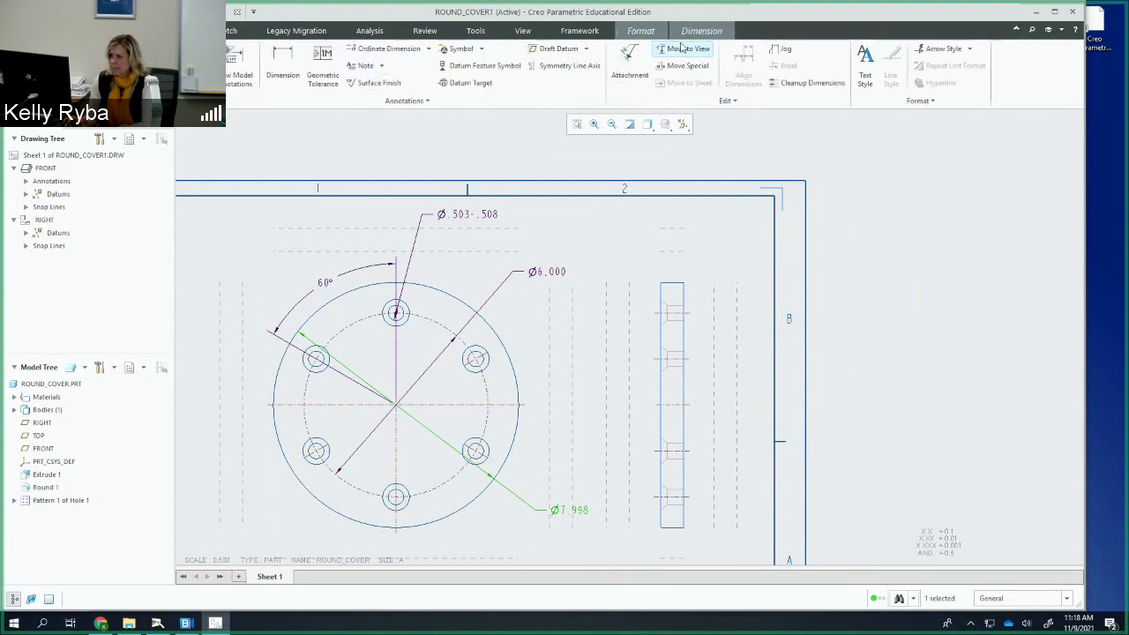
Step: Move the outer diameter dimension to the side view and place it vertically centred between the two views
click(681, 50)
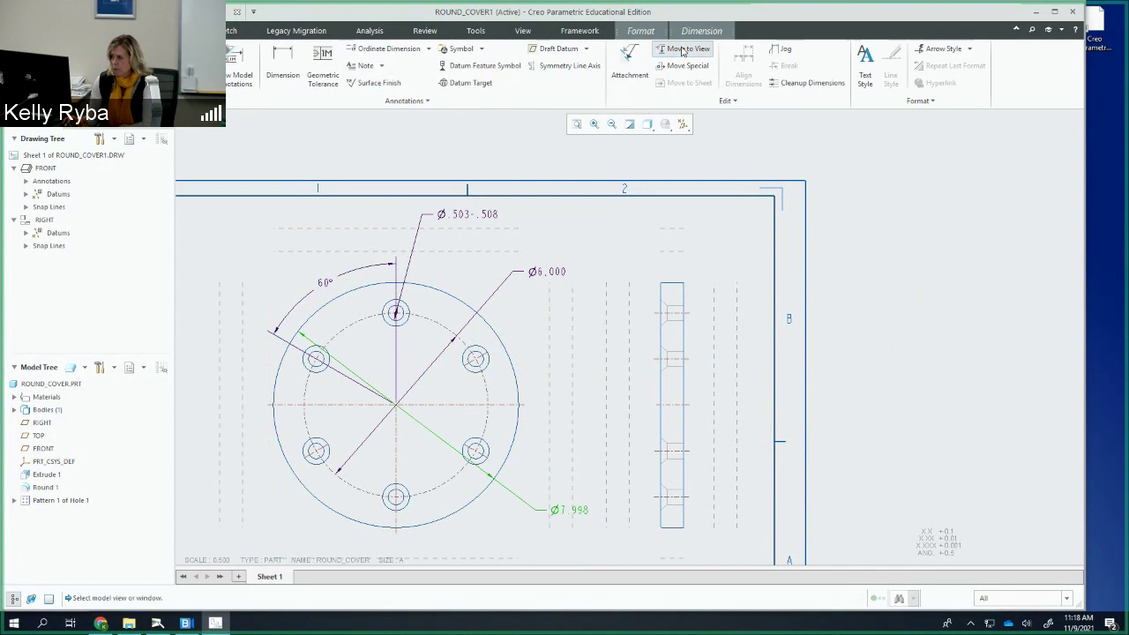
click(668, 332)
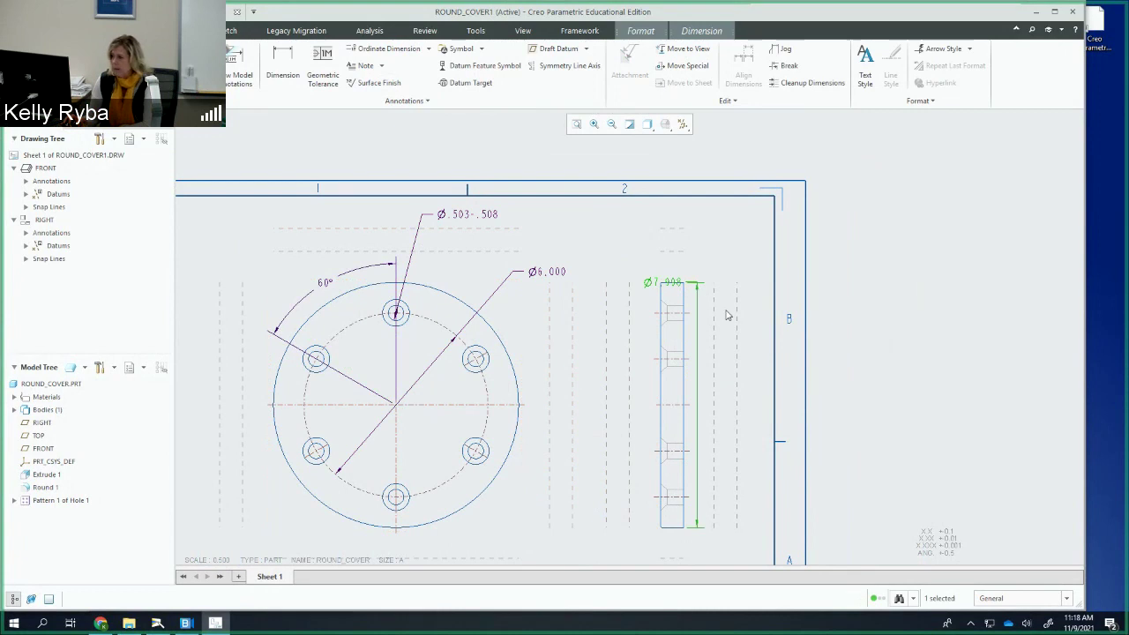
drag(652, 281, 561, 407)
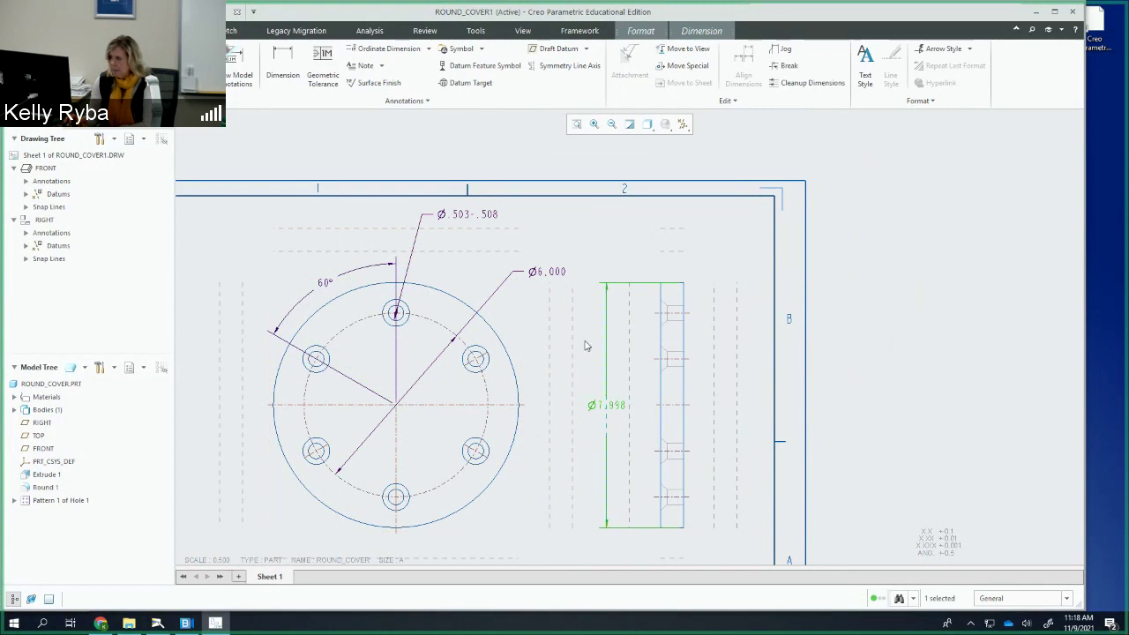
Step: Show the outer diameter dimension in the side view as tolerance limits with three-decimal (0.123) precision
click(694, 32)
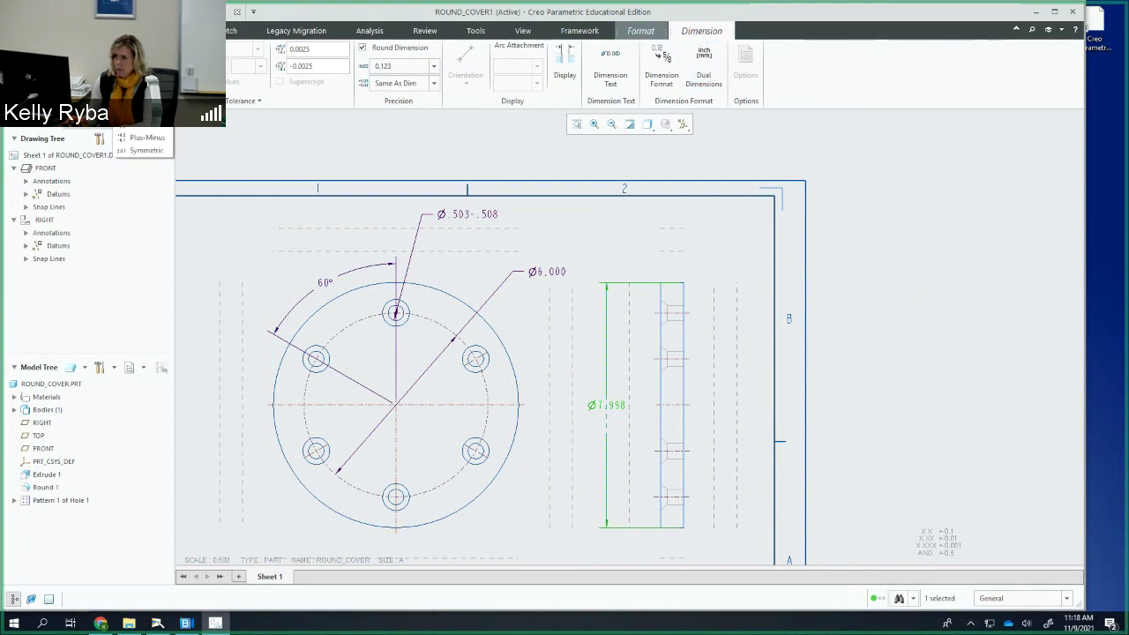
click(150, 129)
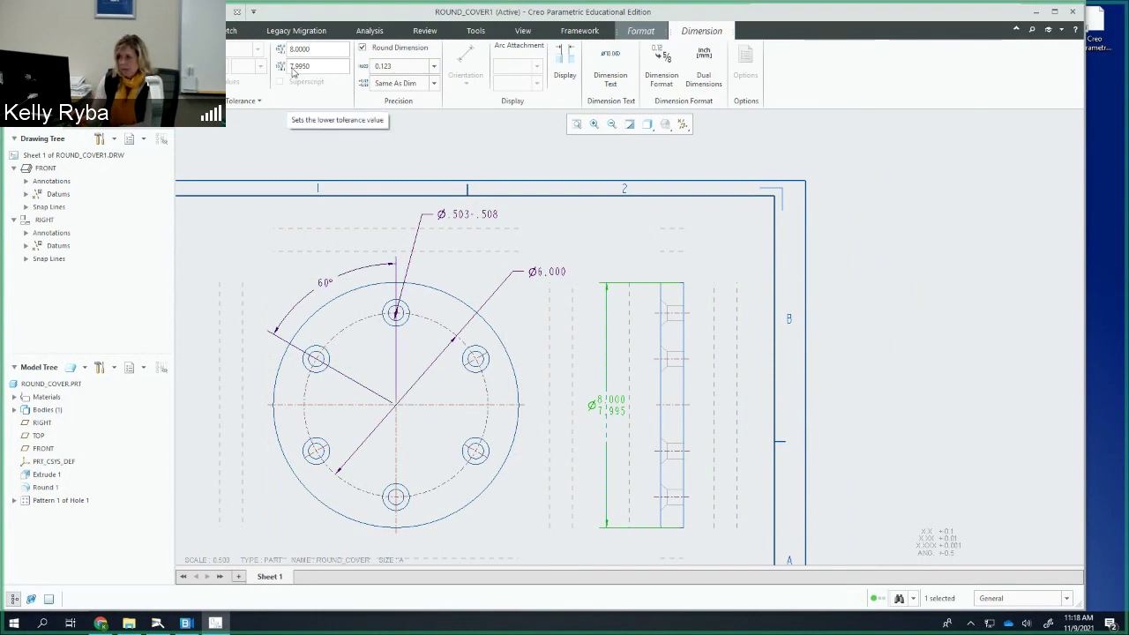
click(432, 67)
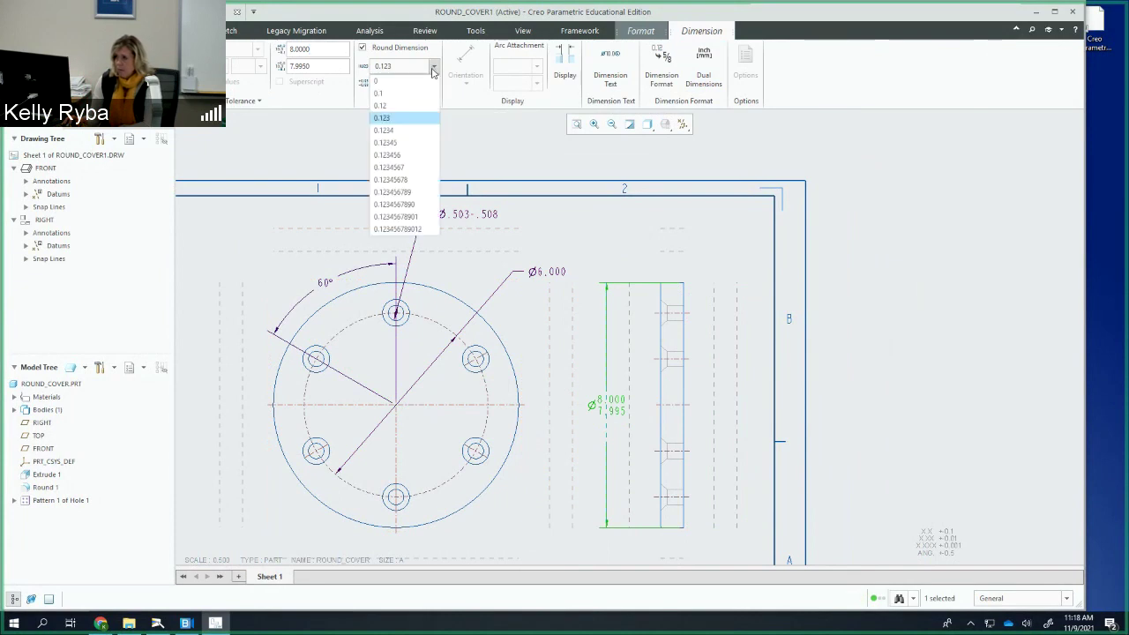
click(391, 119)
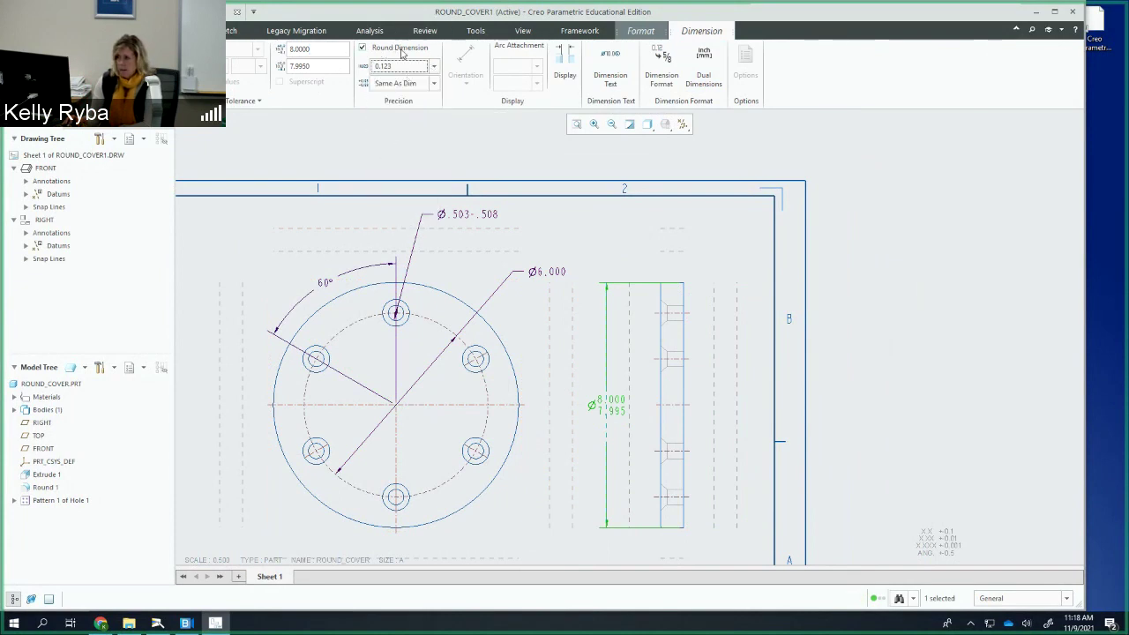
click(435, 67)
click(435, 67)
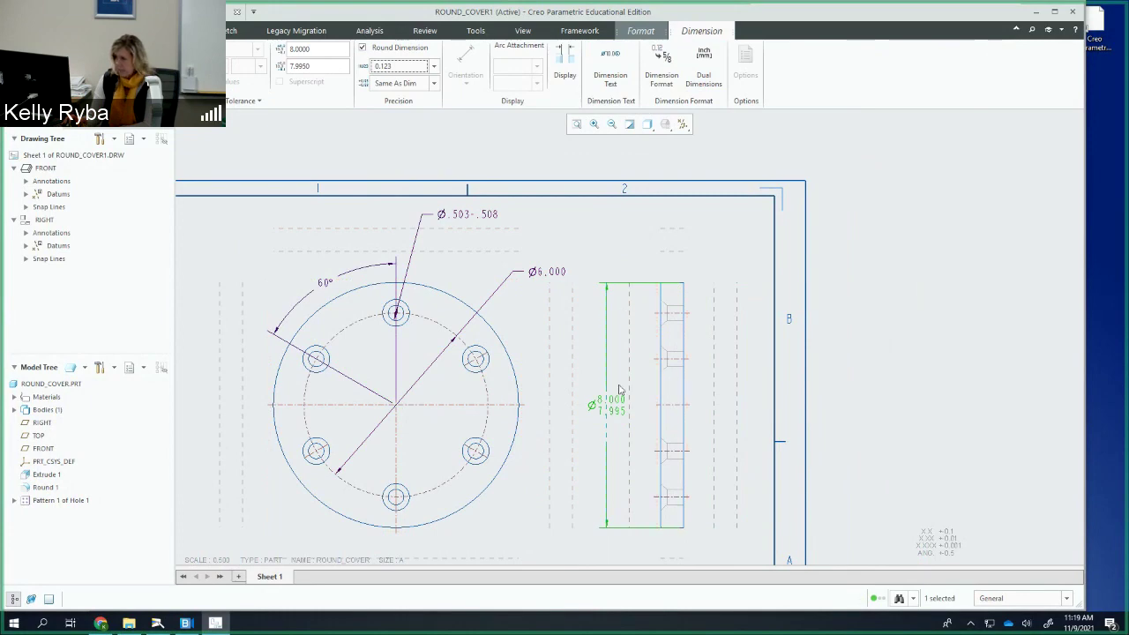
click(631, 242)
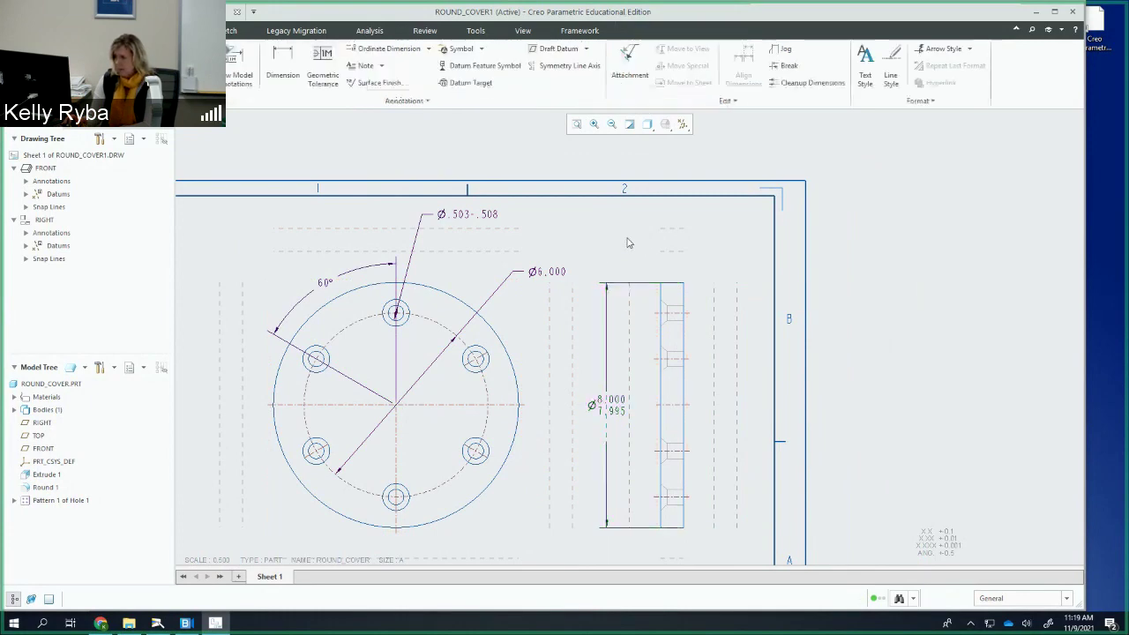
Step: Check the bolt circle callout in the tutorial guide and make the Ø6.000 dimension basic
scroll(644, 432, down, 3)
scroll(556, 206, up, 5)
scroll(556, 203, down, 3)
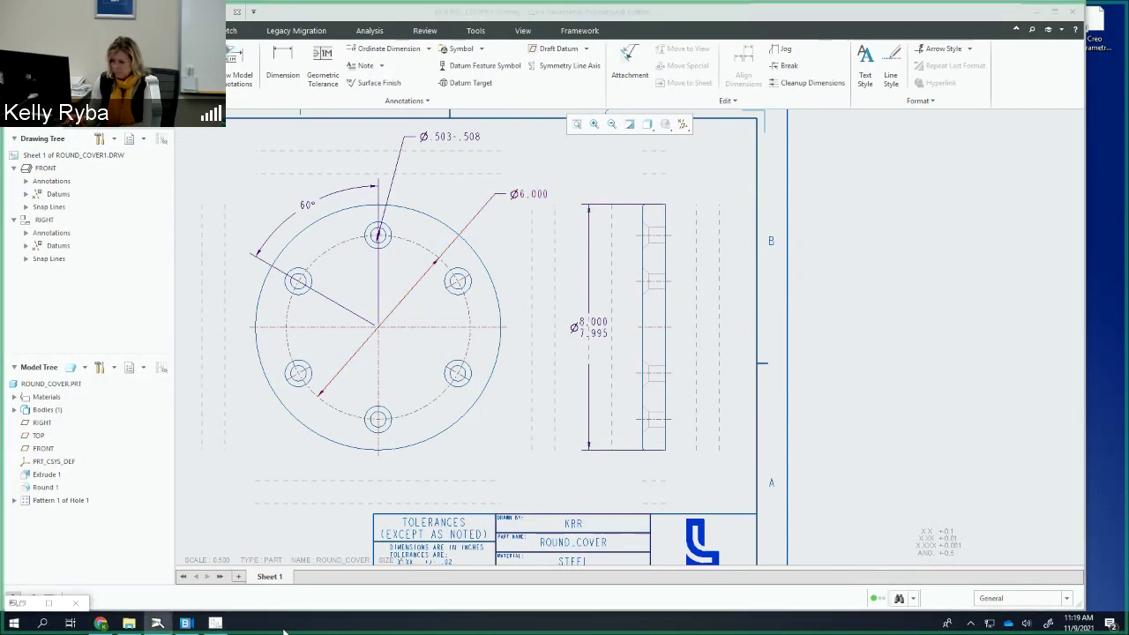
click(26, 603)
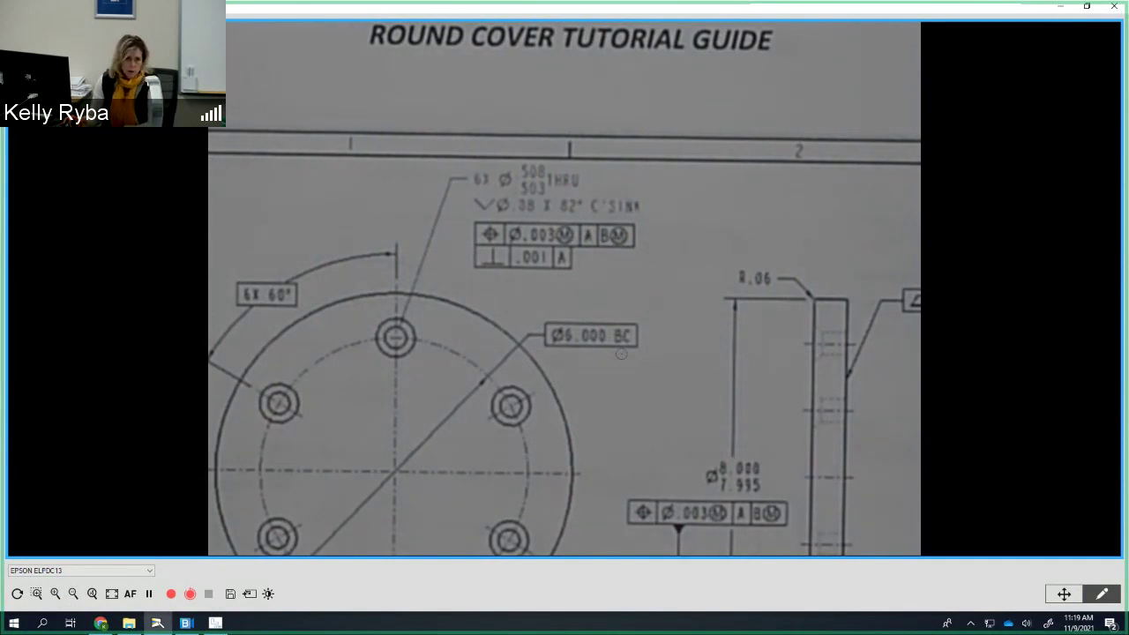
click(1061, 7)
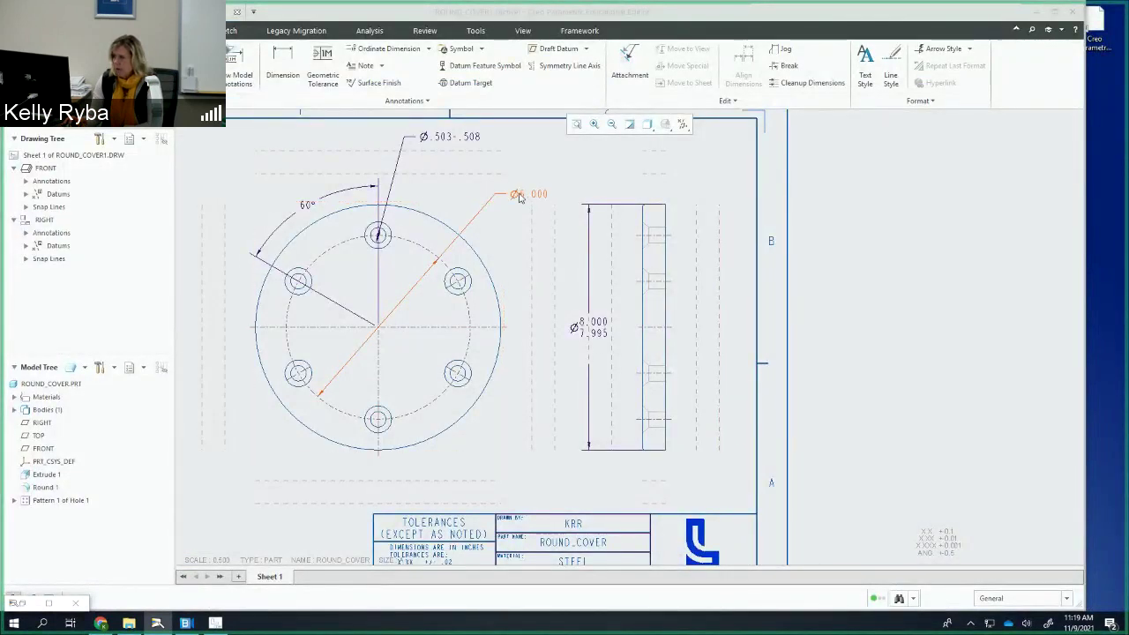
click(520, 199)
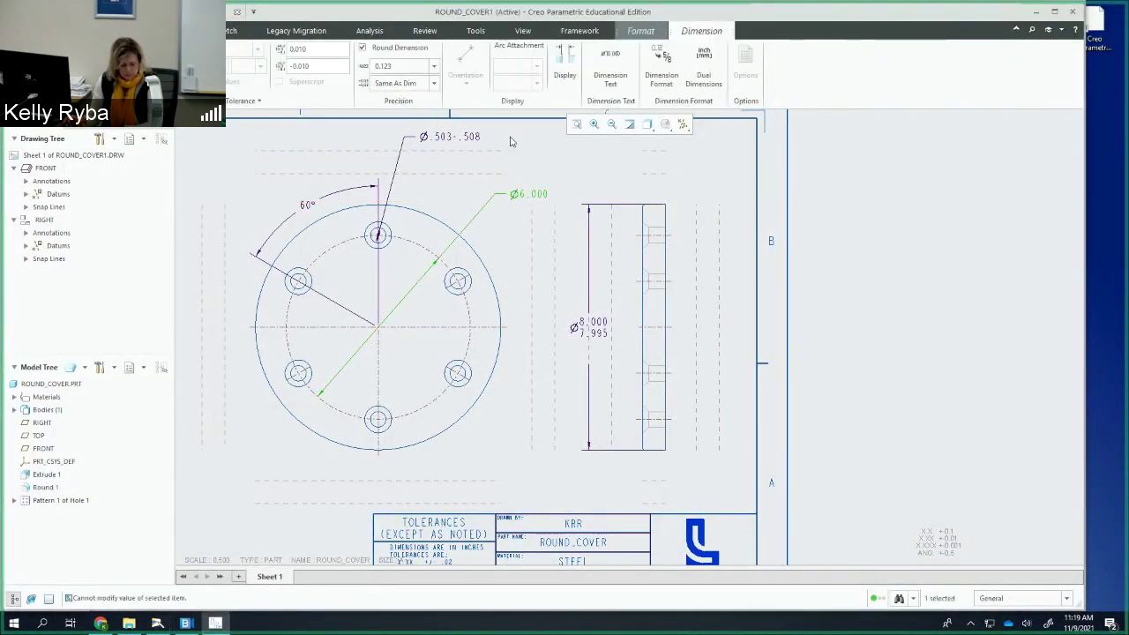
click(146, 48)
key(Escape)
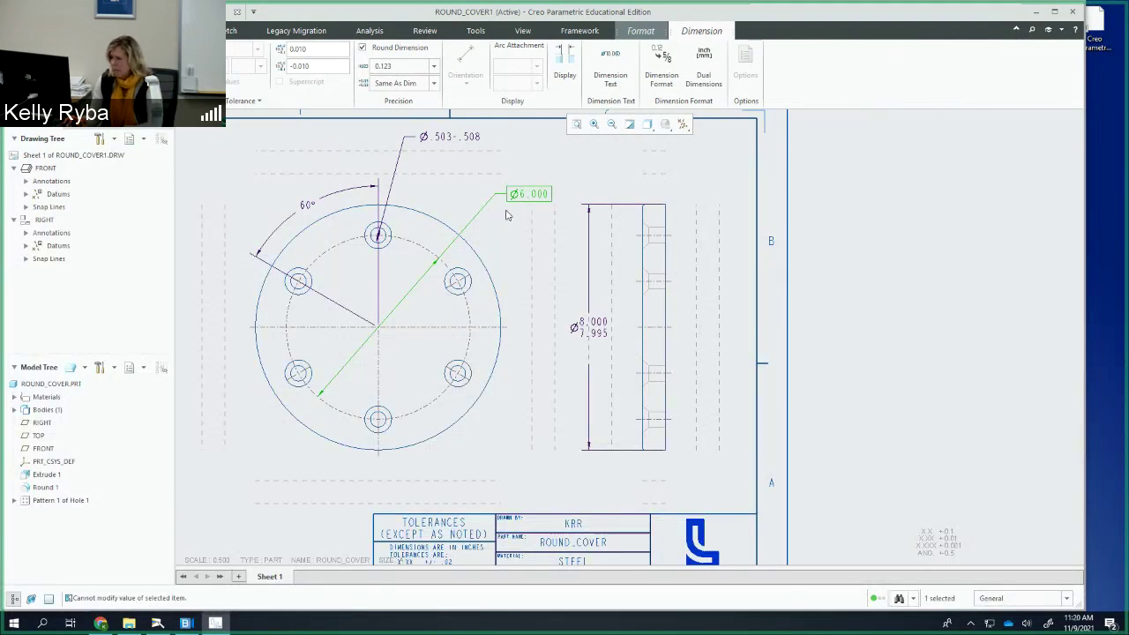
Step: Add the suffix BC to the bolt circle's Ø6.000 dimension text
click(607, 81)
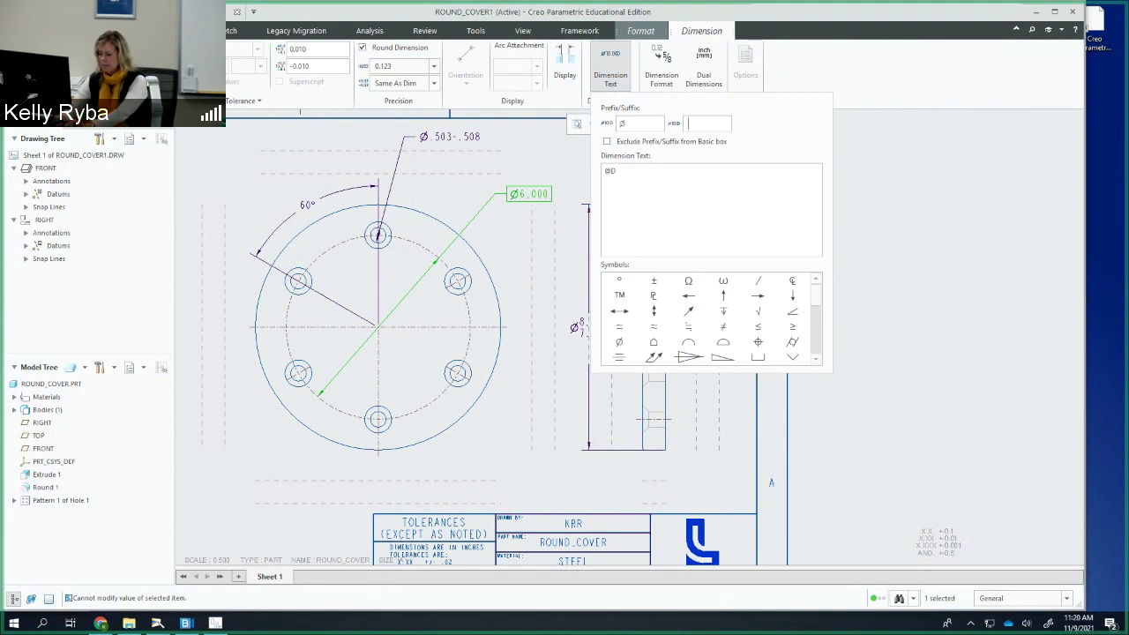
text(BC)
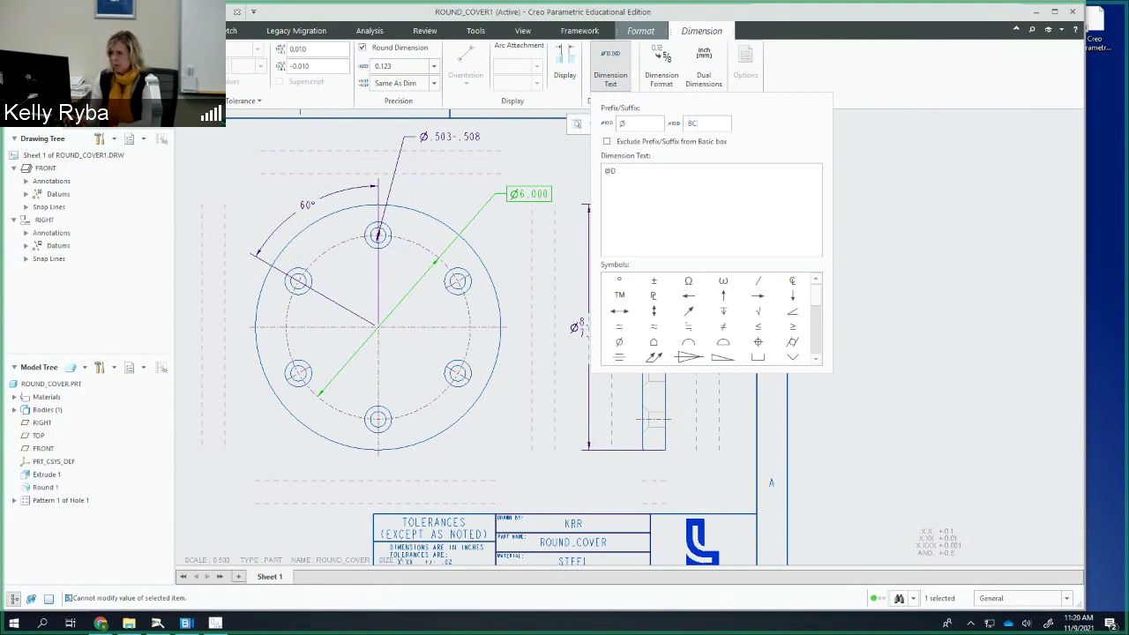
click(919, 226)
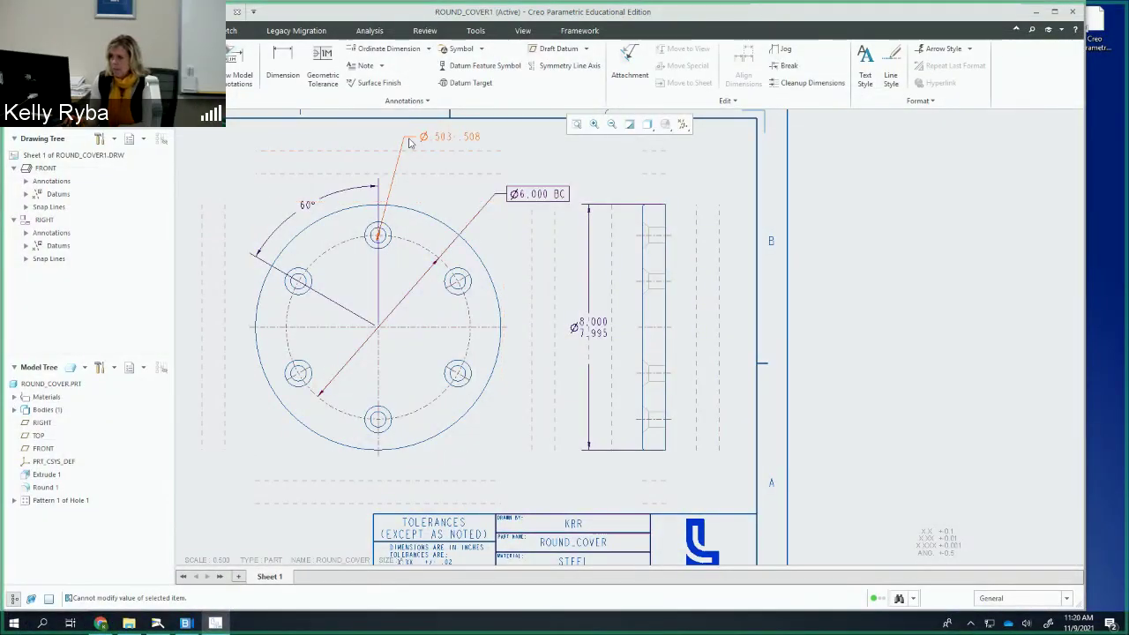
Step: Make the 60° angle dimension basic and give it the prefix 6X
click(308, 208)
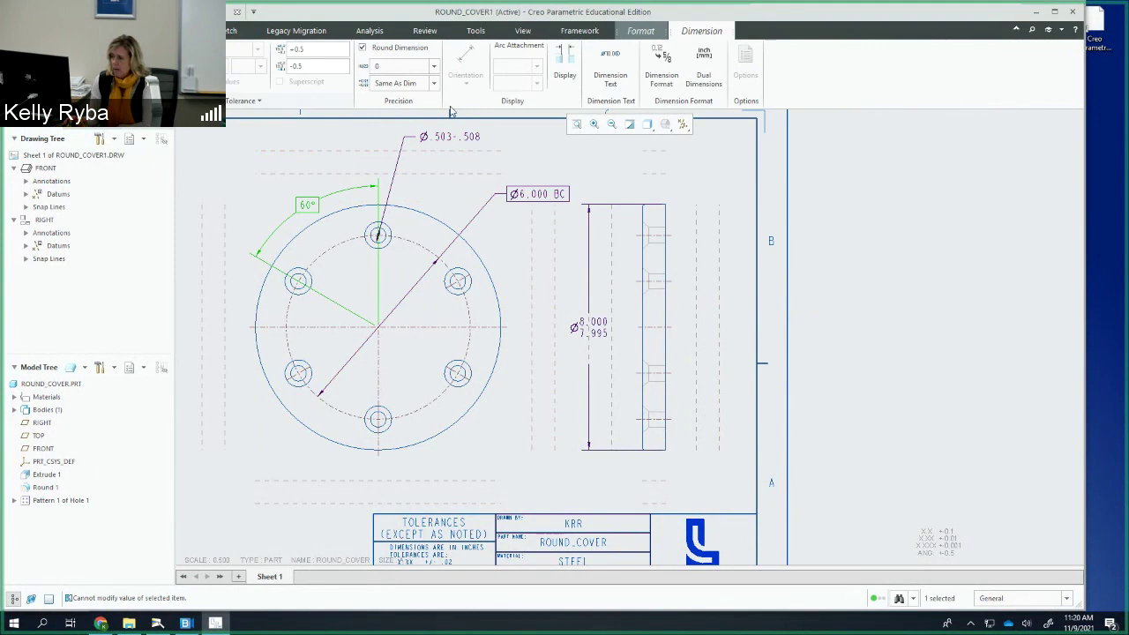
click(610, 66)
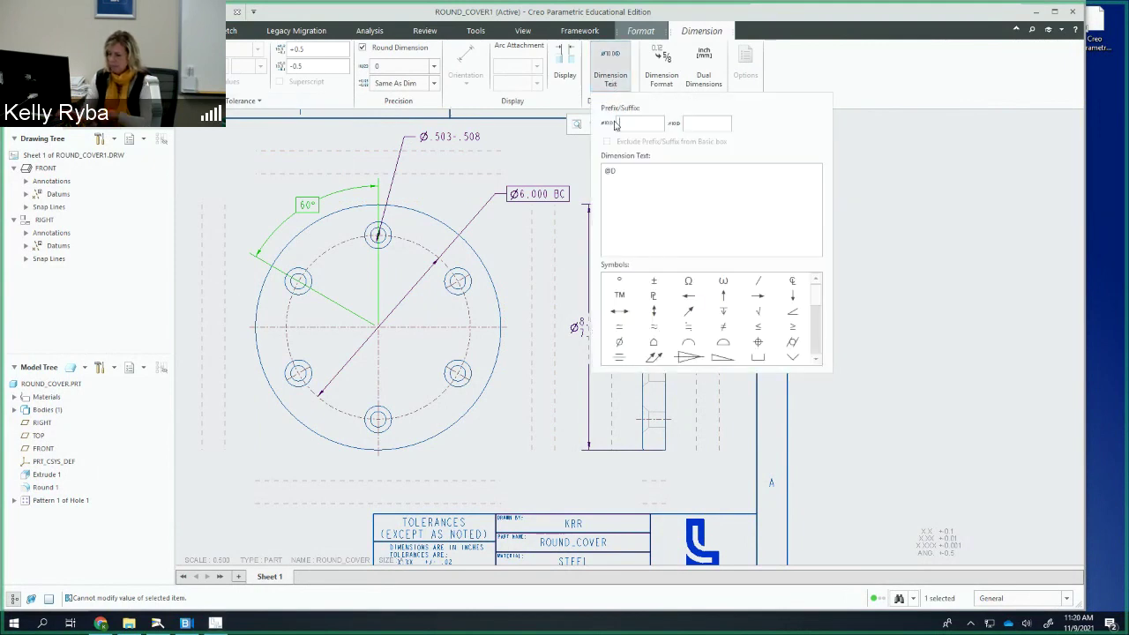
click(621, 123)
text(6X)
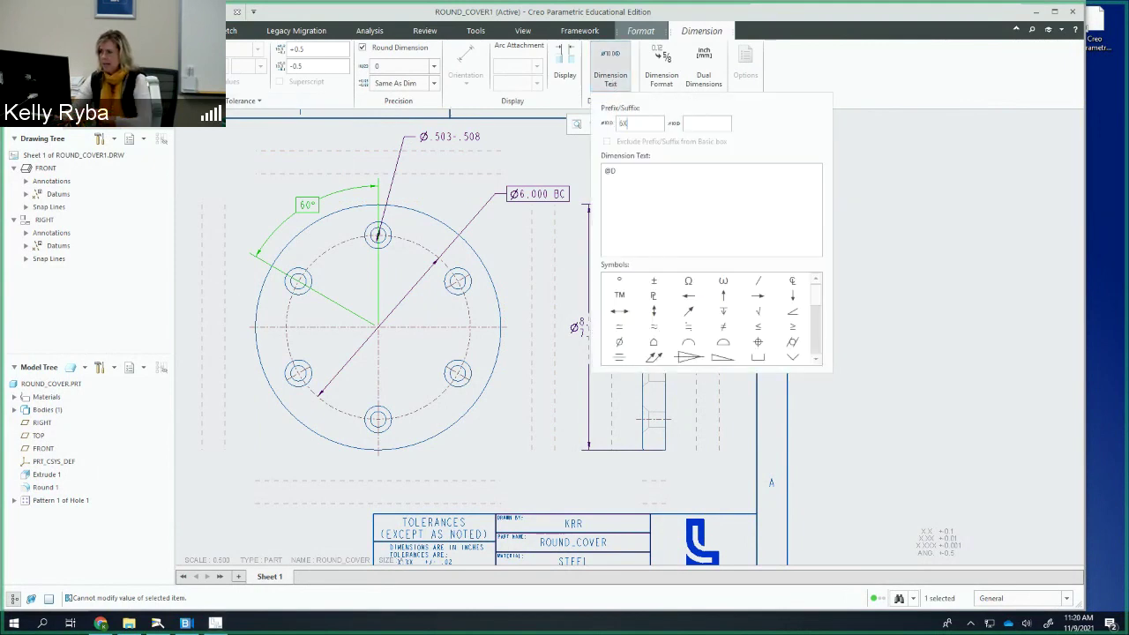
key(Return)
click(890, 293)
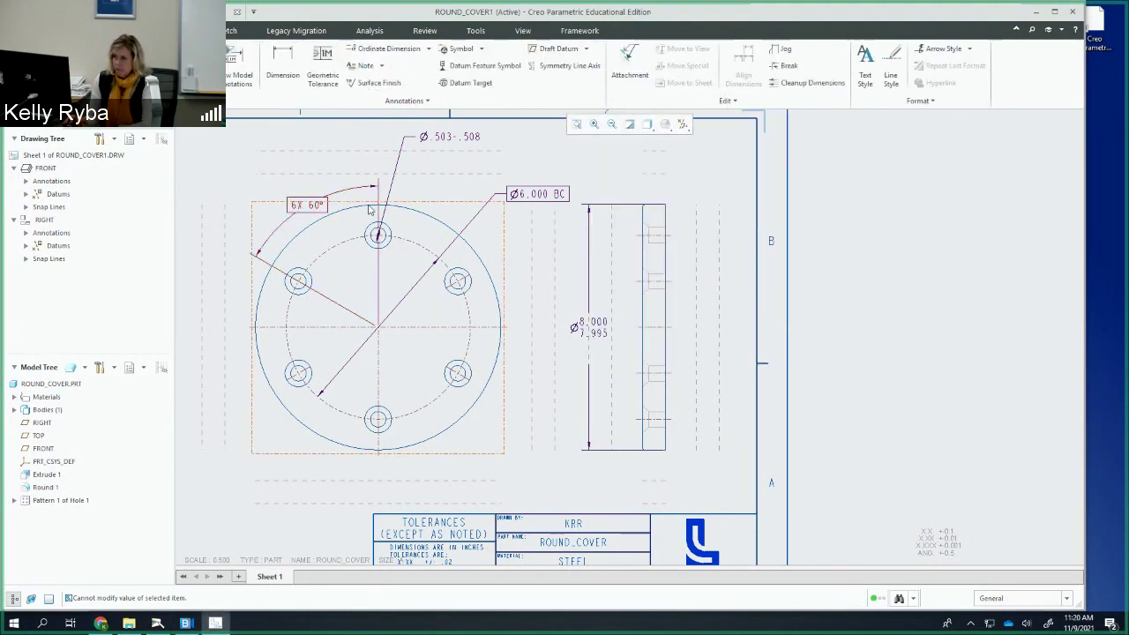
Step: Move the 6X 60° dimension slightly outward and place the Ø6.000 BC callout closer to the front view
click(314, 204)
drag(314, 204, 307, 197)
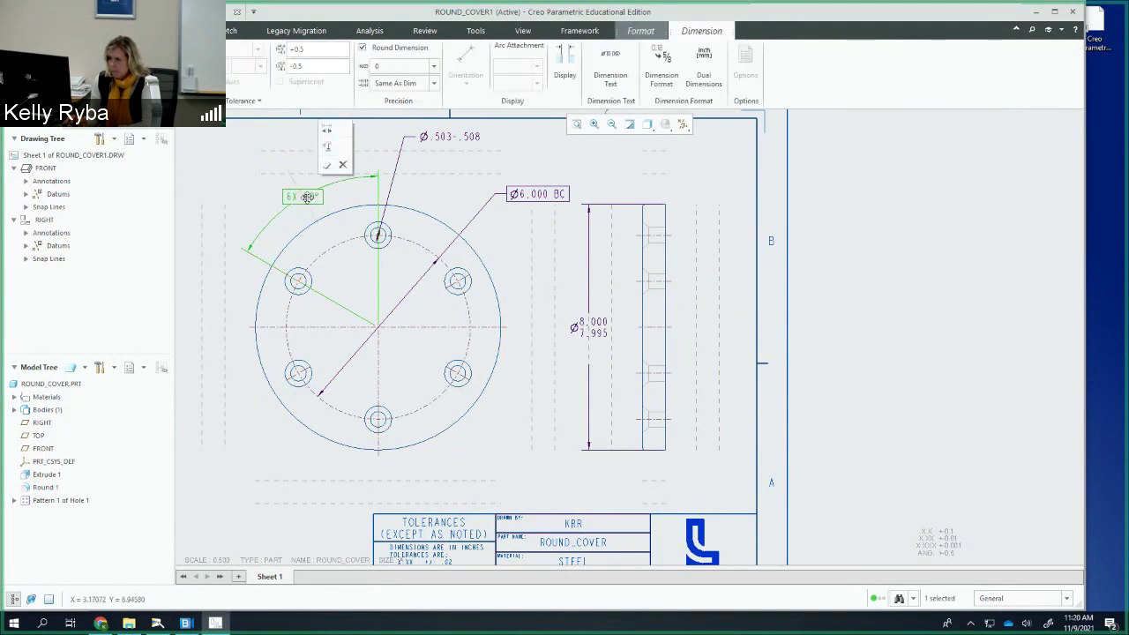
click(543, 197)
drag(542, 197, 505, 204)
double_click(490, 208)
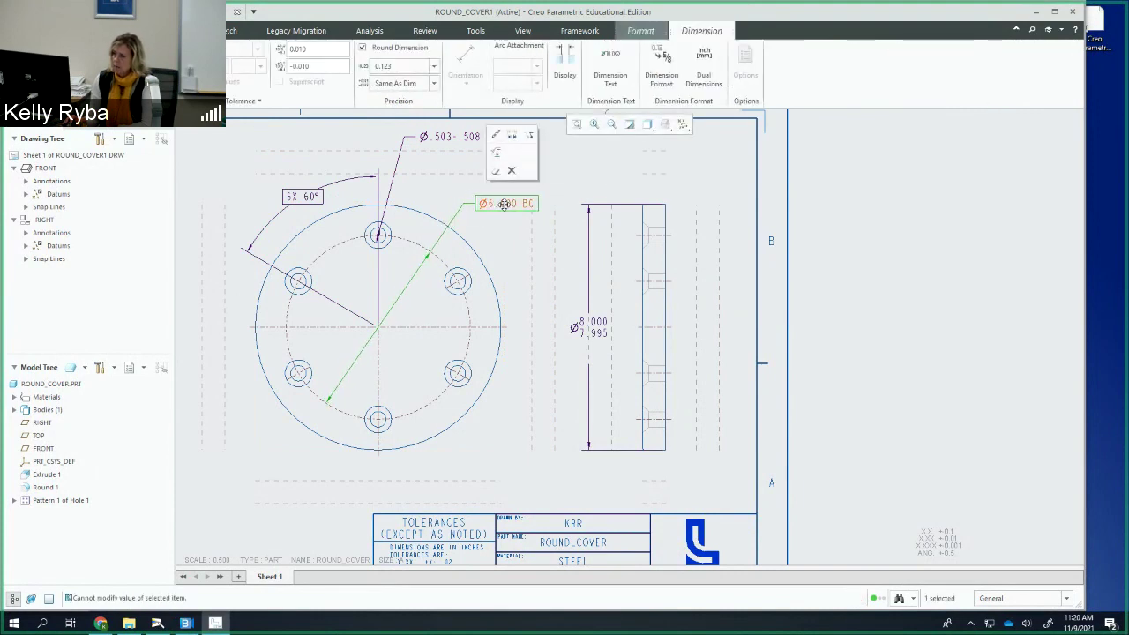
click(551, 187)
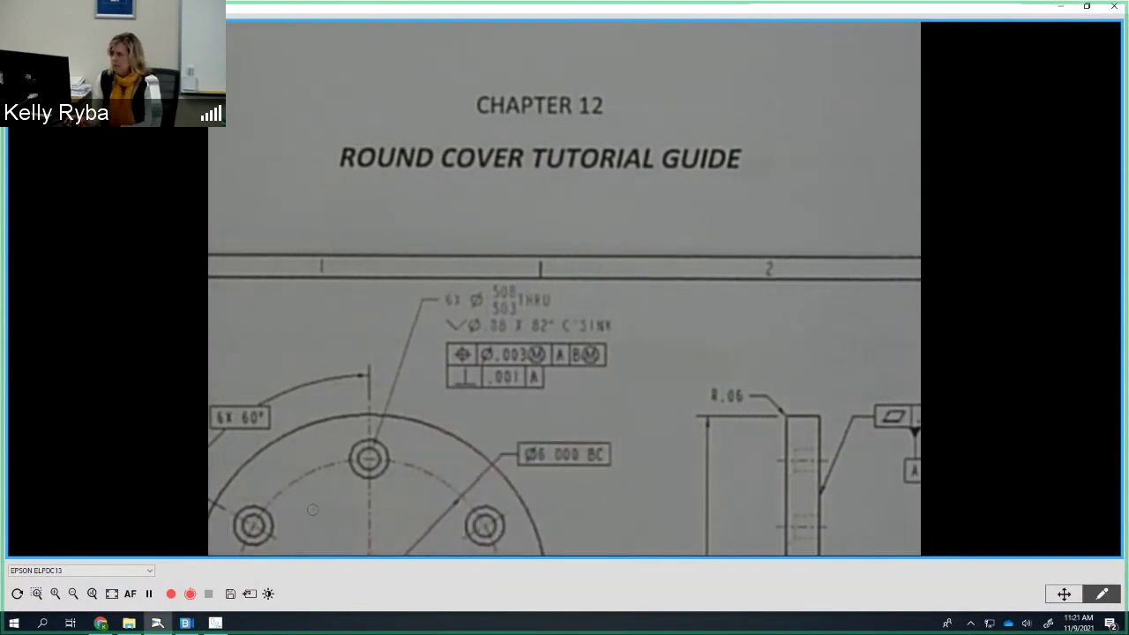
Step: Stack the .503-.508 hole dimension's limits by turning on ISO Tolerance Display Style
click(1063, 11)
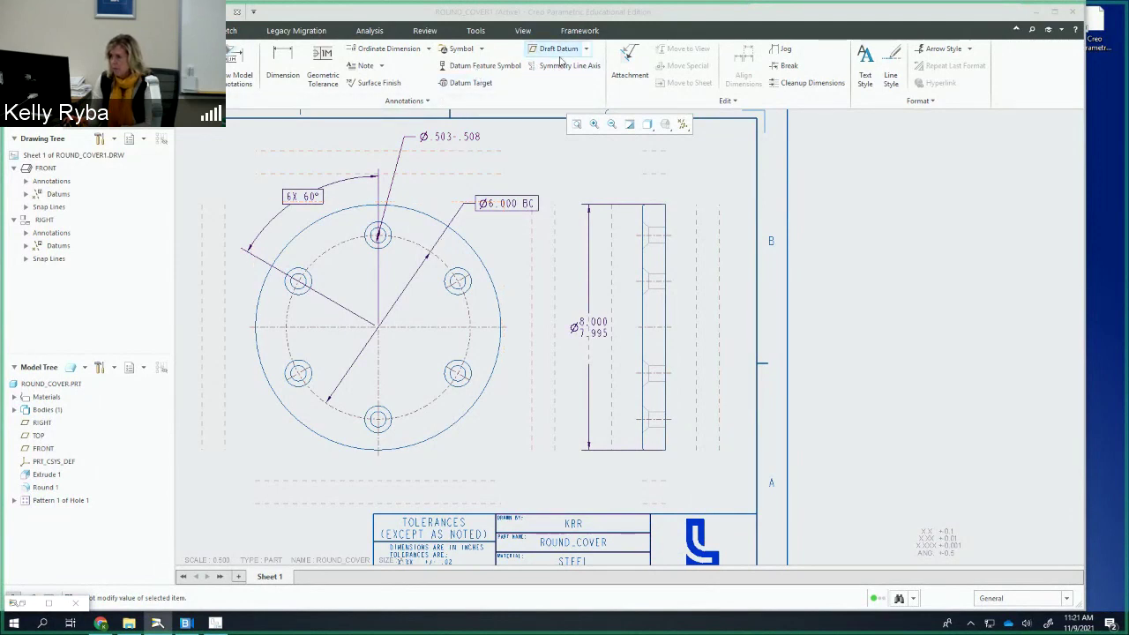
click(444, 137)
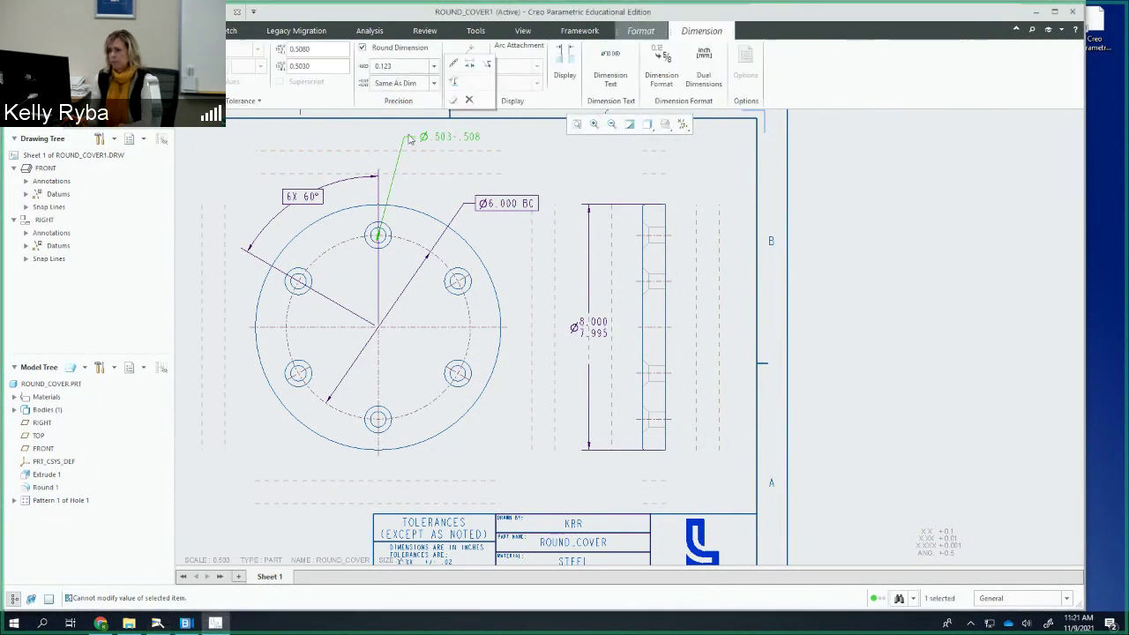
click(168, 70)
key(Escape)
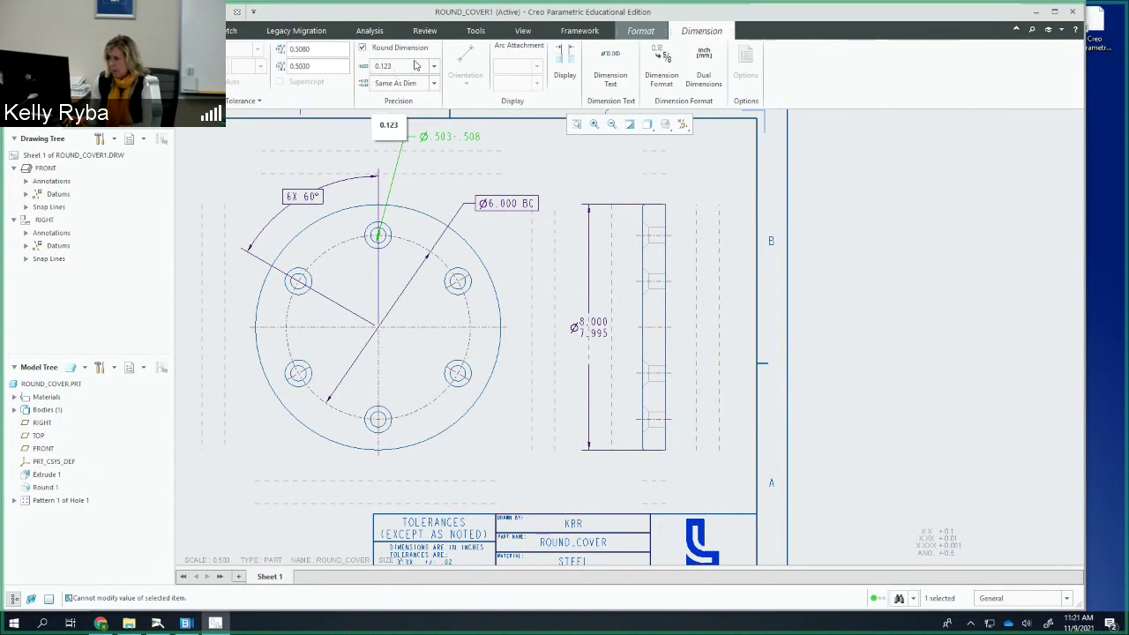
click(565, 66)
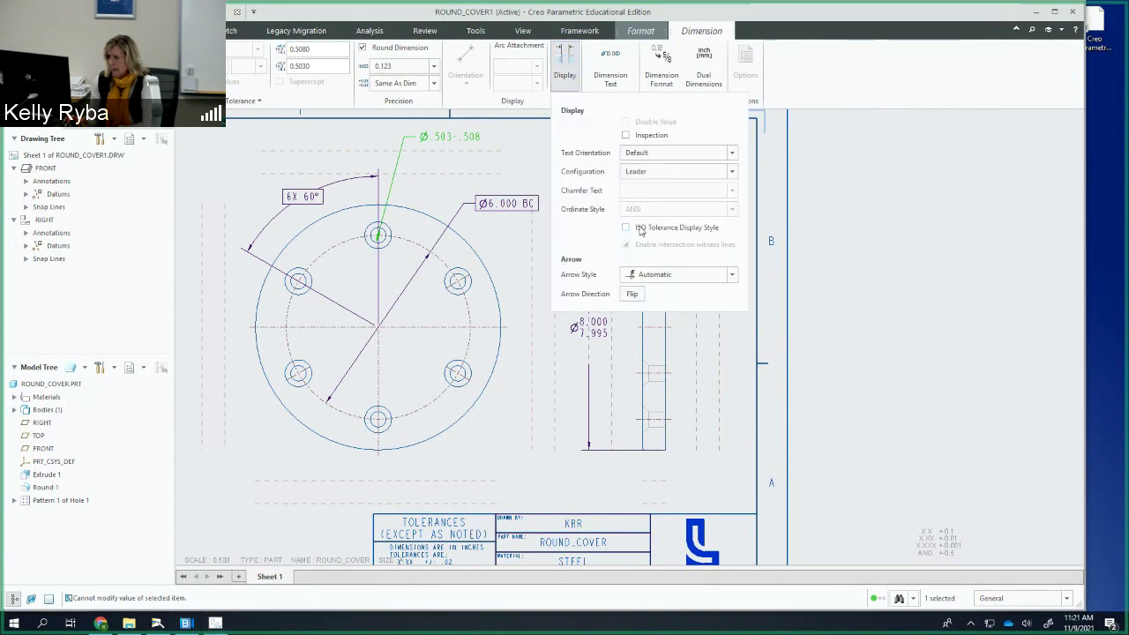
click(625, 228)
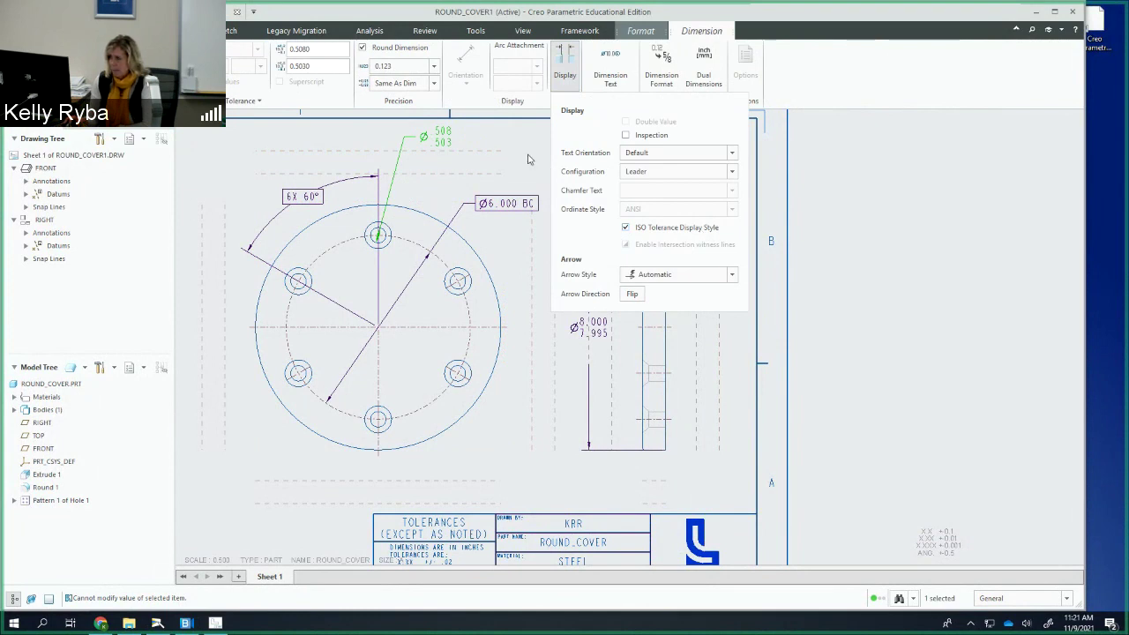
Step: Give the .503-.508 hole dimension the prefix 6X Ø and the suffix THRU
click(608, 81)
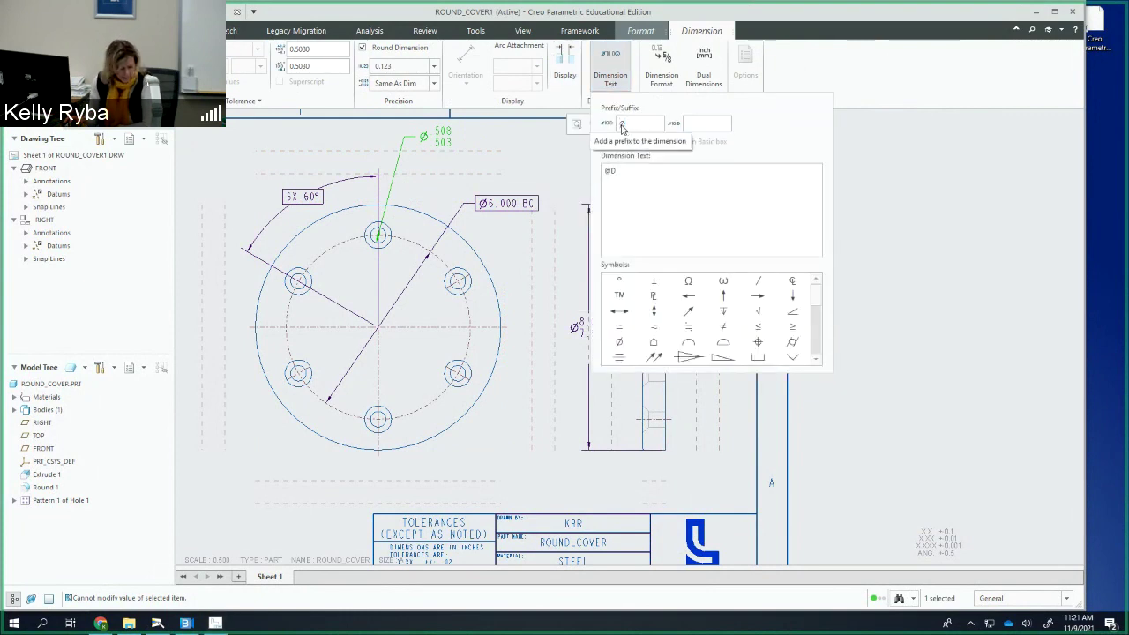
text(6XØ)
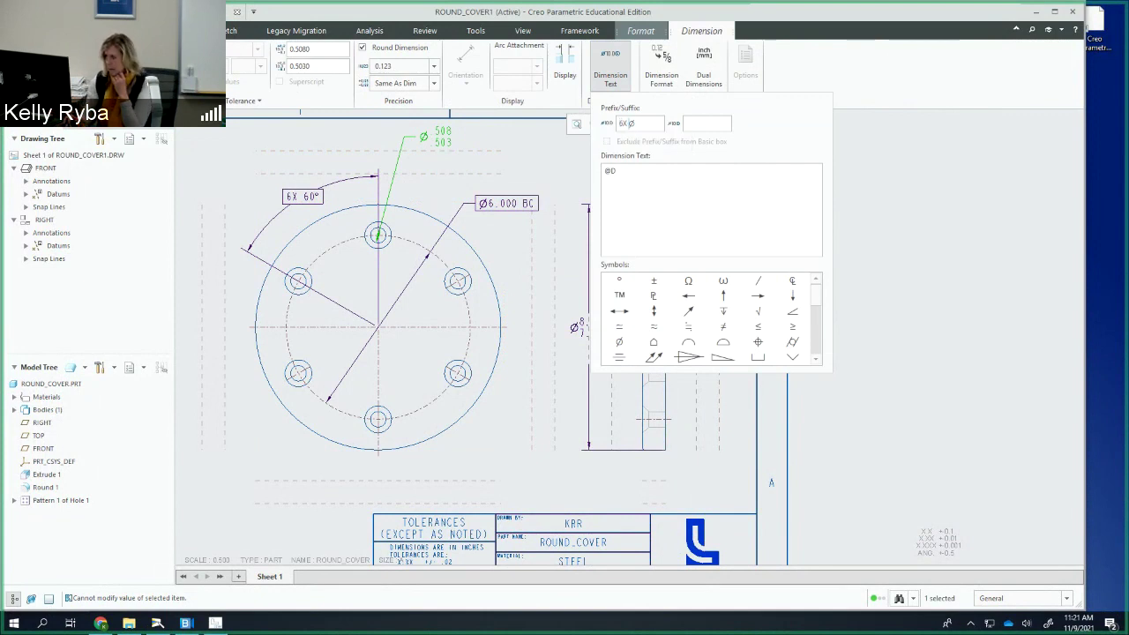
click(703, 128)
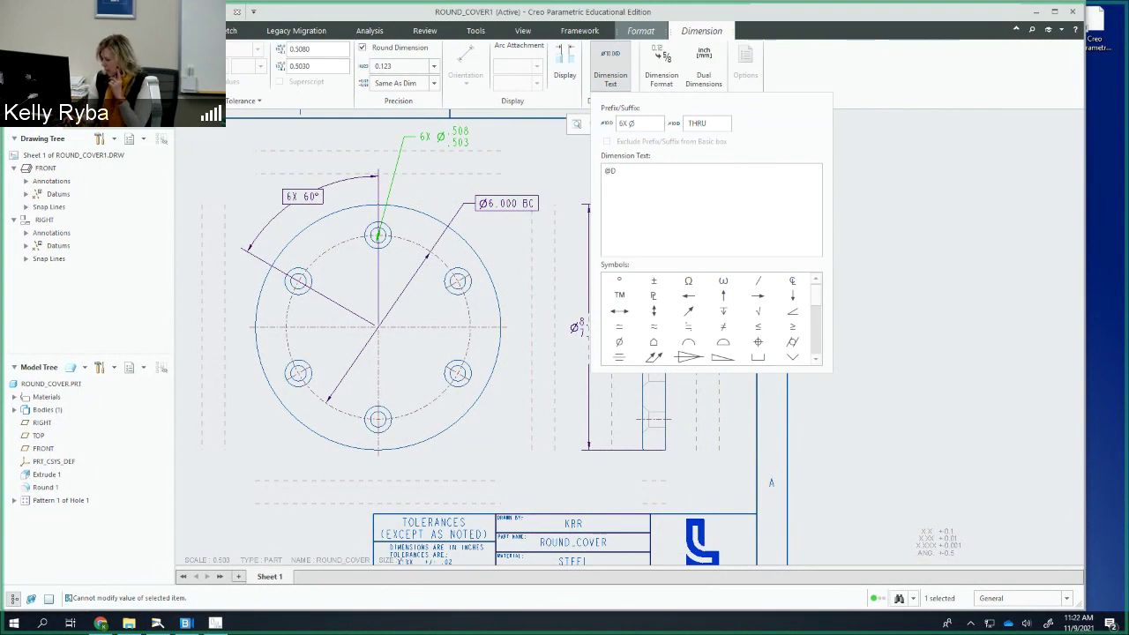
Step: Add a second text line to the hole dimension with the countersink symbol followed by Ø.88 X 82°
click(629, 174)
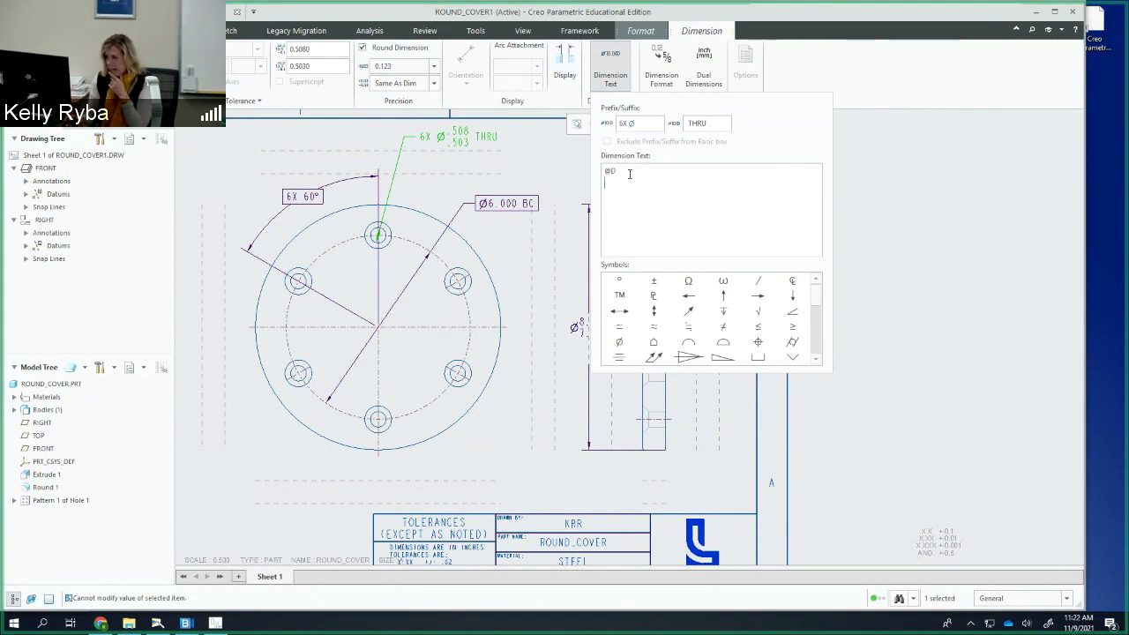
key(Return)
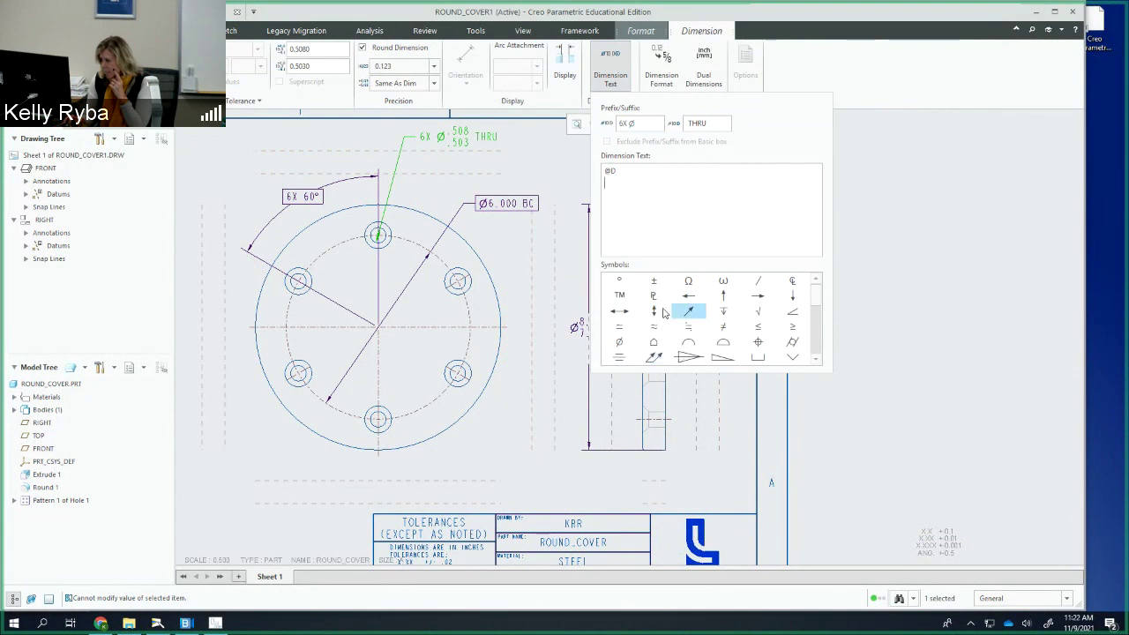
click(799, 363)
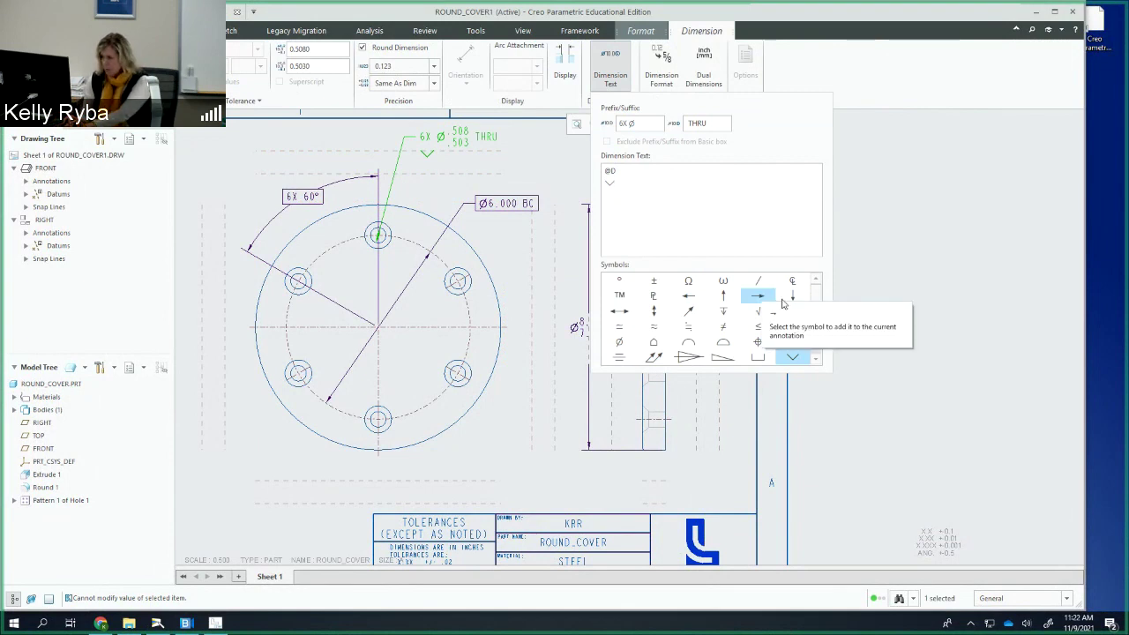
click(757, 343)
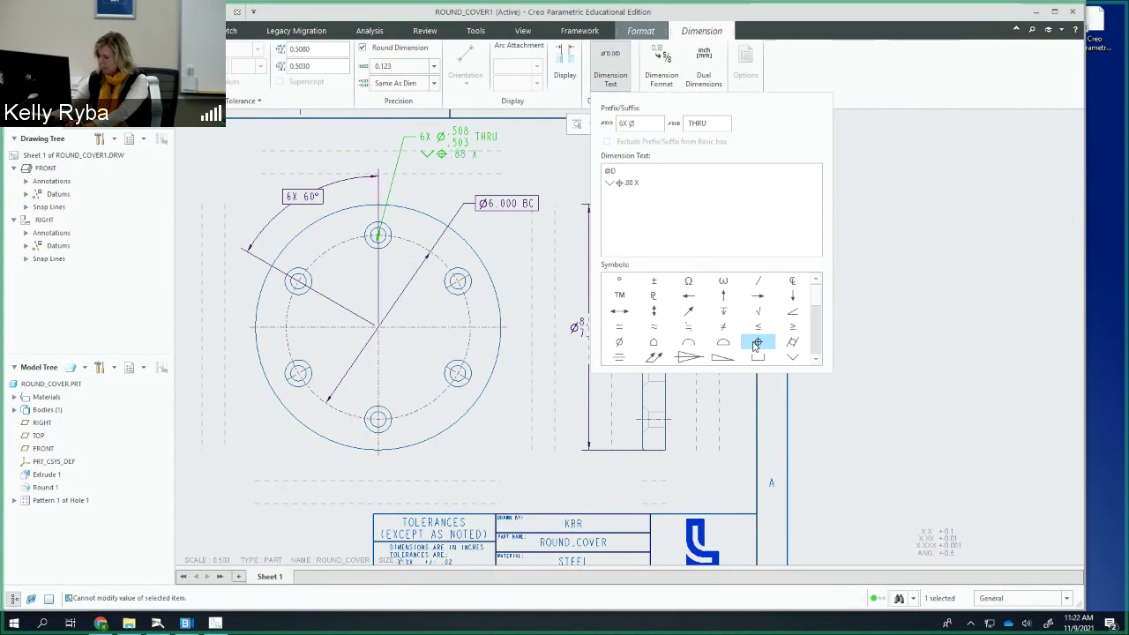
click(619, 281)
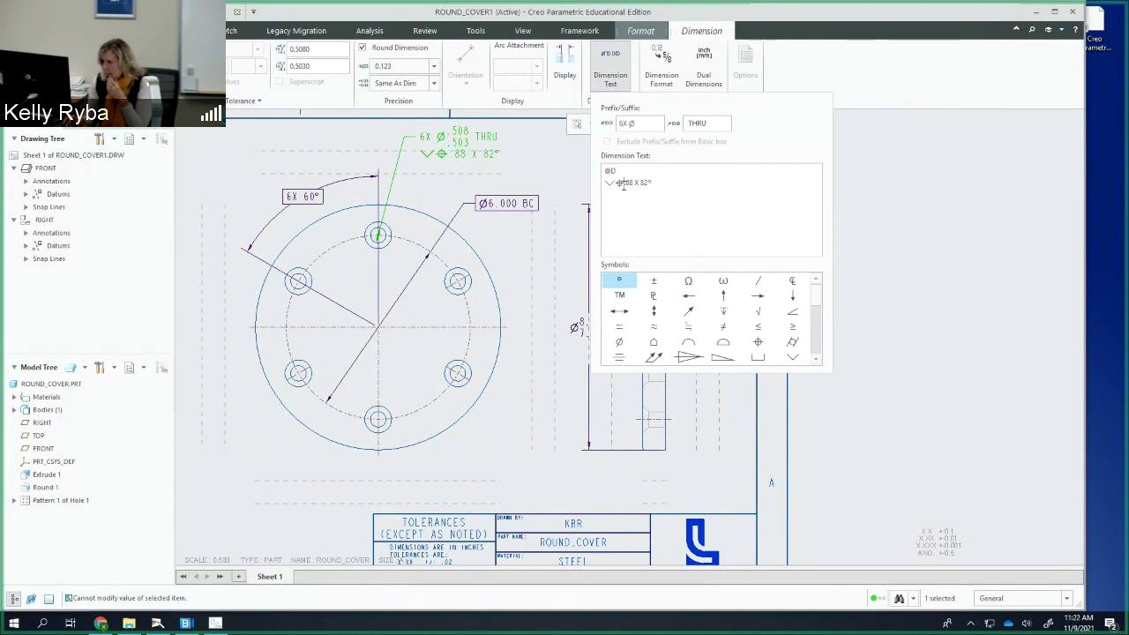
key(BackSpace)
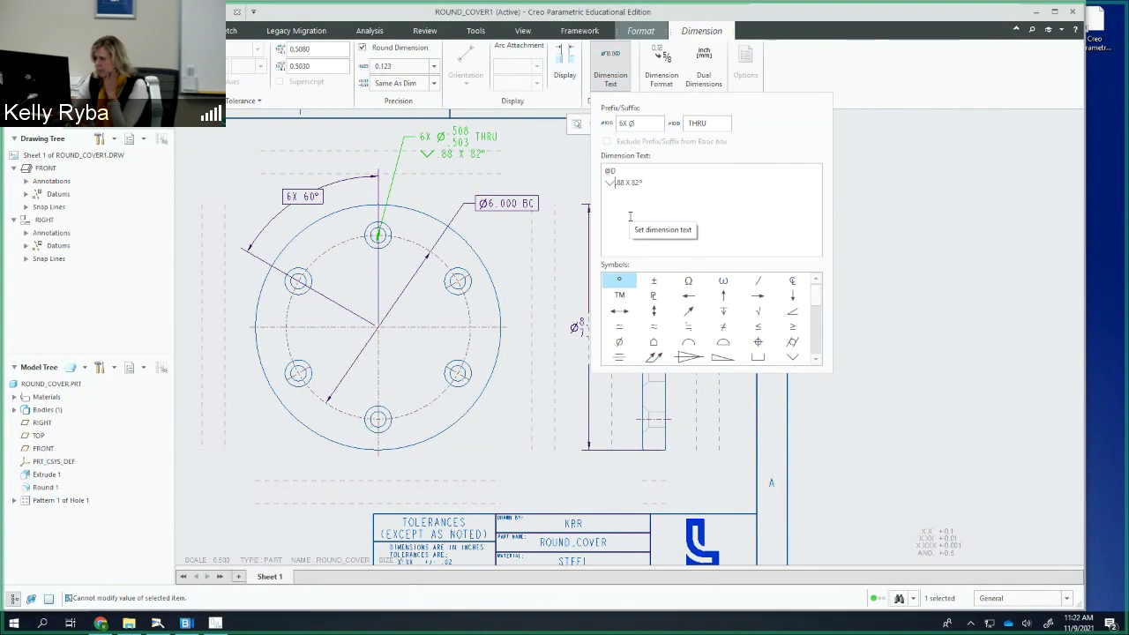
click(618, 343)
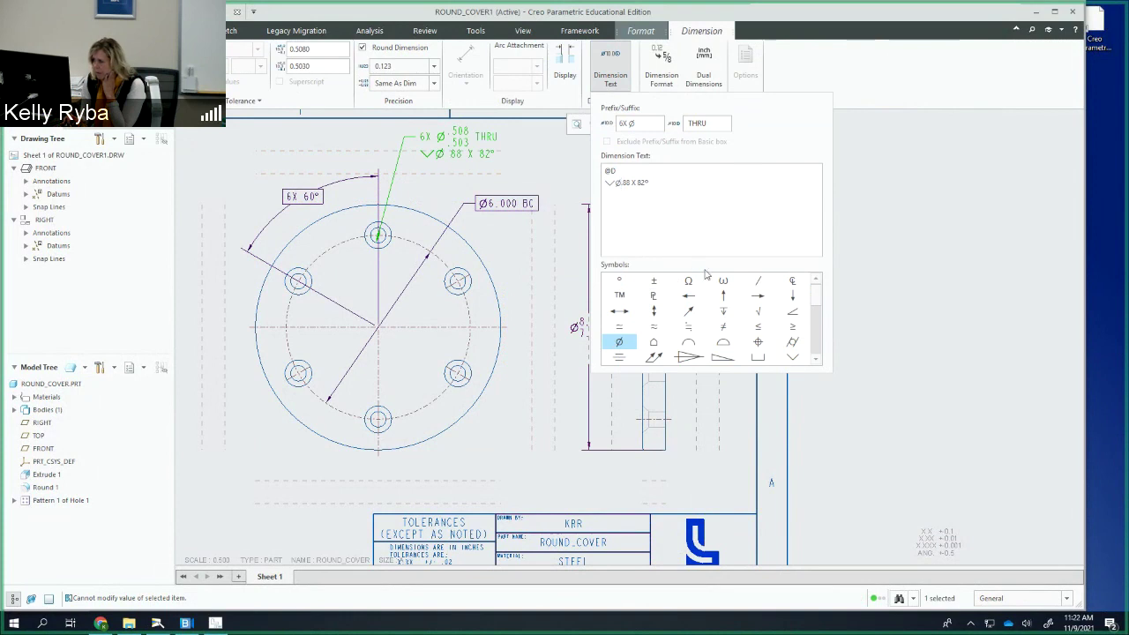
click(886, 234)
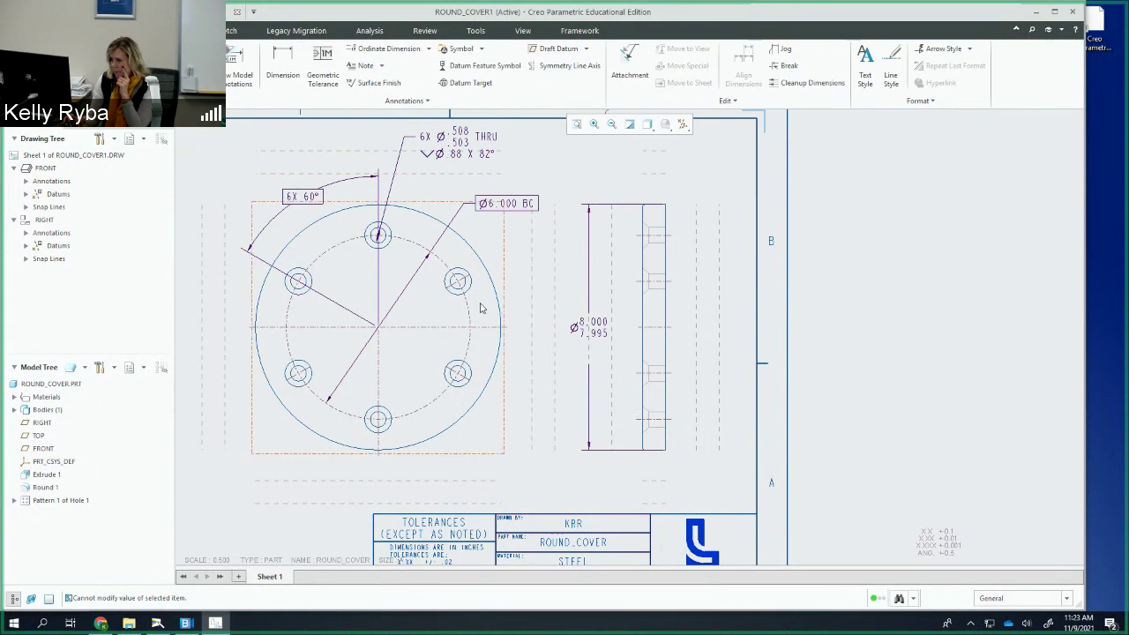
Step: Move the front view slightly lower on the sheet
click(490, 236)
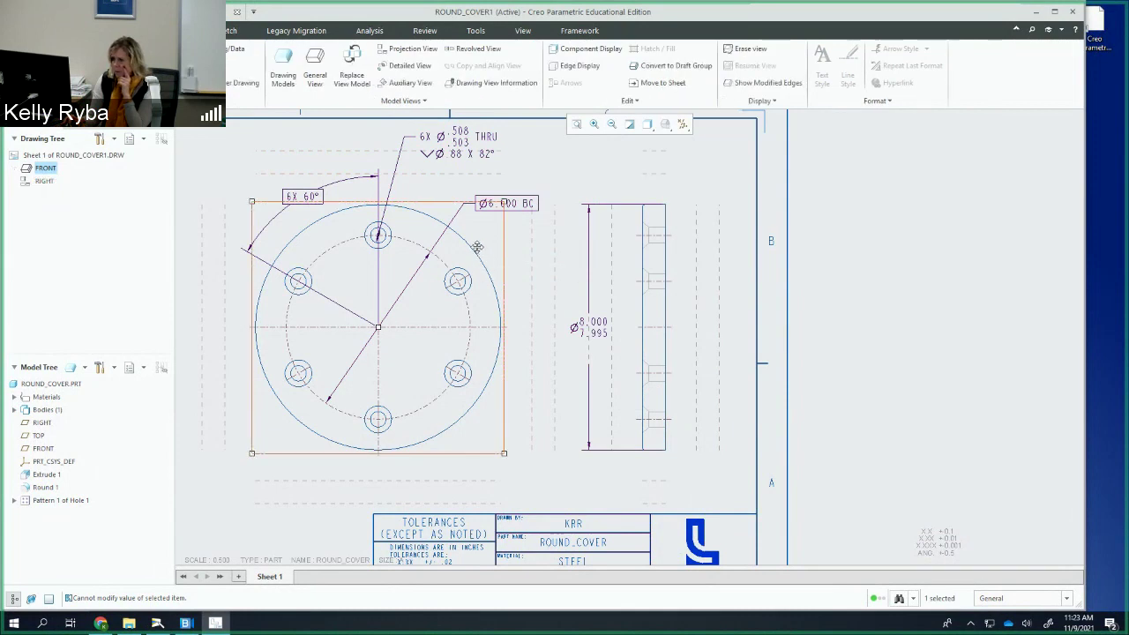
drag(473, 238, 506, 269)
Step: Move the 6X hole callout farther above the front view and flip its leader arrow
click(467, 172)
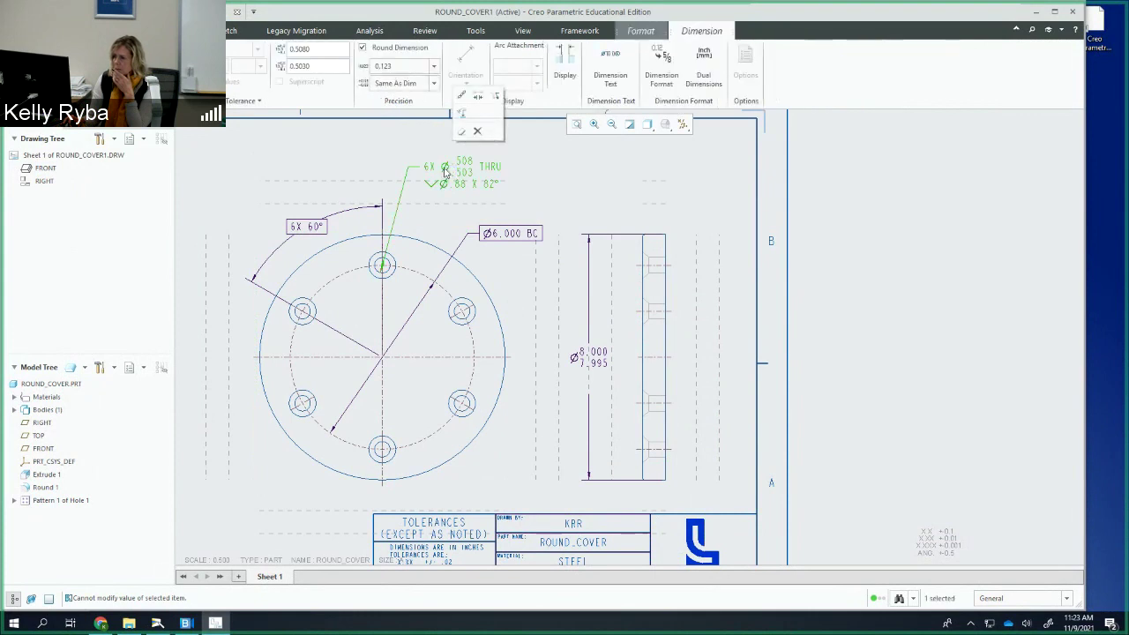
drag(445, 172, 455, 148)
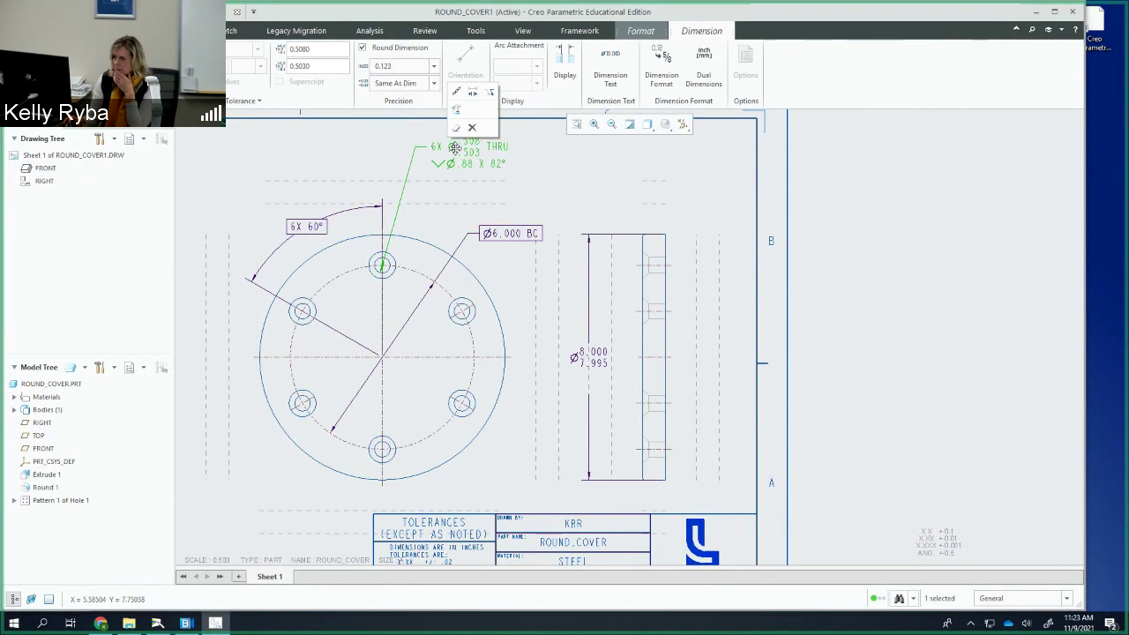
click(477, 98)
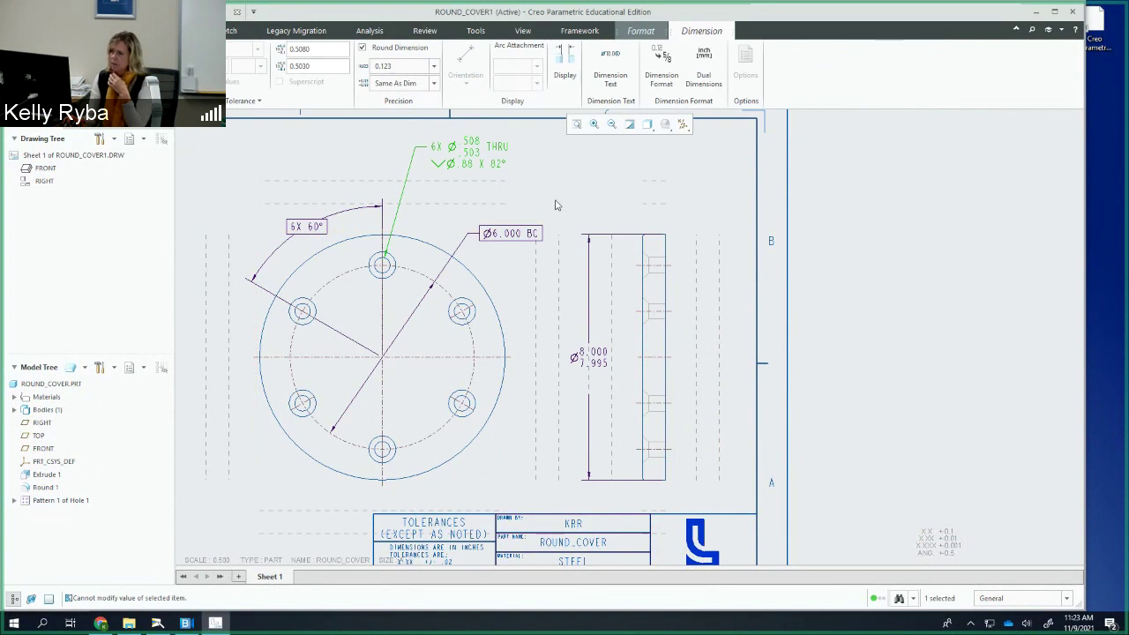
Step: Move the Ø6.000 BC callout slightly down and to the right beside the front view
click(496, 233)
drag(495, 232, 503, 247)
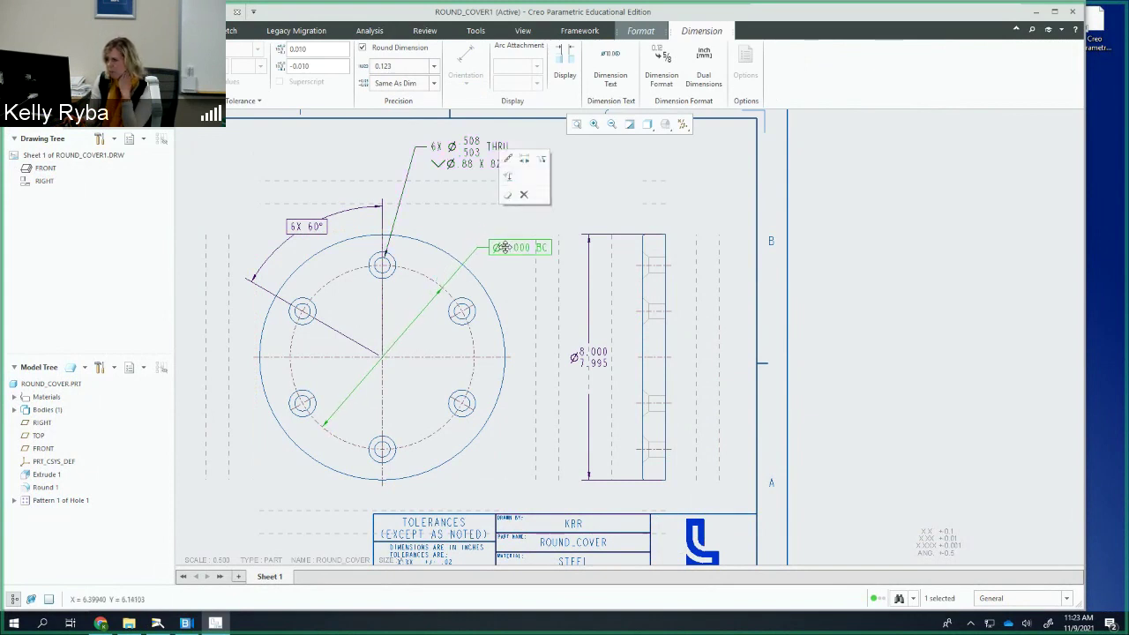
click(465, 212)
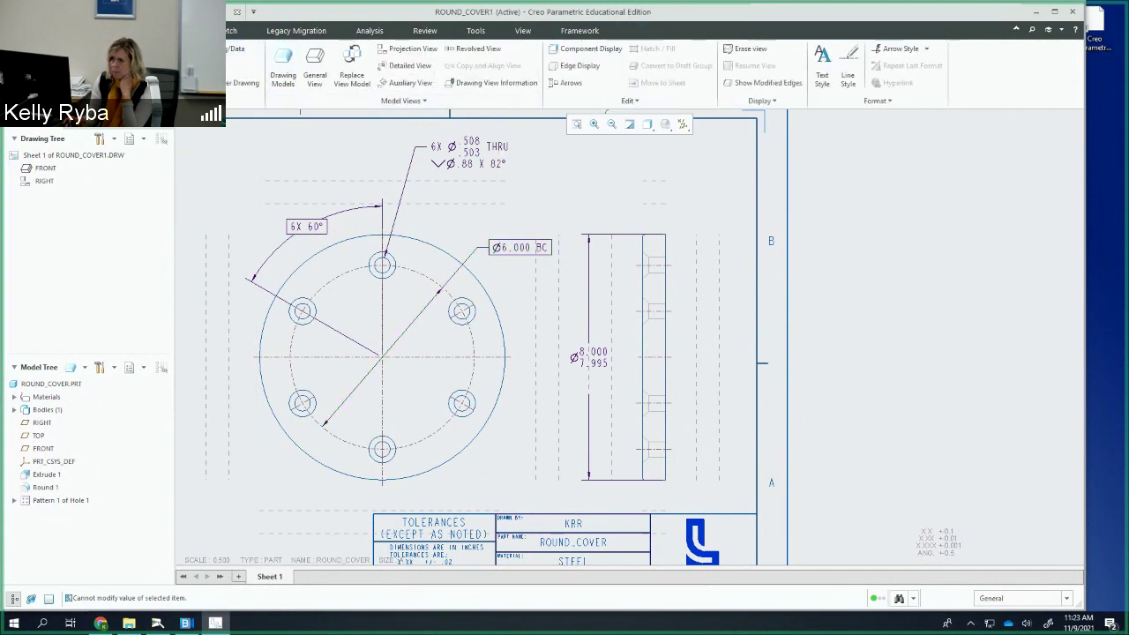
Step: Place a position geometric tolerance frame directly beneath the 6X hole callout
click(190, 30)
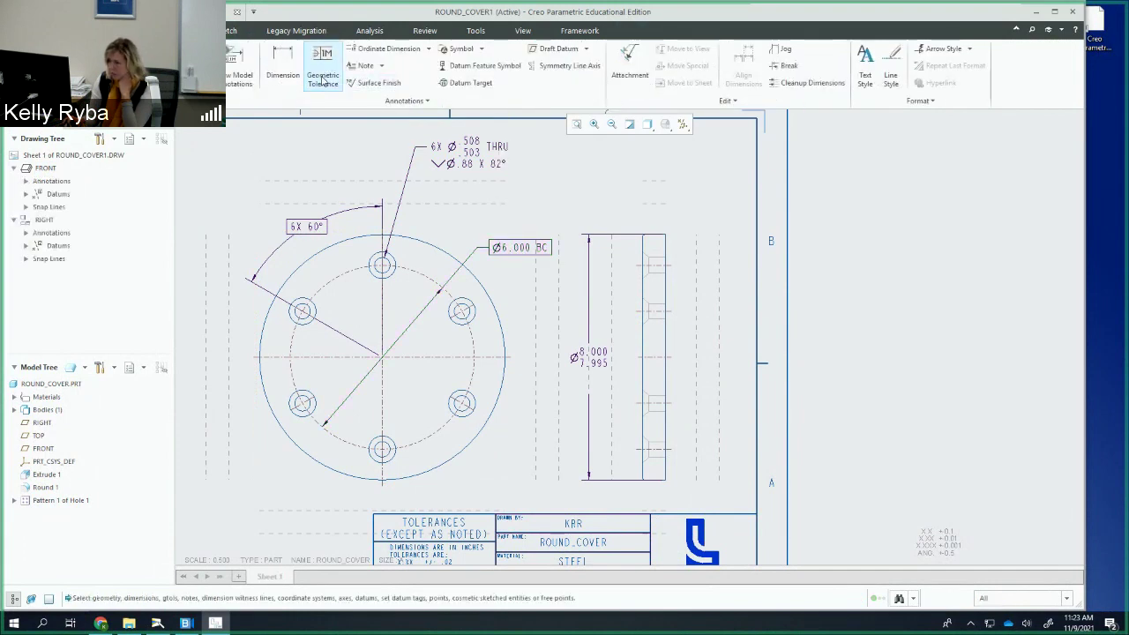
drag(411, 159, 435, 190)
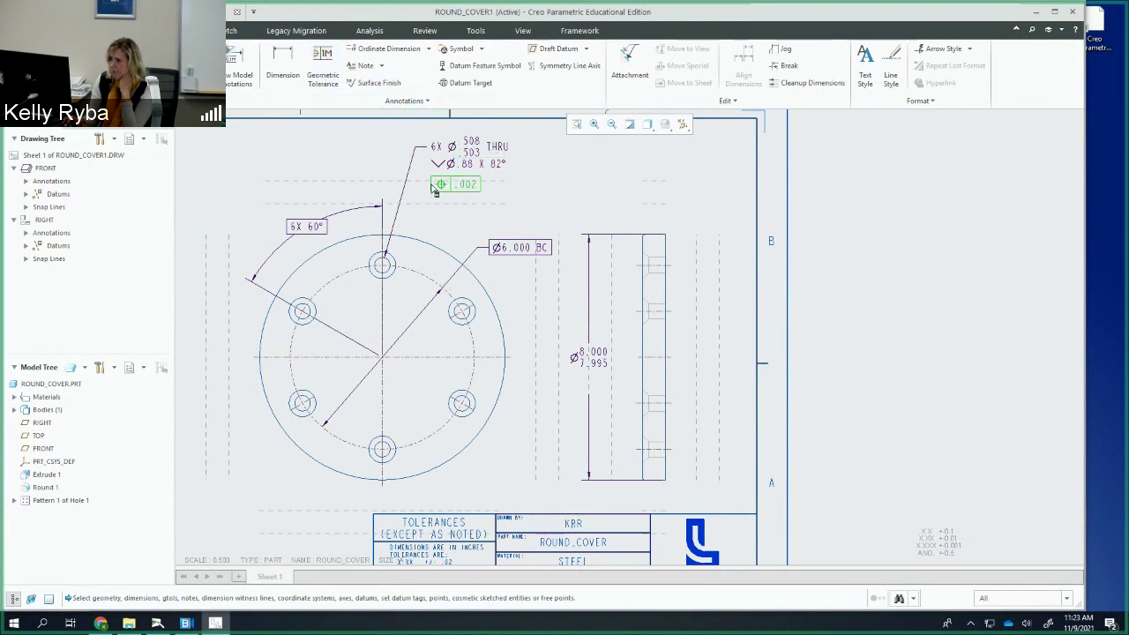
click(434, 185)
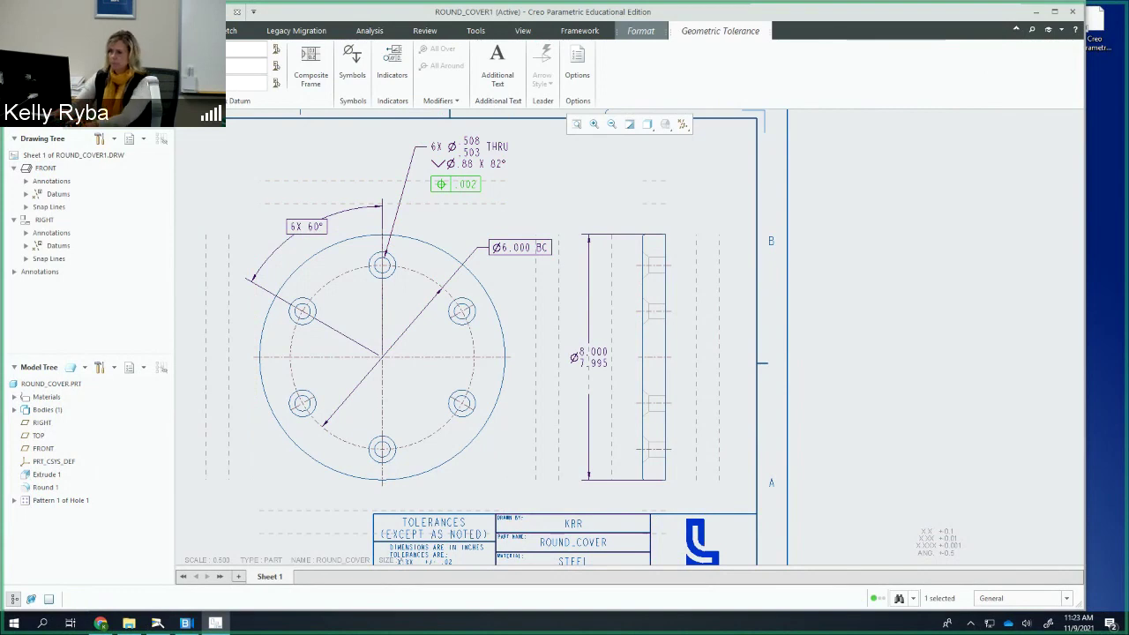
Step: Set the position frame to a Ø.003 tolerance at maximum material condition, with datums A and B, B also at maximum material condition
click(352, 61)
click(365, 190)
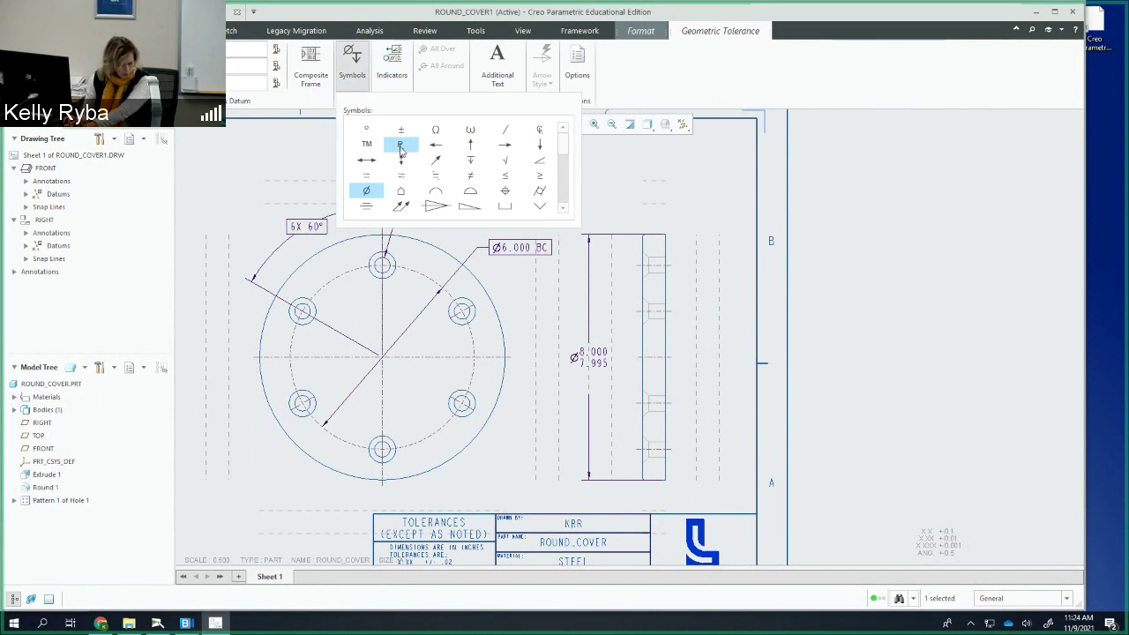
click(563, 208)
click(563, 208)
click(563, 208)
click(506, 191)
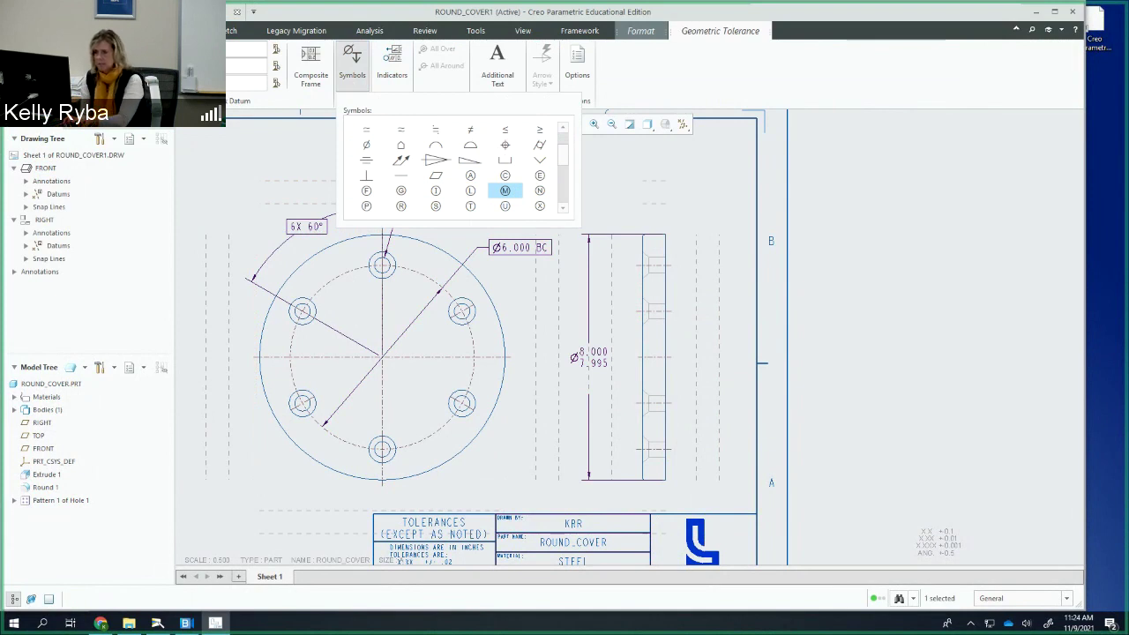
click(506, 193)
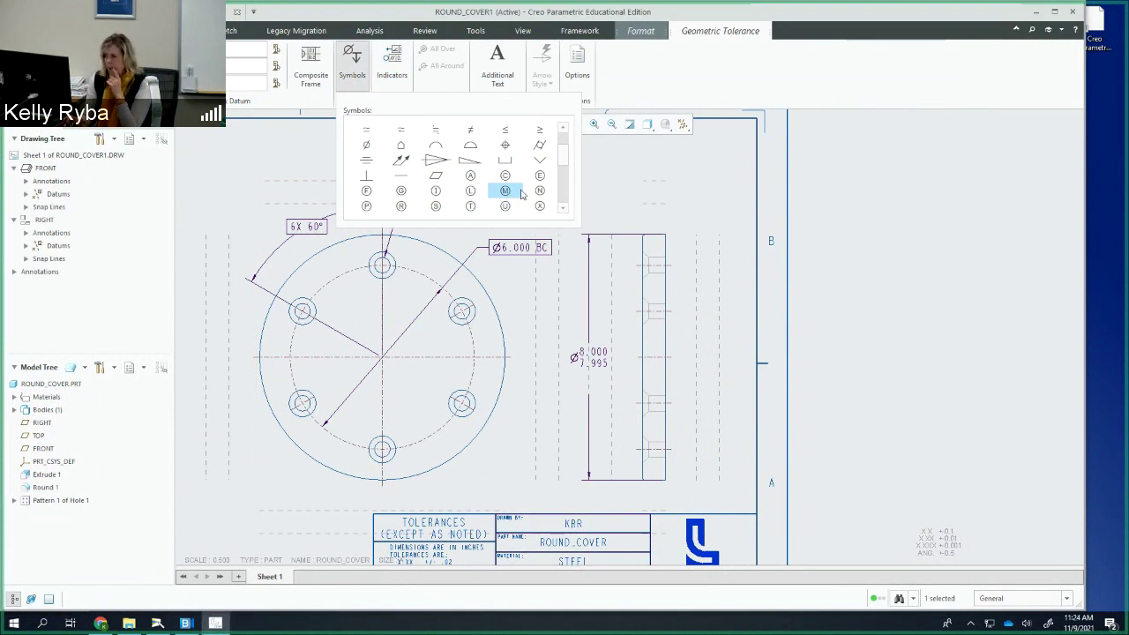
click(599, 165)
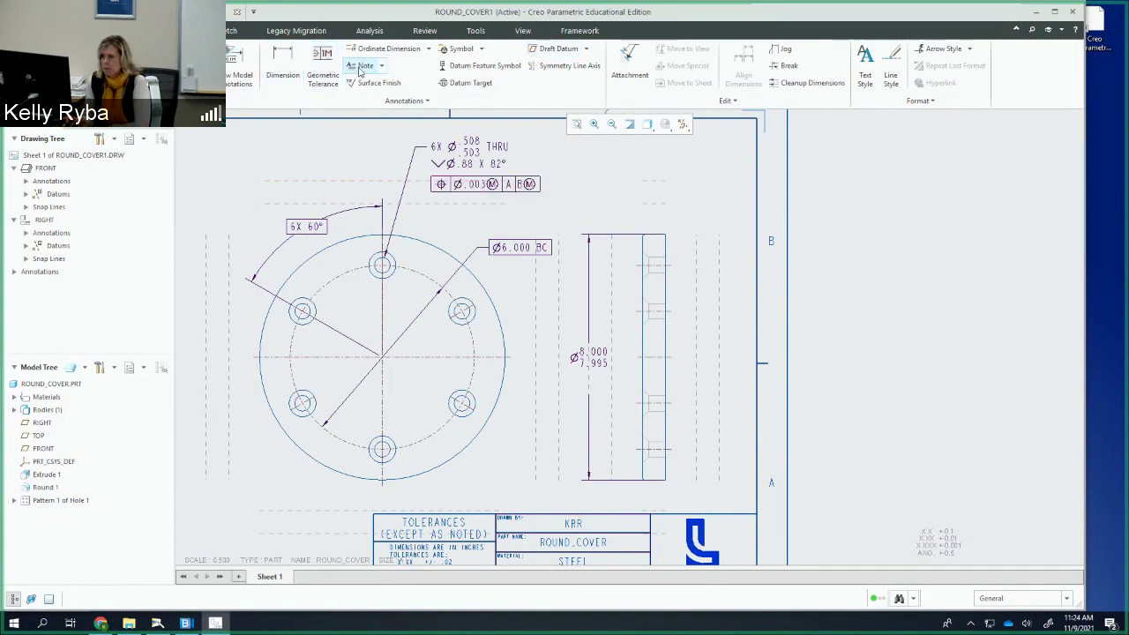
Step: Place a second geometric tolerance frame directly beneath the position frame, aligned with its left edge
click(319, 76)
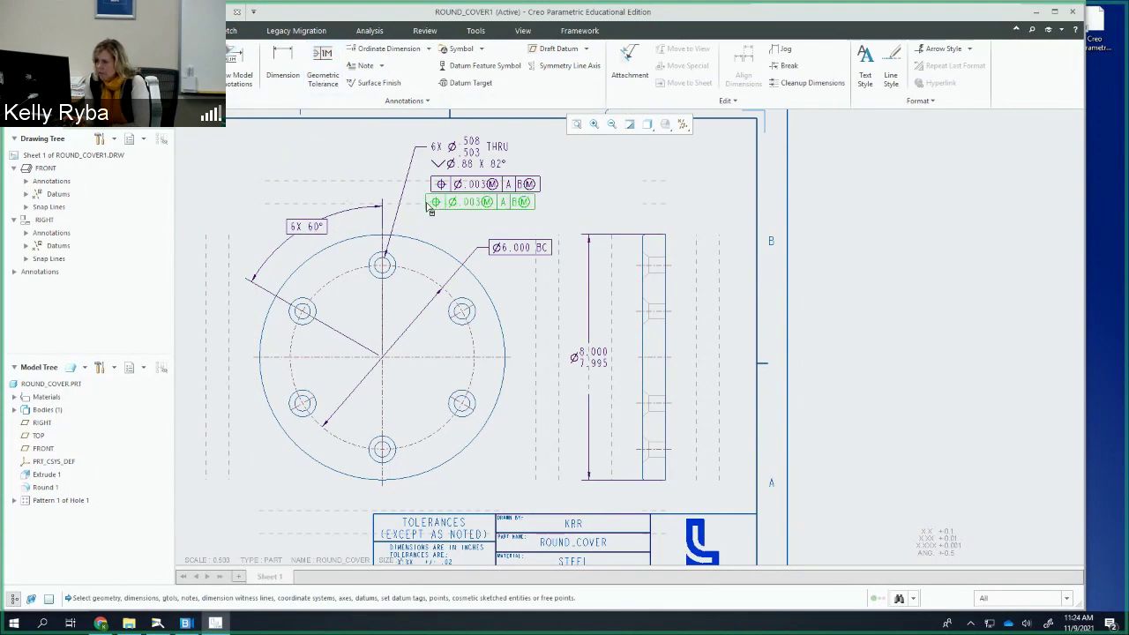
scroll(431, 205, up, 3)
scroll(433, 205, down, 5)
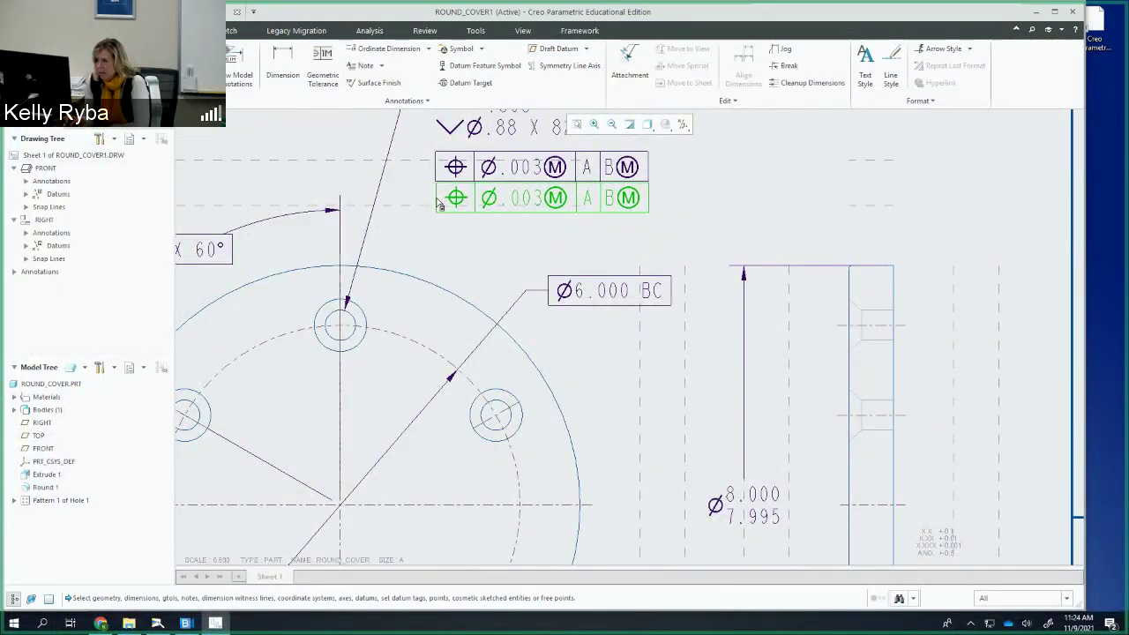
click(438, 210)
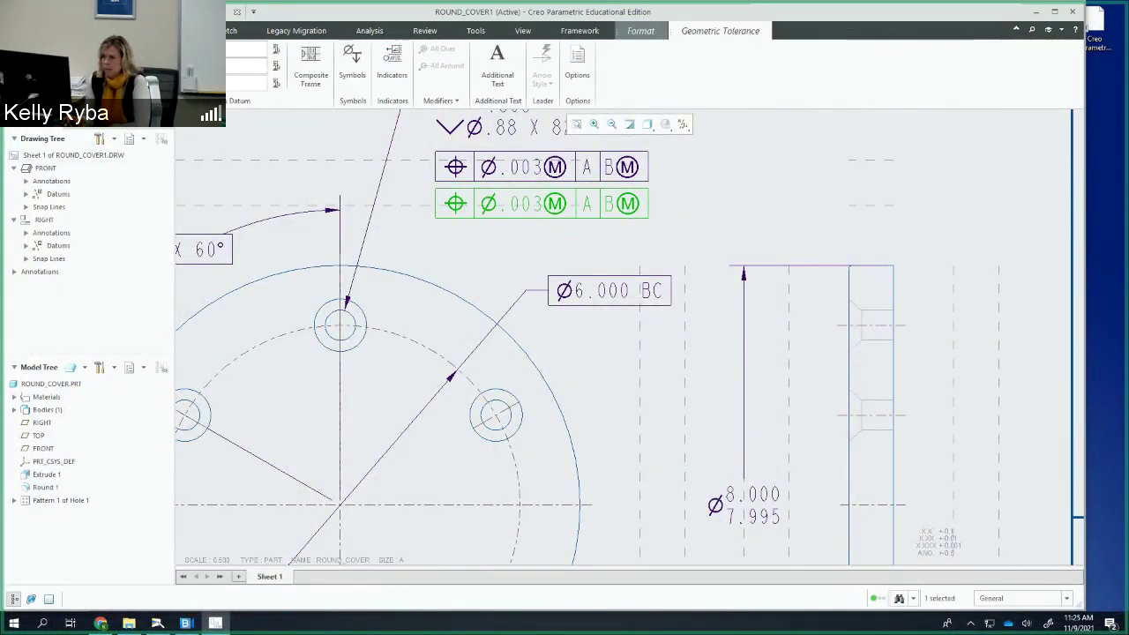
Step: Change the lower frame to perpendicularity with a .001 tolerance and only datum A
click(97, 129)
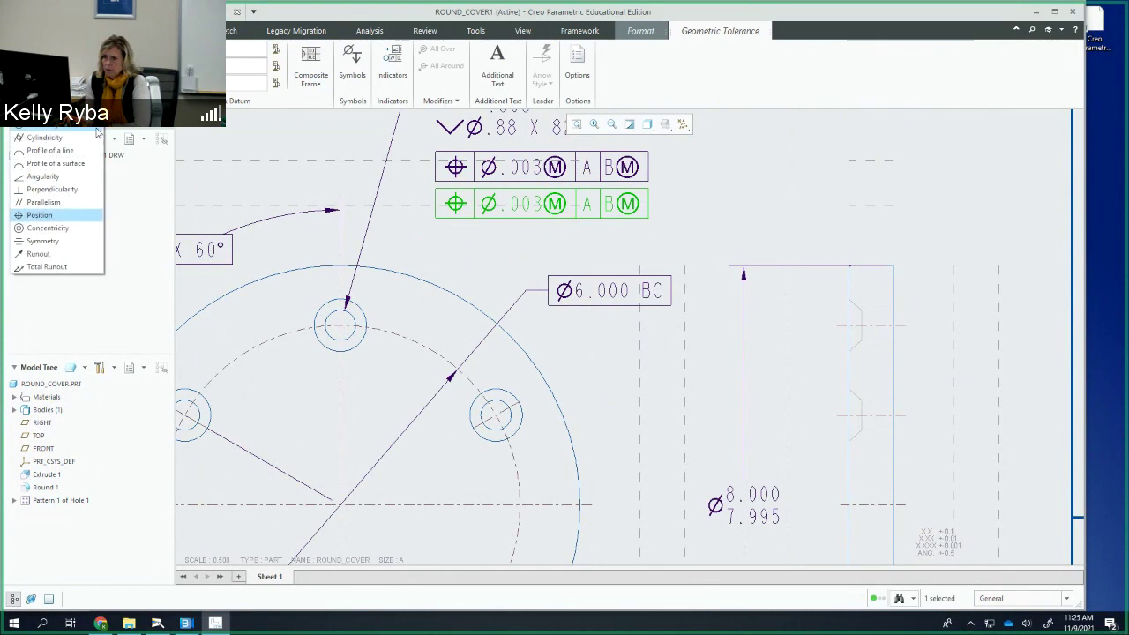
click(52, 188)
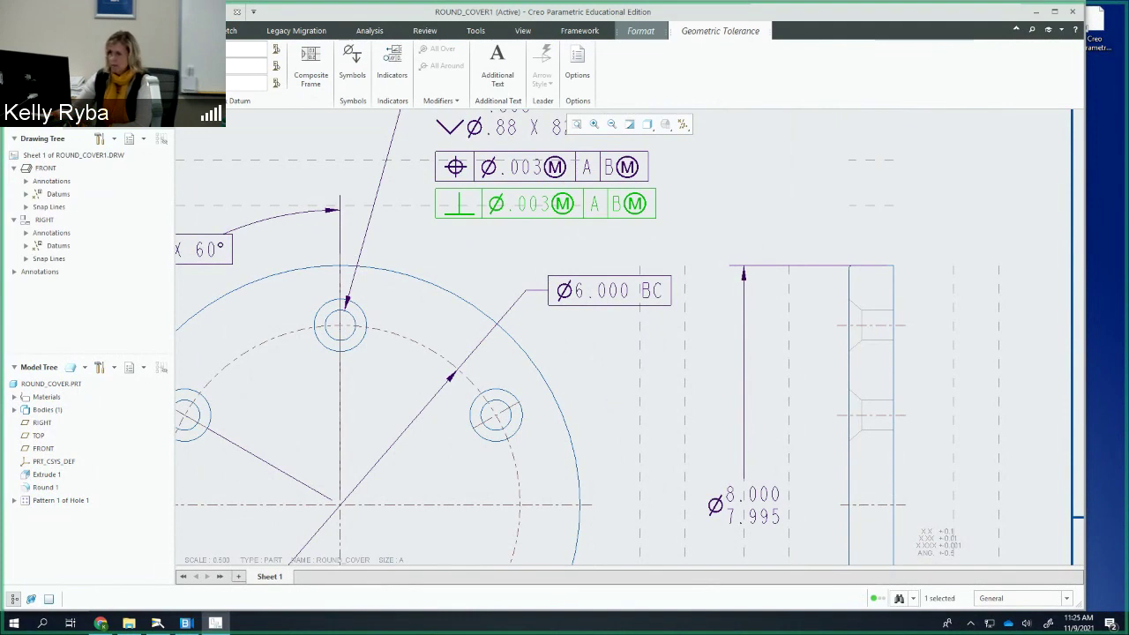
click(228, 70)
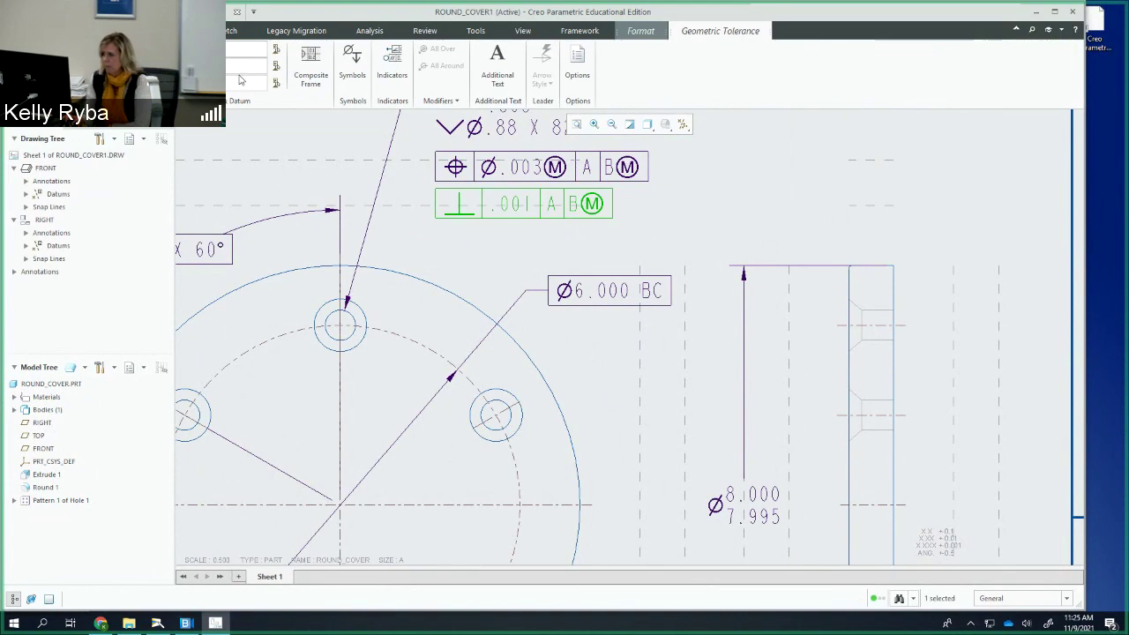
click(456, 260)
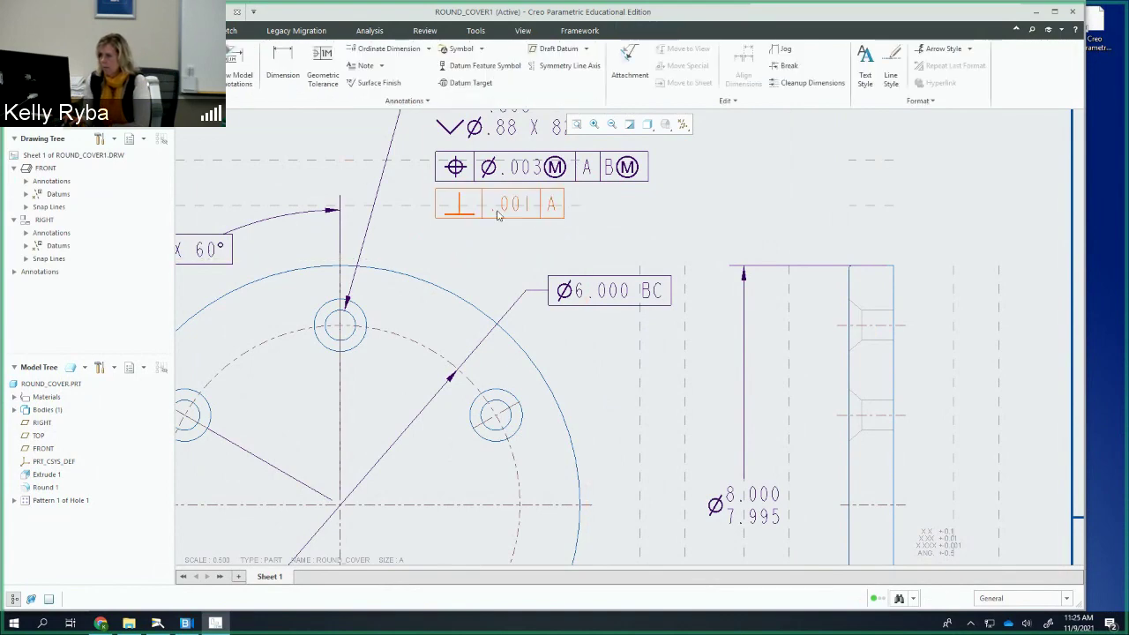
Step: Move the perpendicularity frame up against the underside of the position frame
scroll(473, 220, down, 5)
scroll(471, 220, up, 10)
middle_drag(454, 210, 457, 276)
click(439, 241)
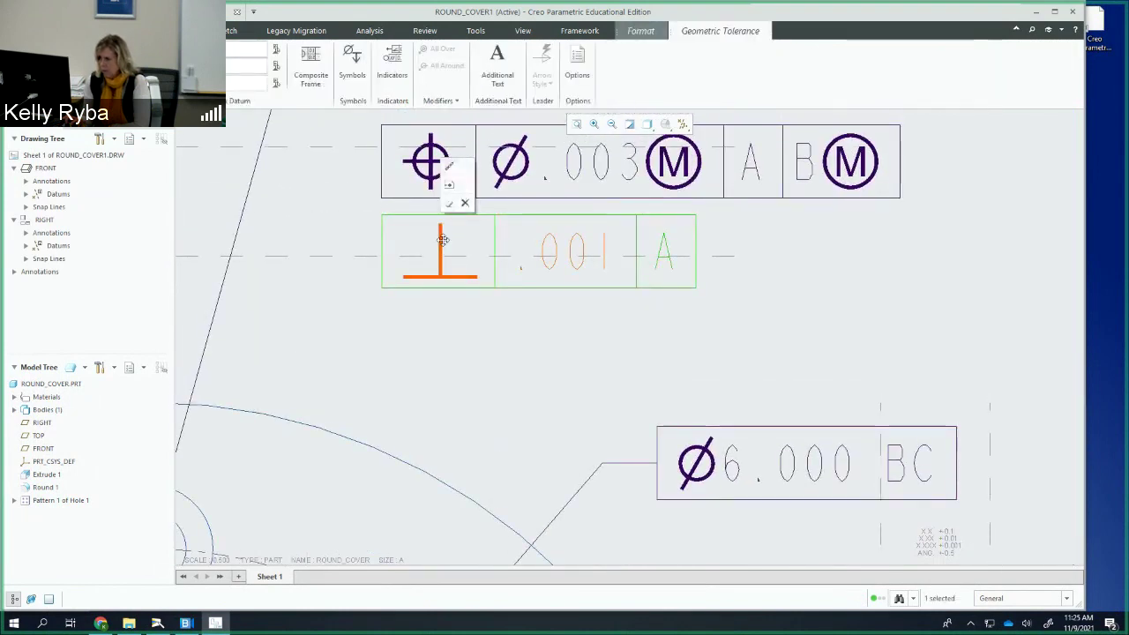
drag(443, 232, 444, 229)
scroll(503, 267, up, 1)
scroll(503, 267, down, 3)
scroll(508, 267, down, 4)
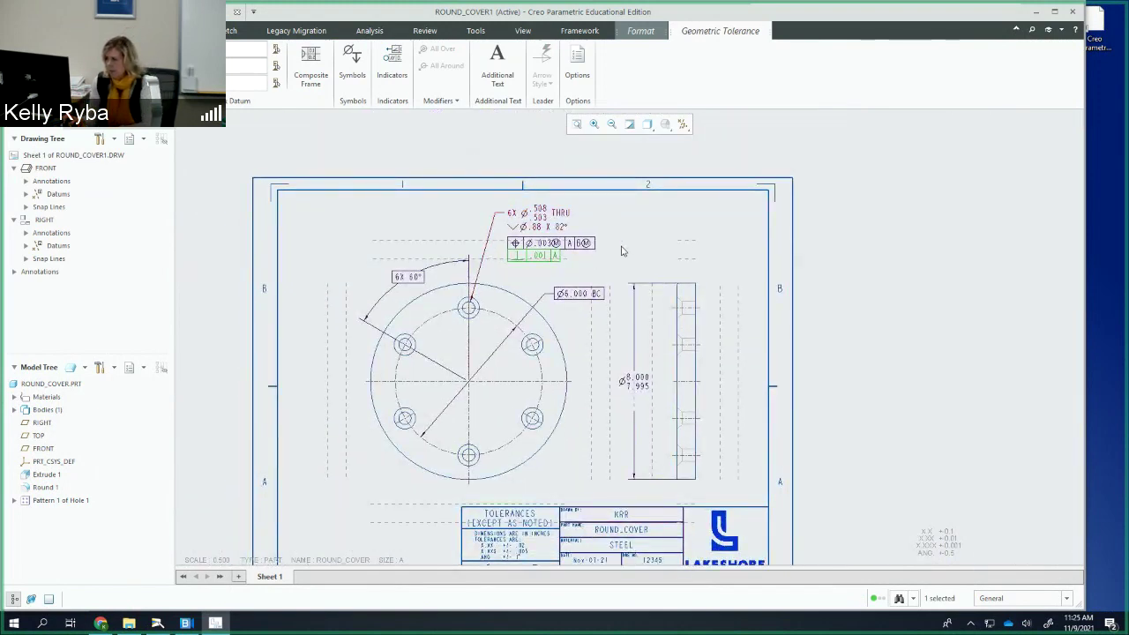
middle_drag(613, 242, 525, 322)
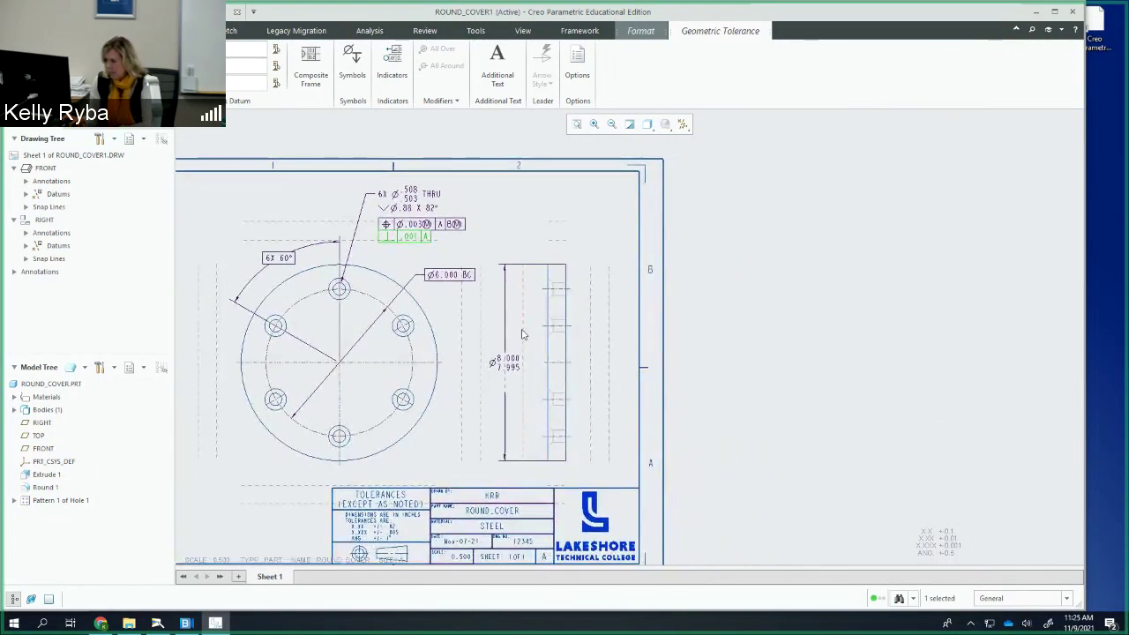
scroll(524, 321, up, 2)
scroll(520, 269, down, 6)
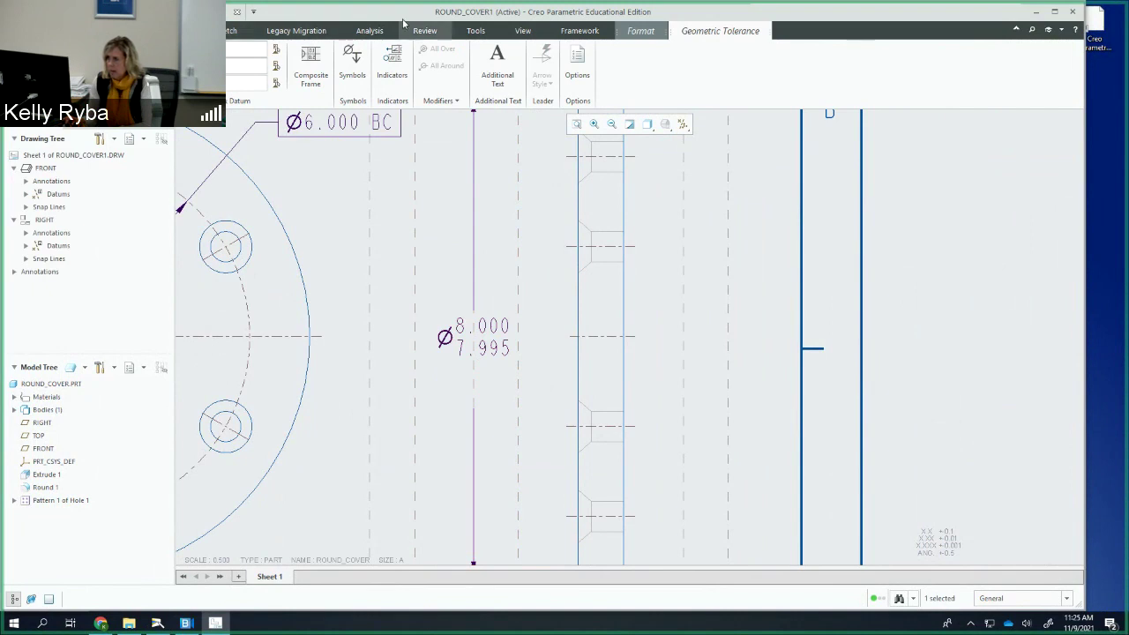
Step: Place a new geometric tolerance frame directly beneath the Ø8.000/7.995 dimension beside the right view
click(187, 30)
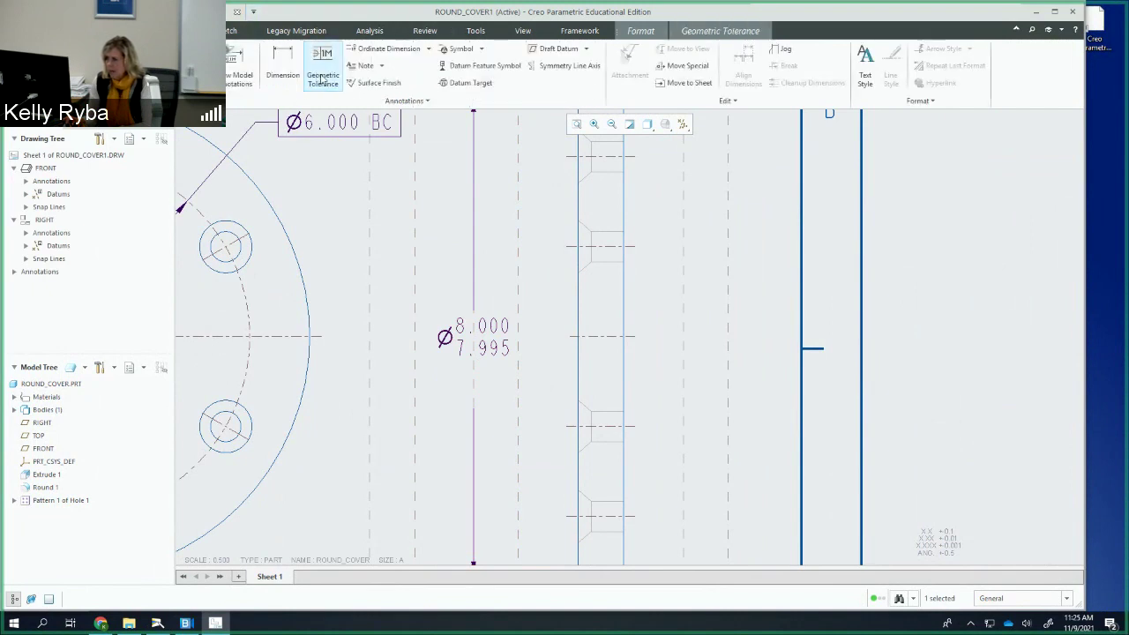
click(323, 78)
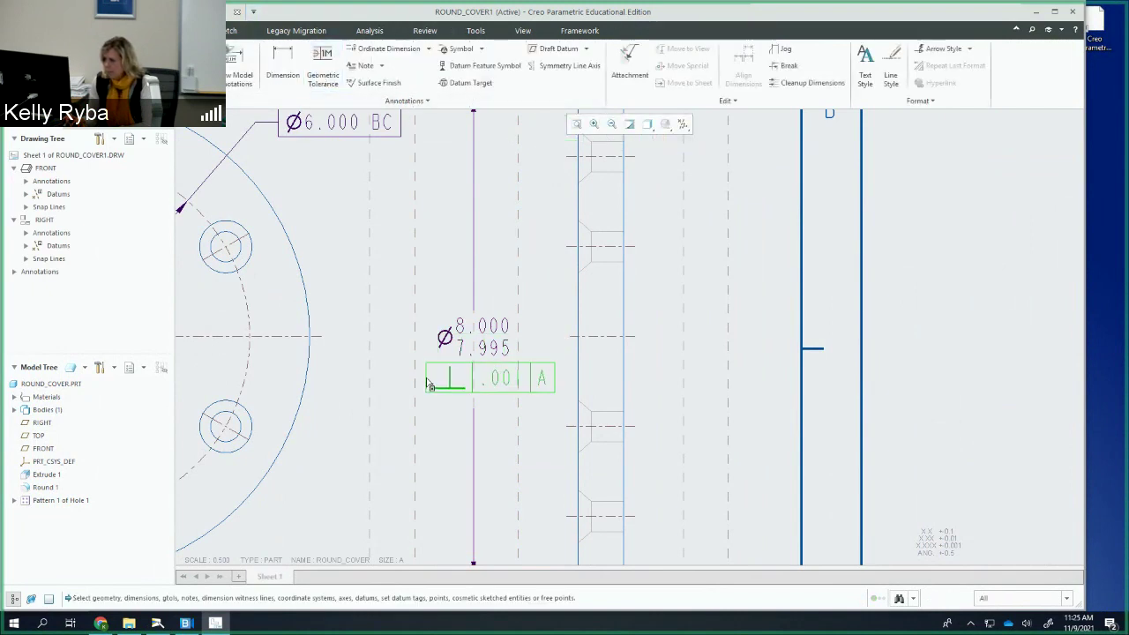
middle_click(415, 381)
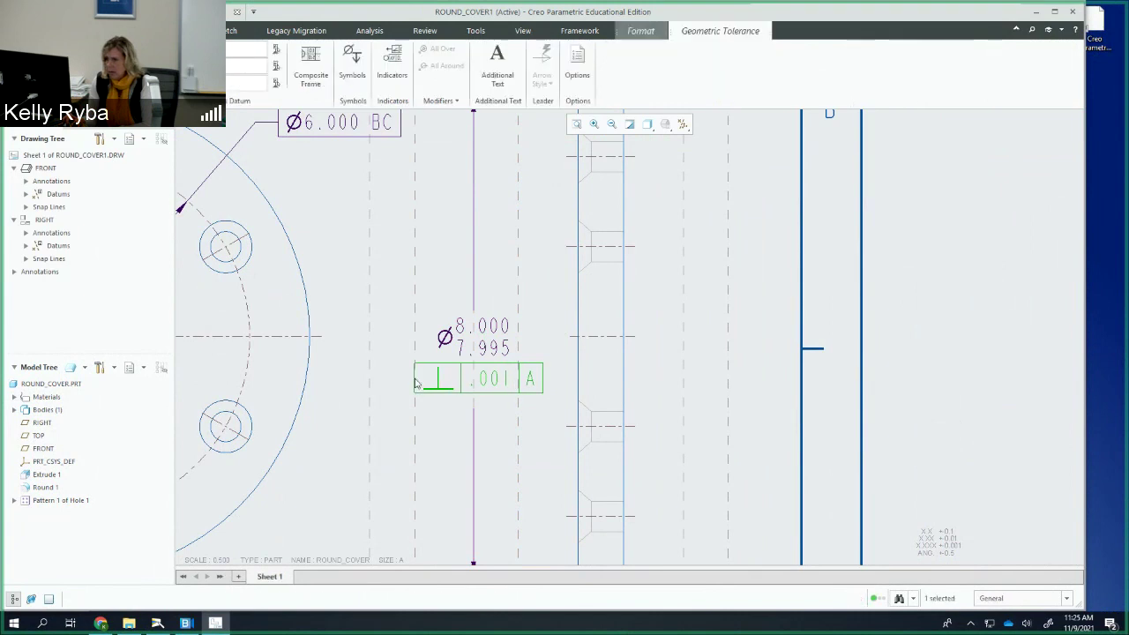
Step: Set the new frame to position with a Ø.003 tolerance at maximum material condition
click(36, 71)
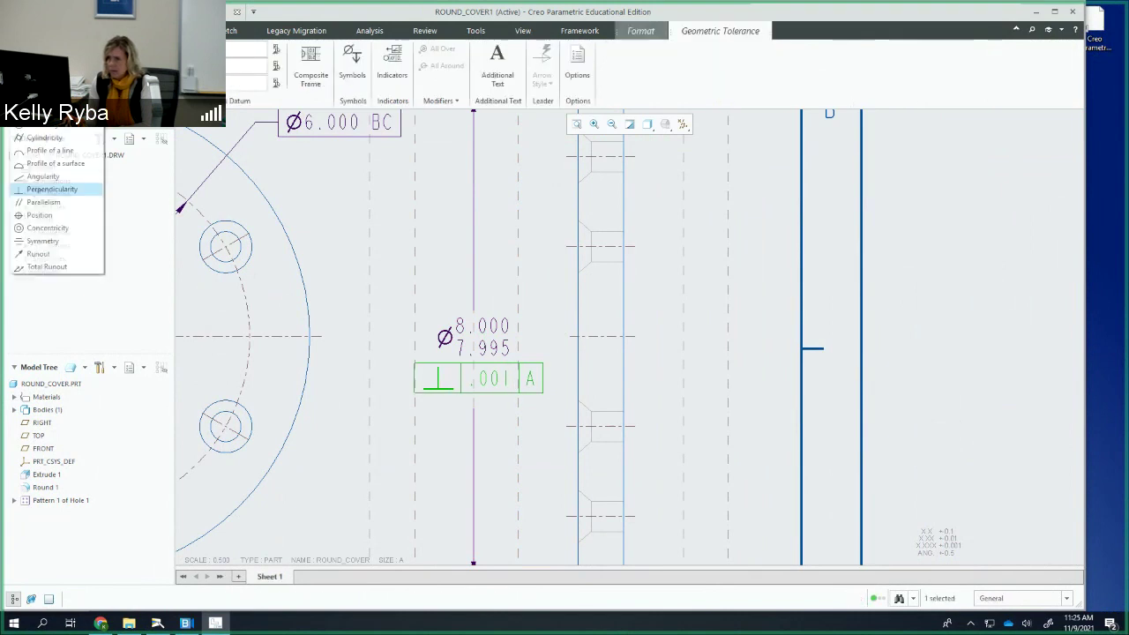
click(38, 217)
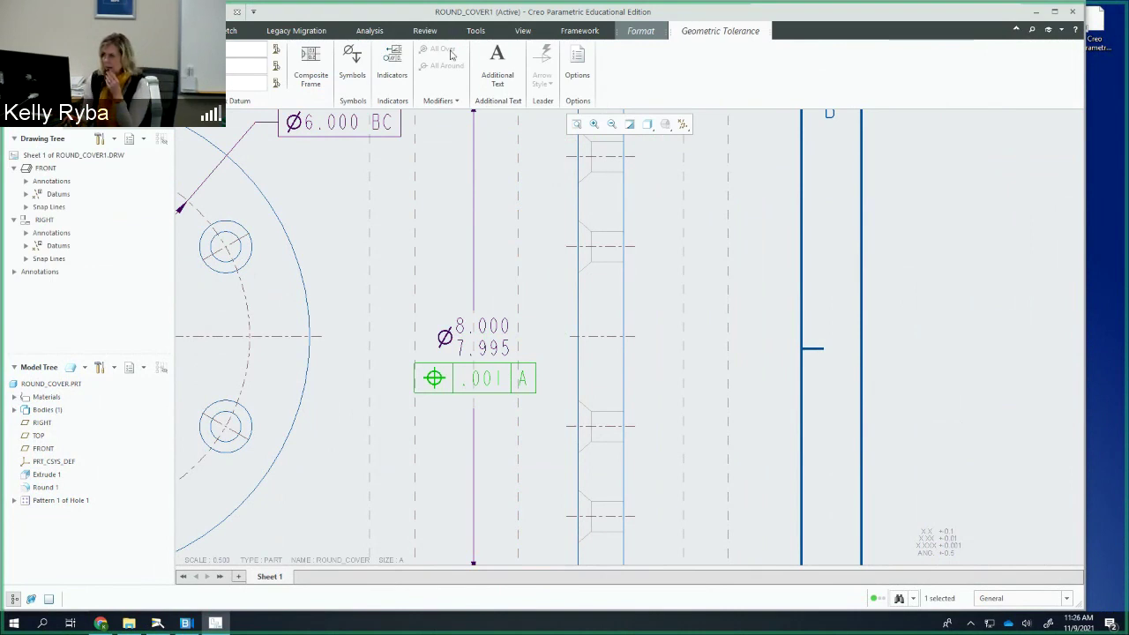
click(350, 71)
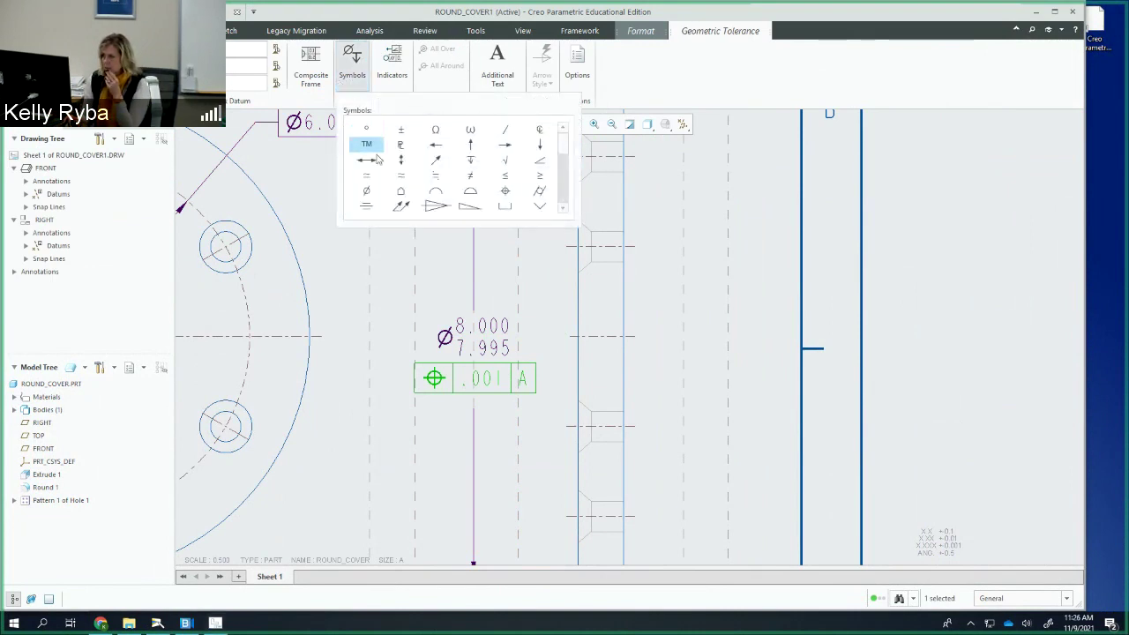
click(366, 190)
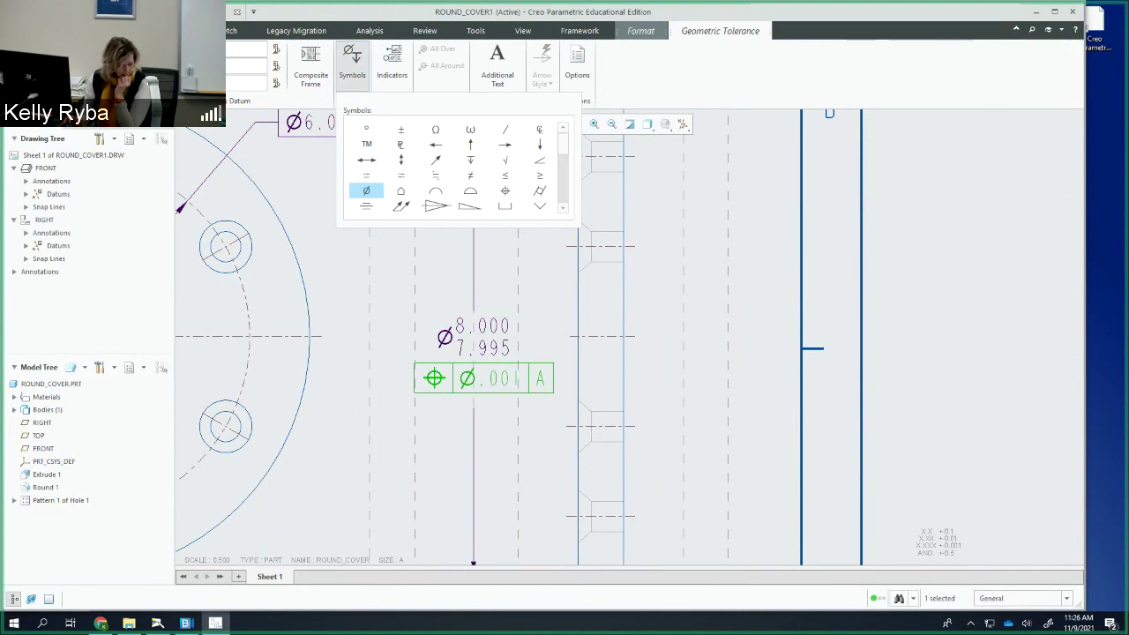
key(BackSpace)
text(3)
scroll(492, 209, down, 2)
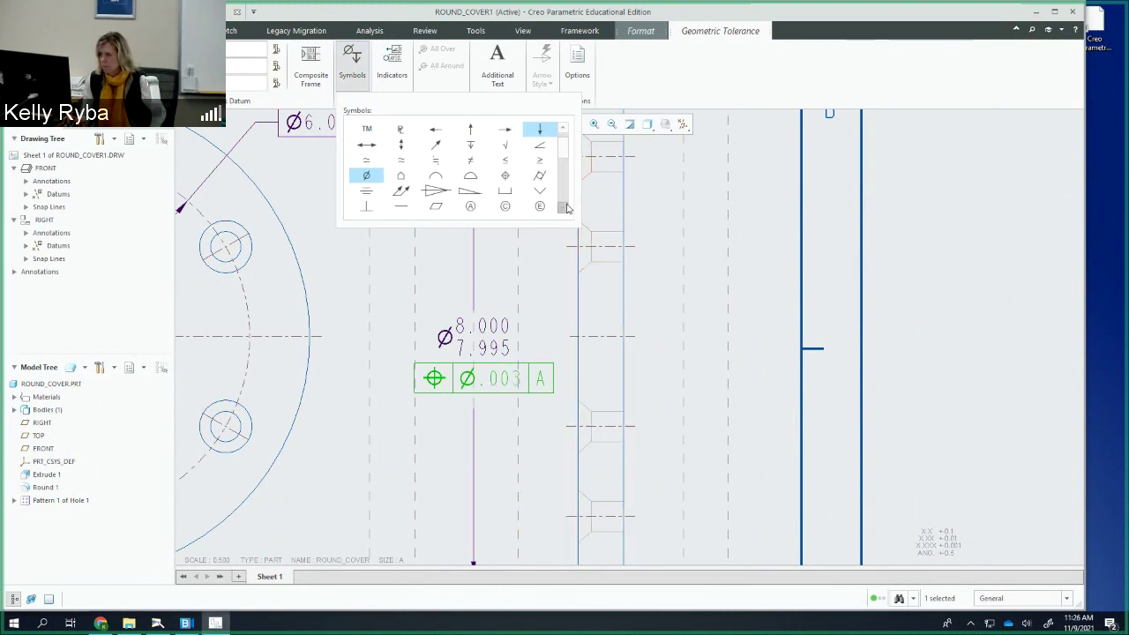
click(494, 209)
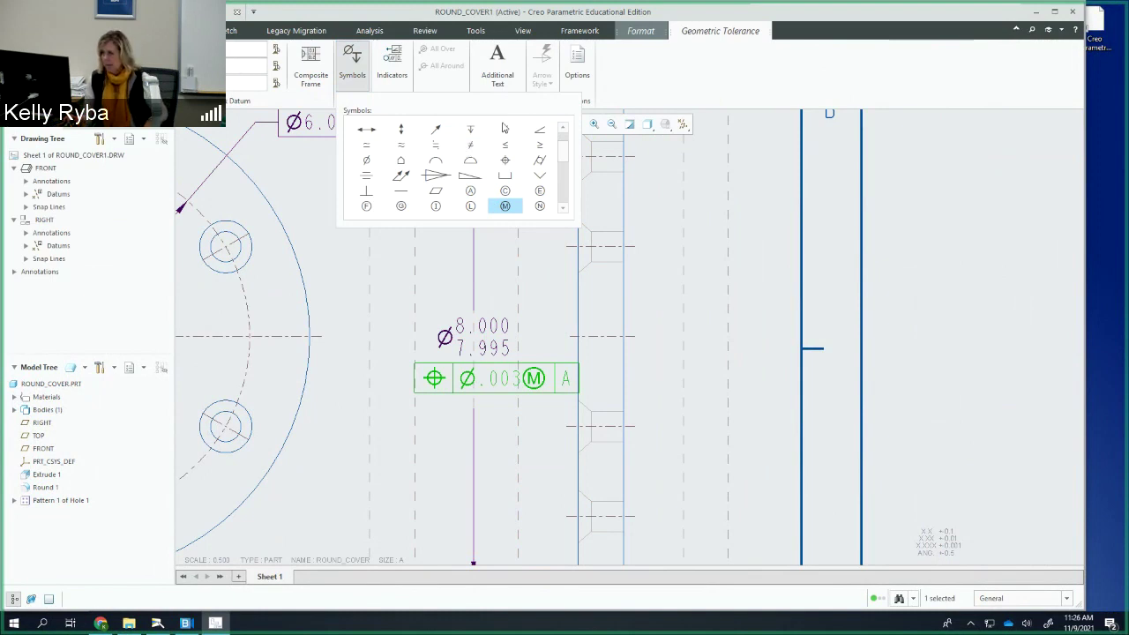
Step: Change the new frame's characteristic to perpendicularity and shift the frame left to the outer snap line
click(474, 381)
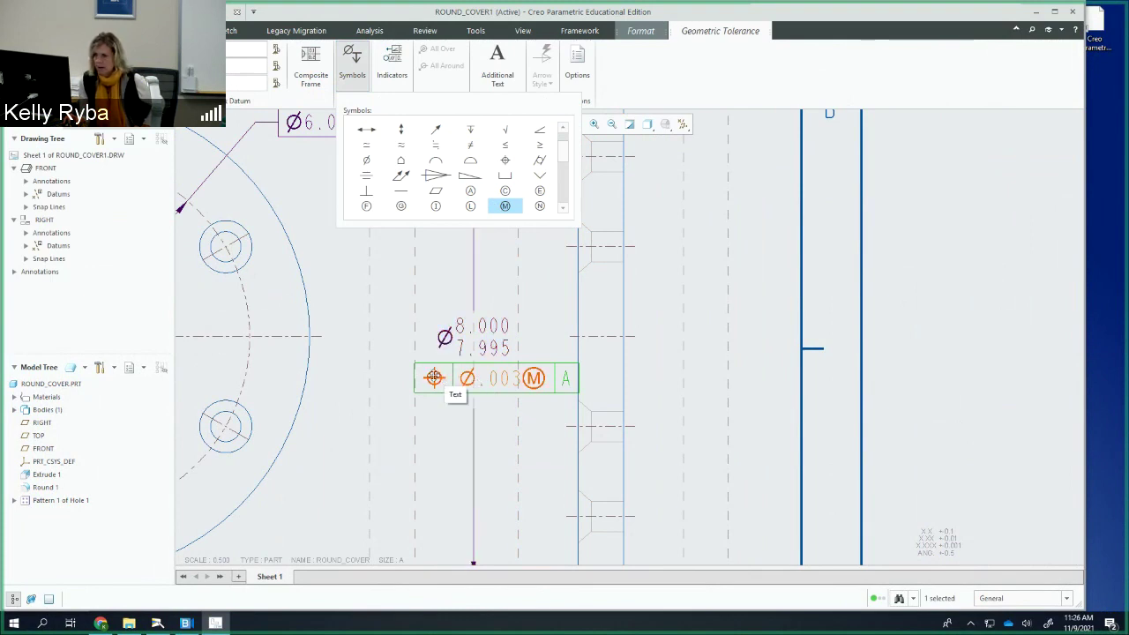
click(45, 53)
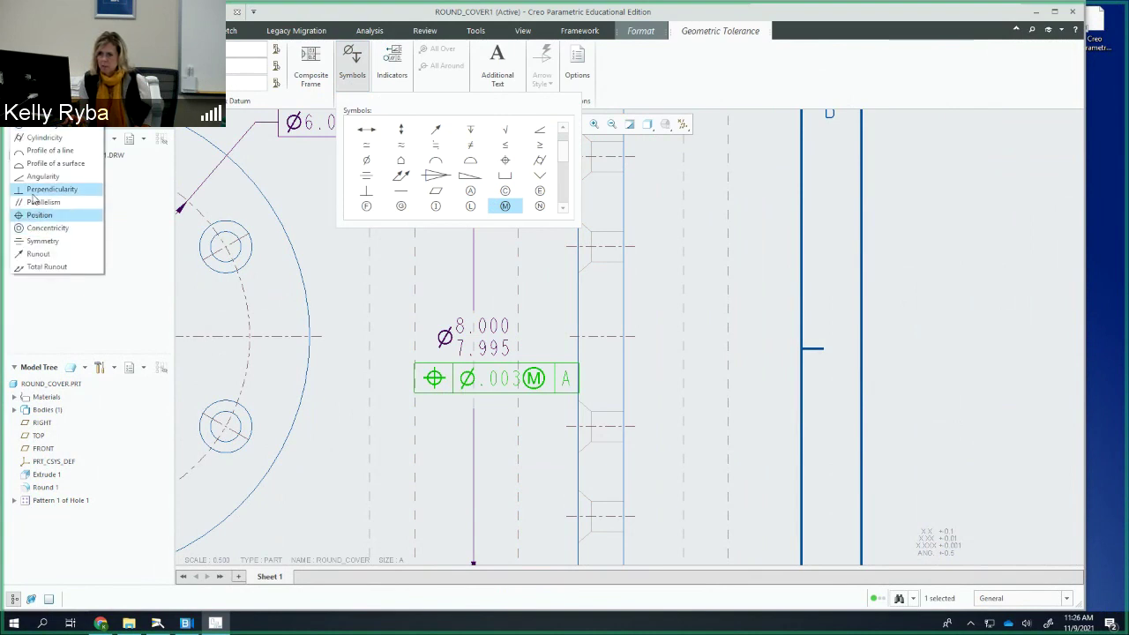
click(33, 193)
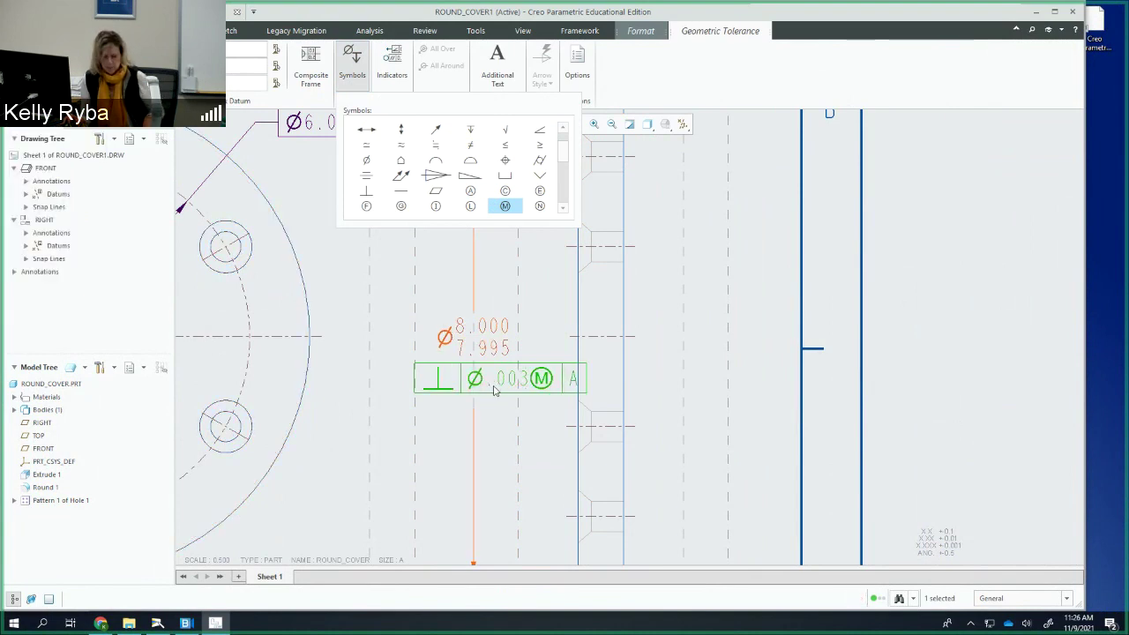
drag(505, 378, 461, 379)
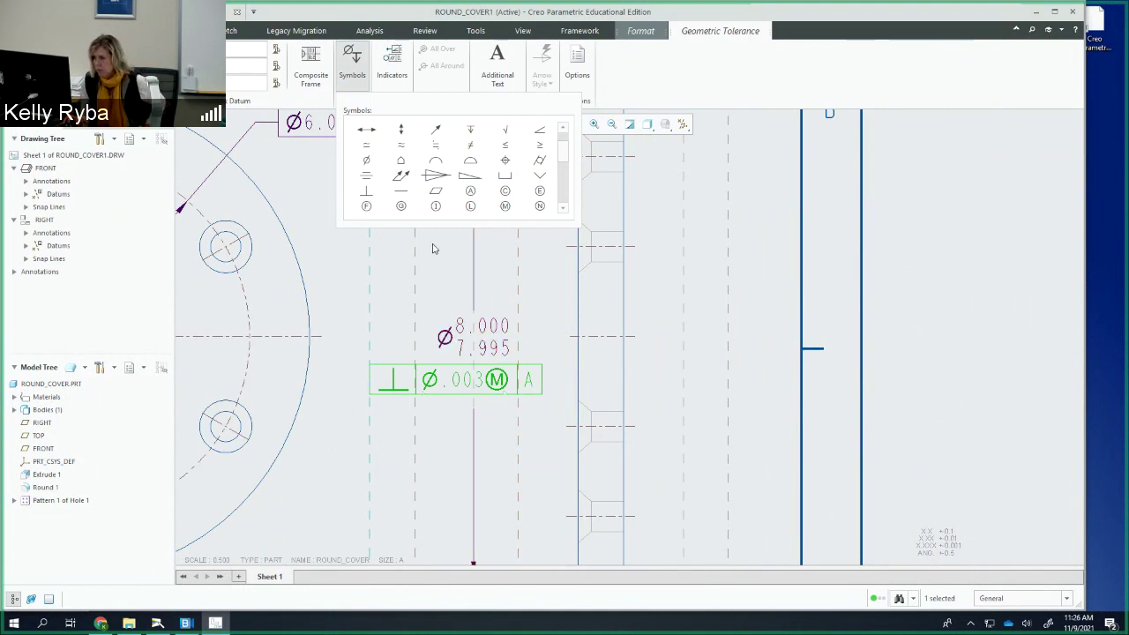
click(665, 212)
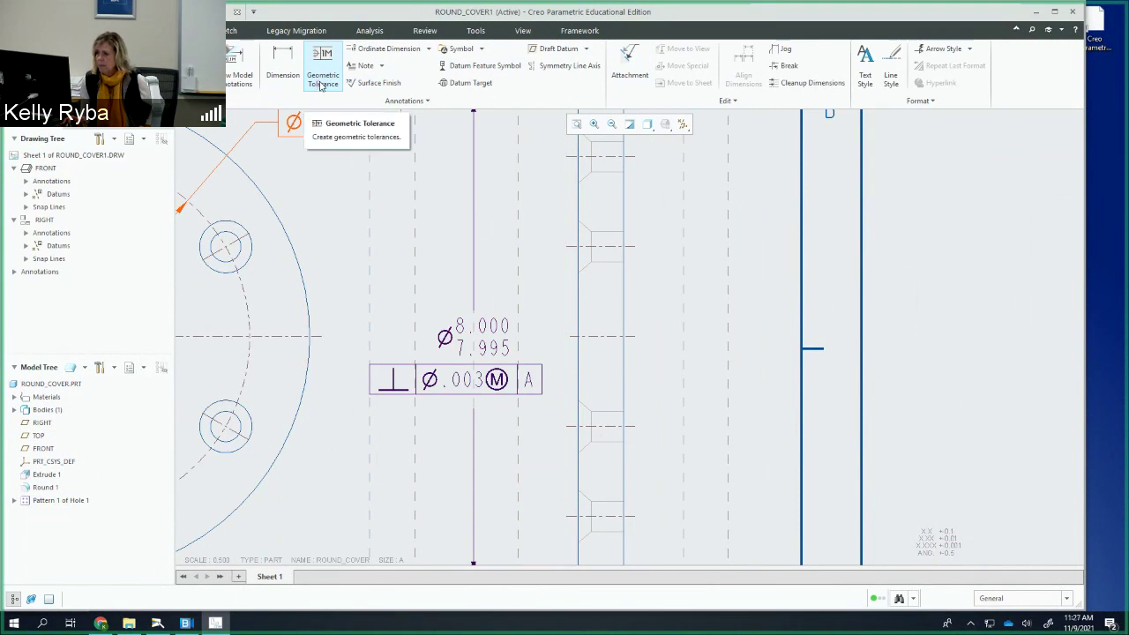
Step: Attach a datum feature symbol to the underside of the Ø.003 perpendicularity frame and label it B
click(467, 66)
click(430, 381)
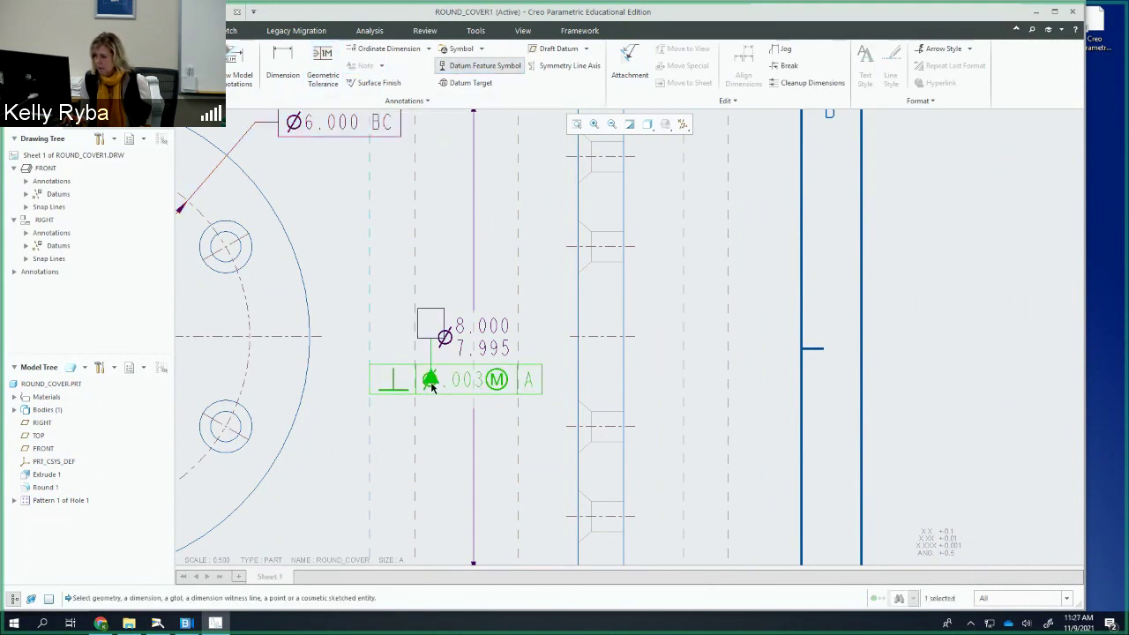
click(457, 488)
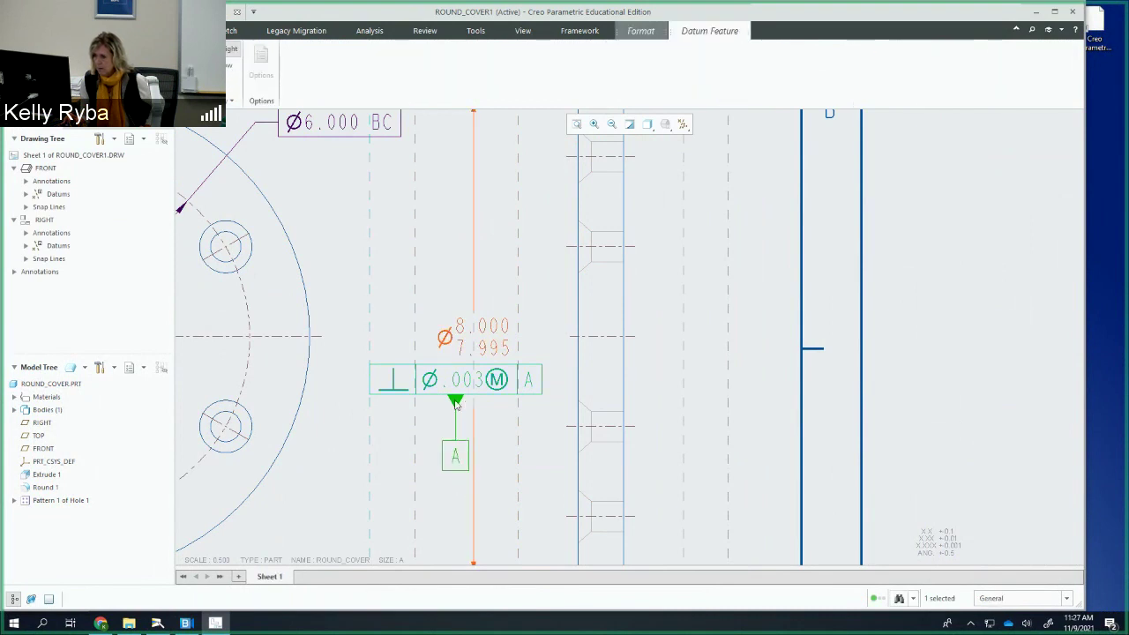
click(474, 408)
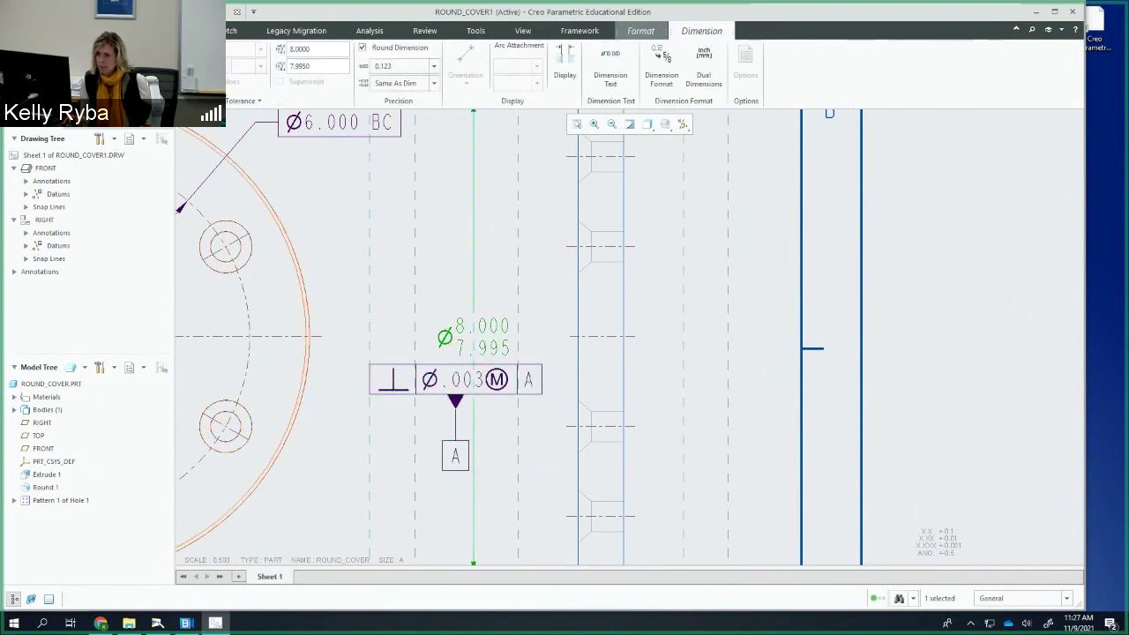
click(456, 455)
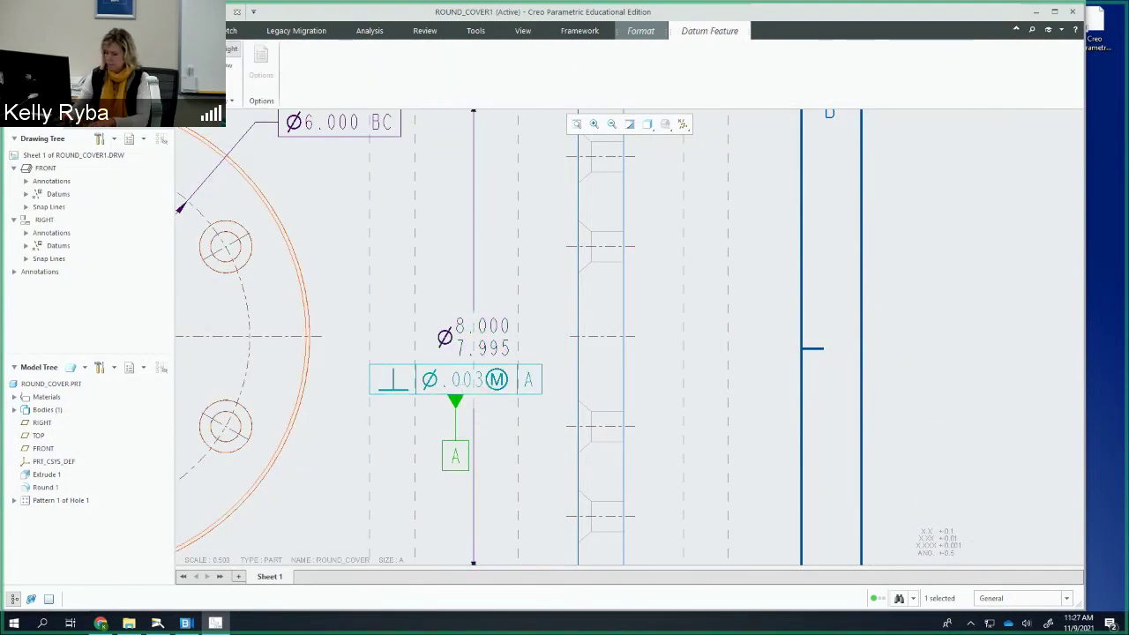
click(351, 244)
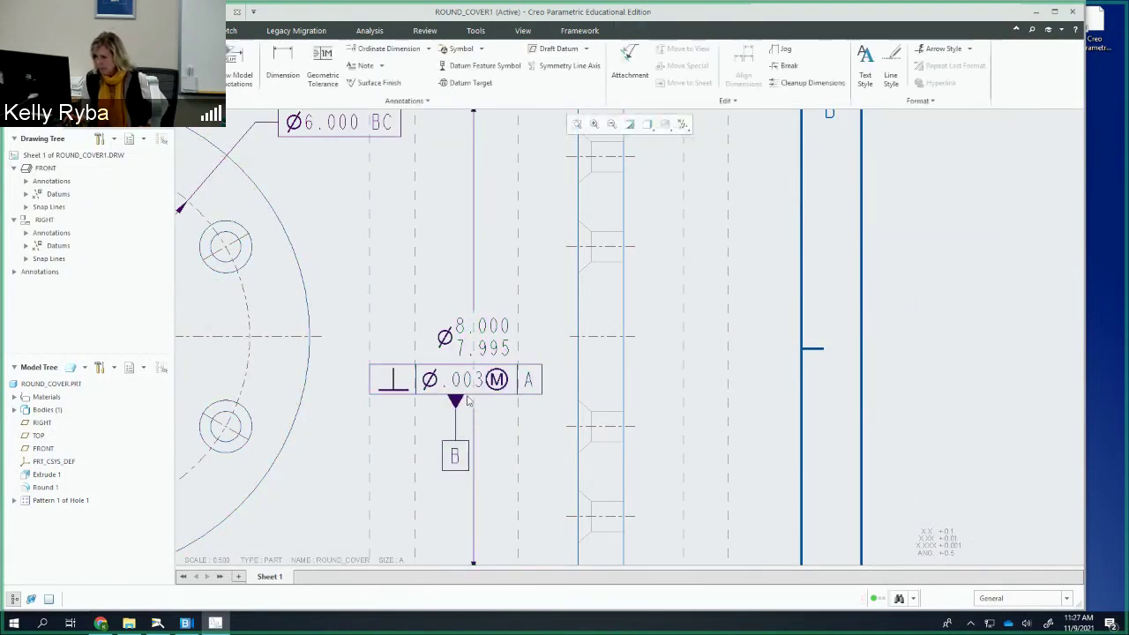
Step: Move the datum B symbol slightly left along the underside of the perpendicularity frame
click(454, 454)
mouse_move(454, 454)
mouse_down()
mouse_move(432, 452)
mouse_move(435, 462)
mouse_up()
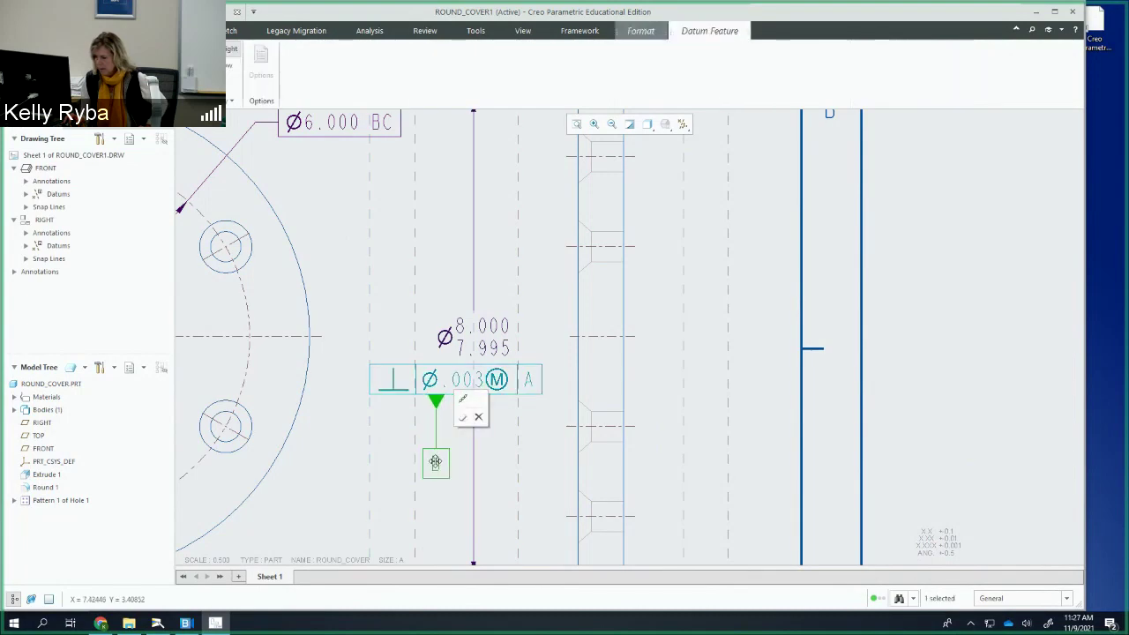
click(520, 458)
Step: Move the front view slightly left on the sheet, away from the right view
scroll(517, 432, up, 2)
scroll(517, 432, down, 4)
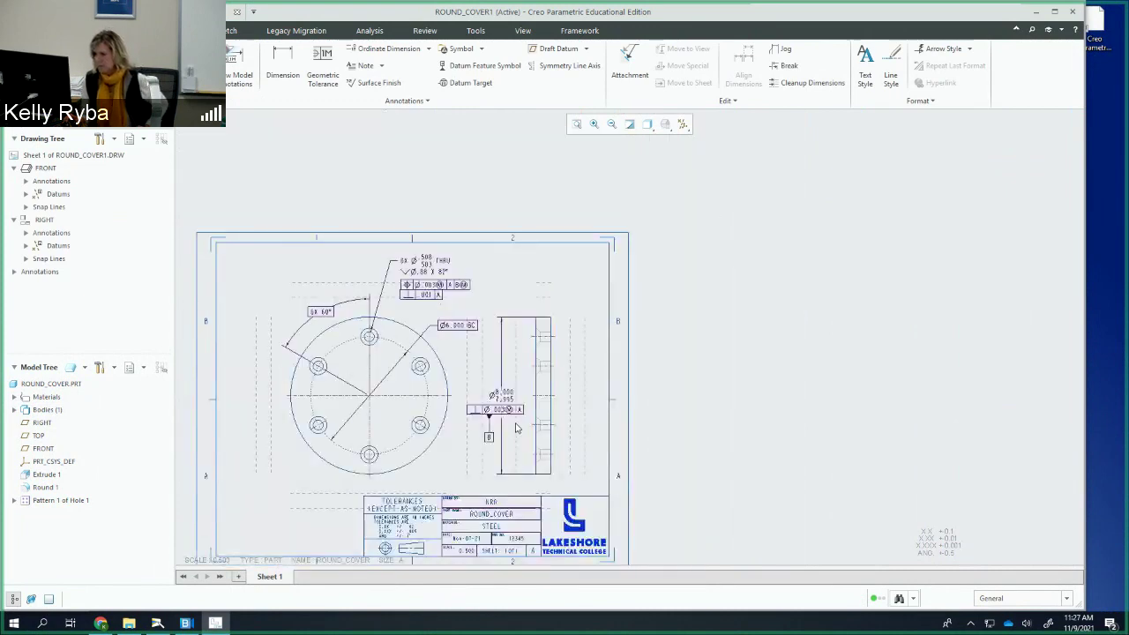
click(439, 366)
middle_drag(470, 364, 528, 364)
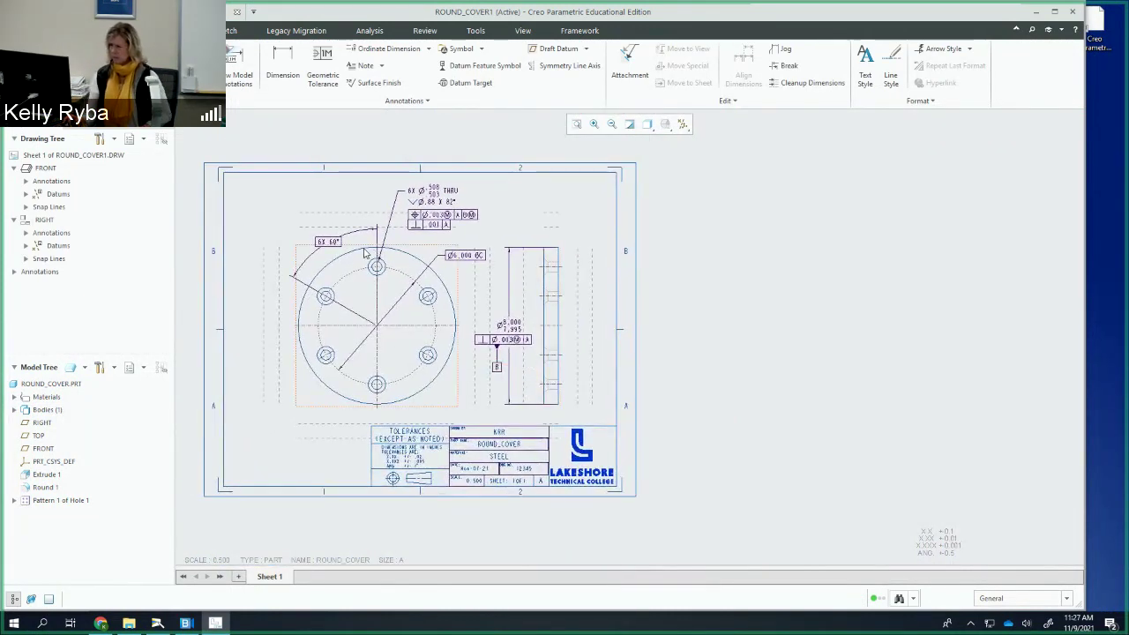
click(401, 309)
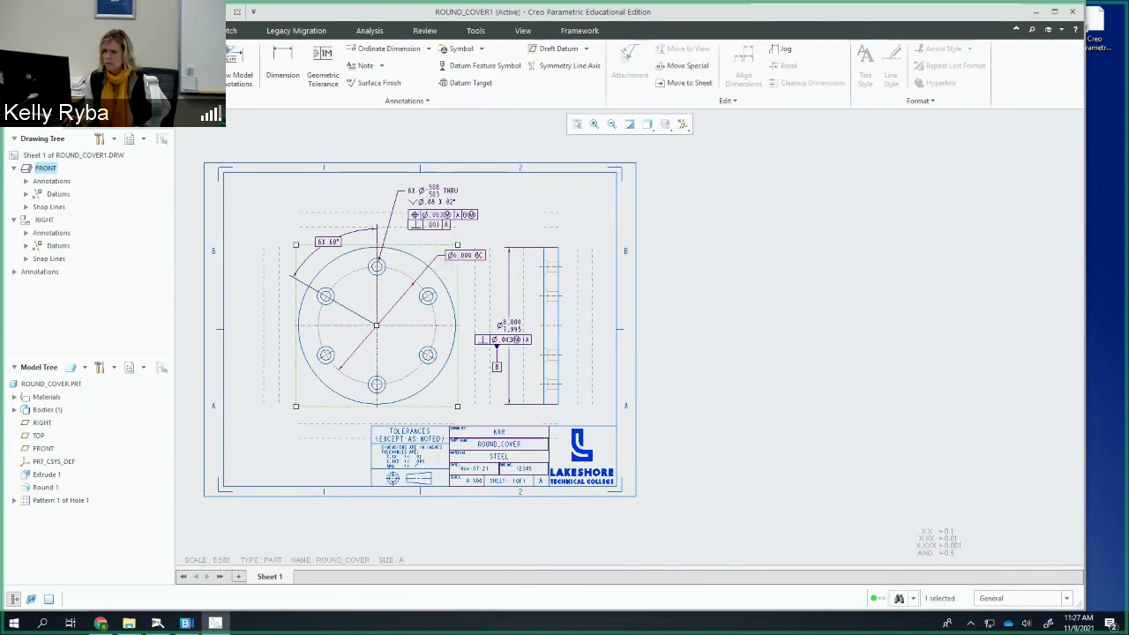
click(97, 30)
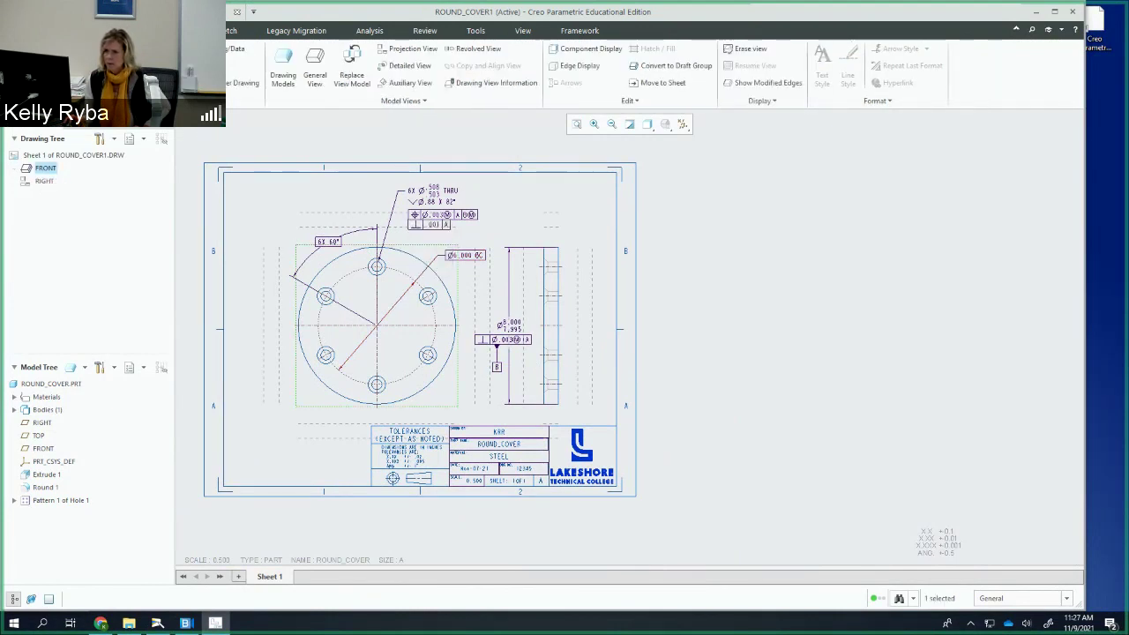
drag(400, 344, 384, 345)
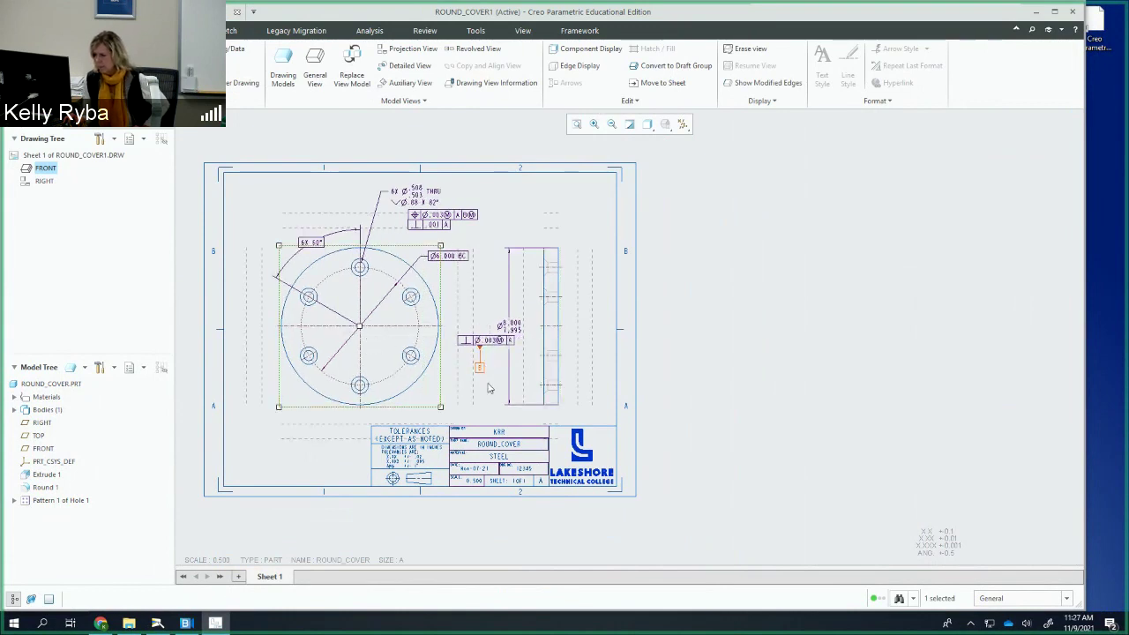
click(494, 403)
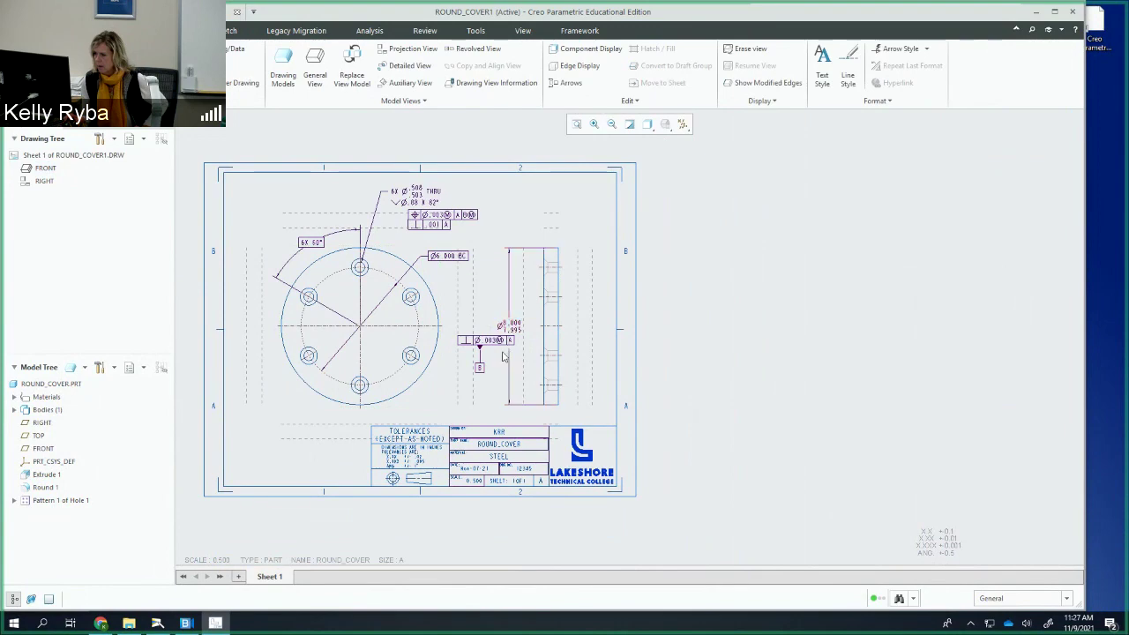
Step: Shift the position frame and the .001 perpendicularity frame left, stacked with aligned left edges beneath the countersunk hole callout
scroll(421, 227, up, 3)
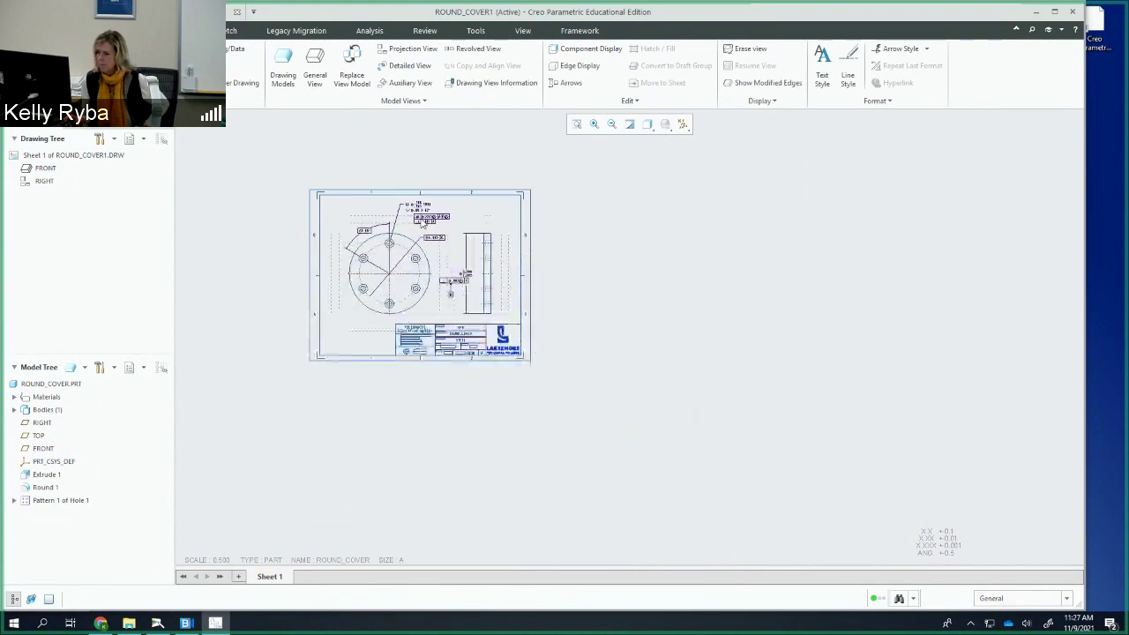
scroll(421, 227, down, 5)
scroll(421, 225, down, 2)
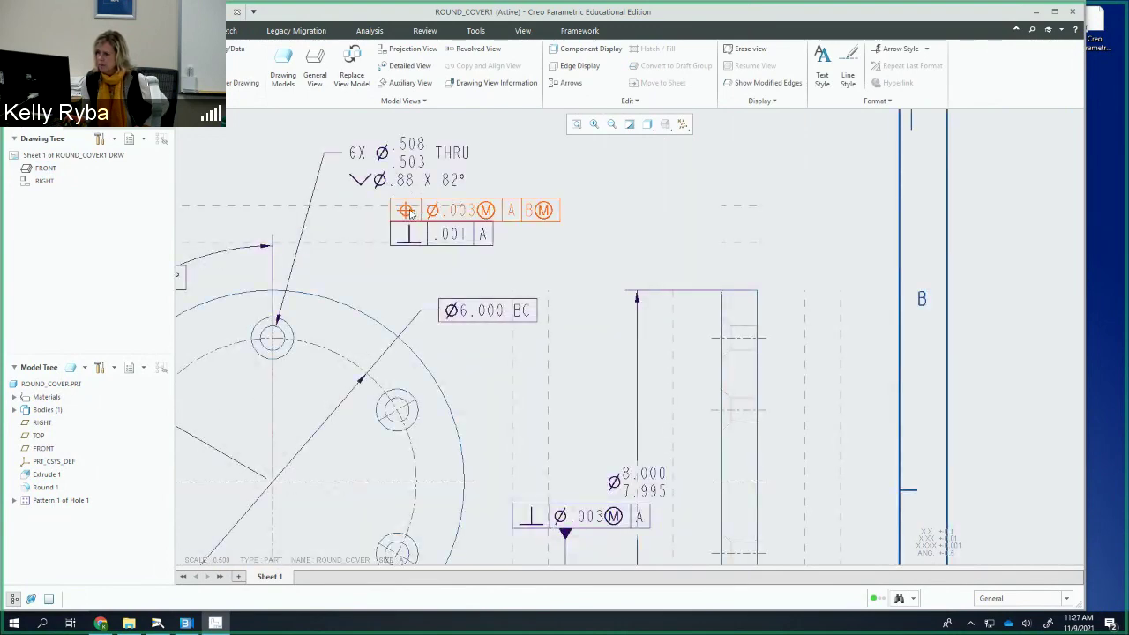
click(405, 209)
drag(404, 209, 362, 205)
click(397, 234)
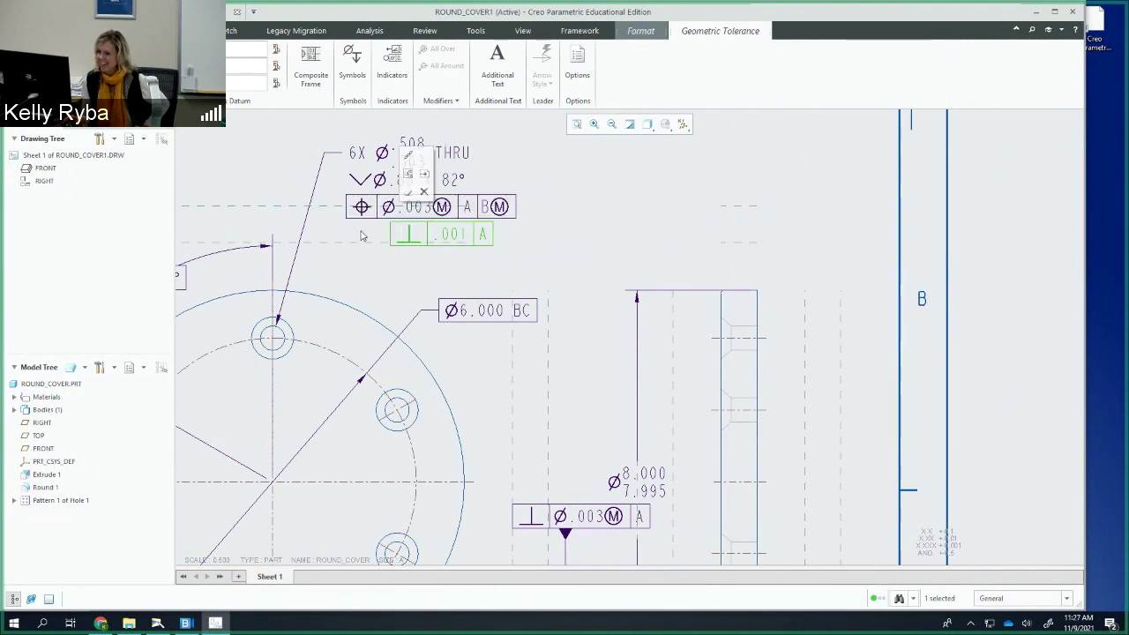
scroll(359, 236, down, 5)
drag(459, 239, 360, 240)
scroll(436, 340, up, 3)
scroll(458, 348, down, 4)
scroll(459, 348, down, 6)
scroll(475, 425, up, 3)
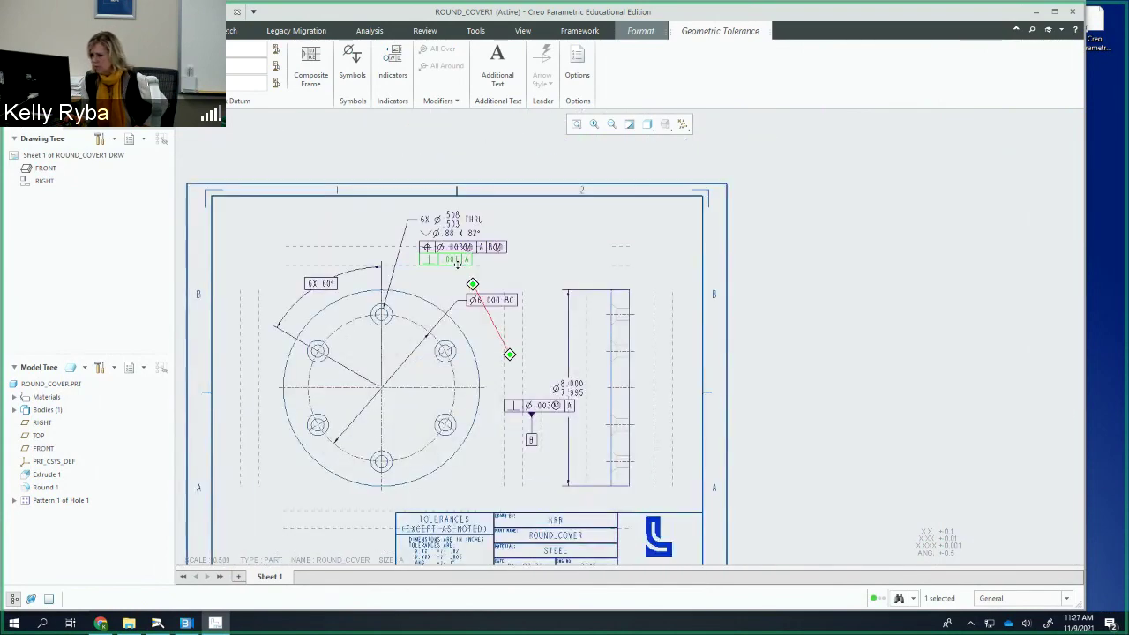
Step: Shift the Ø.003 perpendicularity frame with datum B to the right, beneath the Ø8.000/7.995 dimension
scroll(507, 388, up, 5)
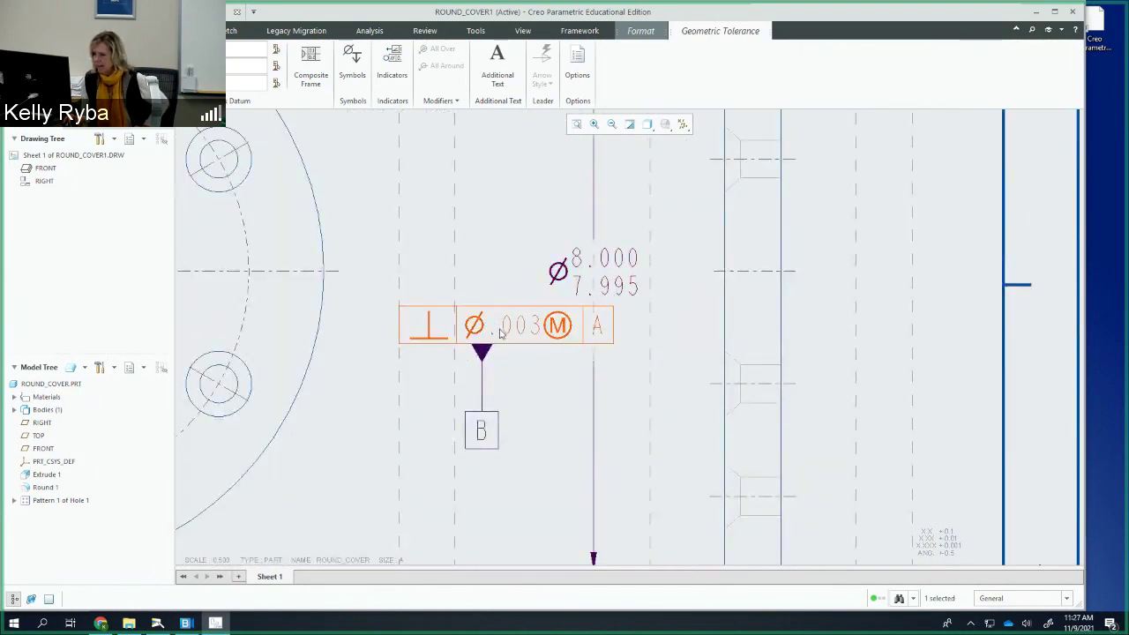
drag(475, 325, 539, 326)
scroll(516, 369, down, 5)
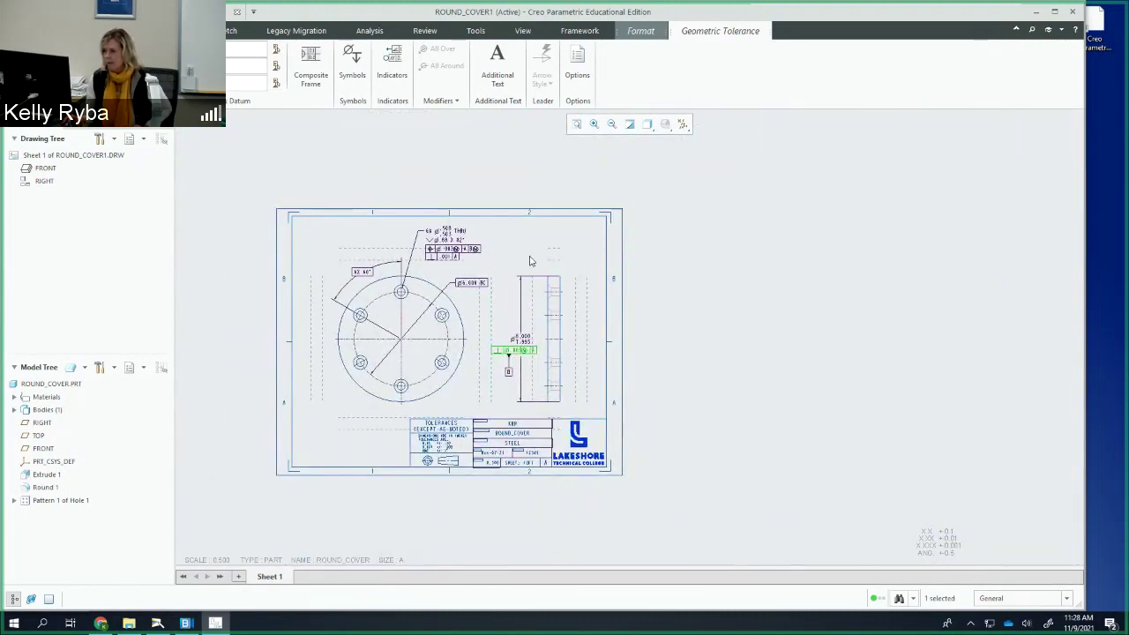
click(505, 243)
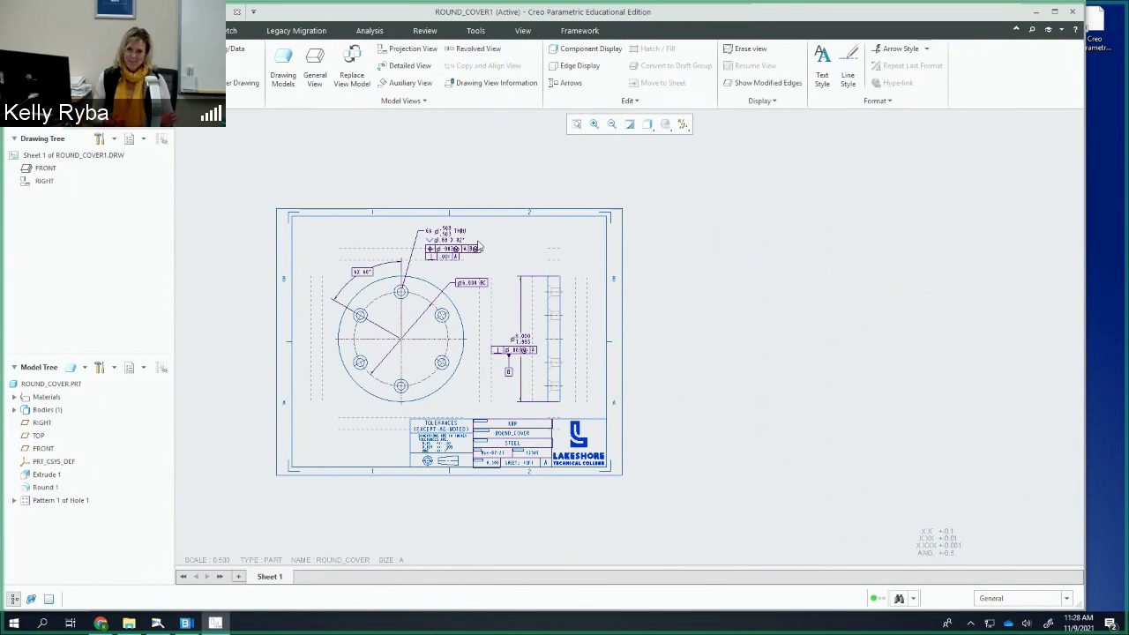
scroll(366, 245, down, 2)
scroll(479, 297, up, 4)
scroll(582, 327, down, 2)
middle_drag(642, 309, 623, 287)
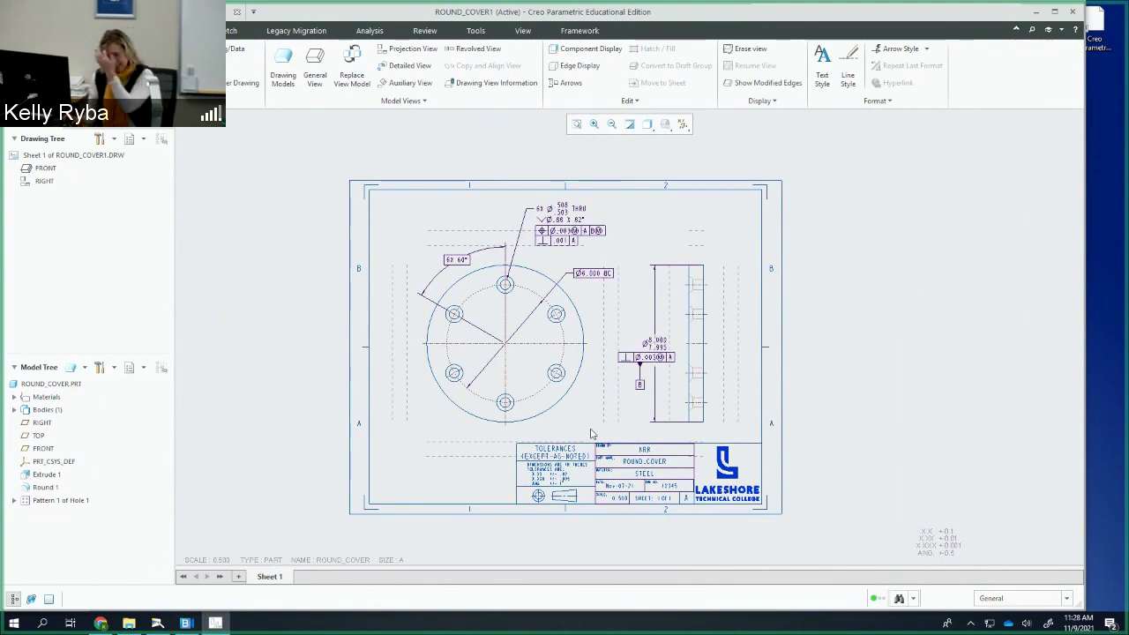
scroll(598, 332, down, 2)
scroll(678, 350, up, 4)
scroll(677, 350, up, 3)
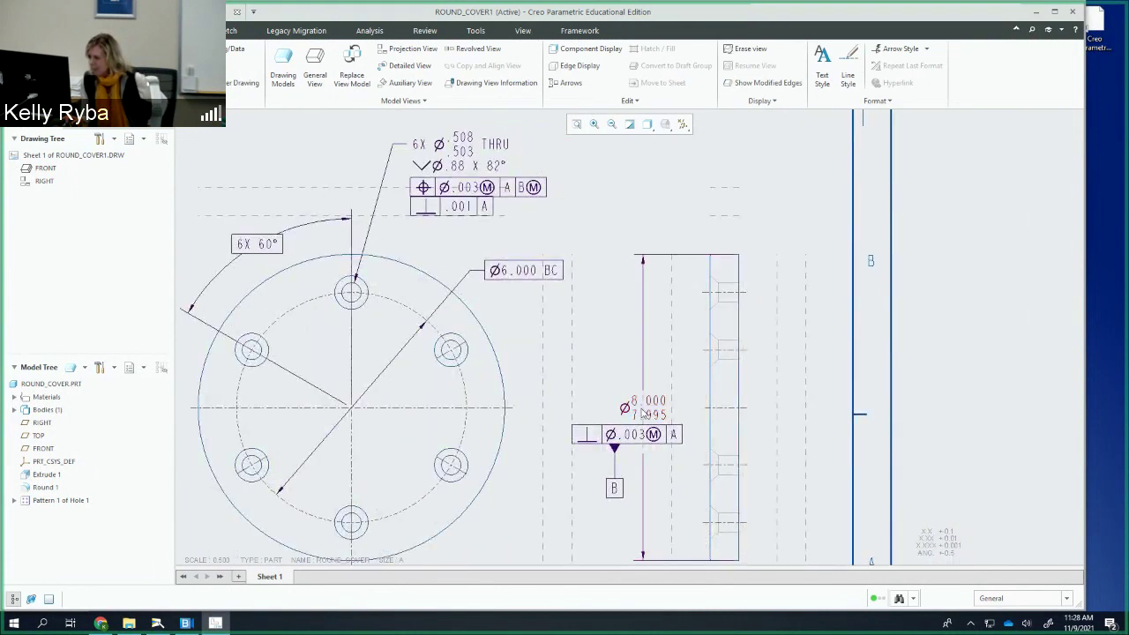
Step: Shorten both witness lines of the Ø8.000/7.995 dimension so they end with a small gap before the right view's left edge
click(639, 412)
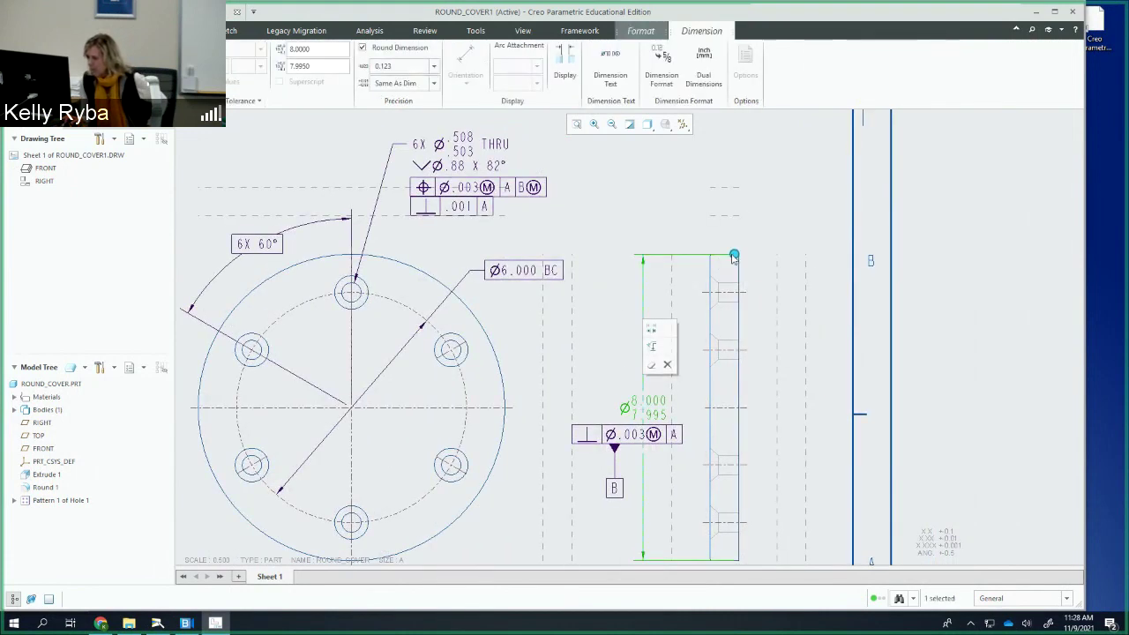
drag(734, 257, 706, 266)
middle_drag(730, 488, 715, 411)
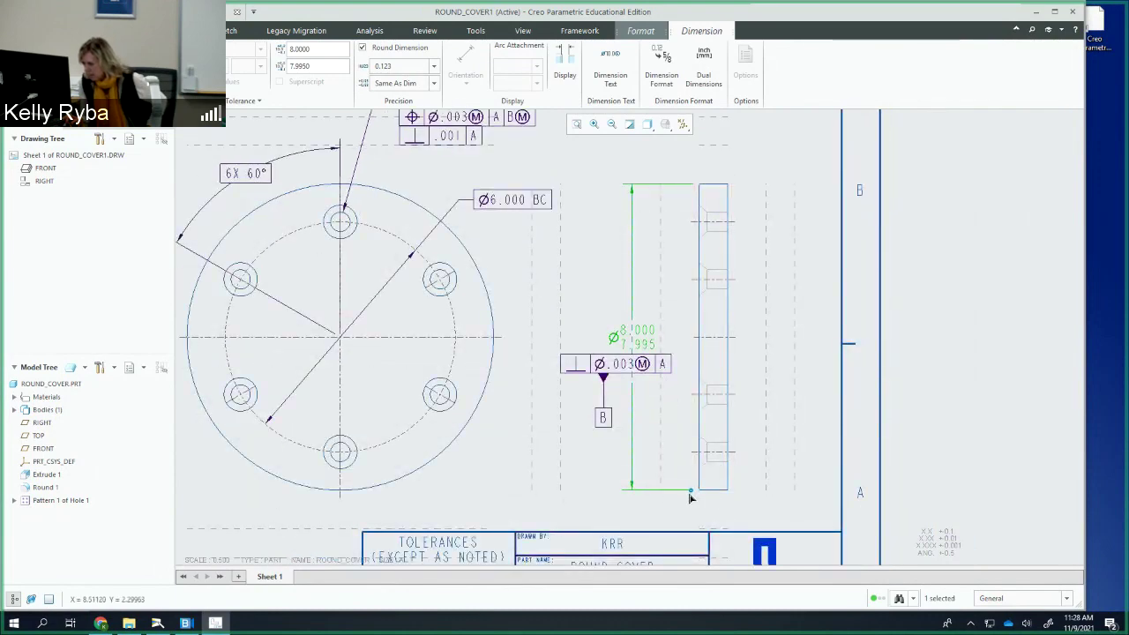
scroll(690, 498, up, 5)
scroll(686, 457, down, 7)
mouse_move(679, 265)
middle_down()
mouse_move(675, 378)
mouse_move(655, 459)
mouse_move(661, 510)
middle_up()
click(190, 30)
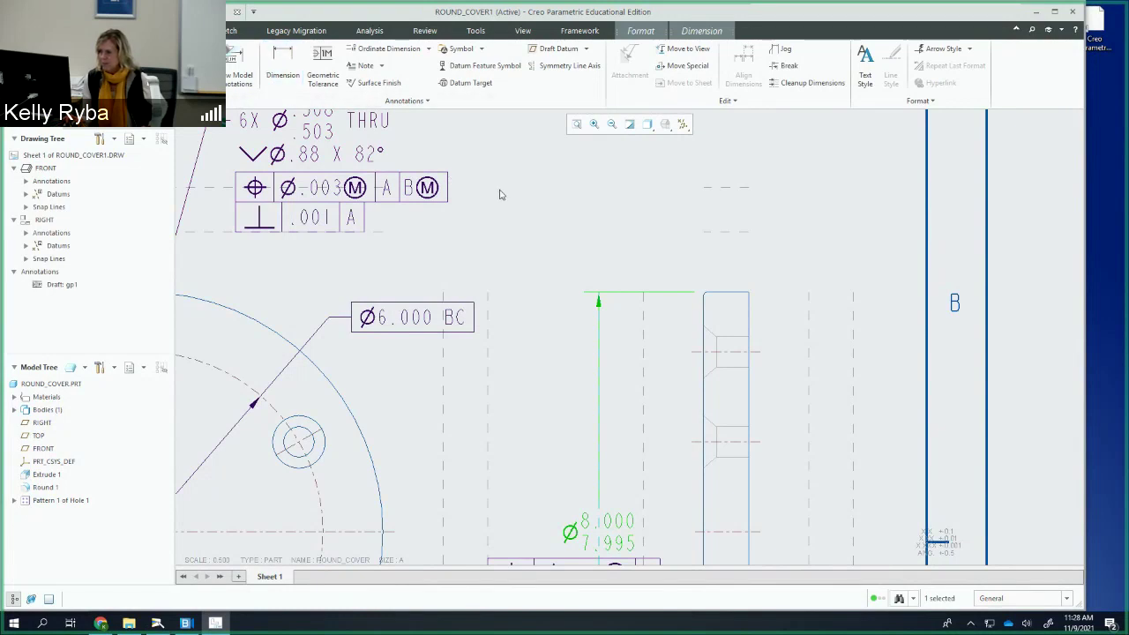
click(695, 294)
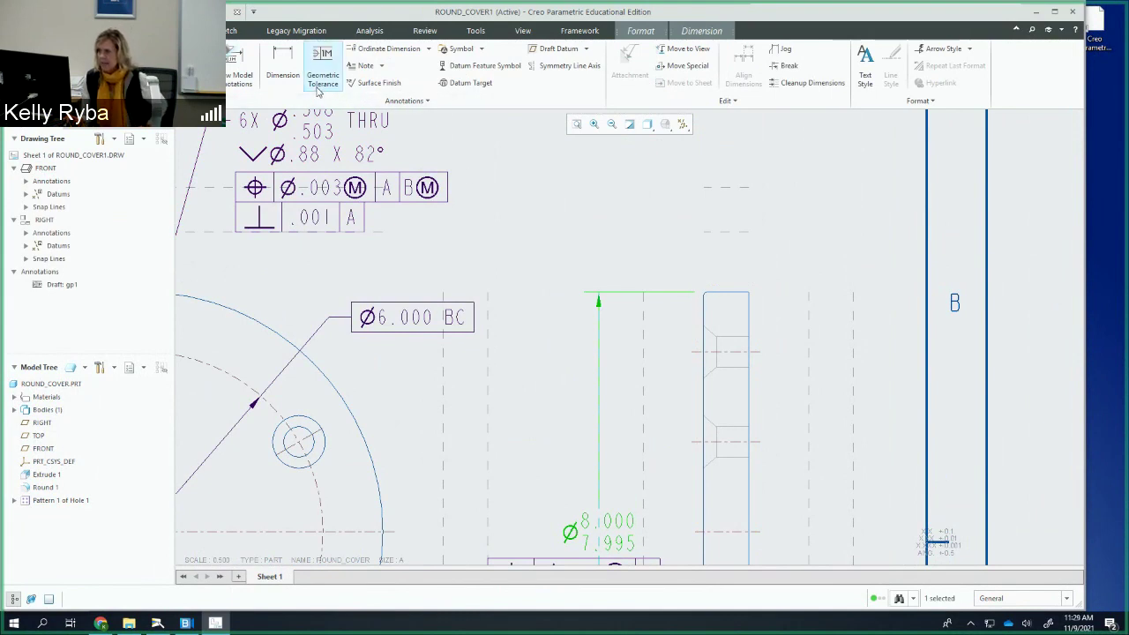
click(515, 182)
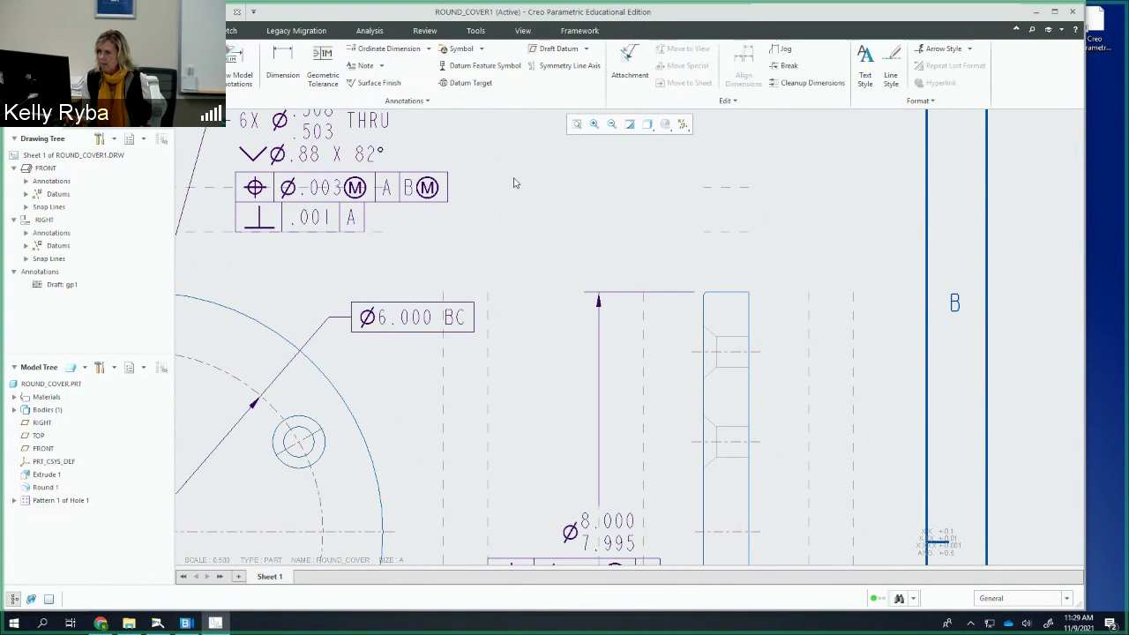
Step: Show the R.06 radius dimension from the model annotations on the right view
click(717, 306)
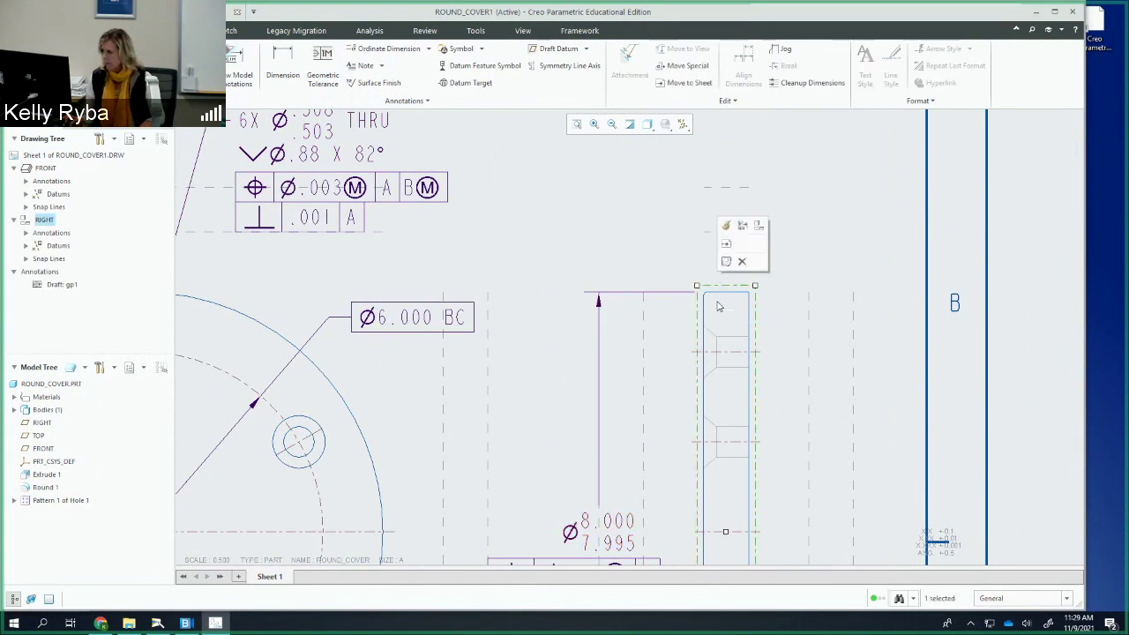
click(726, 245)
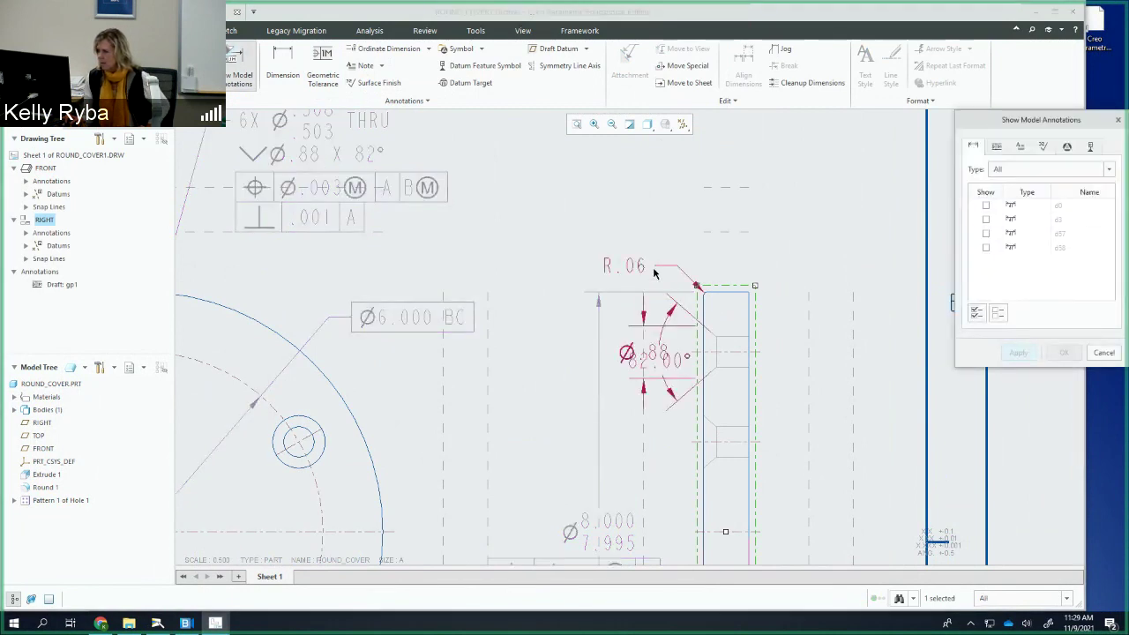
click(630, 273)
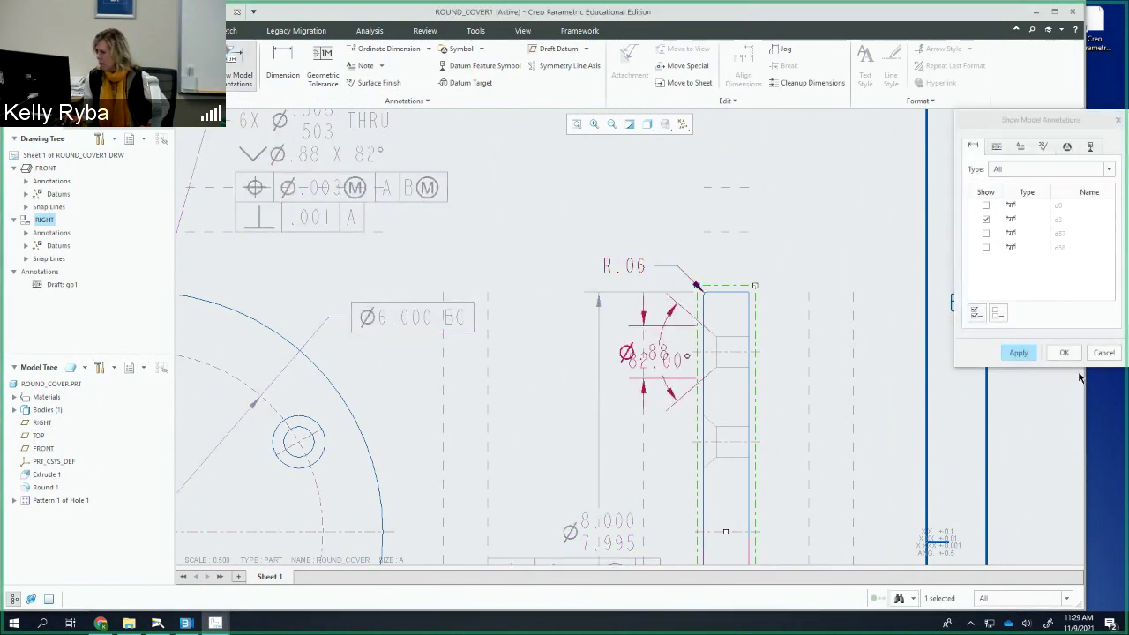
click(1020, 355)
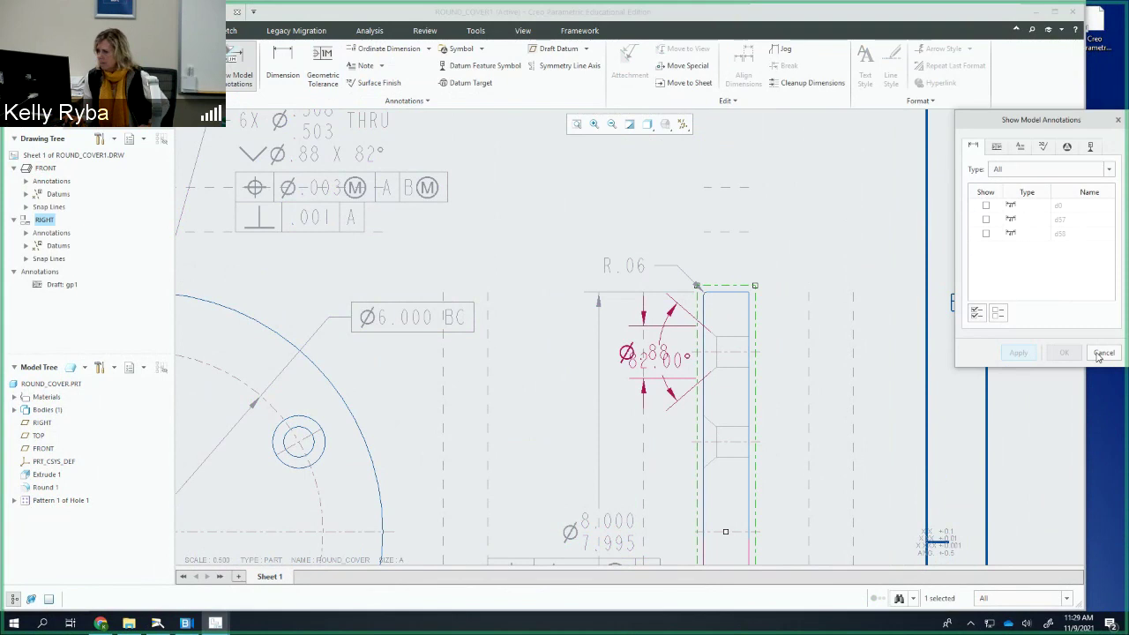
click(1104, 353)
Step: Reposition the R.06 radius dimension above and to the left of the right view's upper-left corner
click(635, 266)
drag(635, 263, 624, 227)
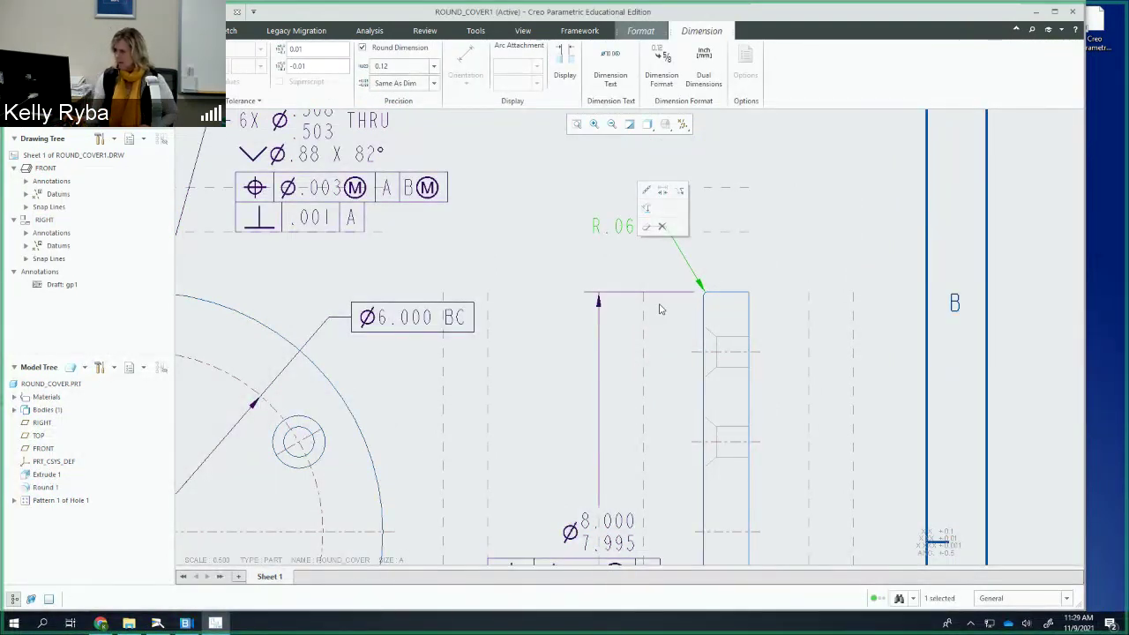
scroll(660, 308, down, 5)
scroll(364, 242, up, 2)
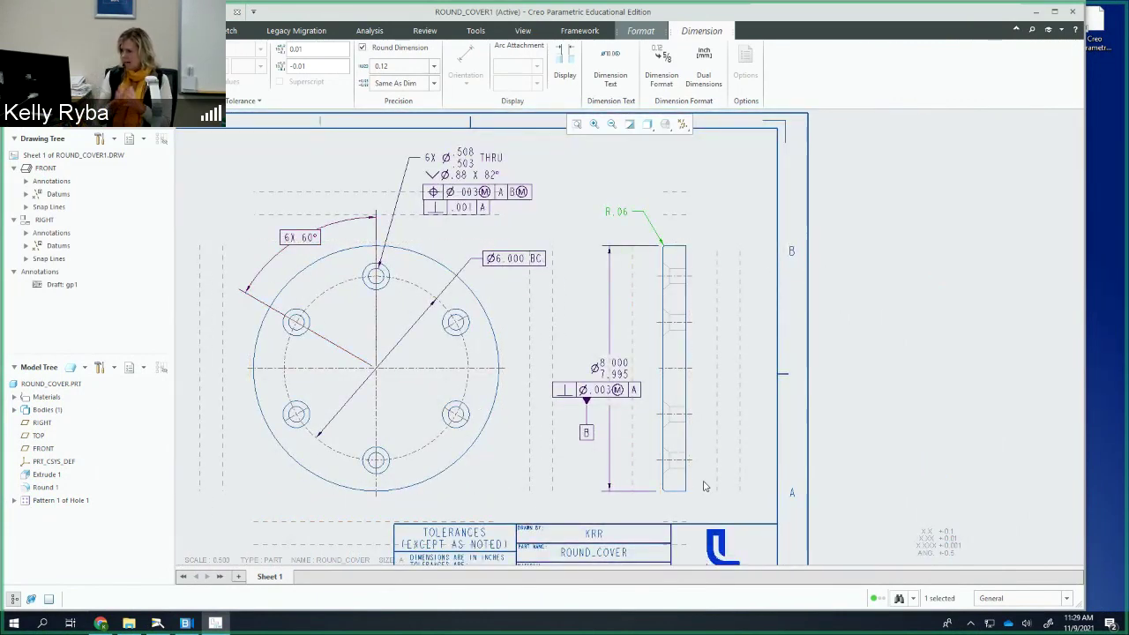
scroll(703, 486, up, 2)
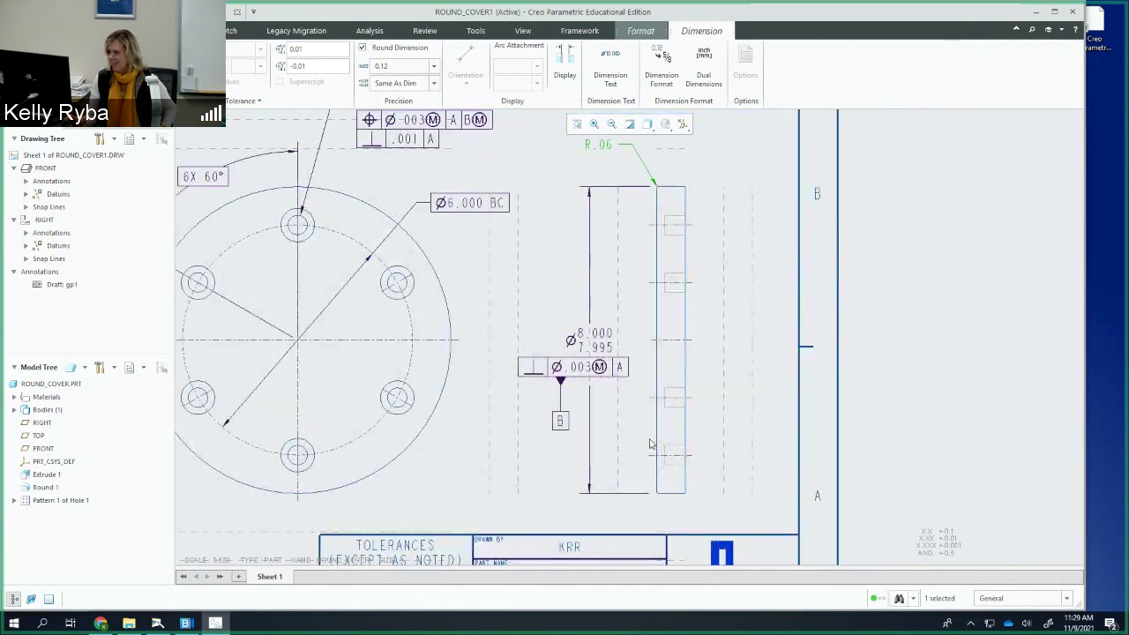
scroll(664, 446, down, 2)
click(596, 262)
scroll(596, 262, up, 1)
scroll(601, 227, down, 3)
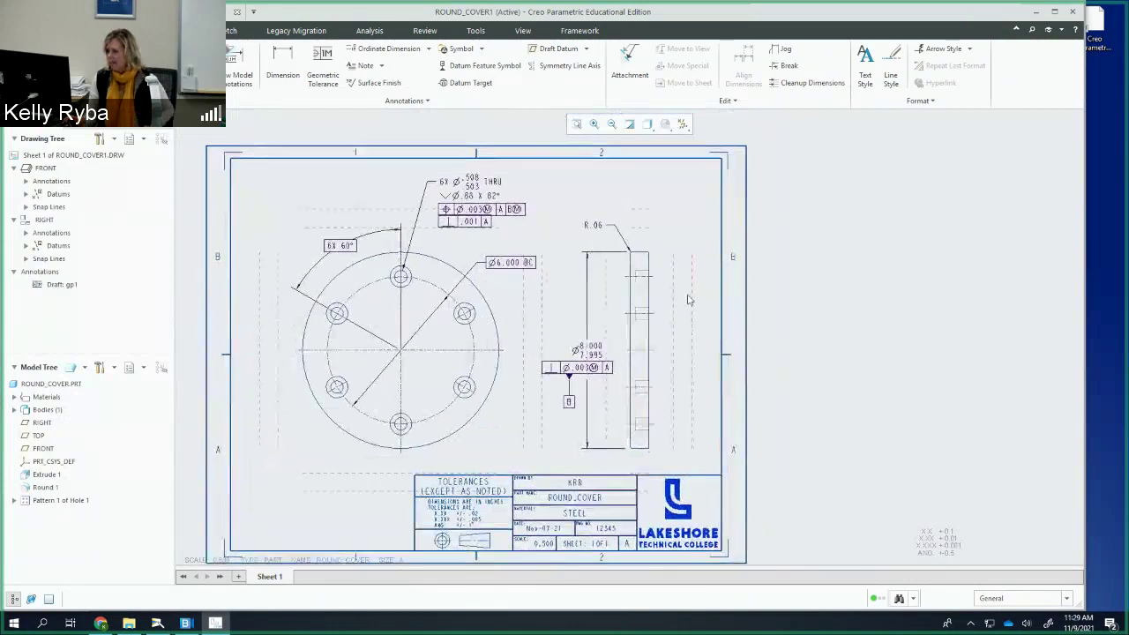
scroll(644, 286, down, 1)
scroll(640, 289, up, 3)
scroll(640, 288, up, 4)
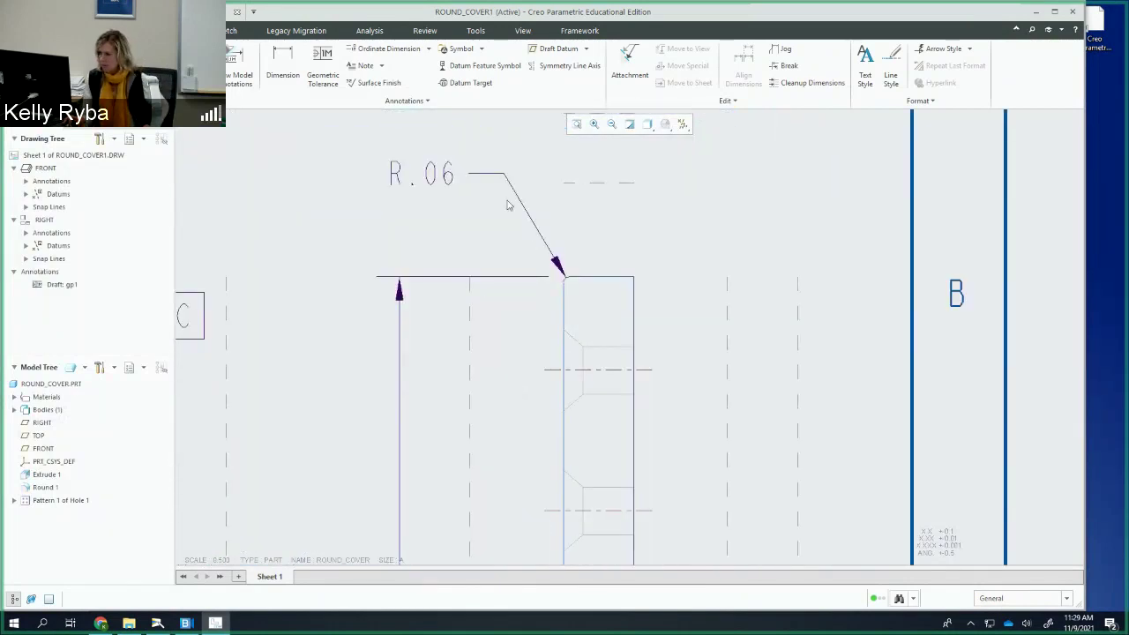
click(440, 177)
drag(441, 176, 418, 205)
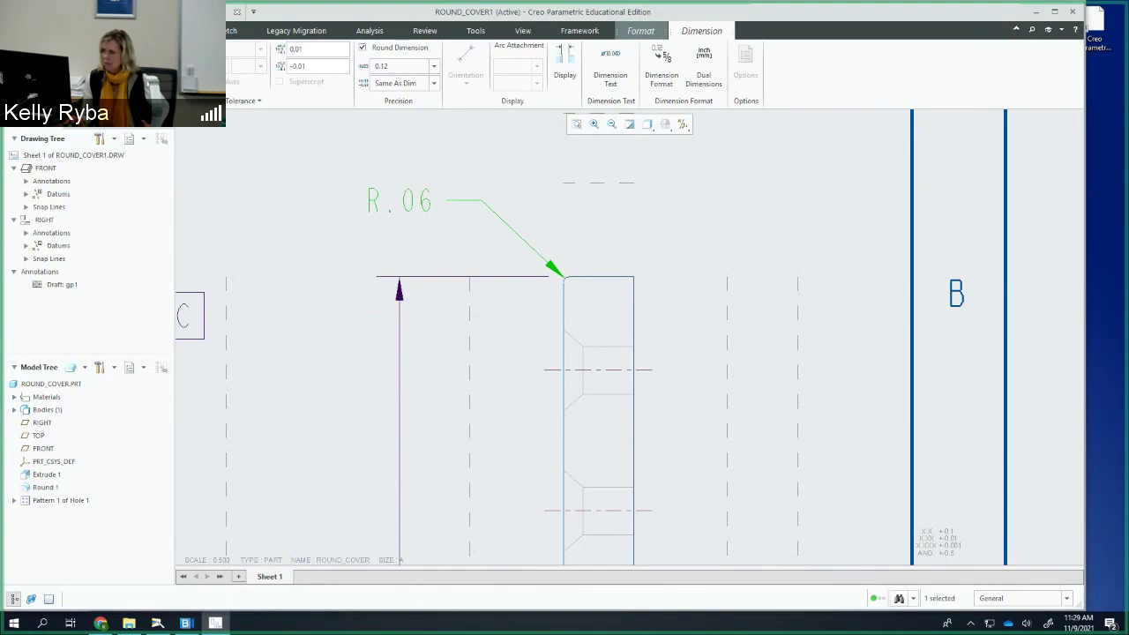
Step: Show the .75 thickness dimension from the model annotations on the right view
click(607, 316)
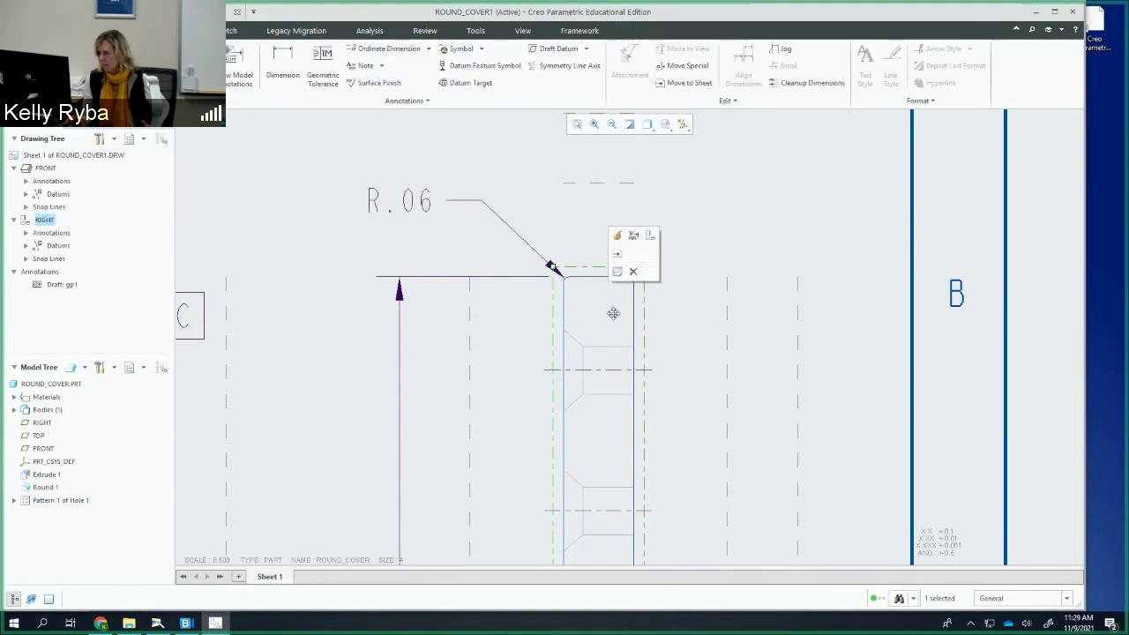
click(635, 233)
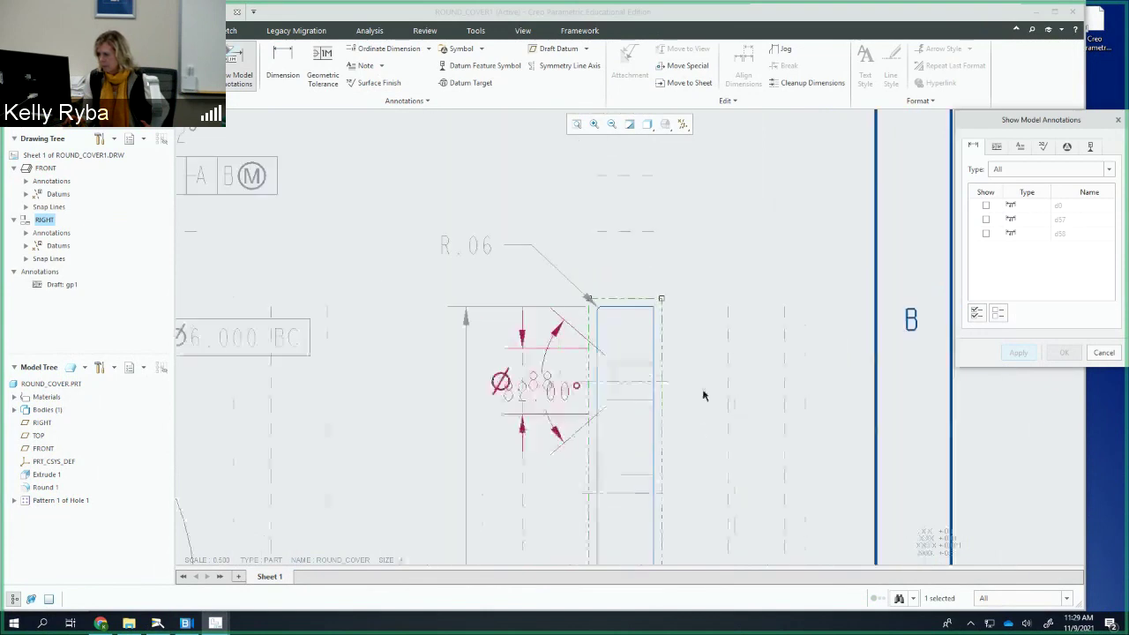
scroll(703, 408, down, 3)
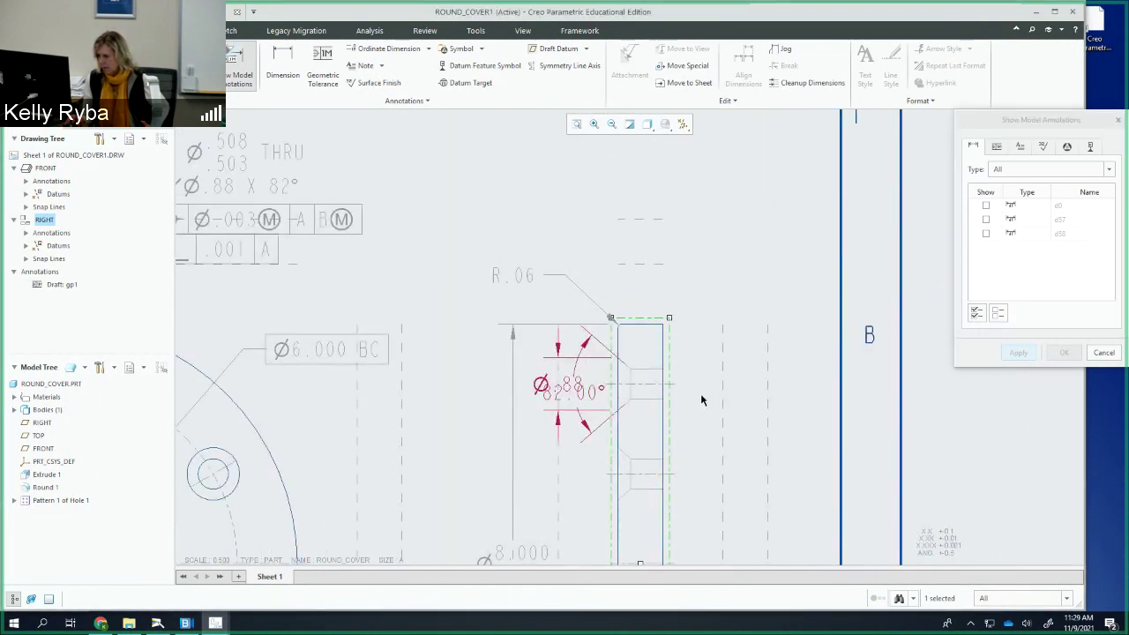
scroll(701, 399, down, 2)
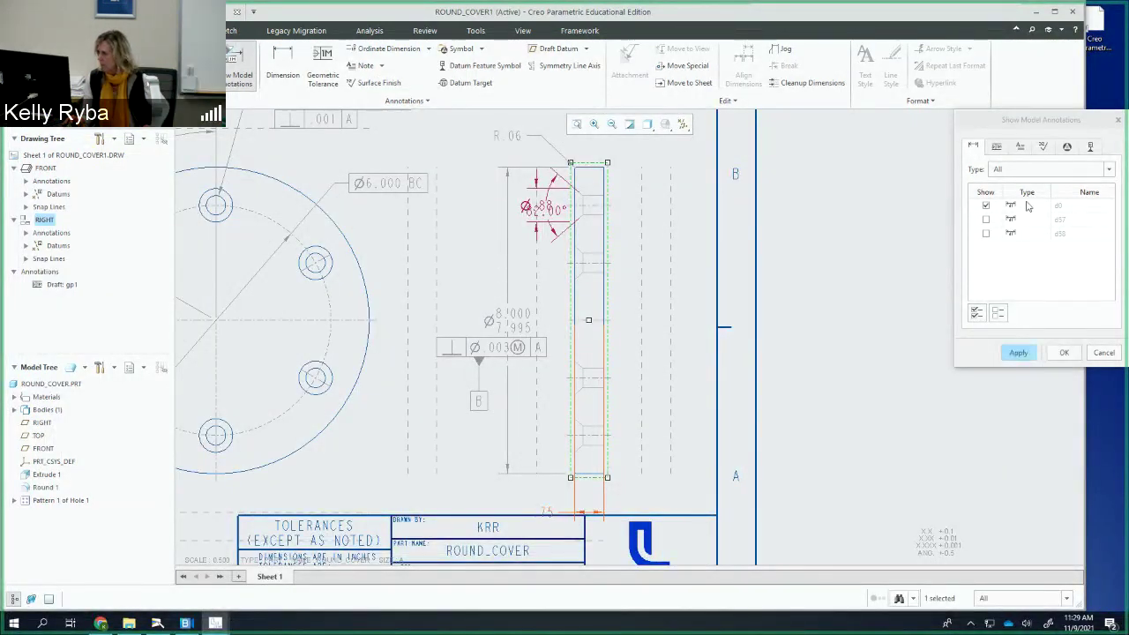
click(1018, 353)
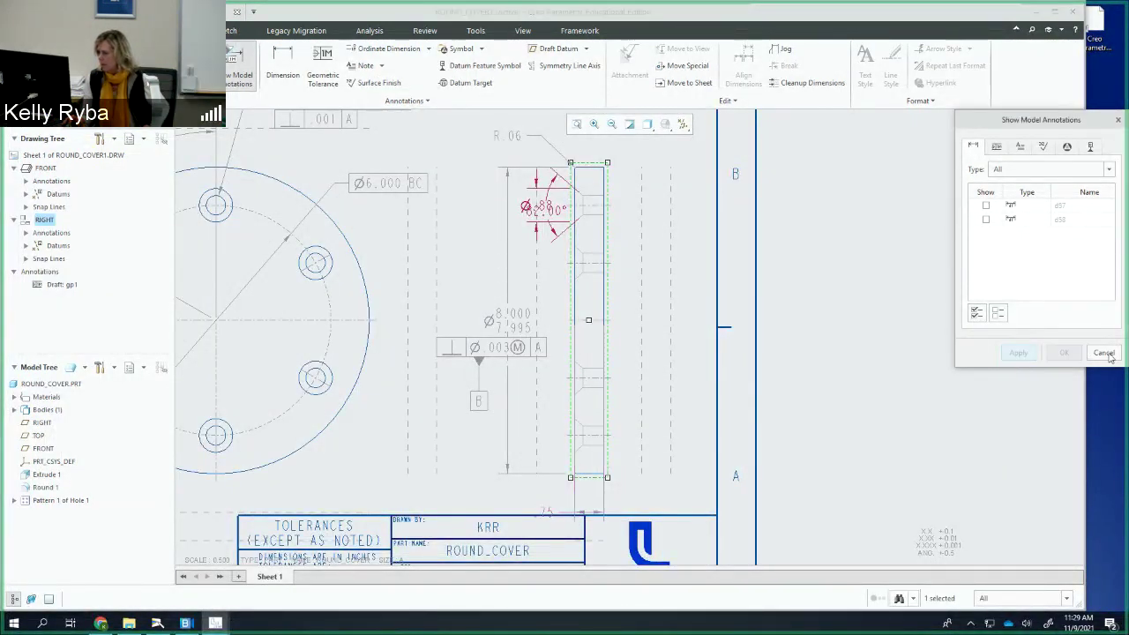
click(1106, 353)
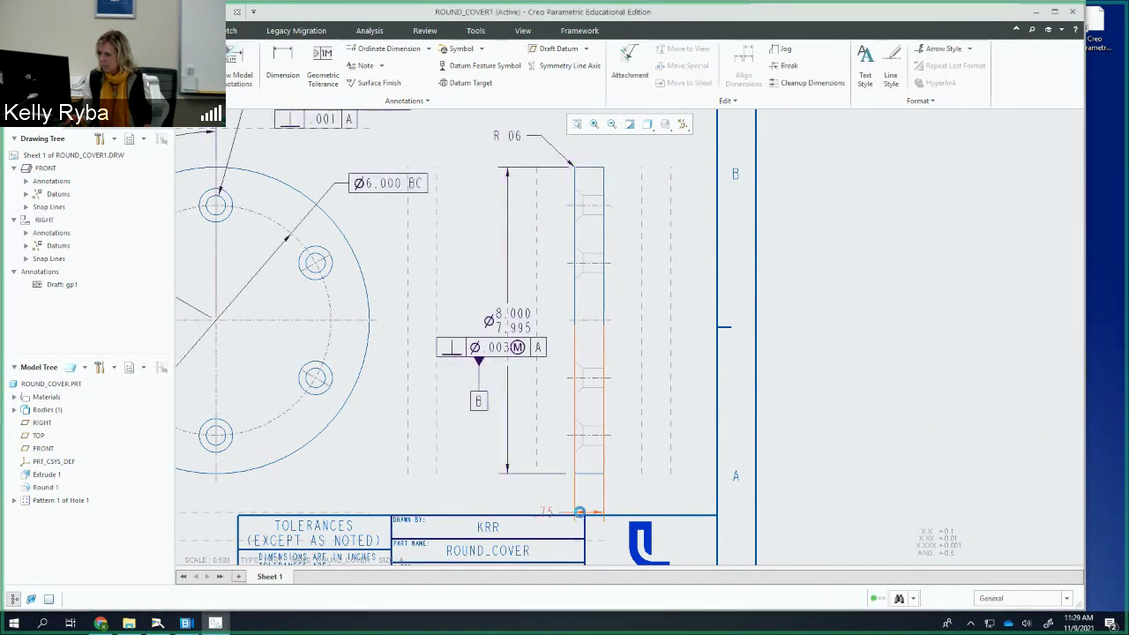
Step: Move the .75 dimension above the right view with its text to the right, and clip its witness lines at the view's top edge
click(579, 511)
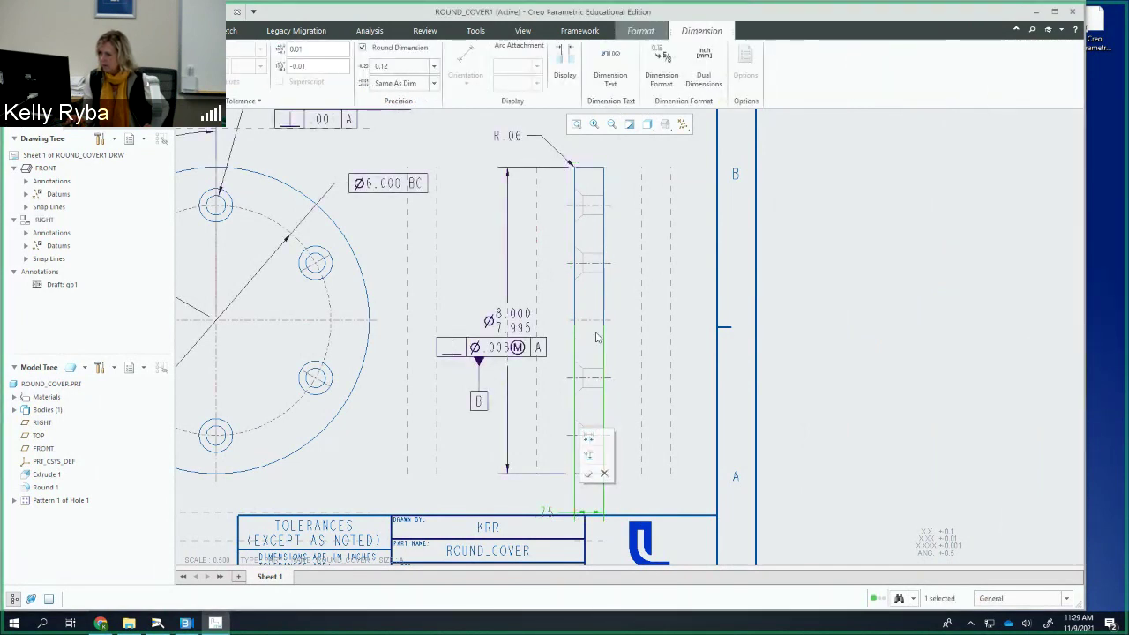
drag(549, 512, 640, 164)
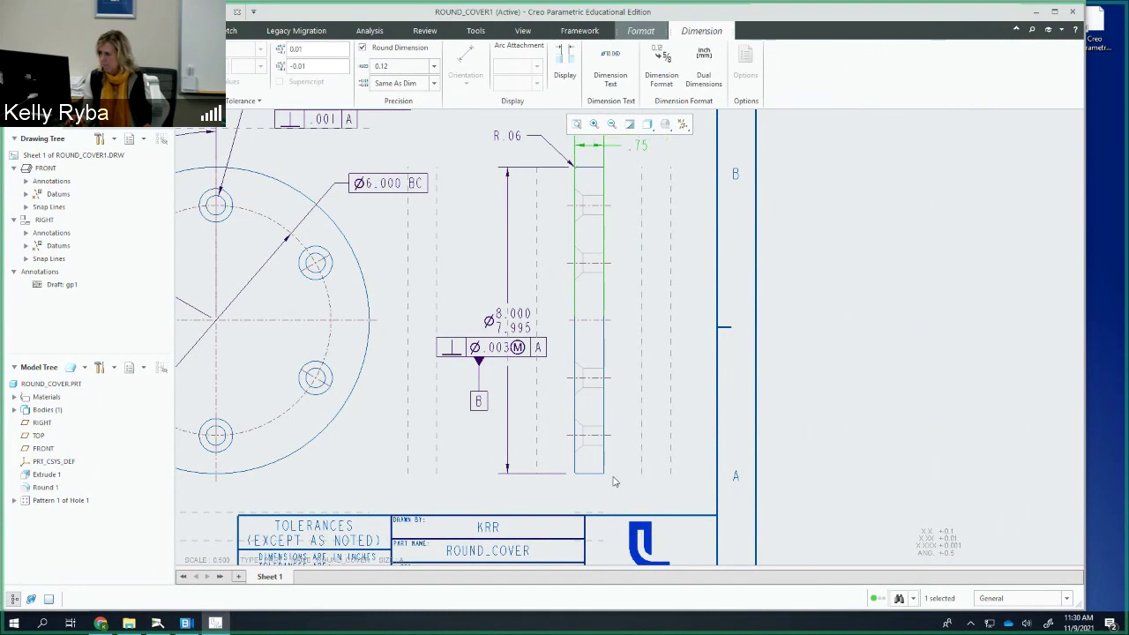
mouse_move(588, 261)
middle_down()
mouse_move(562, 386)
mouse_move(599, 398)
mouse_move(551, 324)
middle_up()
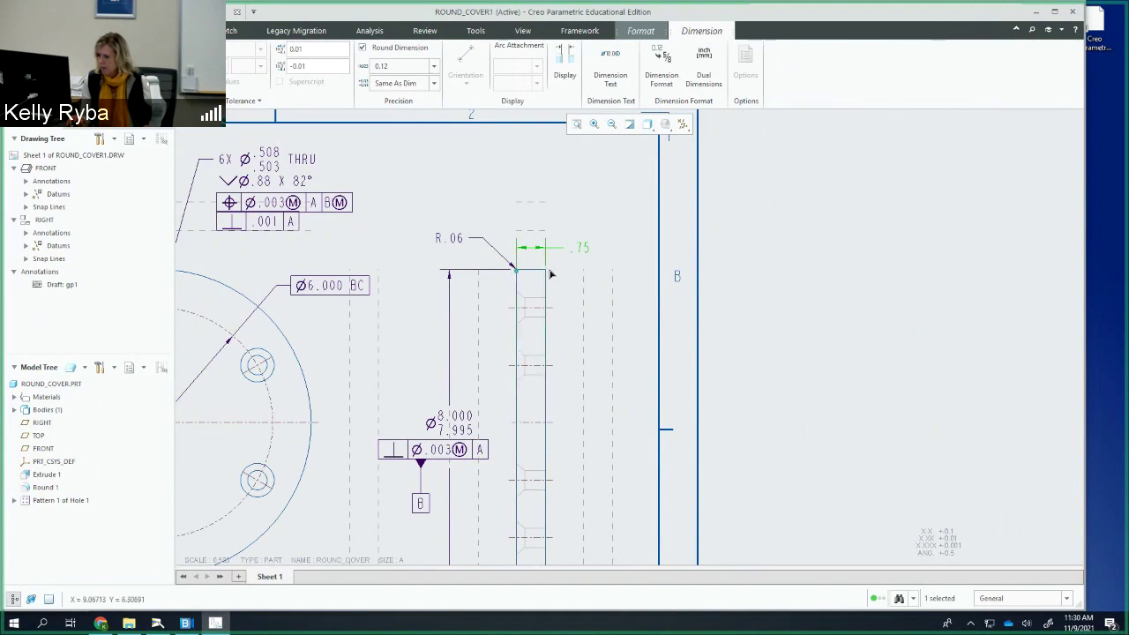
click(591, 211)
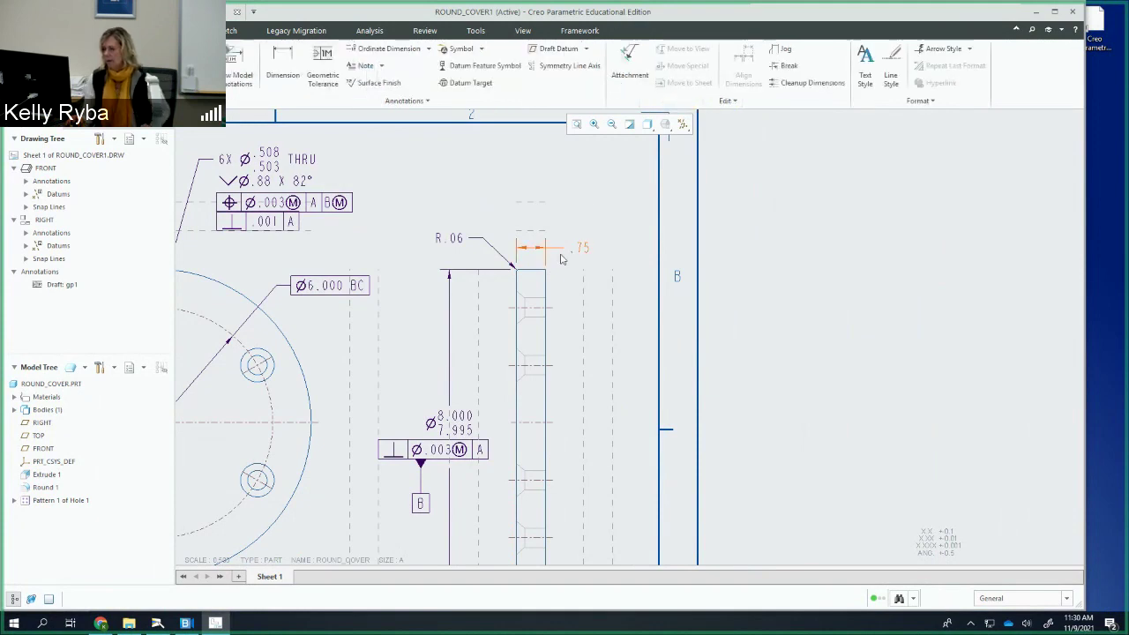
Step: Place a flatness tolerance of .002 with no diameter symbol, material modifier or datum reference above the .75 dimension
click(327, 76)
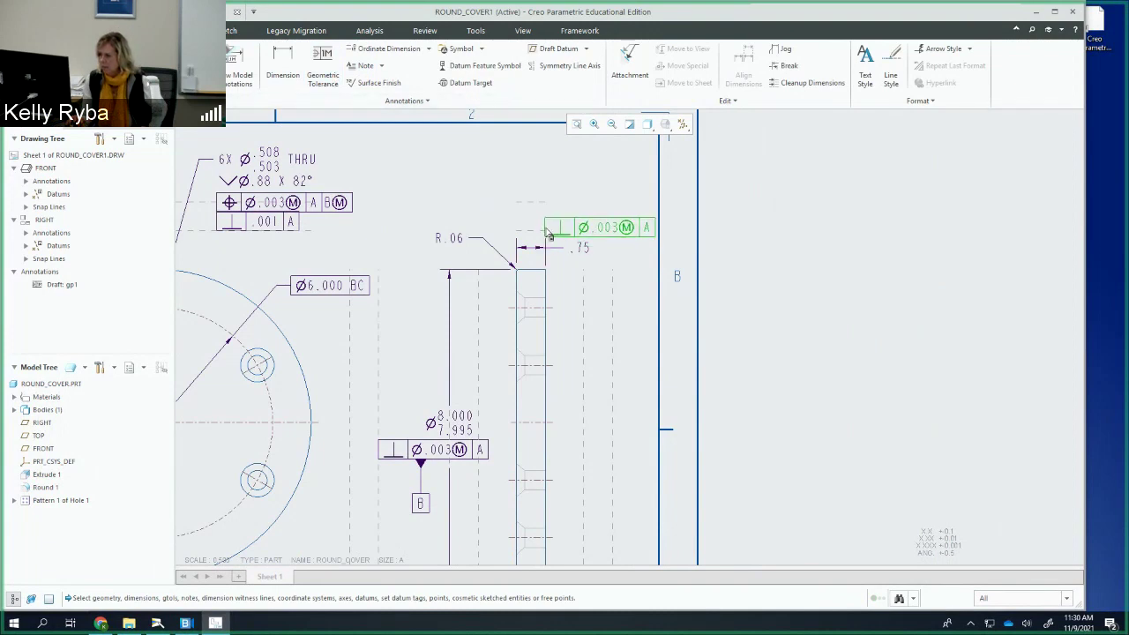
click(546, 222)
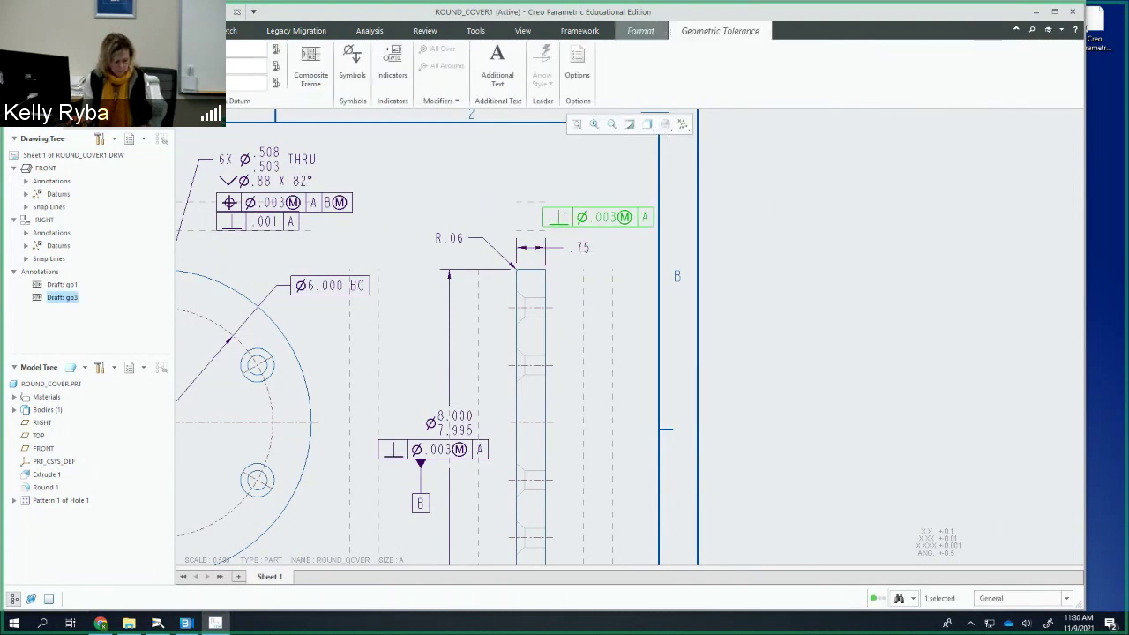
click(26, 70)
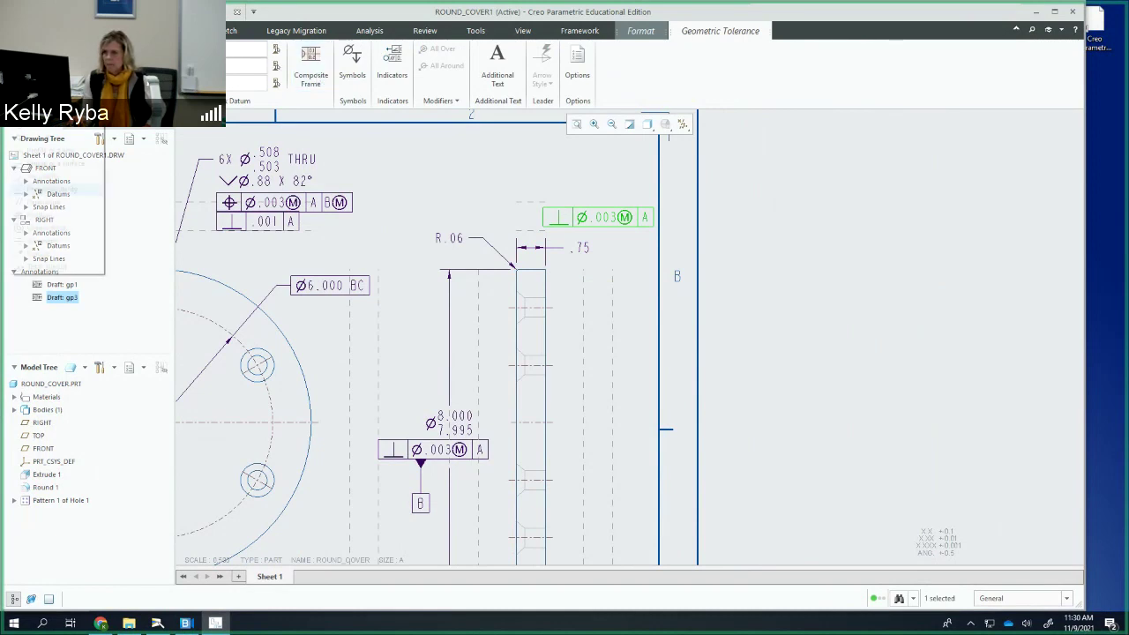
click(44, 111)
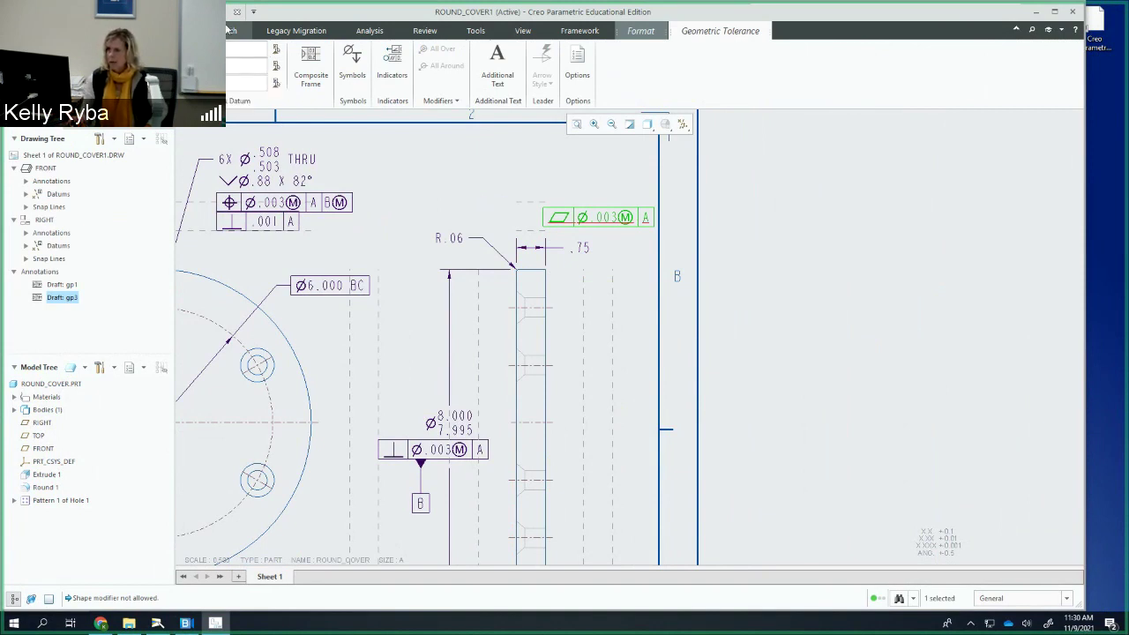
click(236, 59)
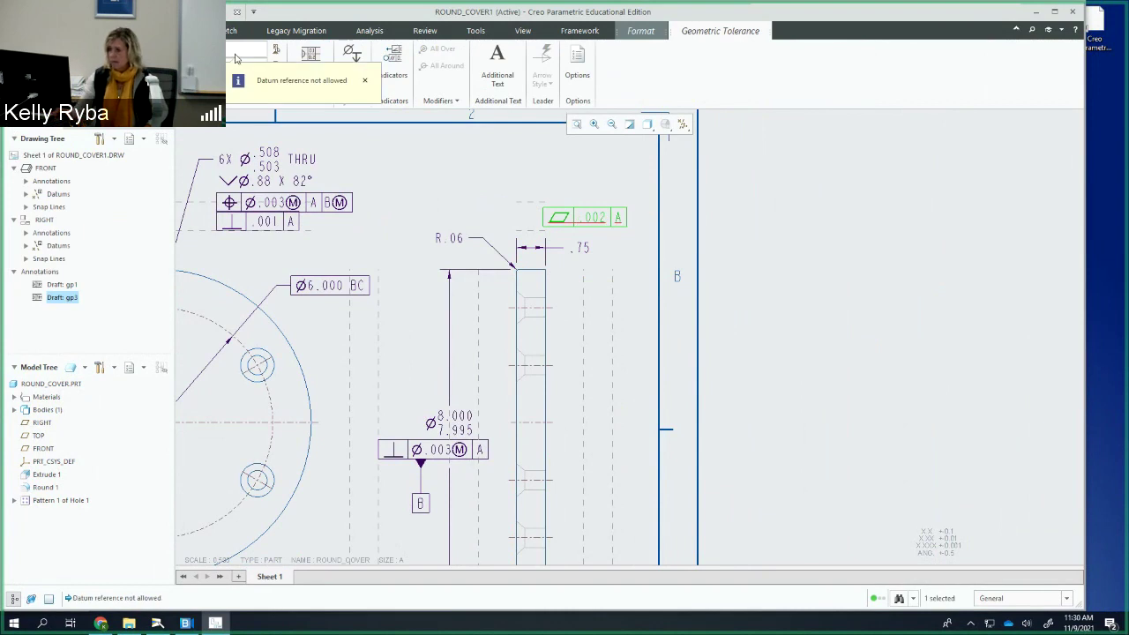
click(593, 187)
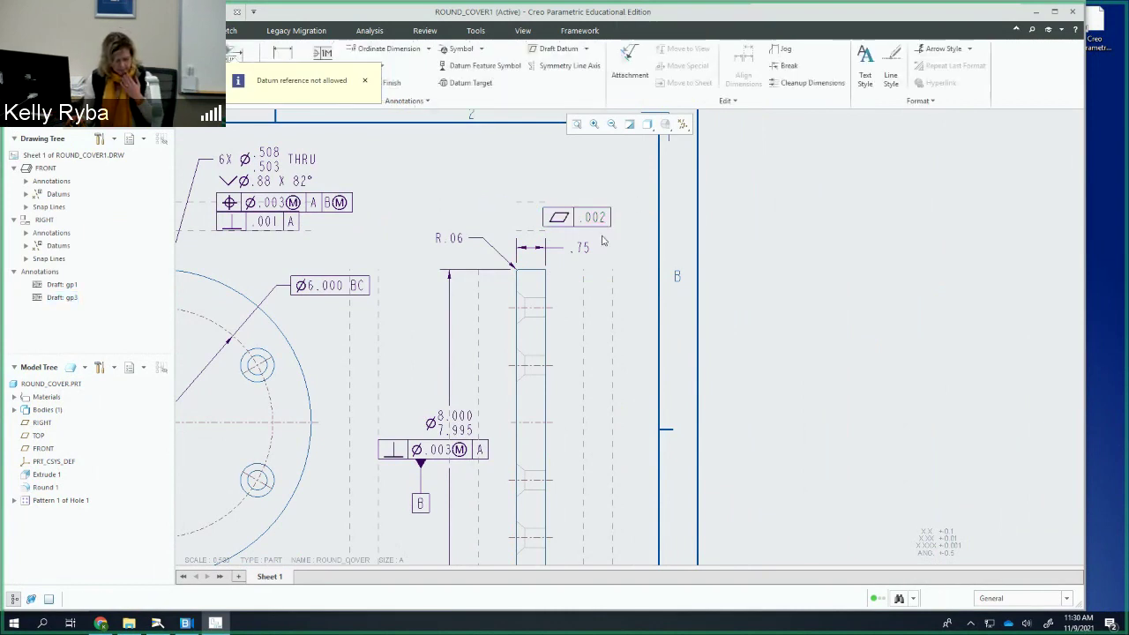
Step: Reposition the .002 flatness frame directly above the .75 dimension, with its edge lined up with the right view's right-hand witness line
scroll(592, 229, down, 2)
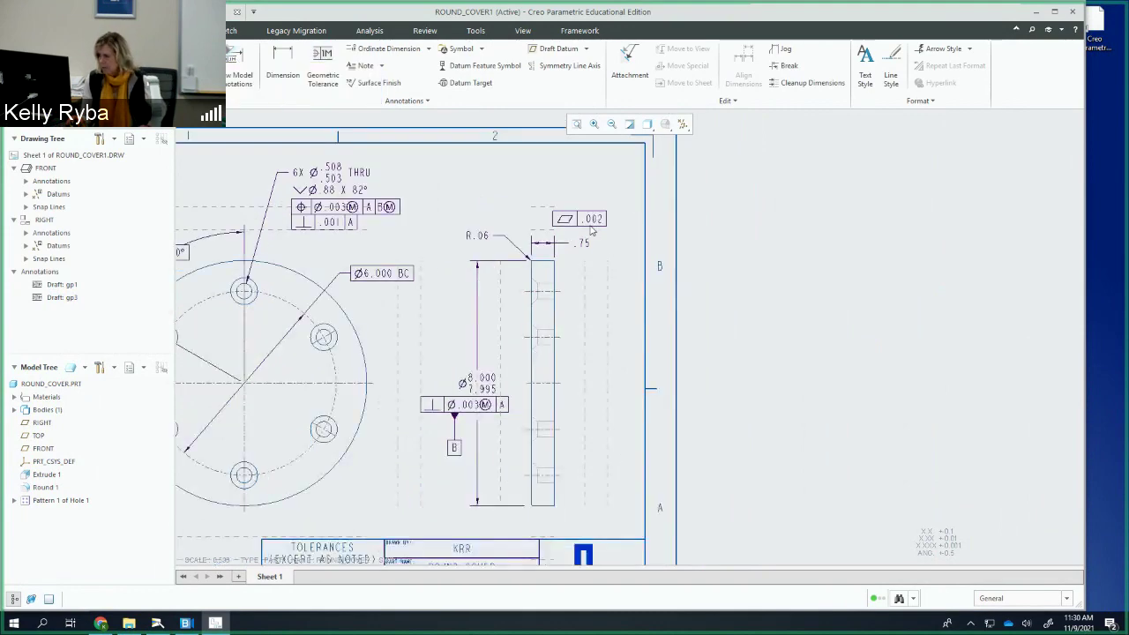
scroll(591, 231, up, 2)
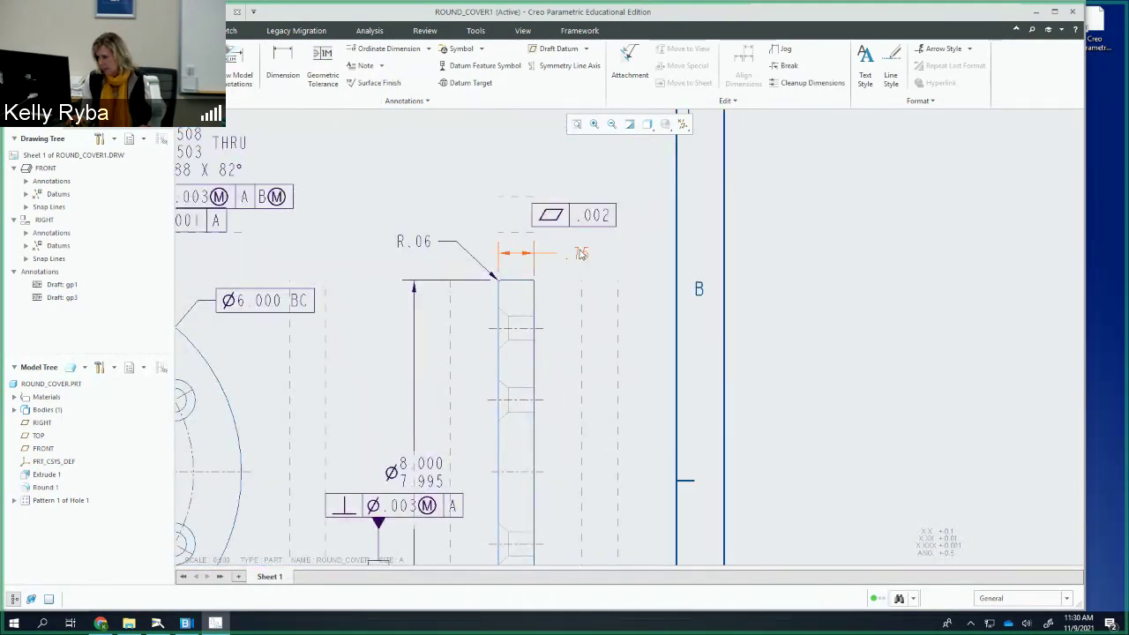
click(560, 219)
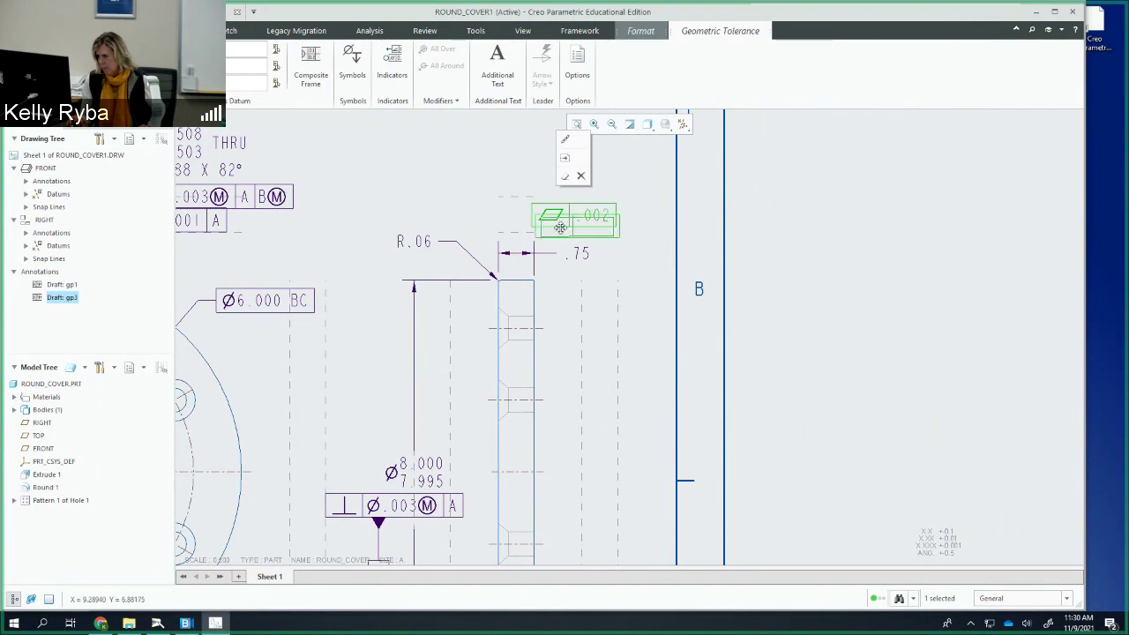
drag(557, 231, 560, 227)
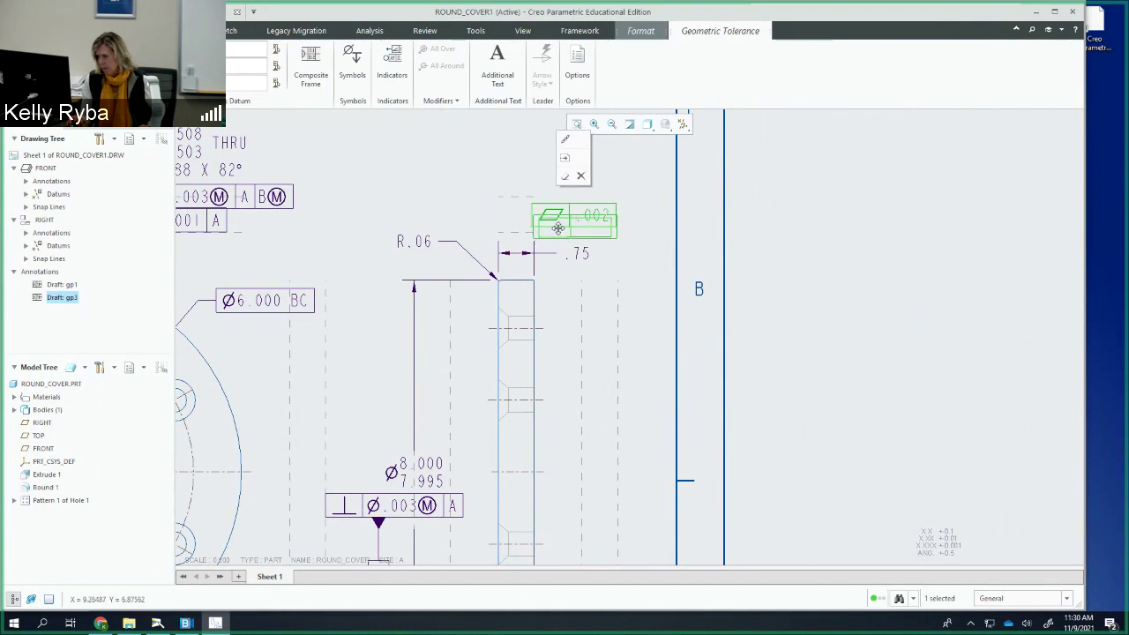
scroll(522, 255, down, 3)
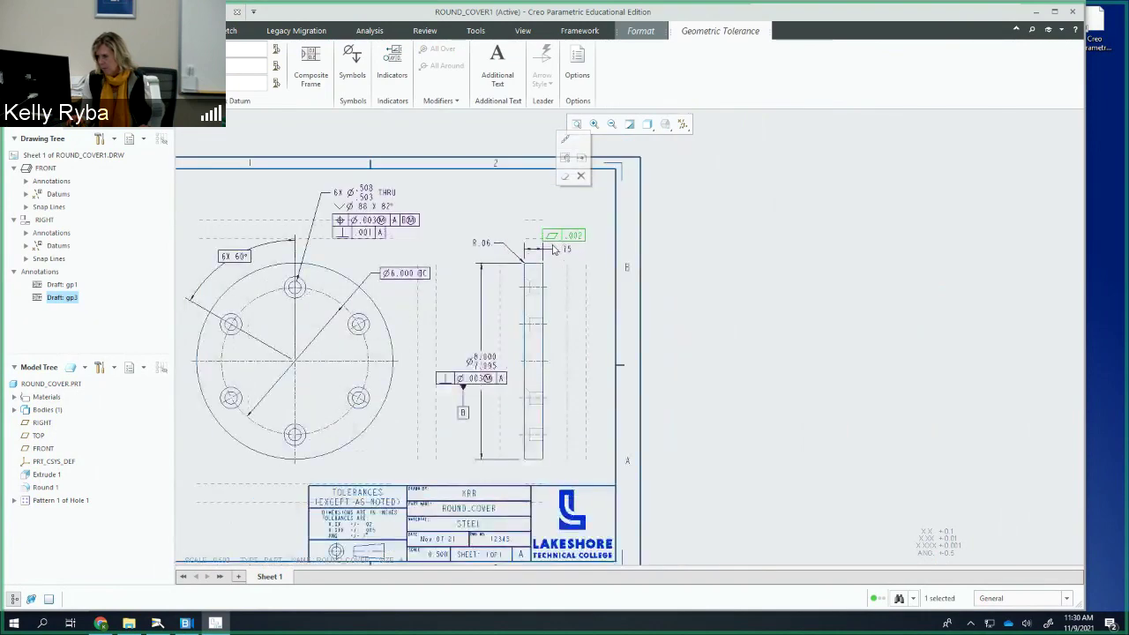
scroll(538, 234, up, 4)
middle_click(541, 224)
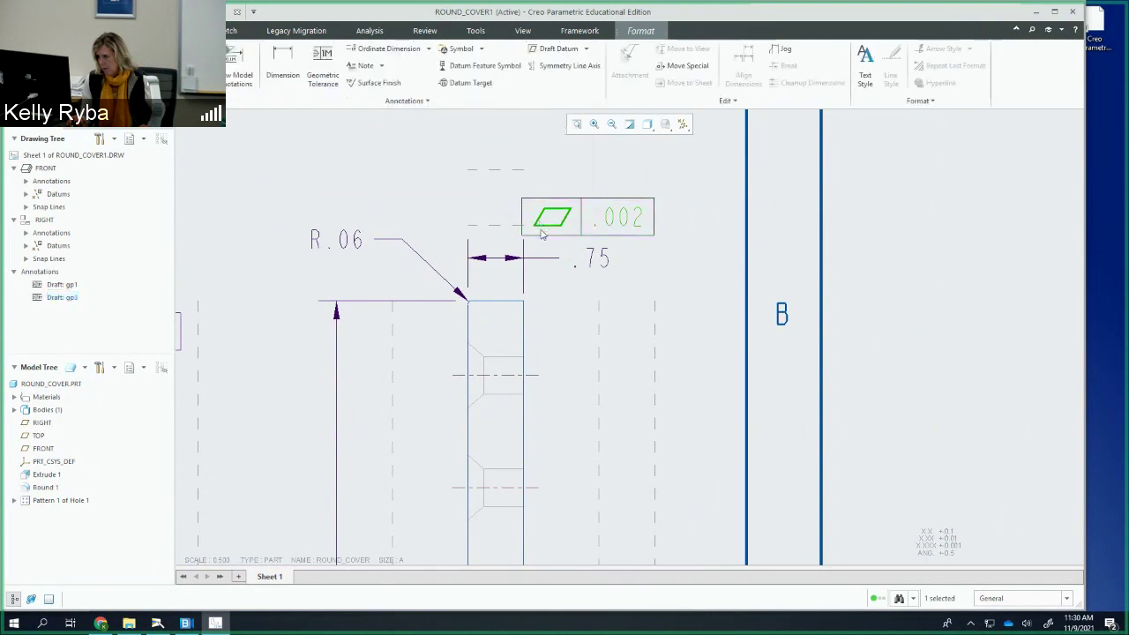
click(542, 223)
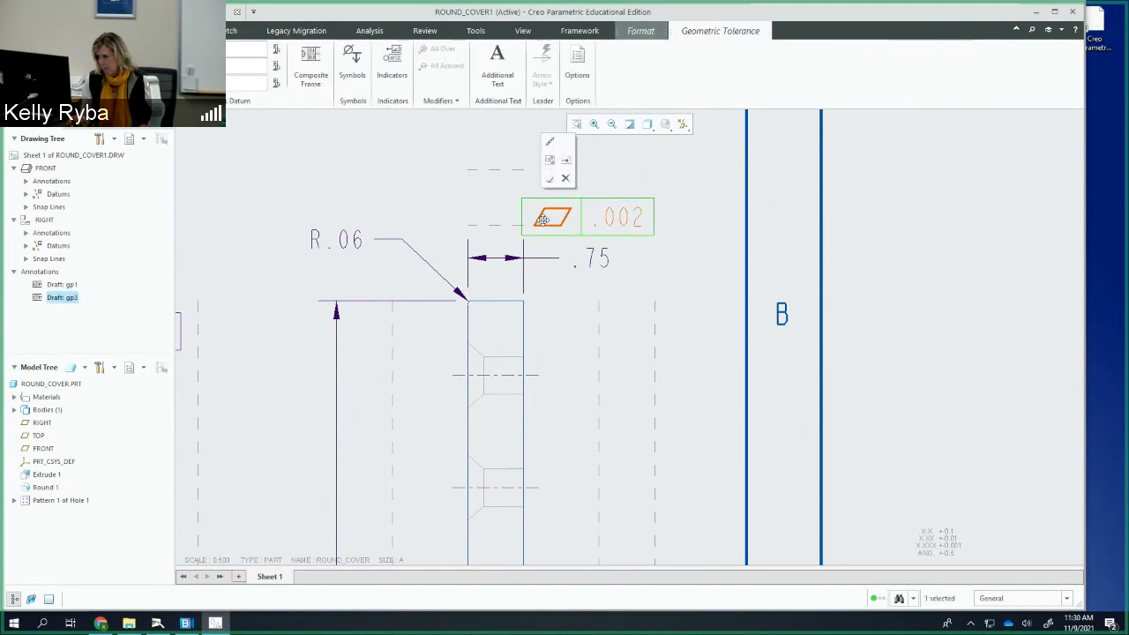
drag(561, 218, 563, 220)
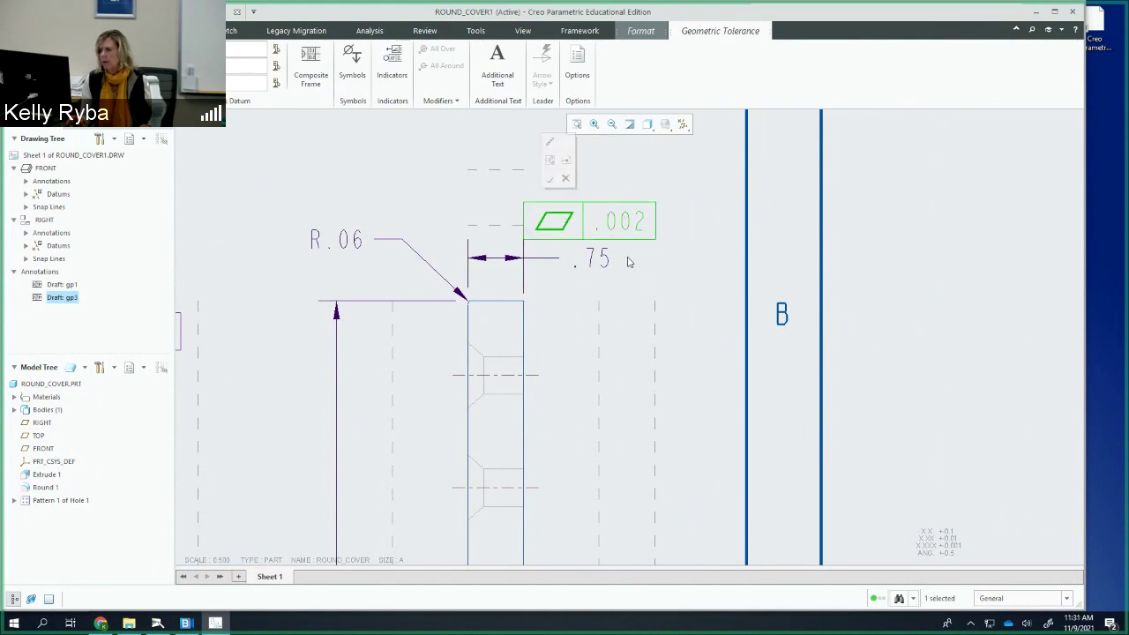
Step: Attach a datum feature symbol A to the top of the .002 flatness frame and place it above the frame
scroll(629, 262, up, 3)
click(477, 168)
click(484, 65)
click(615, 233)
middle_click(608, 195)
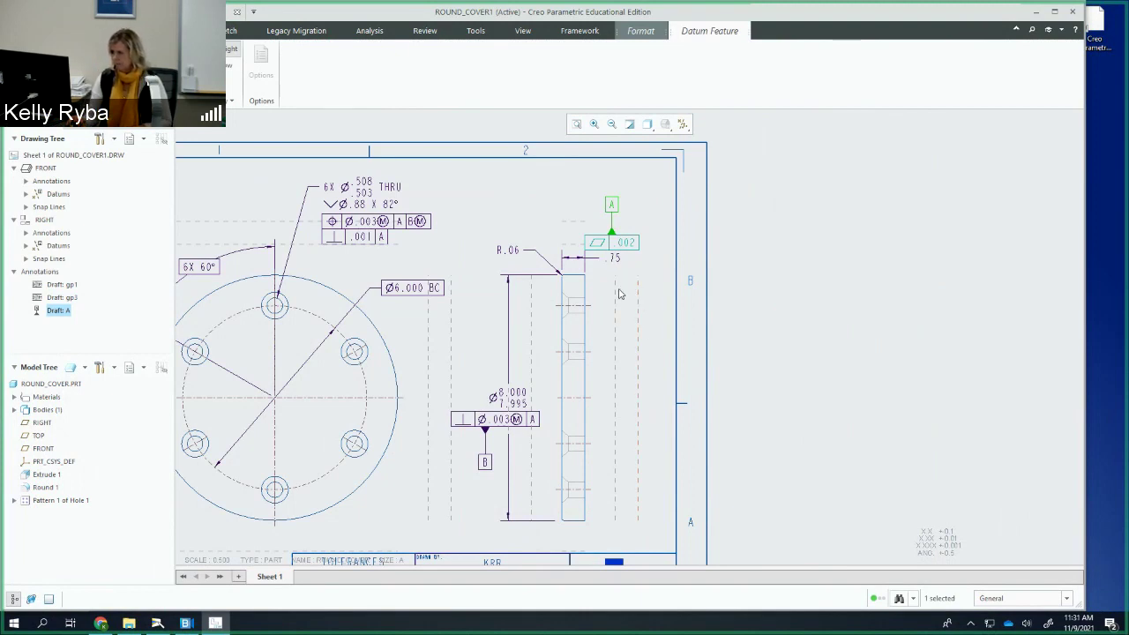
middle_click(509, 208)
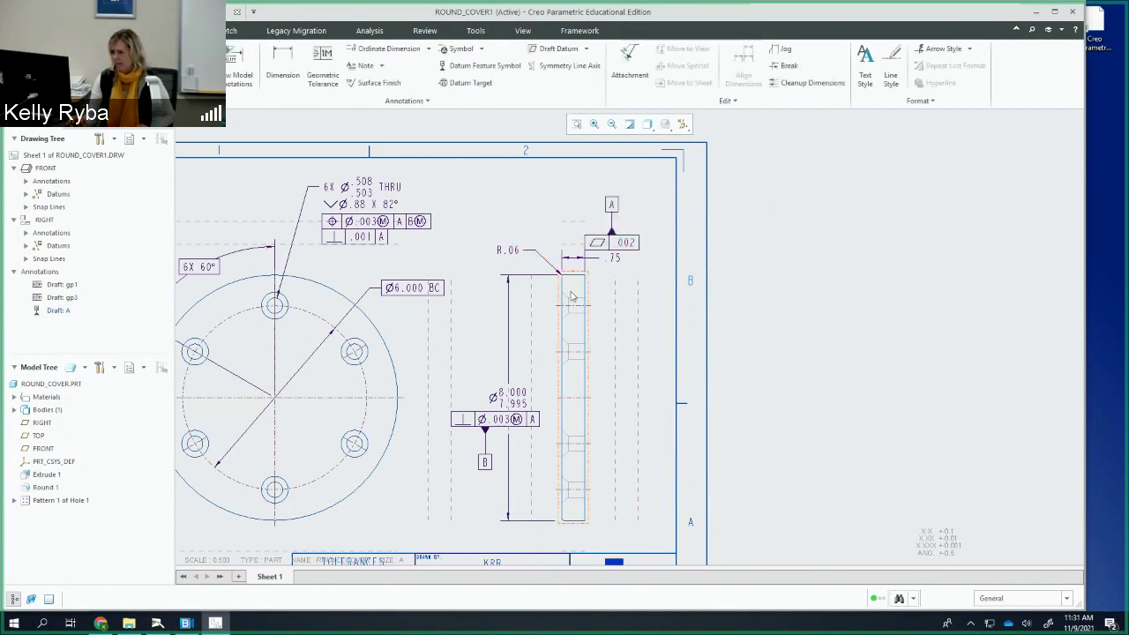
Step: Review the annotations on the front and right views across the whole sheet
scroll(509, 207, up, 3)
scroll(508, 207, down, 4)
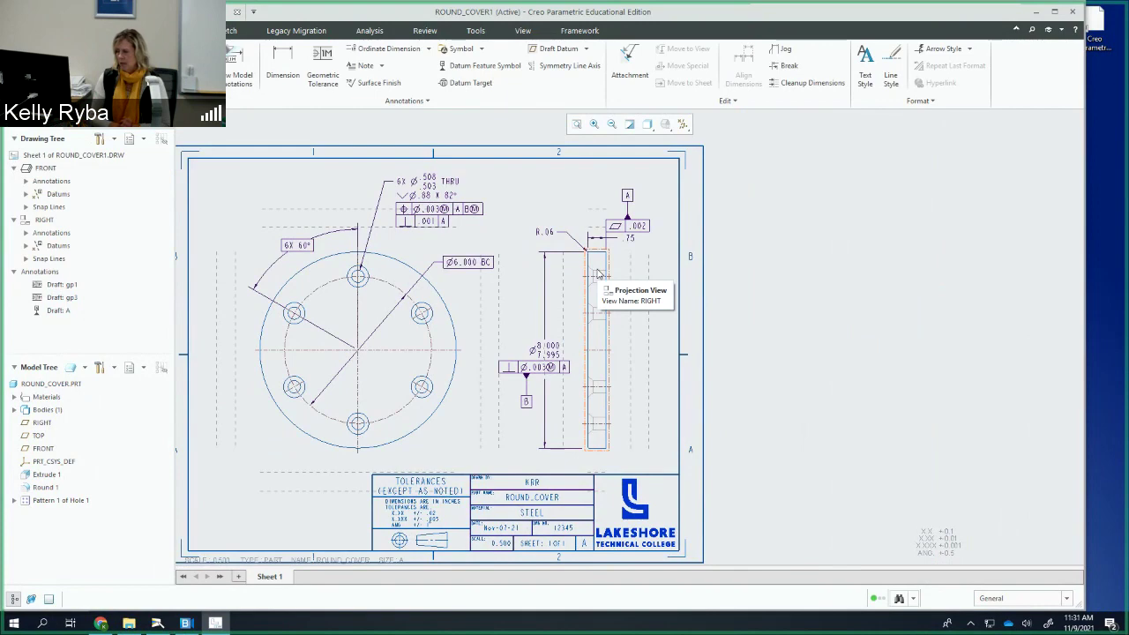
scroll(598, 323, up, 1)
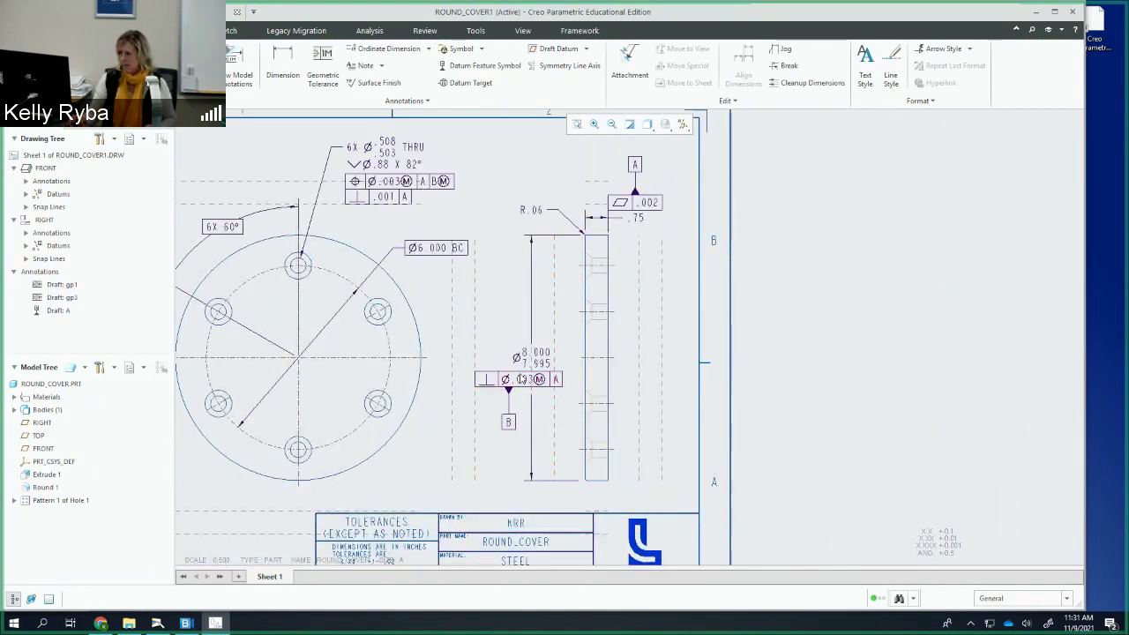
scroll(523, 378, down, 2)
scroll(538, 353, up, 1)
scroll(545, 345, down, 1)
mouse_move(545, 346)
middle_down()
mouse_move(617, 363)
mouse_move(609, 349)
mouse_move(625, 365)
middle_up()
scroll(617, 363, down, 1)
scroll(616, 361, up, 1)
Step: Save ROUND_COVER1.DRW in the Creo1 folder
click(18, 30)
click(35, 97)
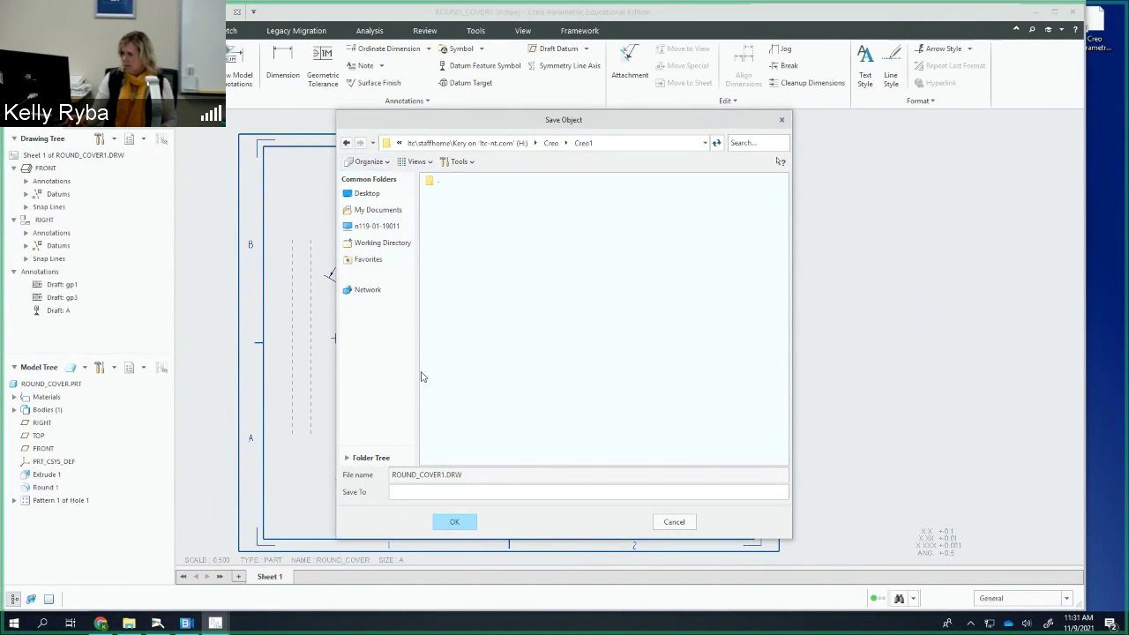
click(469, 522)
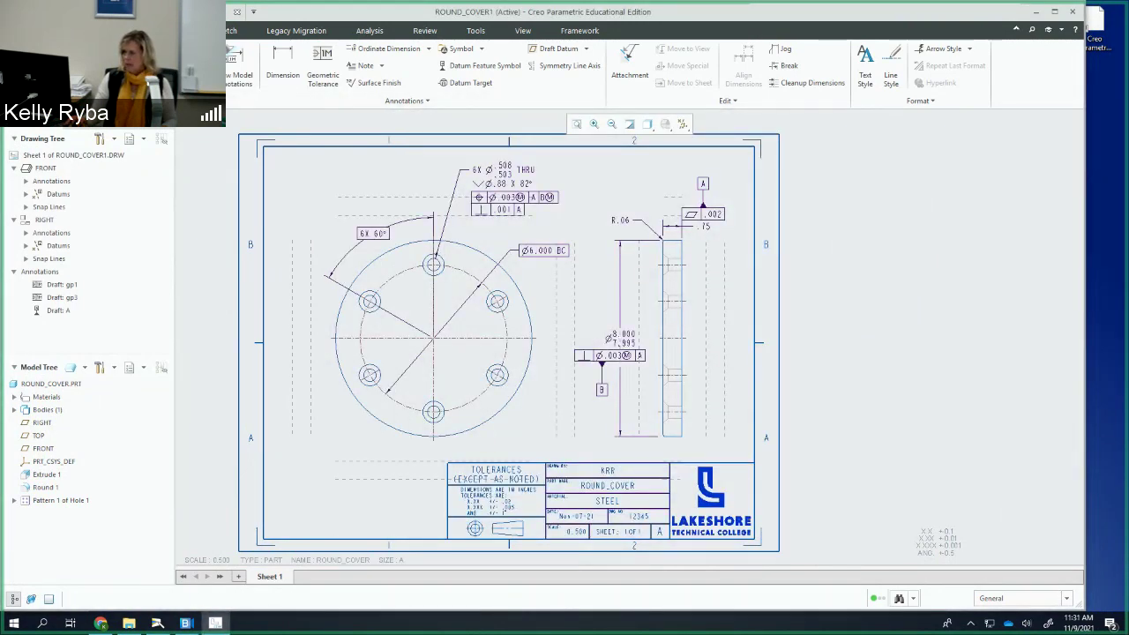
Step: Preview how the drawing prints as a full plot
click(18, 30)
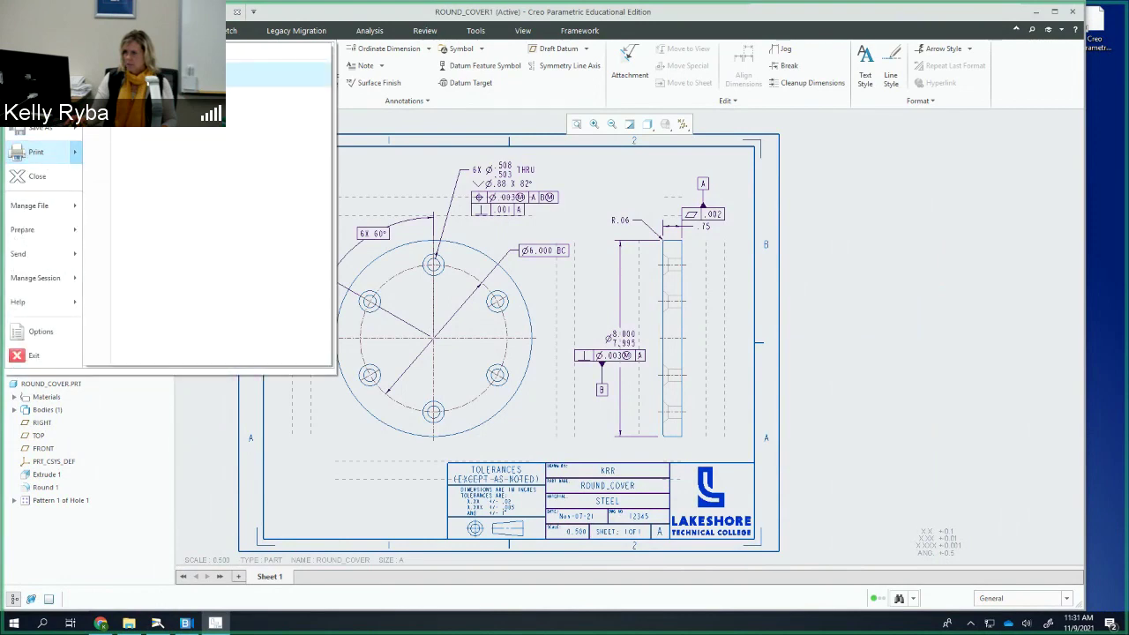
click(40, 151)
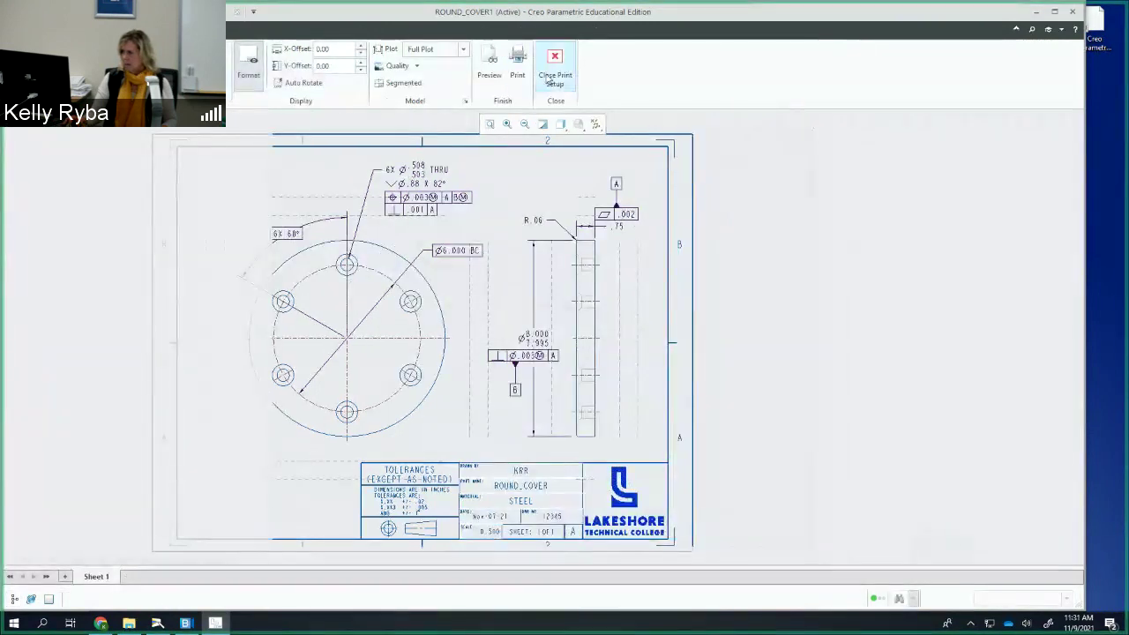
click(492, 74)
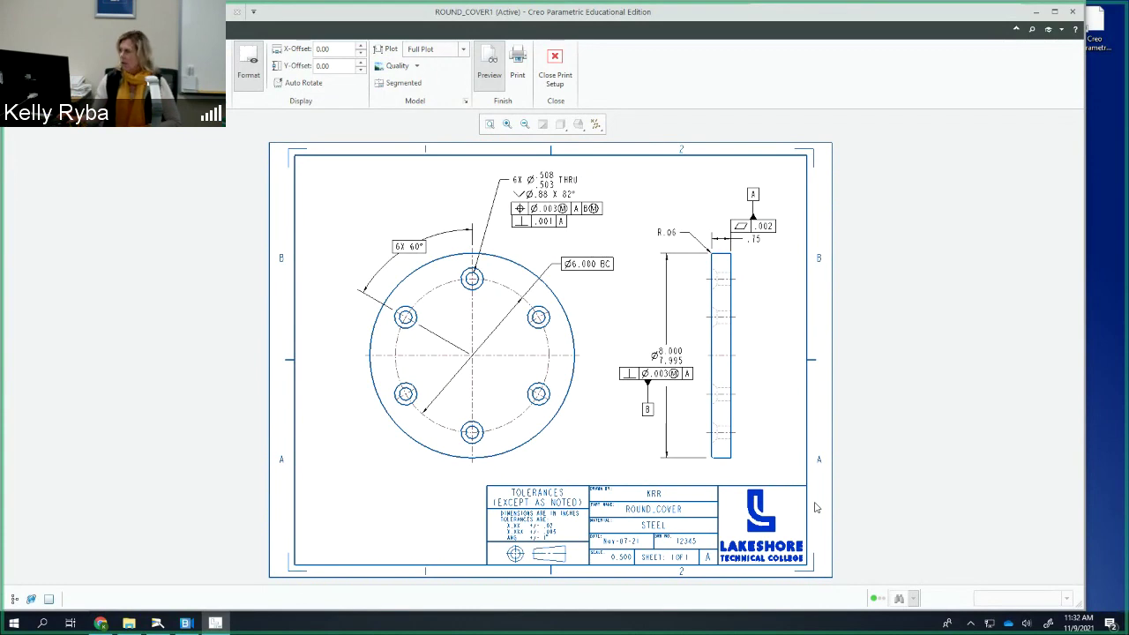
Step: Switch to the Blackboard course page in Chrome and open the course calendar
click(1035, 12)
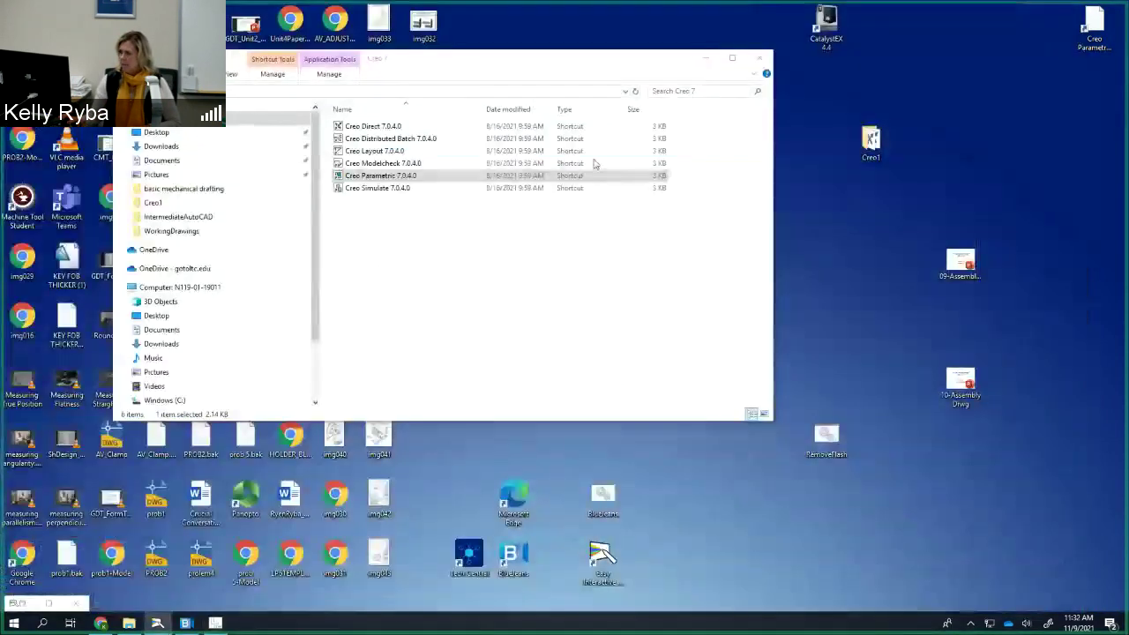
click(101, 624)
click(348, 10)
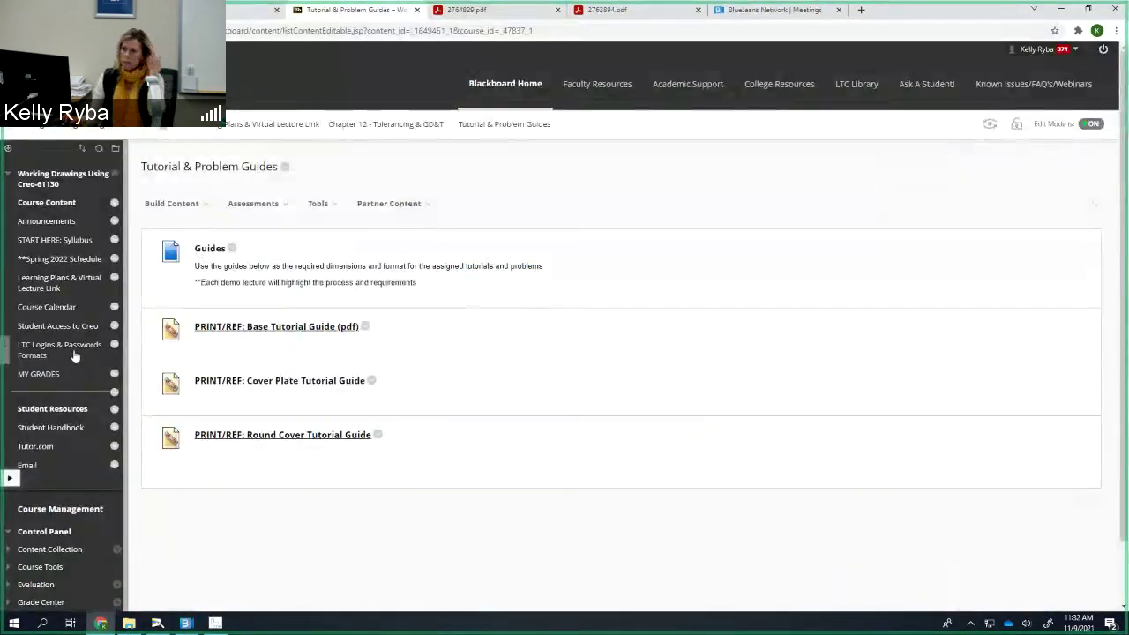
click(35, 308)
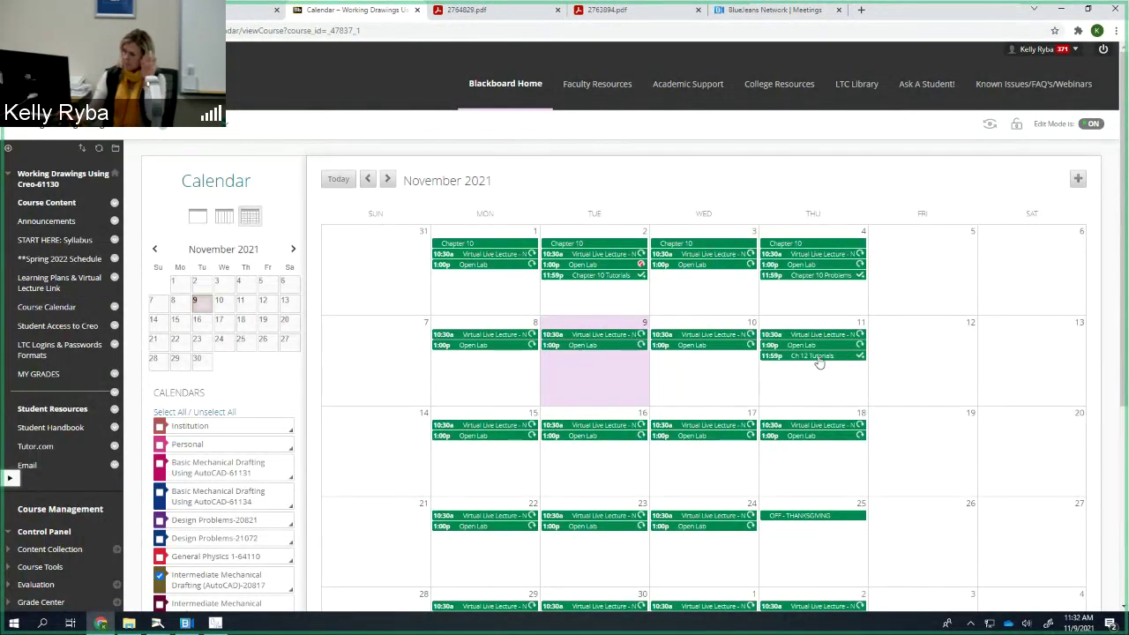
Step: Move the Ch 12 Tutorials due date to November 15, 2021, set its time to 11:59 PM and save the event
drag(818, 358, 481, 437)
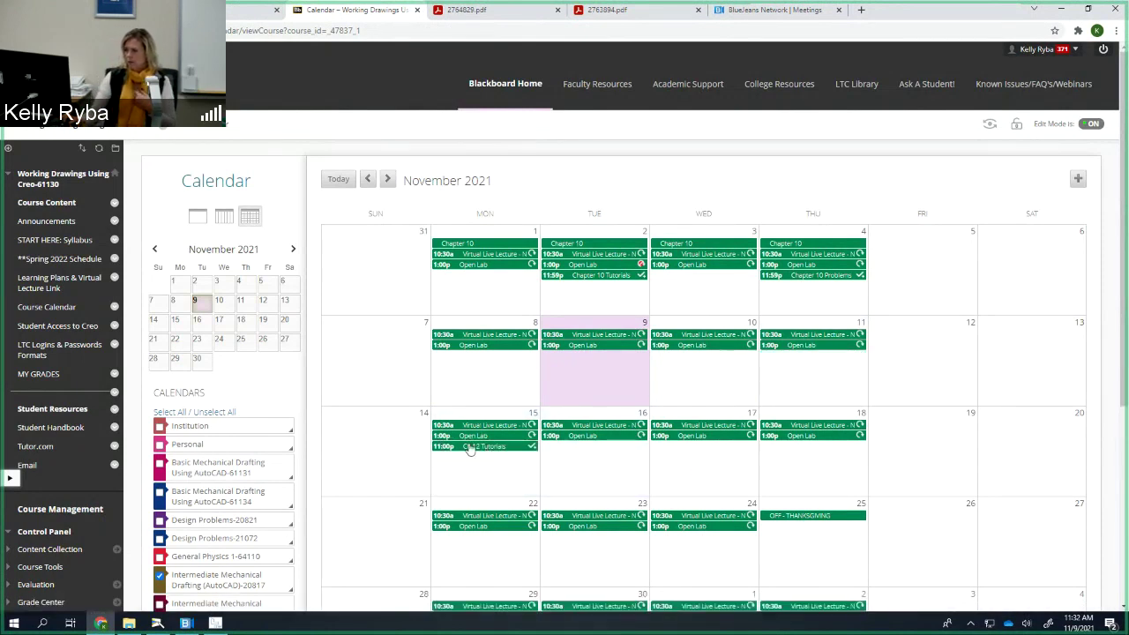
click(470, 447)
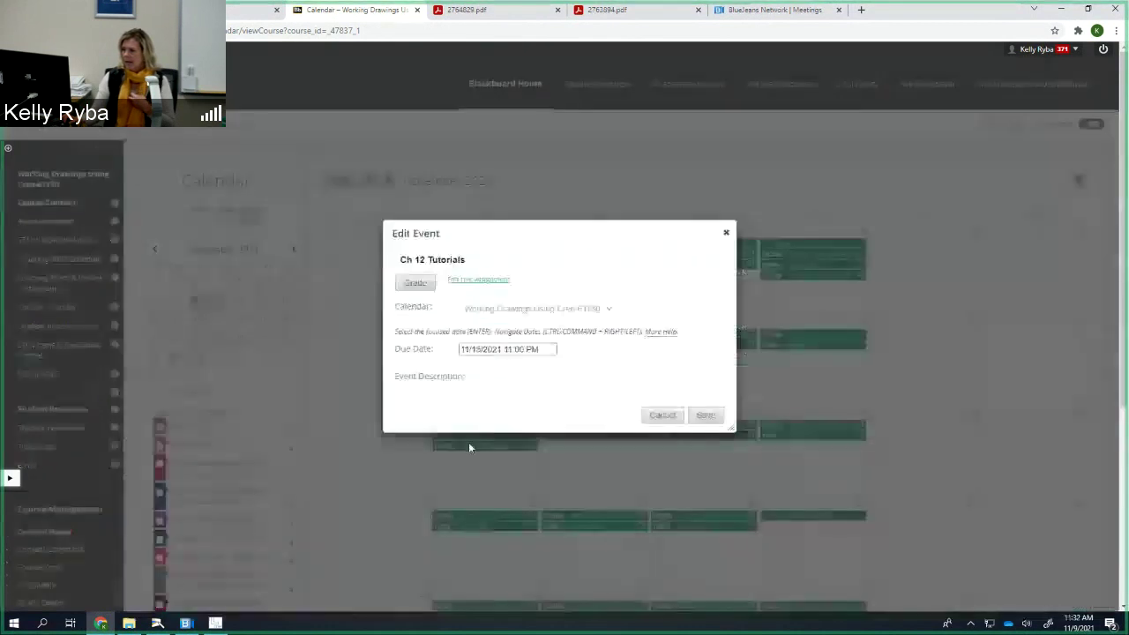
click(525, 351)
key(BackSpace)
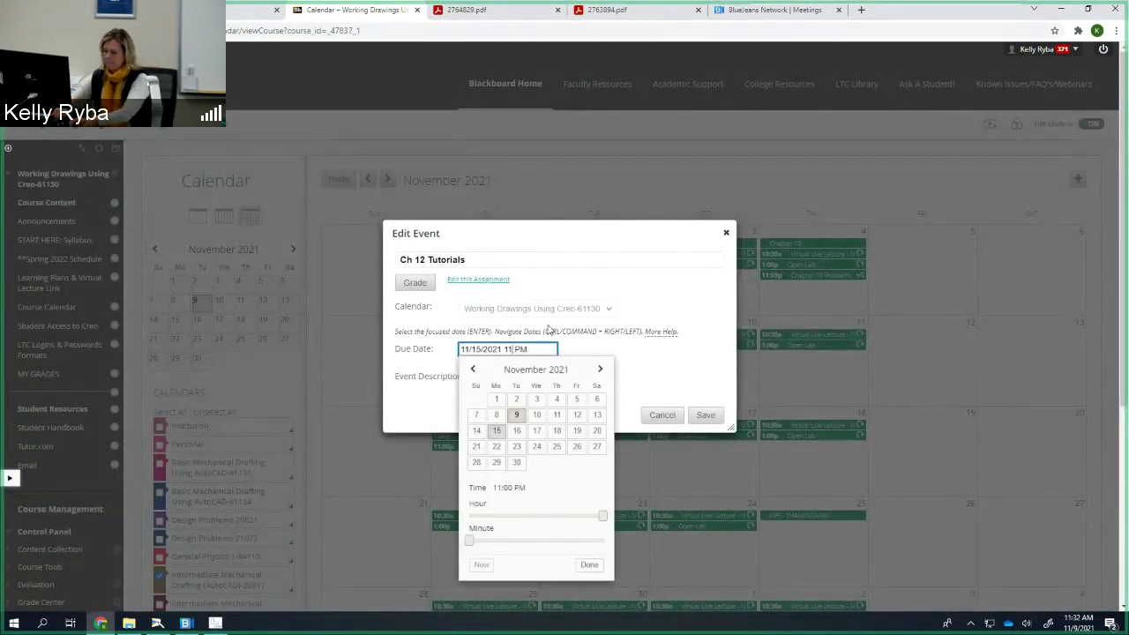
text(59)
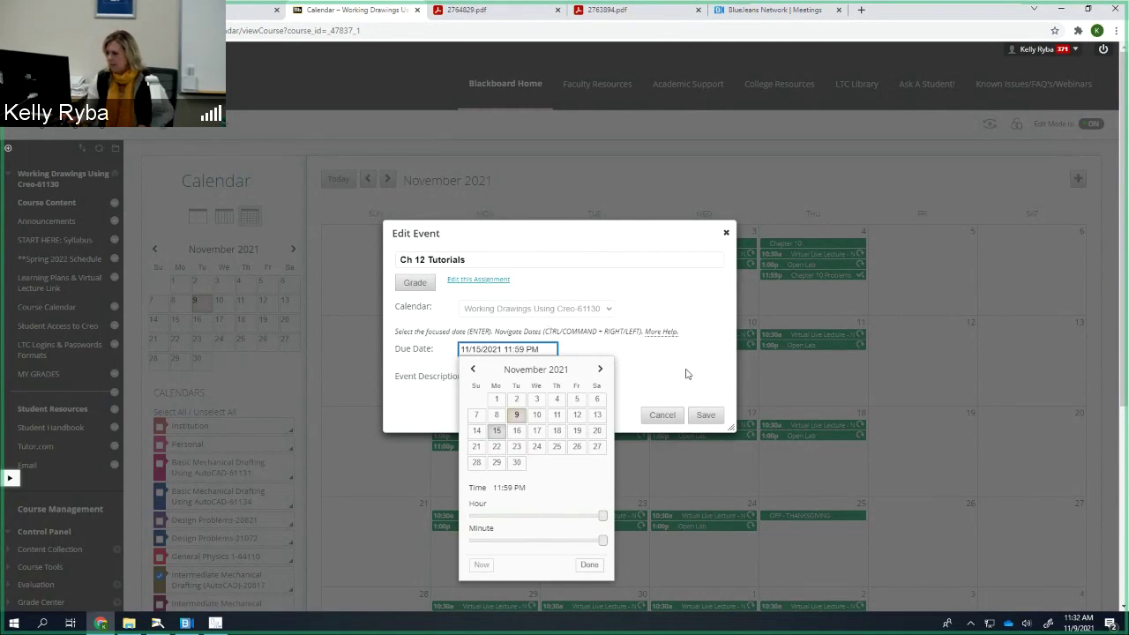
click(707, 414)
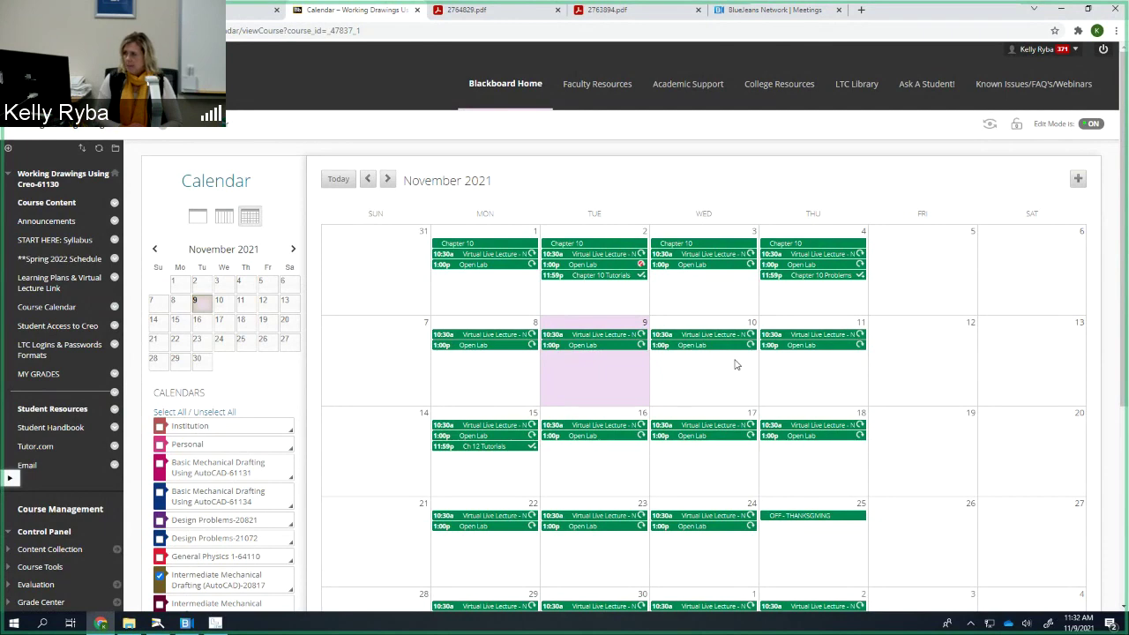
Step: Open the Chapter 12 Homework page from the course's learning plans and review the tutorial and problem requirements
click(39, 282)
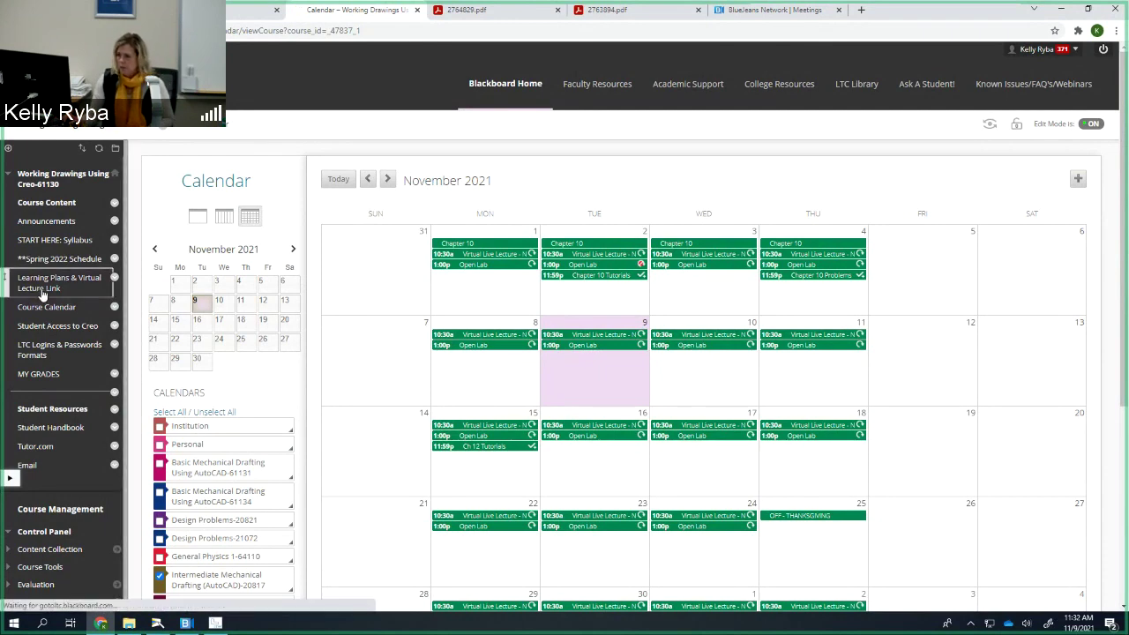
scroll(406, 295, down, 2)
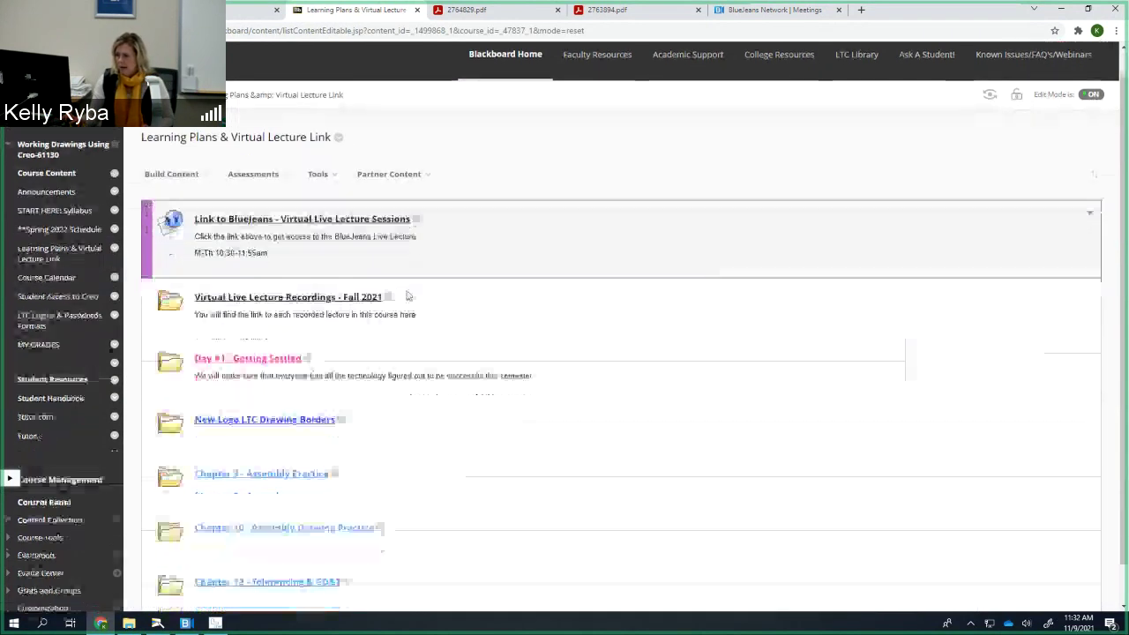
click(271, 549)
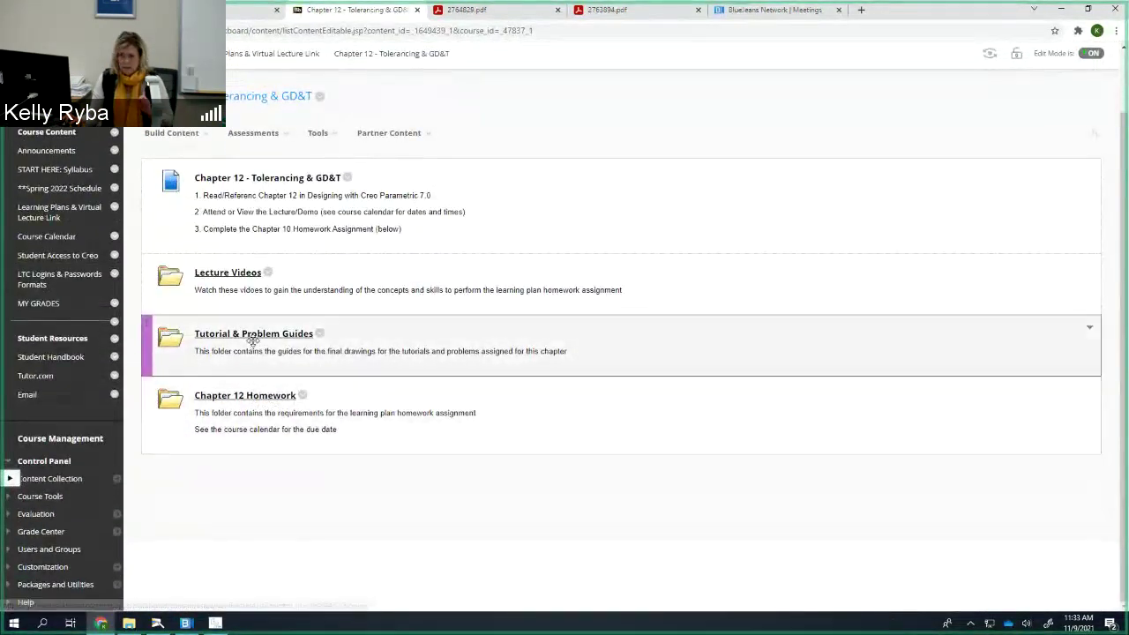
click(247, 395)
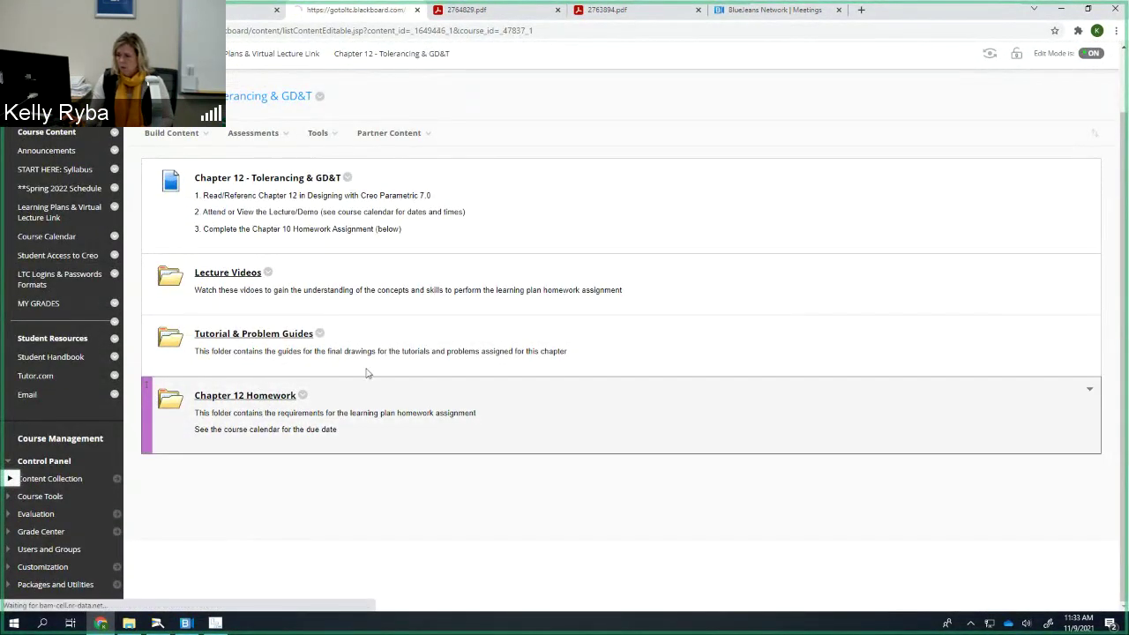
scroll(386, 375, down, 1)
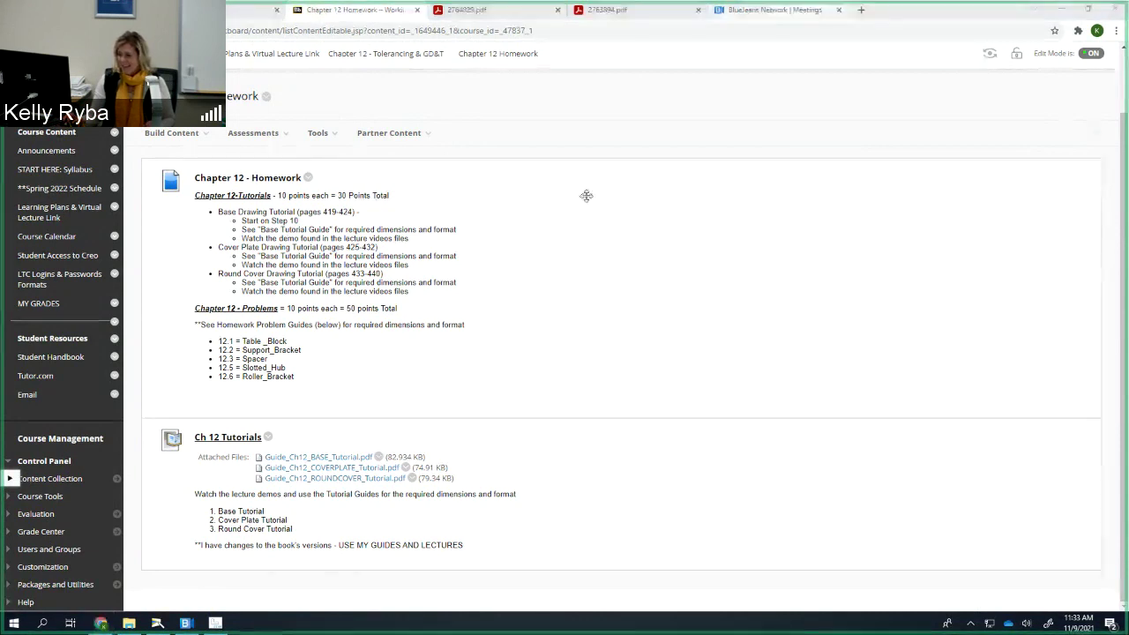
mouse_move(215, 623)
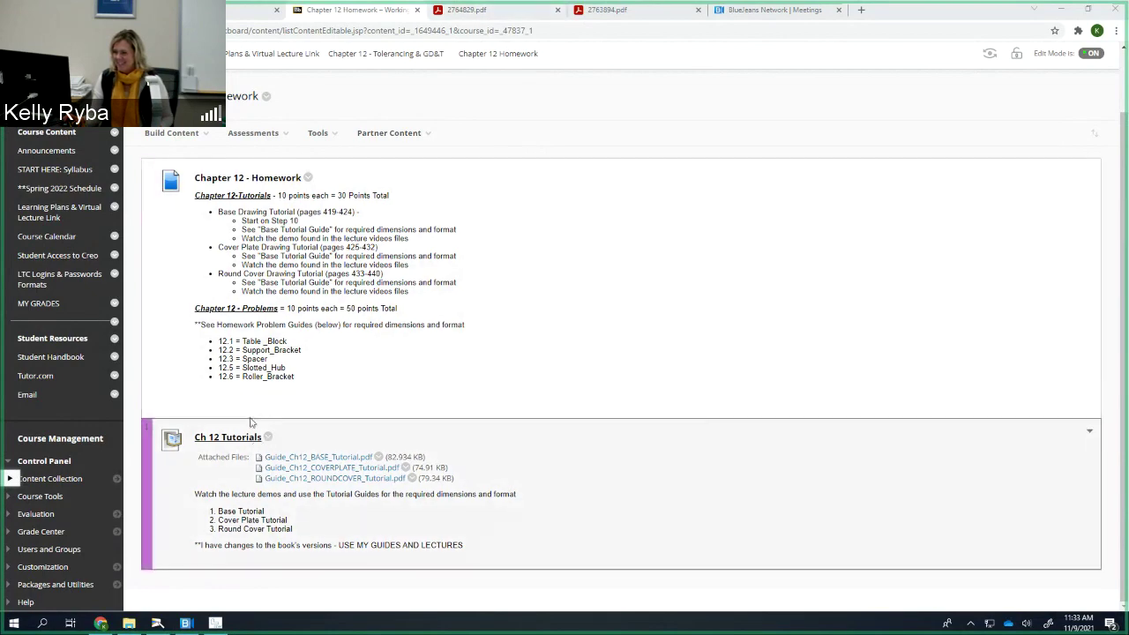
scroll(255, 423, up, 2)
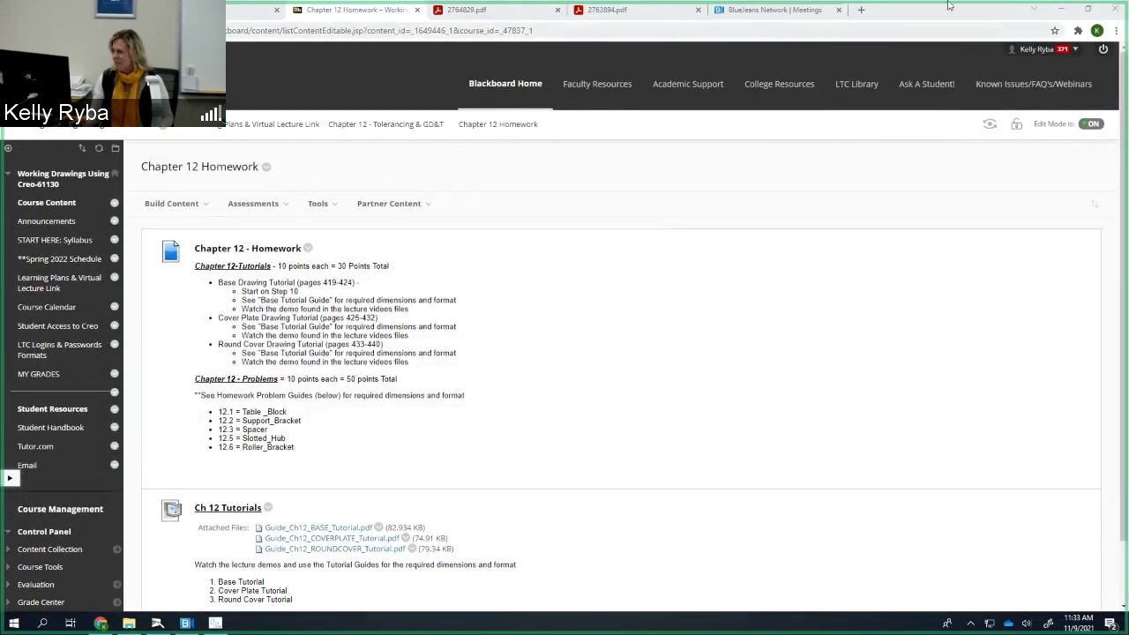